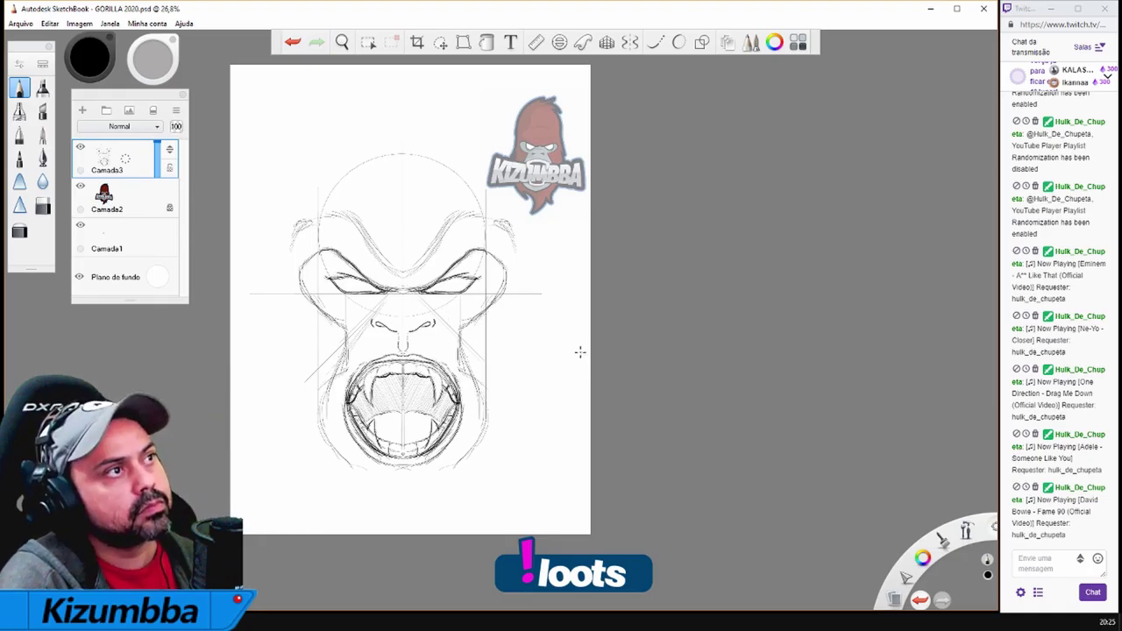
# Erase the outer brow contour sketched above the gorilla's eyes on both sides of the face
pyautogui.click(43, 205)
pyautogui.moveTo(351, 220); pyautogui.dragTo(366, 244)
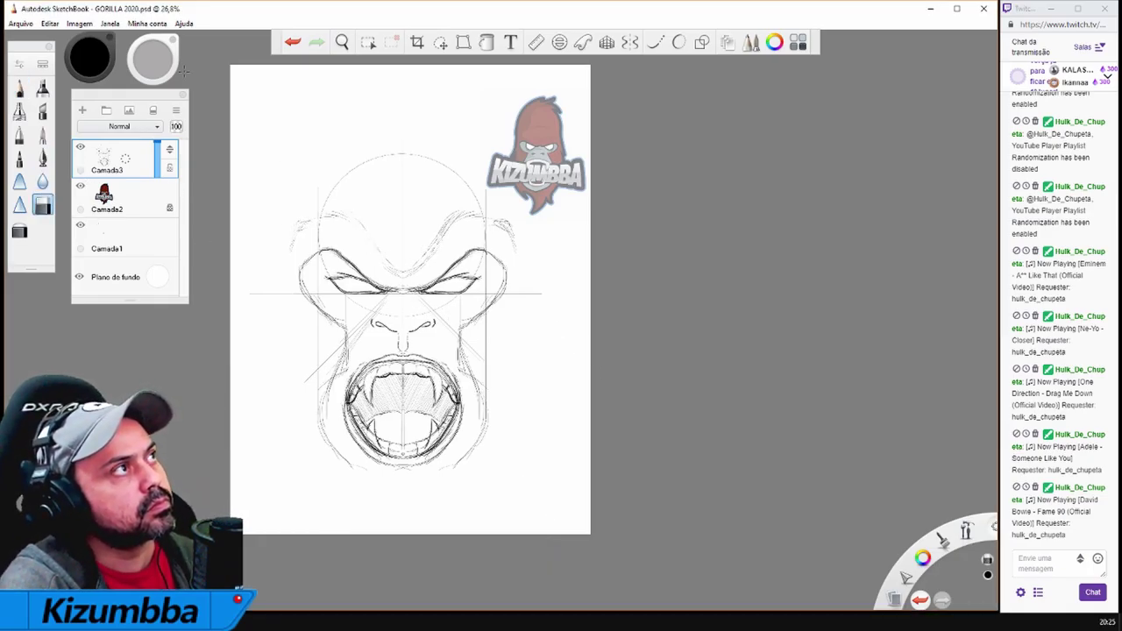
pyautogui.moveTo(504, 230); pyautogui.dragTo(422, 244)
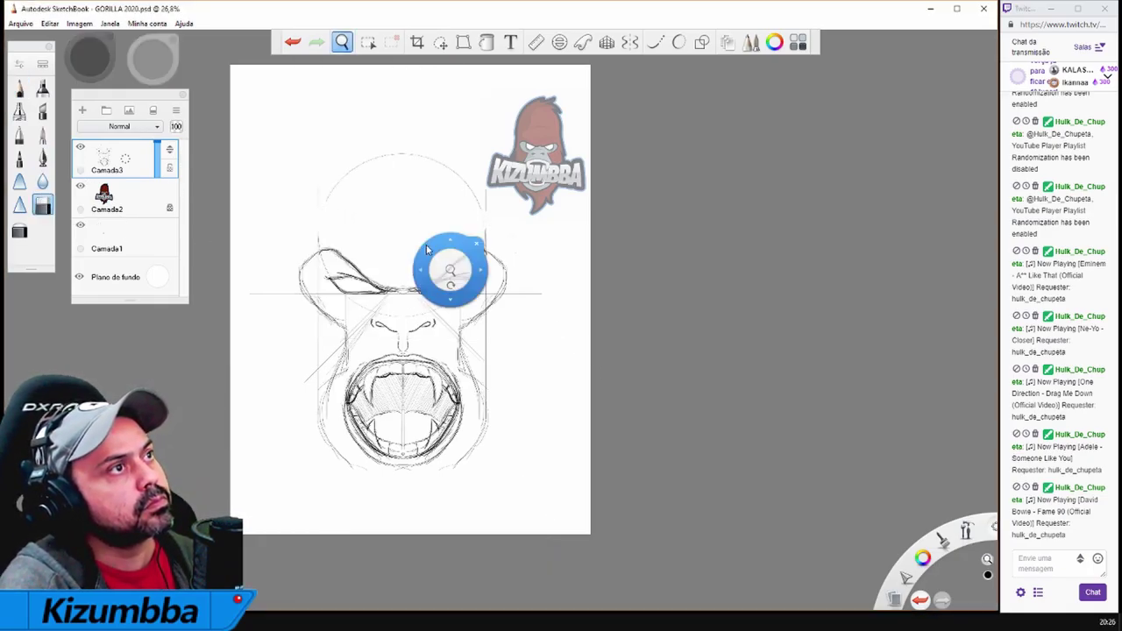
pyautogui.scroll(2, 457, 277)
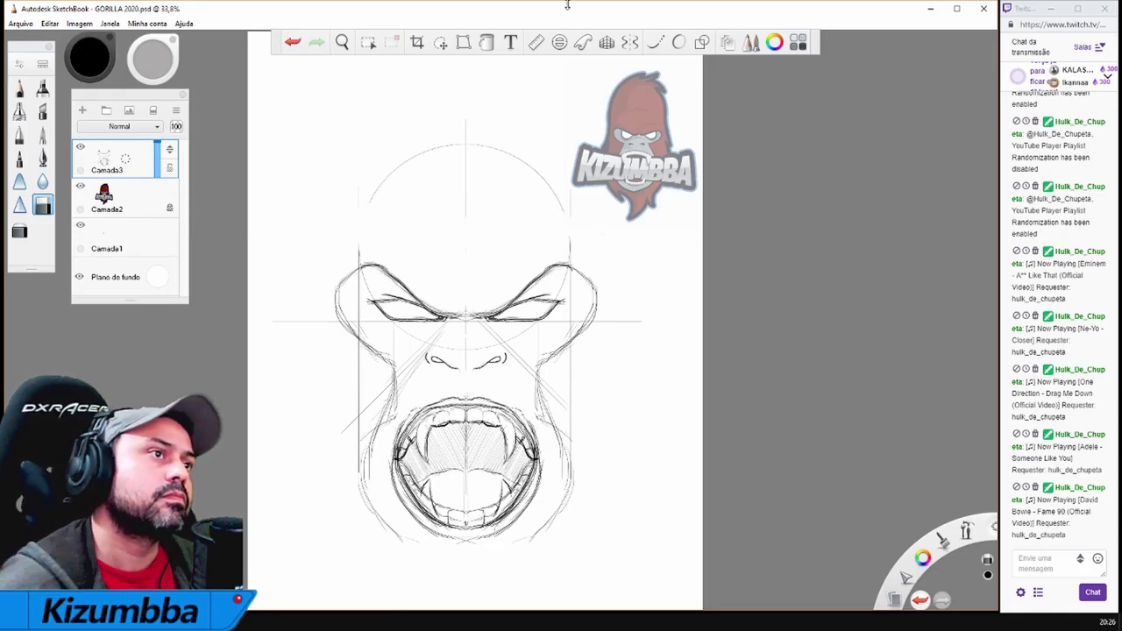
# Switch to OBS and capture a screenshot of its stream preview showing the gorilla sketch
pyautogui.hotkey('alt', 'Tab')
pyautogui.moveTo(275, 16); pyautogui.dragTo(958, 51)
pyautogui.press('Print')
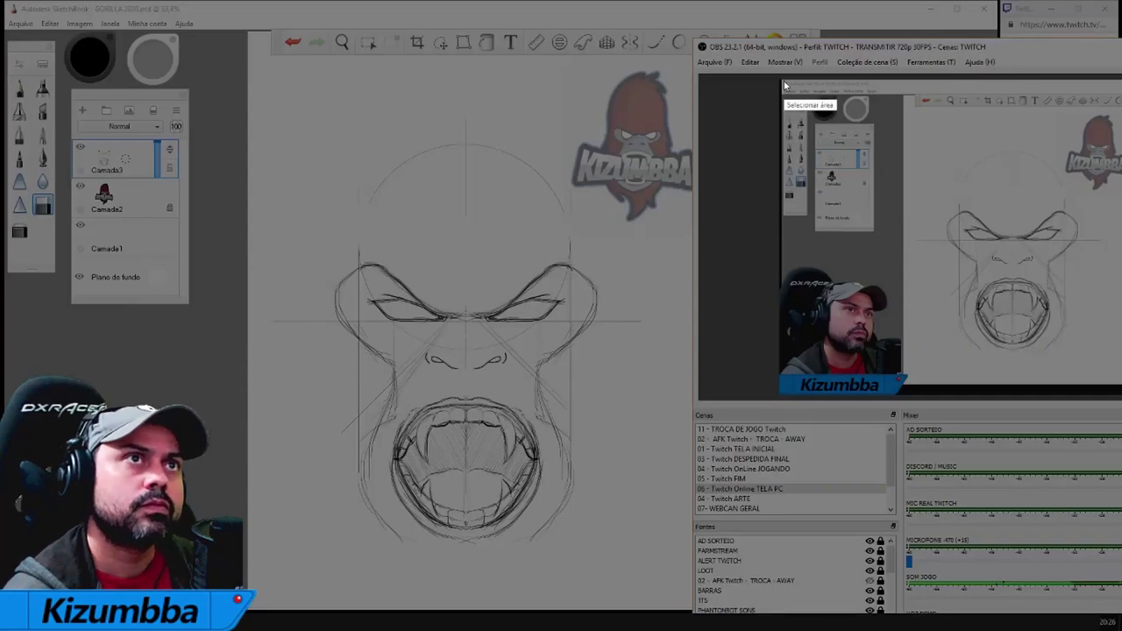
pyautogui.press('Escape')
# Switch to Discord and open the links-divulgue-se channel on the KIZUMBBA / KVERAA server
pyautogui.hotkey('alt', 'Tab')
pyautogui.hotkey('alt', 'Tab')
pyautogui.scroll(-5, 325, 428)
pyautogui.scroll(5, 299, 421)
pyautogui.scroll(-3, 246, 263)
pyautogui.scroll(3, 300, 388)
pyautogui.scroll(-5, 268, 443)
pyautogui.scroll(2, 255, 270)
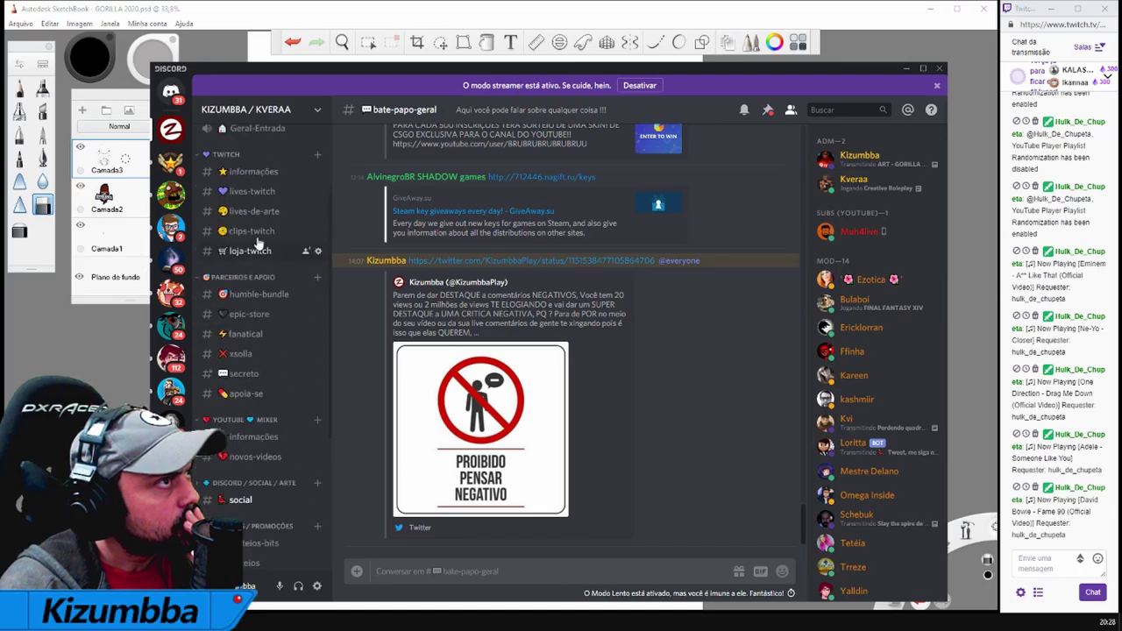
pyautogui.scroll(-2, 263, 334)
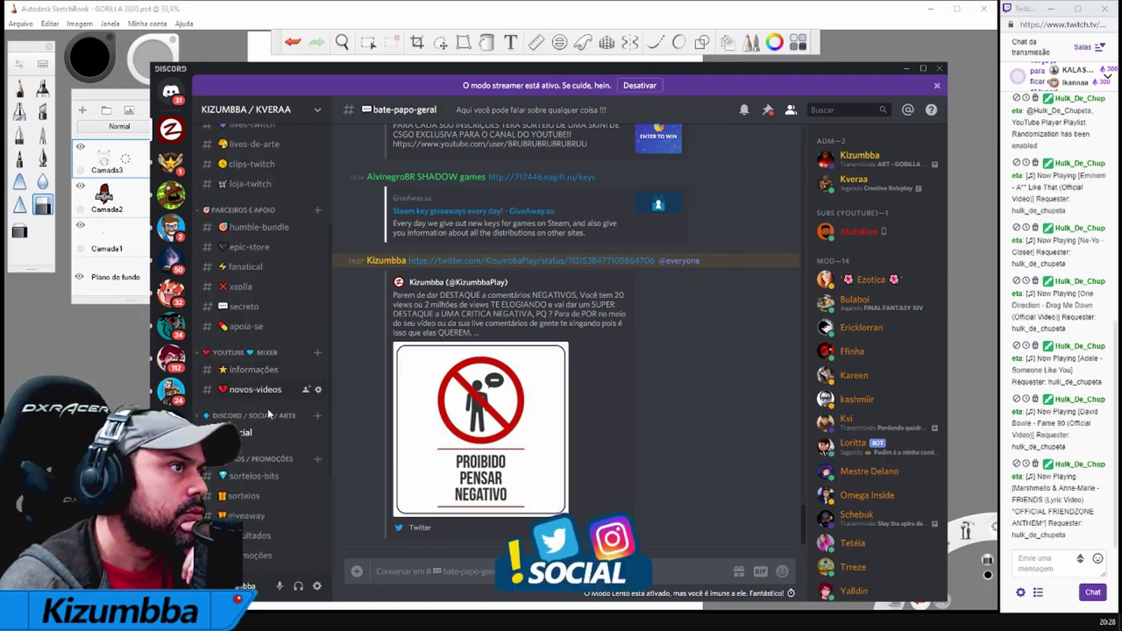
pyautogui.scroll(-2, 265, 507)
pyautogui.click(259, 266)
pyautogui.hotkey('ctrl', 'v')
pyautogui.write('Estou ao vivo desenhando um gorila')
pyautogui.click(314, 582)
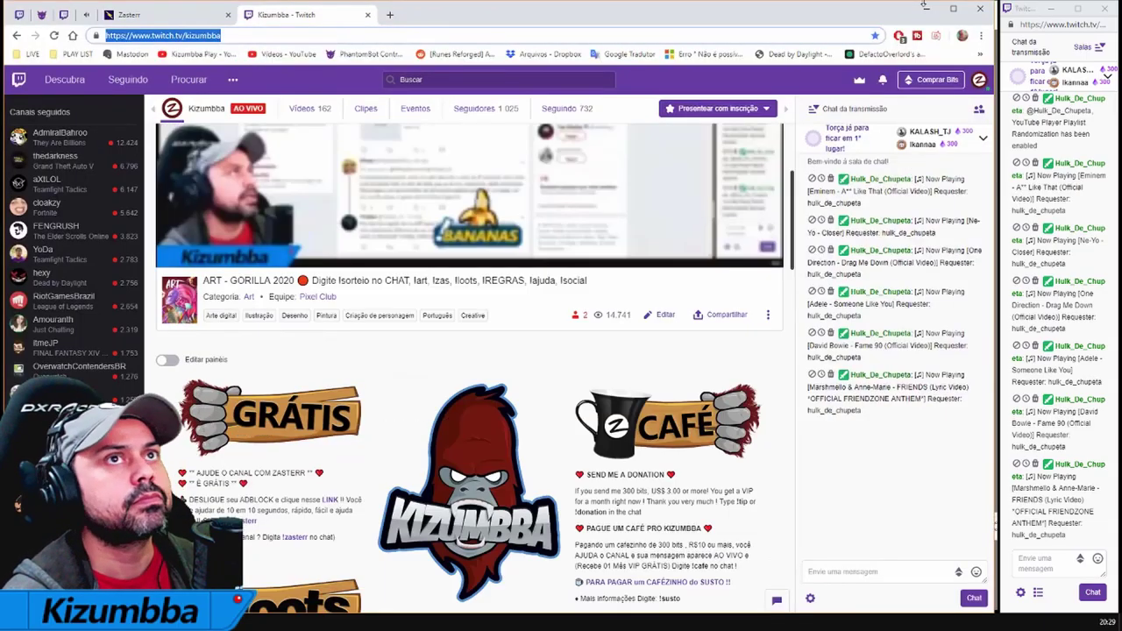
pyautogui.hotkey('ctrl', 'c')
pyautogui.hotkey('alt', 'Tab')
pyautogui.hotkey('ctrl', 'v')
pyautogui.write('@everyone')
# Insert KIZUMBBA after GORILLA in the comment, select the whole text for reuse and send the post
pyautogui.click(622, 345)
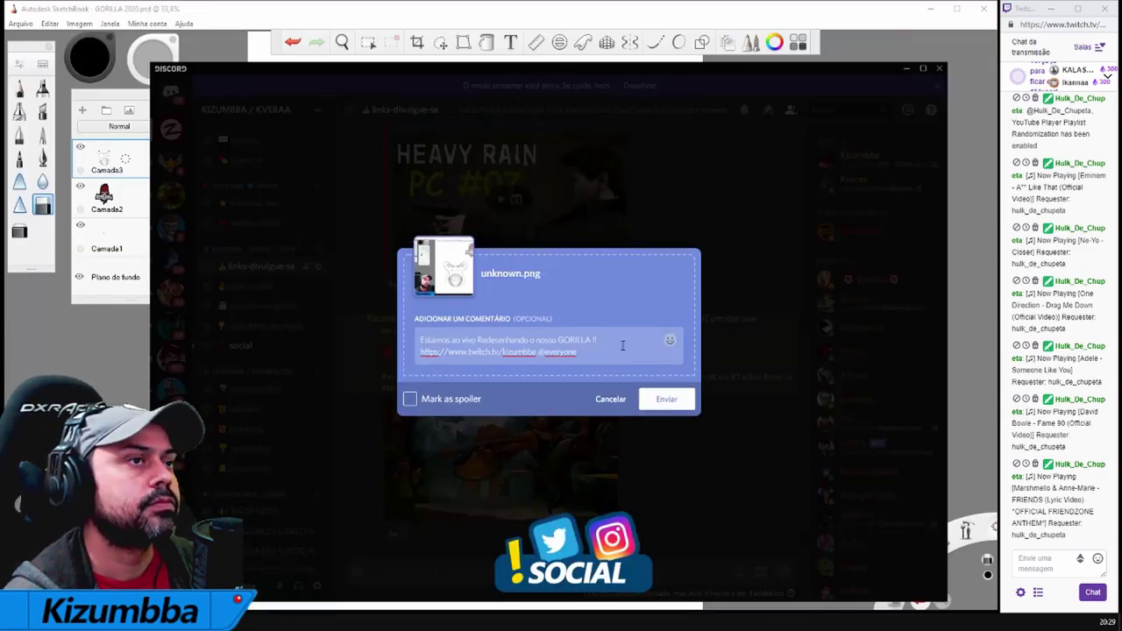
pyautogui.write('KIZUMBBA')
pyautogui.hotkey('ctrl', 'a')
pyautogui.click(672, 402)
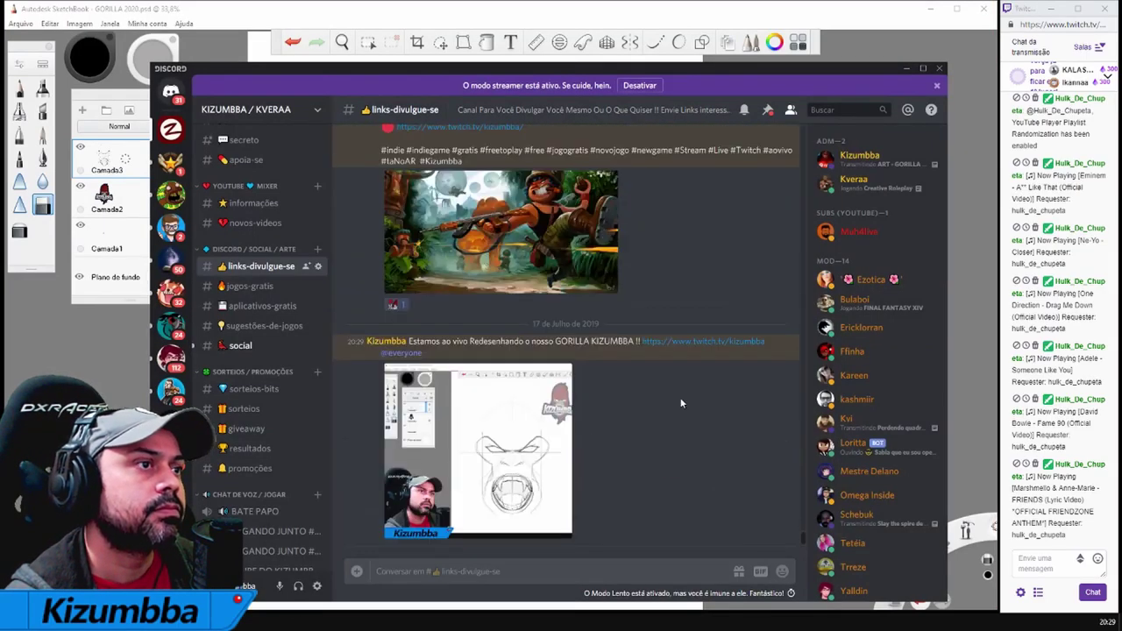
# Draft a tweet on Twitter with the copied announcement and hashtags #Twitch #AoVIVO #art #Desenho #LOGO #Personagem #CriaçaoDePersonagem #characterdesign
pyautogui.hotkey('alt', 'Tab')
pyautogui.click(568, 163)
pyautogui.hotkey('ctrl', 'v')
pyautogui.press('Return')
pyautogui.press('Return')
pyautogui.write('#Twitch #AcvIVO #art #Desenho #LOGO #Personagem #CriaçaoDePersonagem #characterdesign')
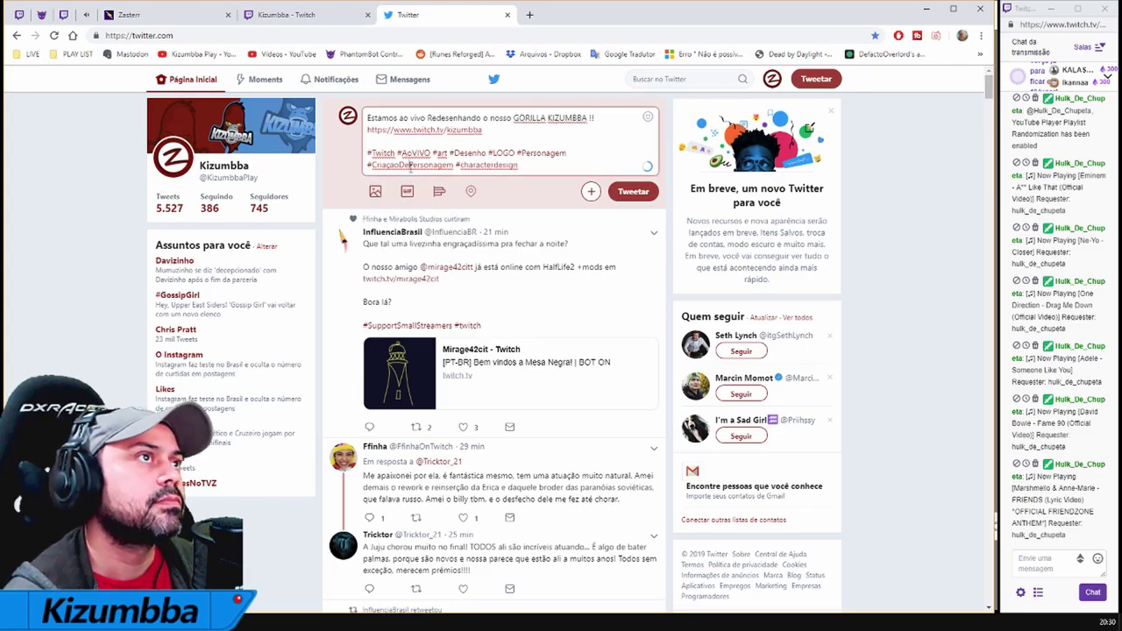
# Add #design #Twitch #Channel #newLOGO #kizumbba #gorilla #gorila #OnLine to the tweet and attach the screenshot from Discord
pyautogui.rightClick(410, 167)
pyautogui.press('Escape')
pyautogui.write('#design #Twitch #Channel')
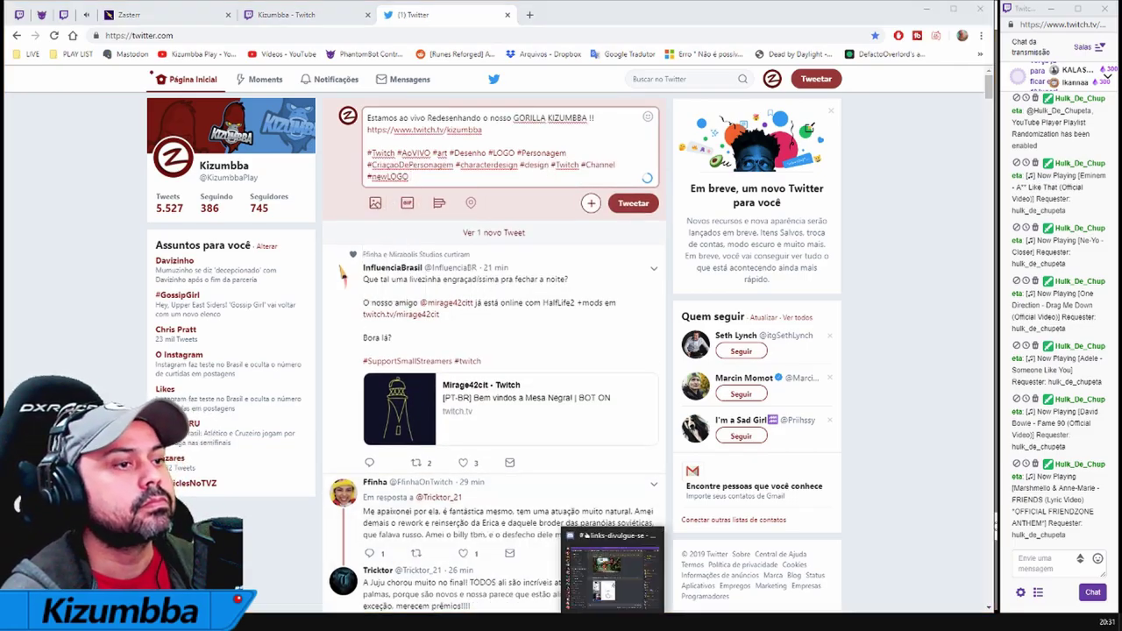
pyautogui.click(613, 562)
pyautogui.moveTo(587, 407); pyautogui.dragTo(482, 175)
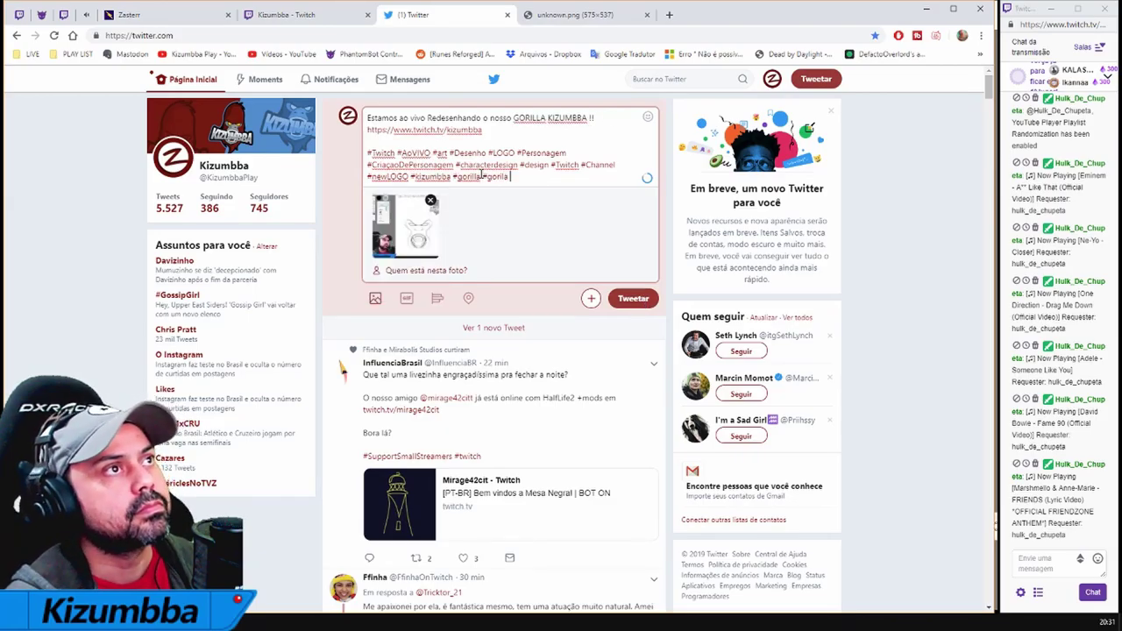
pyautogui.write('OnLine')
# Change "ao vivo" to "AO VIVO !!" in the tweet, publish it and return to SketchBook
pyautogui.moveTo(396, 118); pyautogui.dragTo(422, 118)
pyautogui.write('AO VIVO !!')
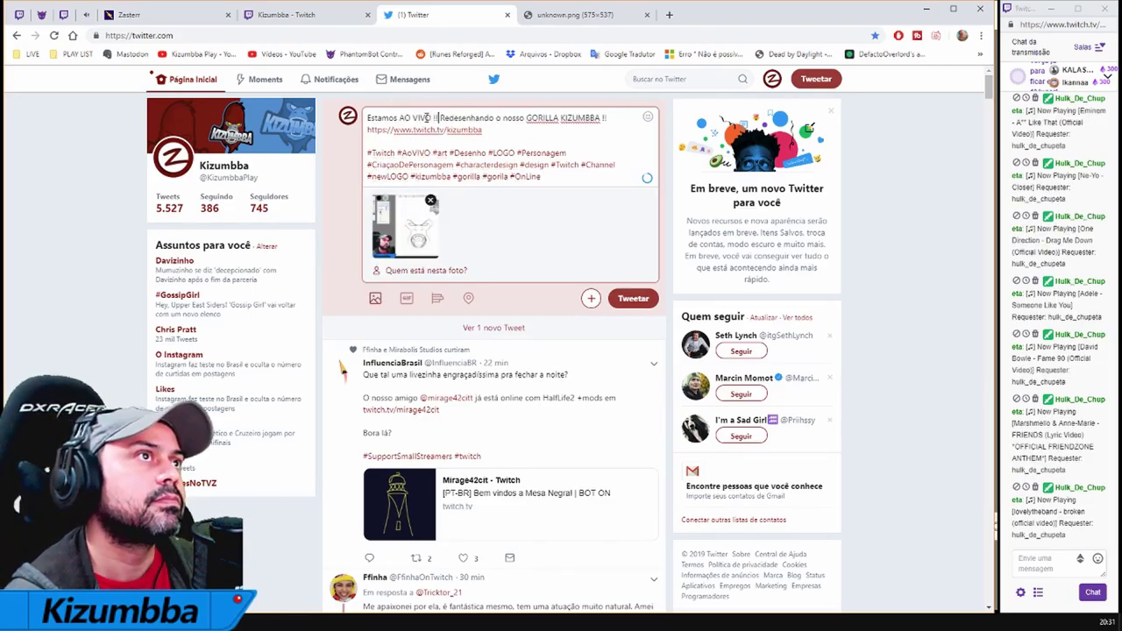
pyautogui.click(633, 299)
pyautogui.click(926, 9)
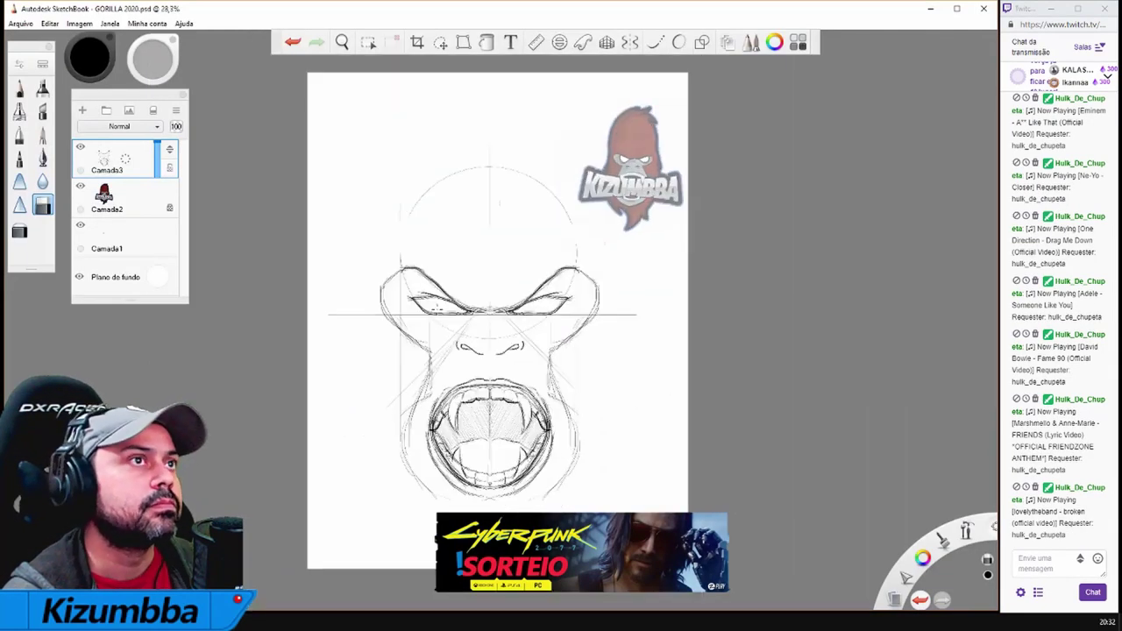
# Sketch a new curved brow line above both eyes, dipping to a low point over the nose bridge
pyautogui.press('e')
pyautogui.moveTo(433, 332); pyautogui.dragTo(446, 324)
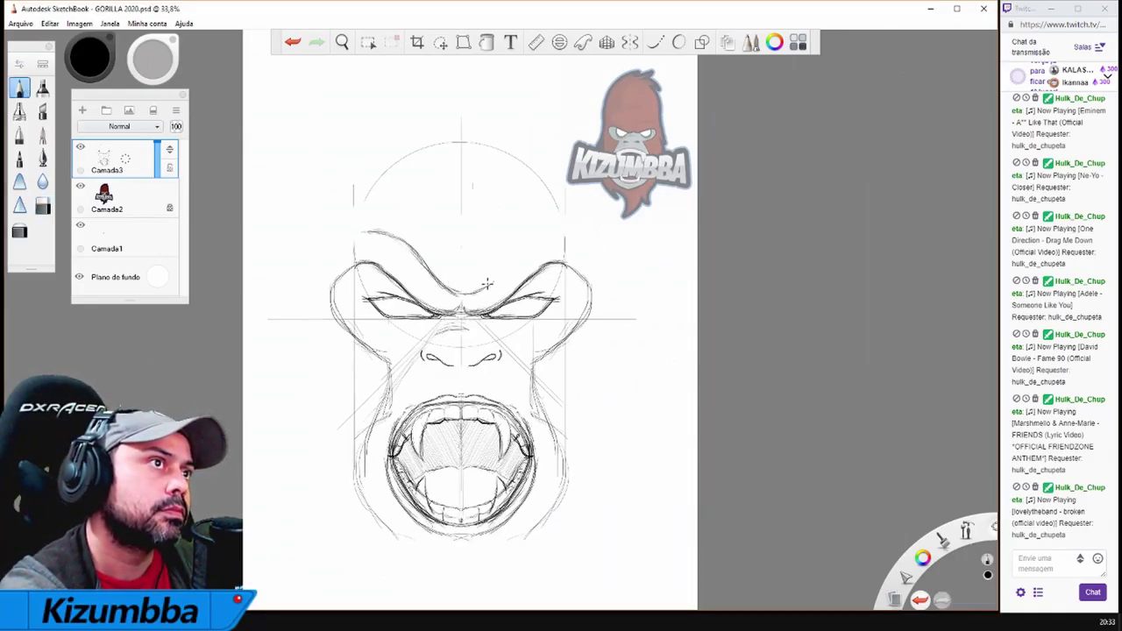
pyautogui.moveTo(559, 267); pyautogui.dragTo(526, 283)
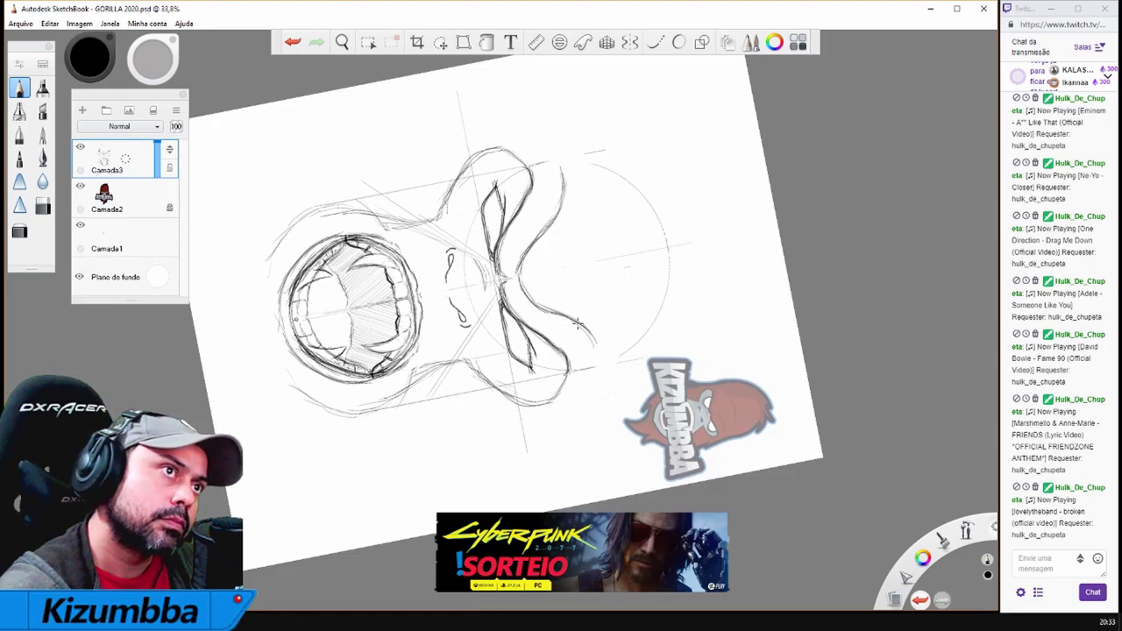
# Sketch the furry head outline down both sides of the face and over the crown
pyautogui.press('Home')
pyautogui.moveTo(320, 267)
pyautogui.mouseDown()
pyautogui.moveTo(295, 508)
pyautogui.moveTo(403, 598)
pyautogui.mouseUp()
pyautogui.moveTo(603, 260)
pyautogui.mouseDown()
pyautogui.moveTo(634, 428)
pyautogui.moveTo(574, 598)
pyautogui.mouseUp()
pyautogui.moveTo(321, 232)
pyautogui.mouseDown()
pyautogui.moveTo(326, 149)
pyautogui.moveTo(441, 77)
pyautogui.moveTo(535, 103)
pyautogui.mouseUp()
pyautogui.moveTo(588, 263); pyautogui.dragTo(588, 339)
pyautogui.moveTo(728, 263)
pyautogui.mouseDown()
pyautogui.moveTo(719, 337)
pyautogui.moveTo(692, 340)
pyautogui.moveTo(688, 377)
pyautogui.mouseUp()
pyautogui.moveTo(578, 371)
pyautogui.mouseDown()
pyautogui.moveTo(567, 150)
pyautogui.moveTo(614, 298)
pyautogui.mouseUp()
# Erase the rough crown hair strokes and redraw them as a pointed swept tuft
pyautogui.press('e')
pyautogui.moveTo(605, 167)
pyautogui.mouseDown()
pyautogui.moveTo(564, 150)
pyautogui.moveTo(526, 96)
pyautogui.moveTo(600, 184)
pyautogui.moveTo(593, 251)
pyautogui.moveTo(682, 232)
pyautogui.moveTo(771, 311)
pyautogui.mouseUp()
pyautogui.press('e')
pyautogui.moveTo(681, 241); pyautogui.dragTo(768, 309)
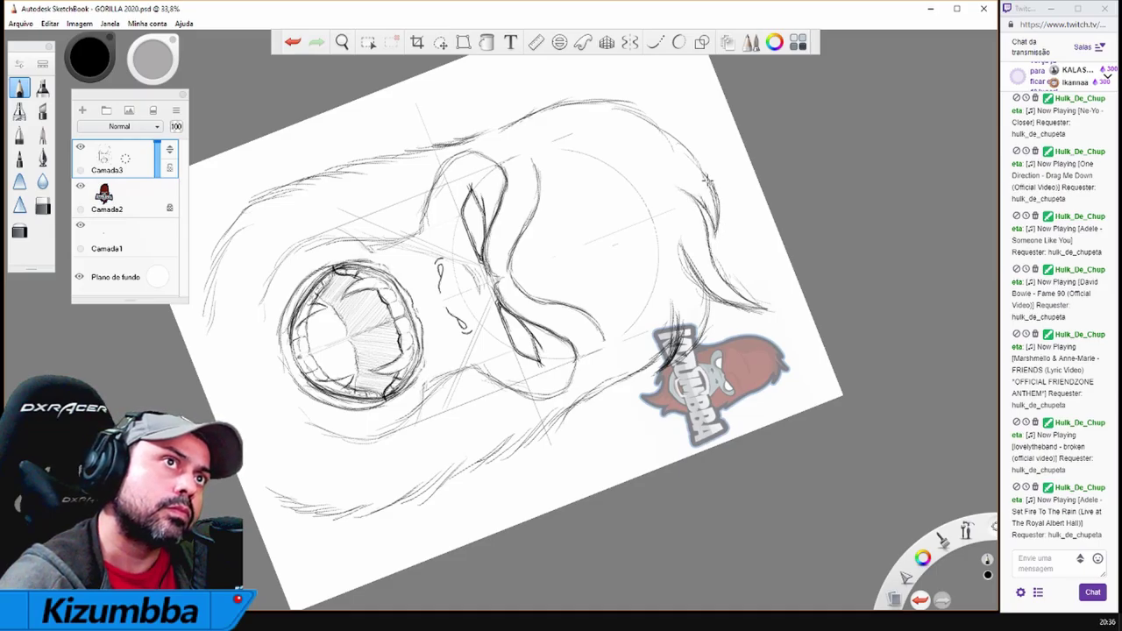
# Reinforce the fur outline along both sides of the head with more pencil strokes
pyautogui.press('Home')
pyautogui.moveTo(325, 200)
pyautogui.mouseDown()
pyautogui.moveTo(300, 425)
pyautogui.moveTo(338, 570)
pyautogui.mouseUp()
pyautogui.moveTo(605, 247); pyautogui.dragTo(629, 463)
pyautogui.scroll(-2, 416, 170)
# Lasso the whole gorilla head sketch, scale it down and reposition it on the page
pyautogui.click(368, 42)
pyautogui.moveTo(592, 96)
pyautogui.mouseDown()
pyautogui.moveTo(295, 263)
pyautogui.moveTo(592, 99)
pyautogui.mouseUp()
pyautogui.moveTo(561, 263)
pyautogui.mouseDown()
pyautogui.moveTo(473, 342)
pyautogui.moveTo(443, 311)
pyautogui.mouseUp()
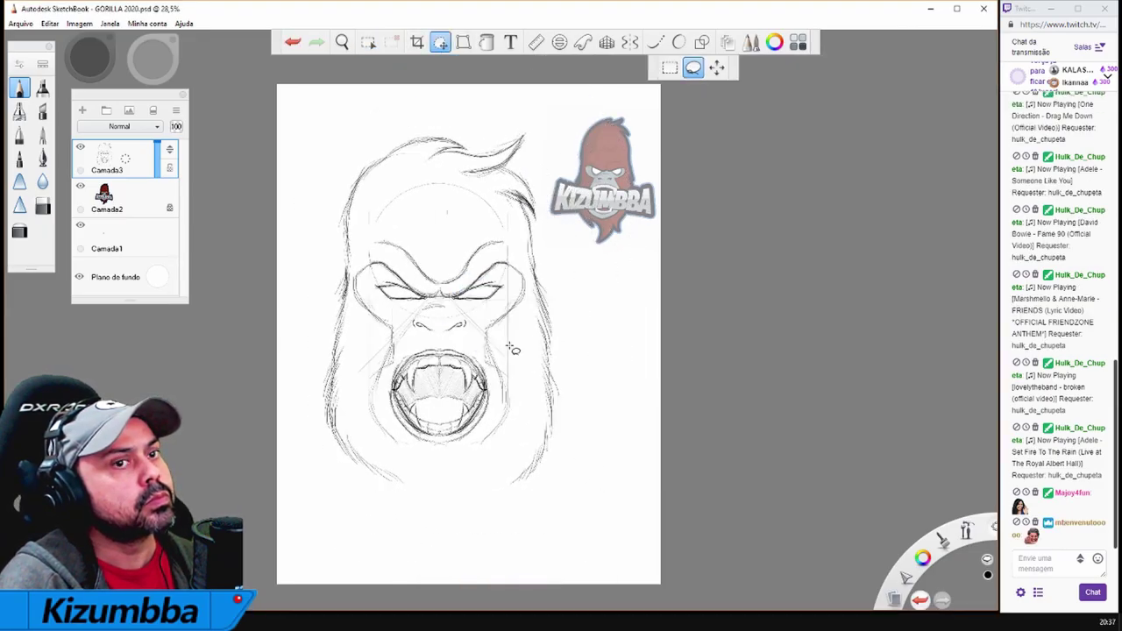
# Sketch the lower fur outline and extend it into a pointed beard below the chin
pyautogui.click(19, 88)
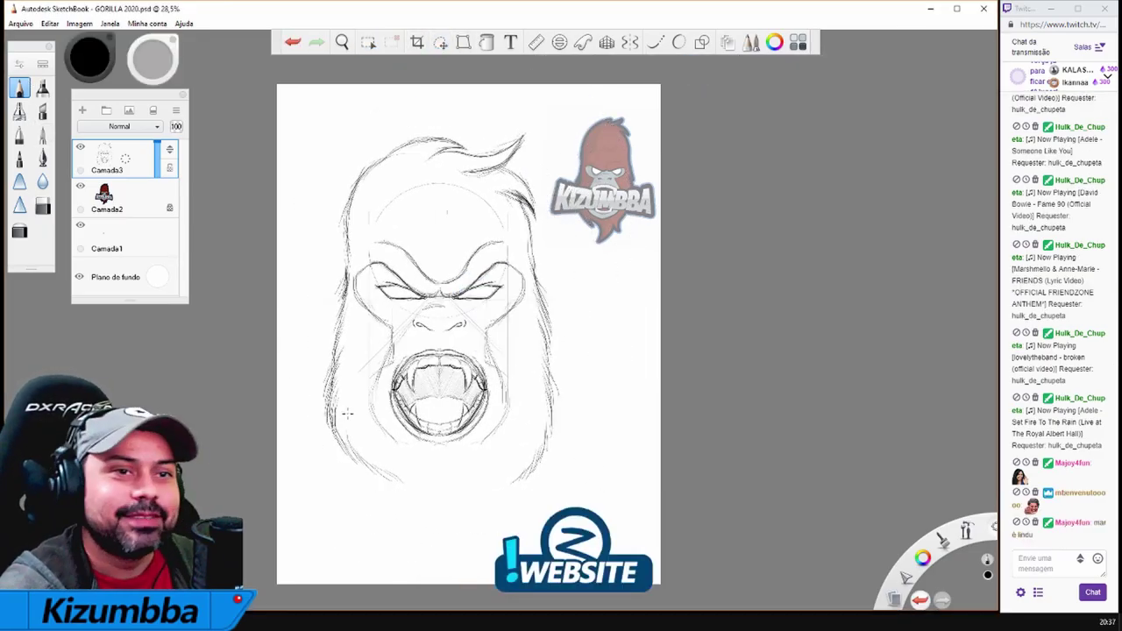
pyautogui.moveTo(331, 390)
pyautogui.mouseDown()
pyautogui.moveTo(368, 470)
pyautogui.moveTo(409, 502)
pyautogui.mouseUp()
pyautogui.moveTo(375, 458); pyautogui.dragTo(423, 537)
pyautogui.moveTo(340, 446); pyautogui.dragTo(401, 497)
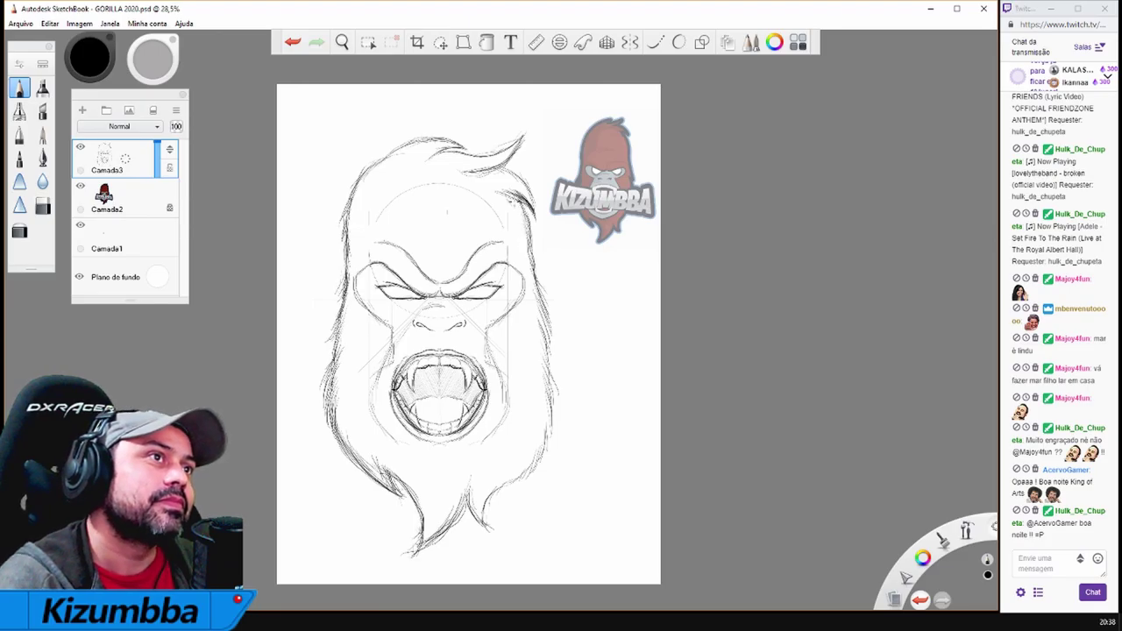
# Sketch the jaw contour around the open mouth and rework the cheek lines running up to the nose
pyautogui.moveTo(391, 351); pyautogui.dragTo(374, 380)
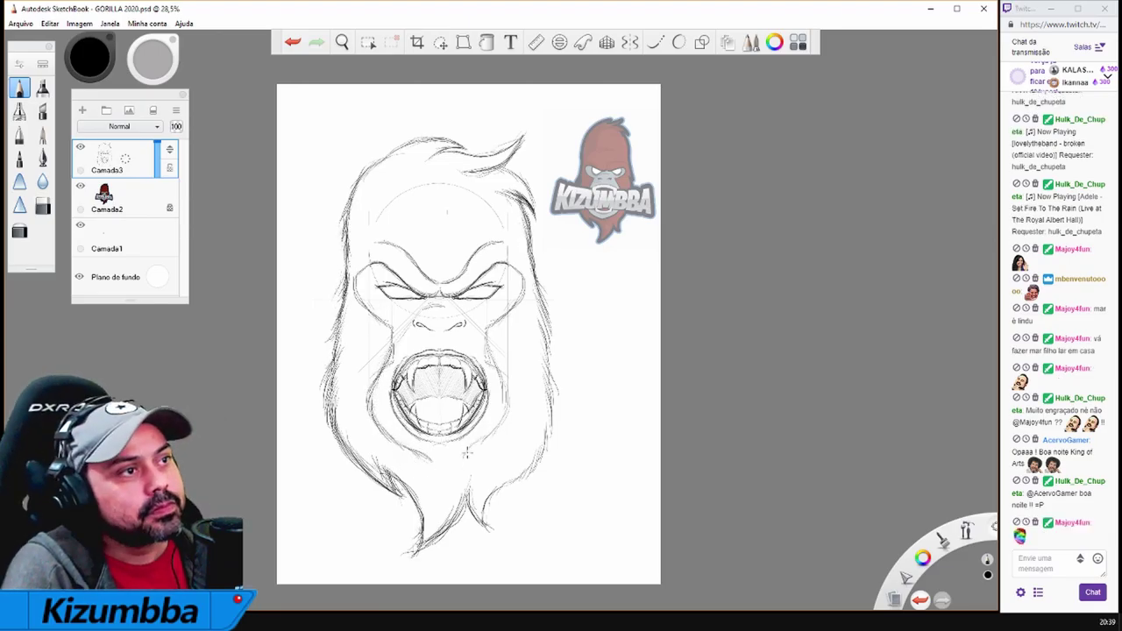
pyautogui.press('e')
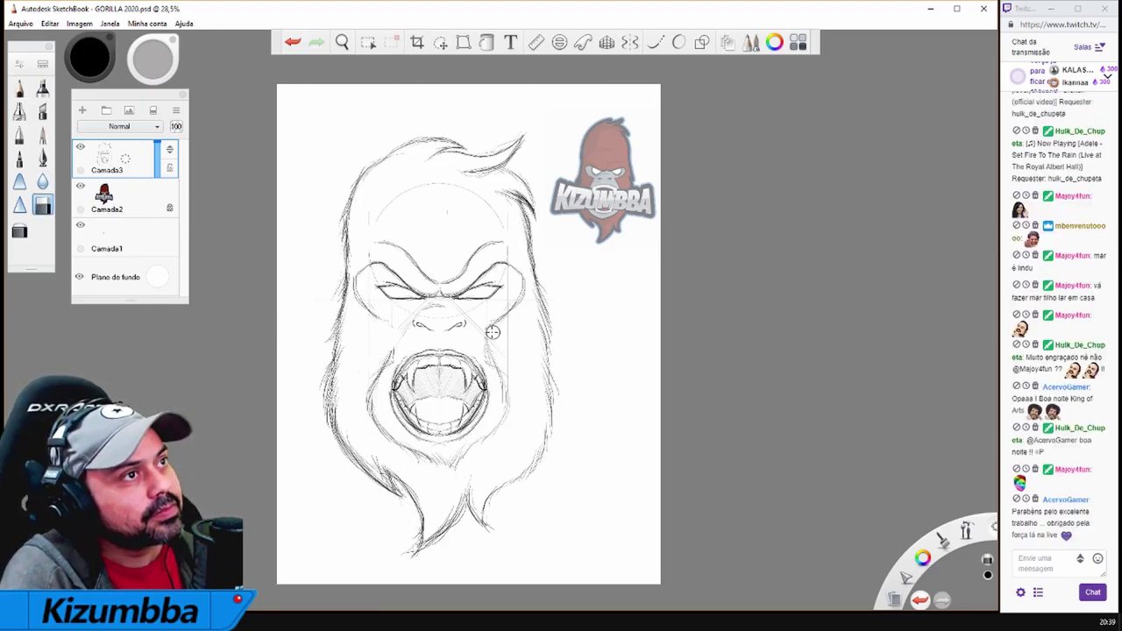
pyautogui.press('e')
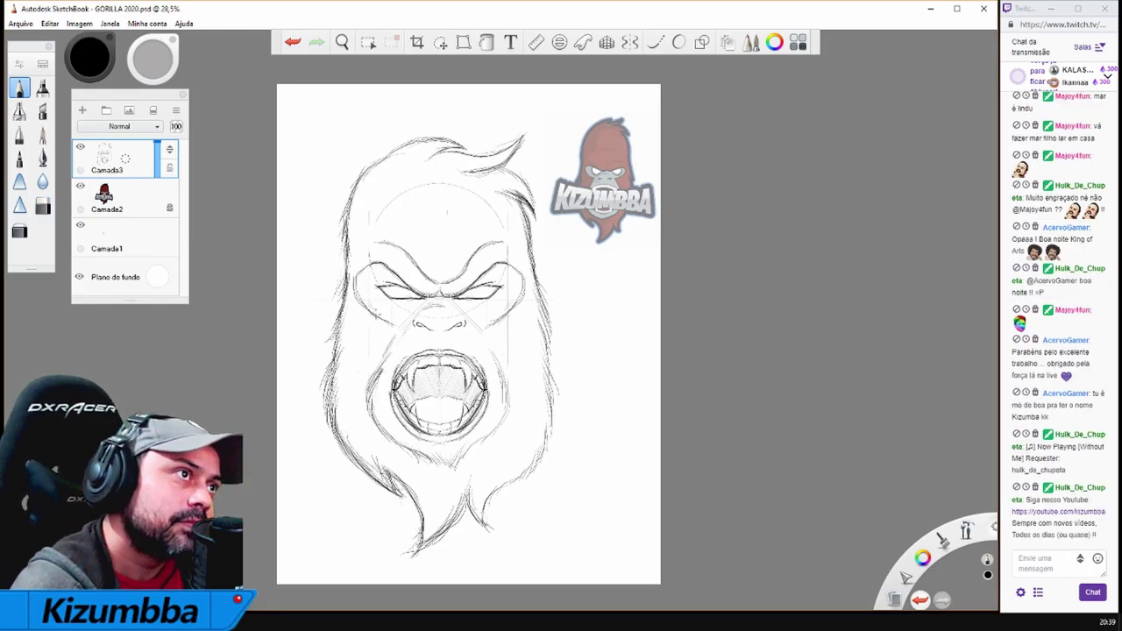
pyautogui.hotkey('ctrl', 'z')
pyautogui.hotkey('ctrl', 'y')
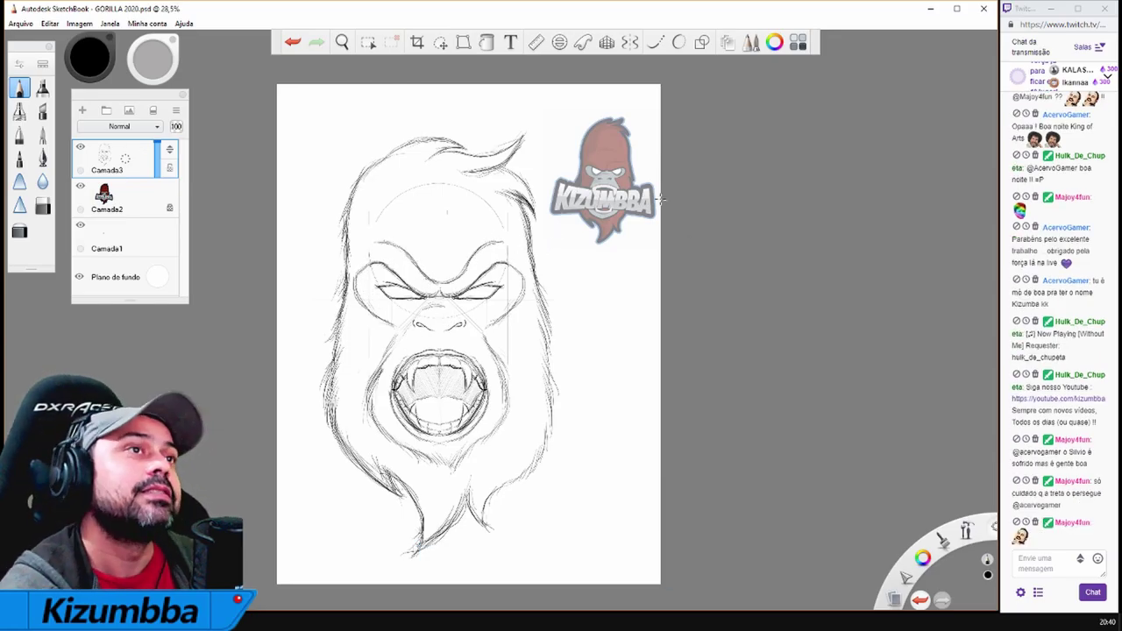
# Erase the leftover construction circle and guide lines over the face, and thin out the brow line
pyautogui.press('e')
pyautogui.scroll(2, 446, 277)
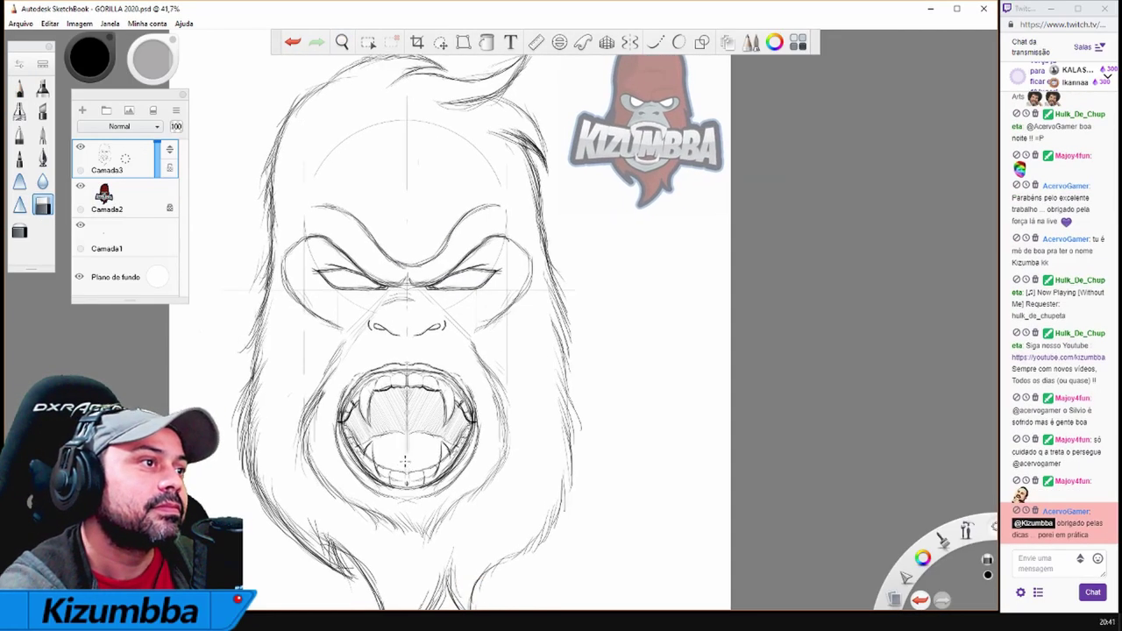
pyautogui.scroll(-2, 562, 279)
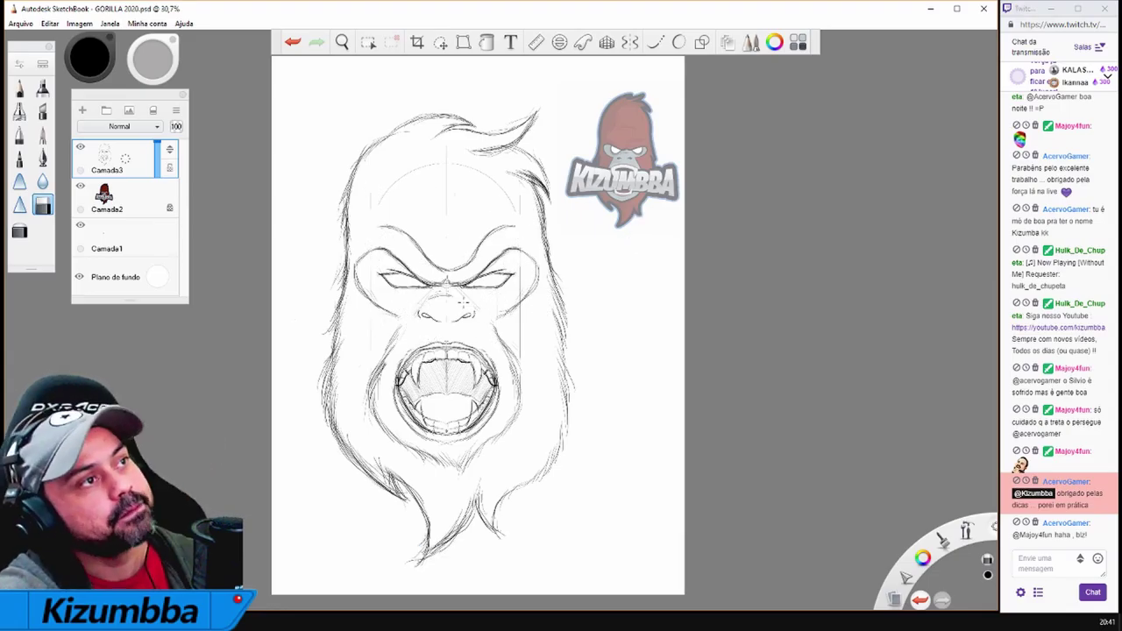
pyautogui.press('e')
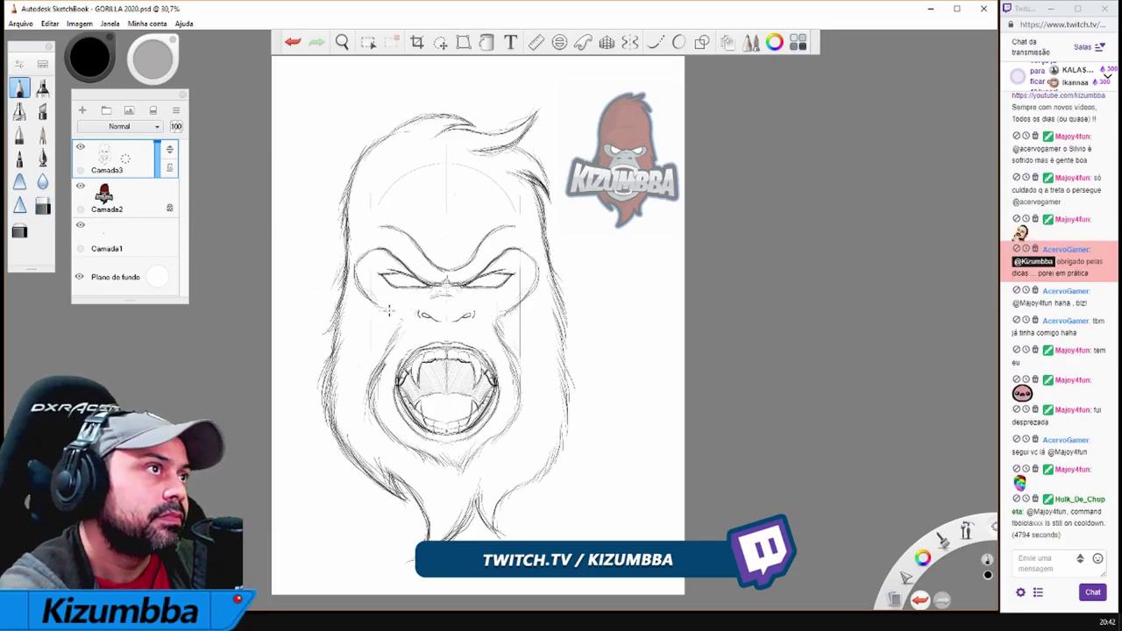
pyautogui.press('e')
pyautogui.moveTo(399, 228); pyautogui.dragTo(452, 258)
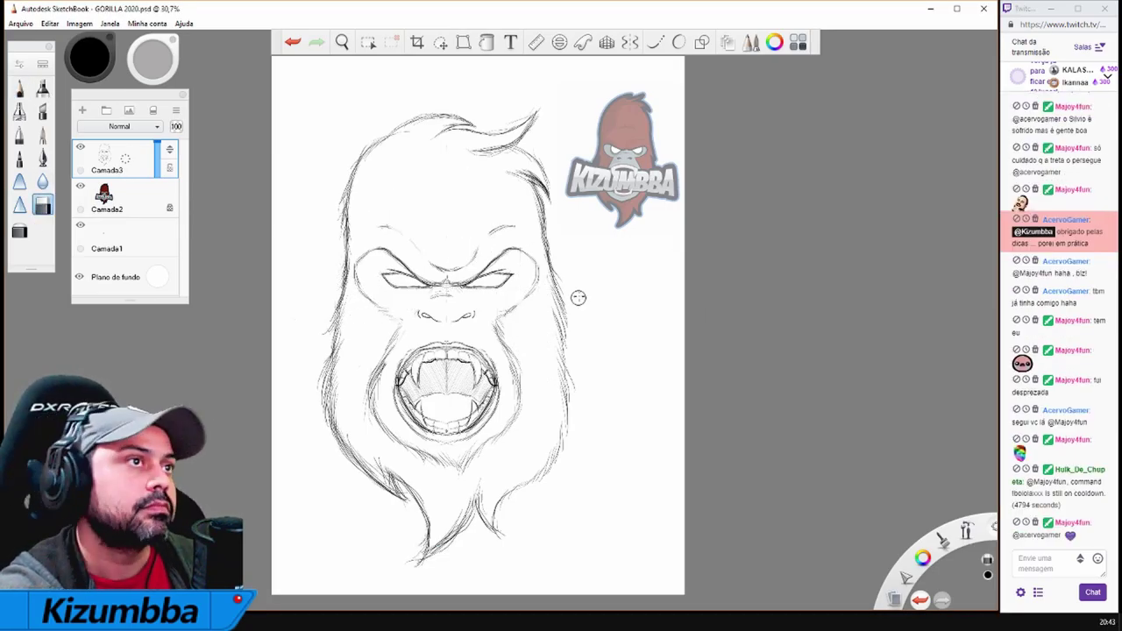
# Lasso the mouth together with the jaw contour and scale the selection up
pyautogui.press('m')
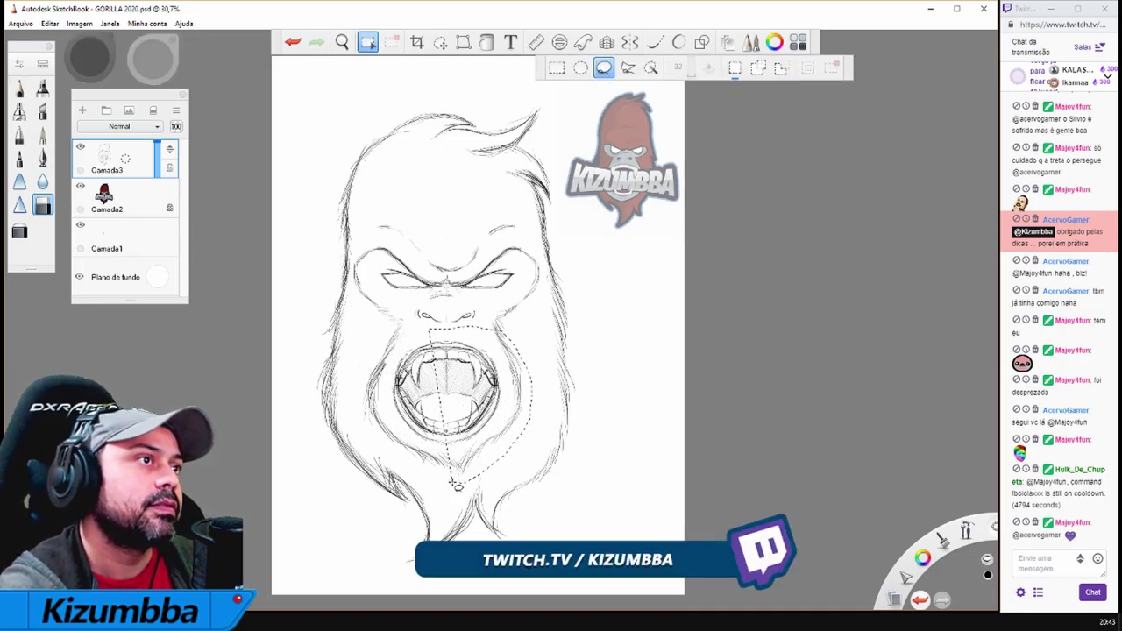
pyautogui.moveTo(456, 484); pyautogui.dragTo(469, 332)
pyautogui.press('v')
pyautogui.moveTo(579, 378); pyautogui.dragTo(581, 379)
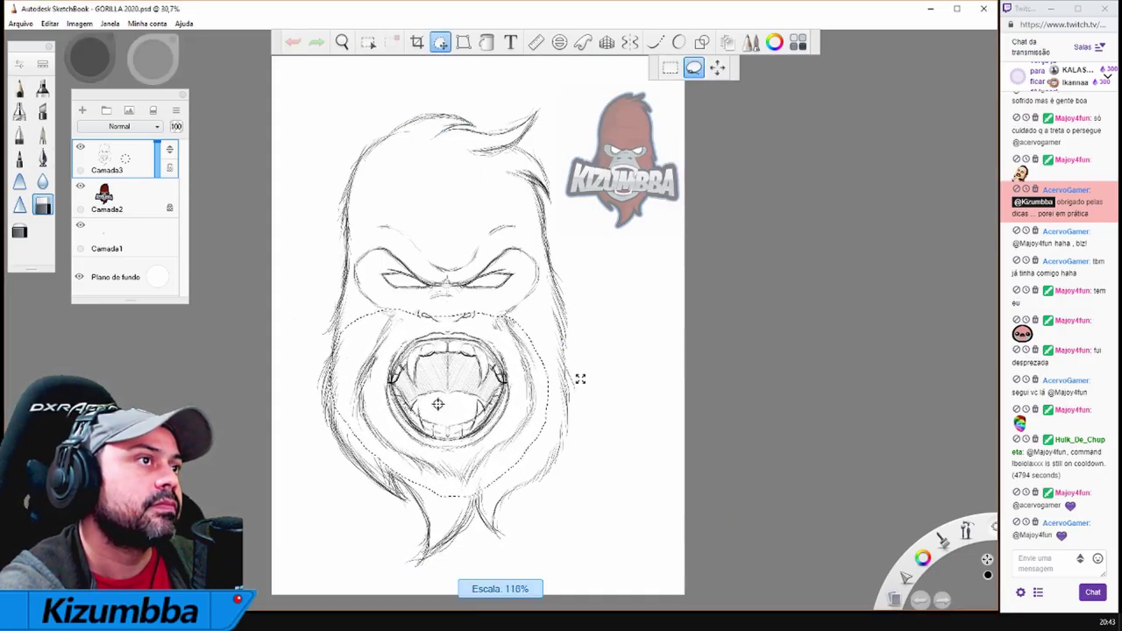
pyautogui.click(632, 383)
pyautogui.press('b')
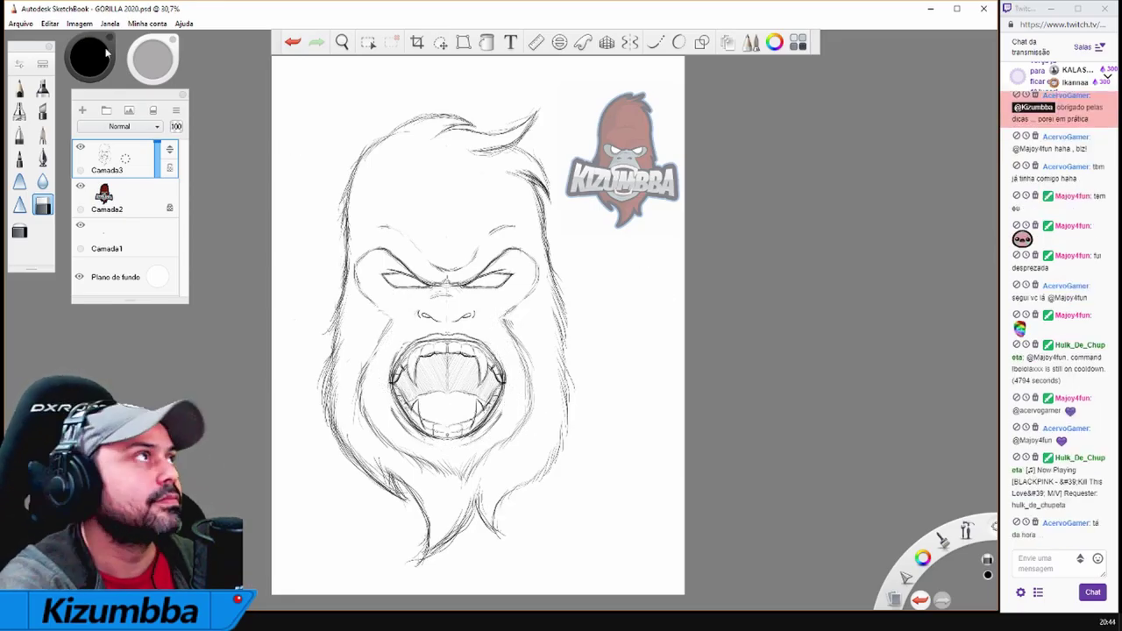
# Retouch the nostrils and erase stray lines around the nose and muzzle
pyautogui.press('e')
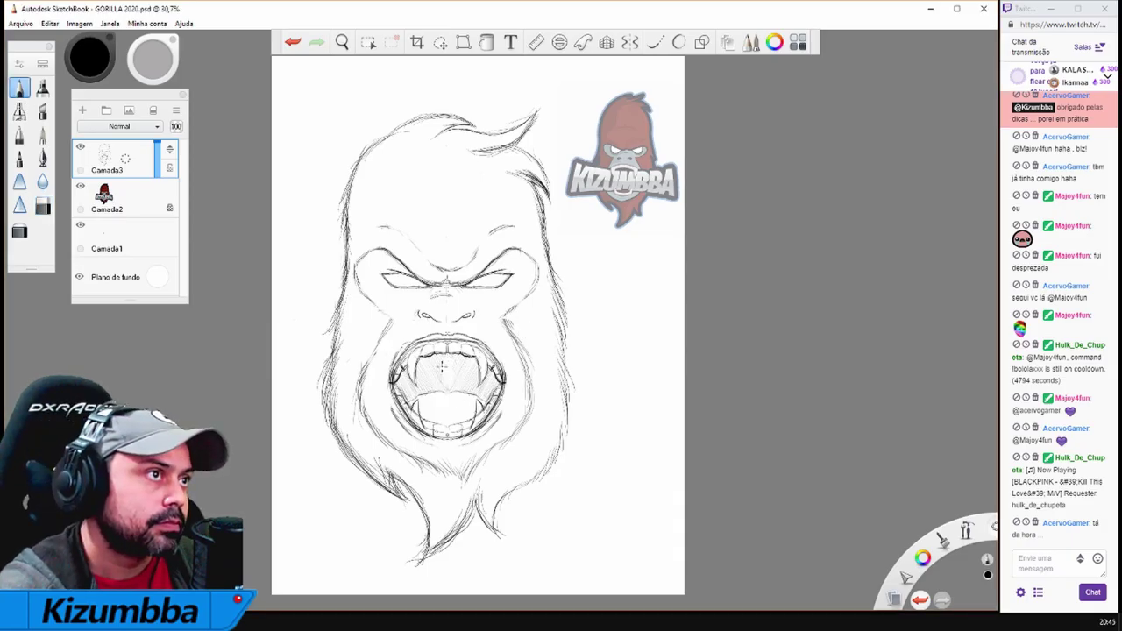
pyautogui.scroll(5, 578, 267)
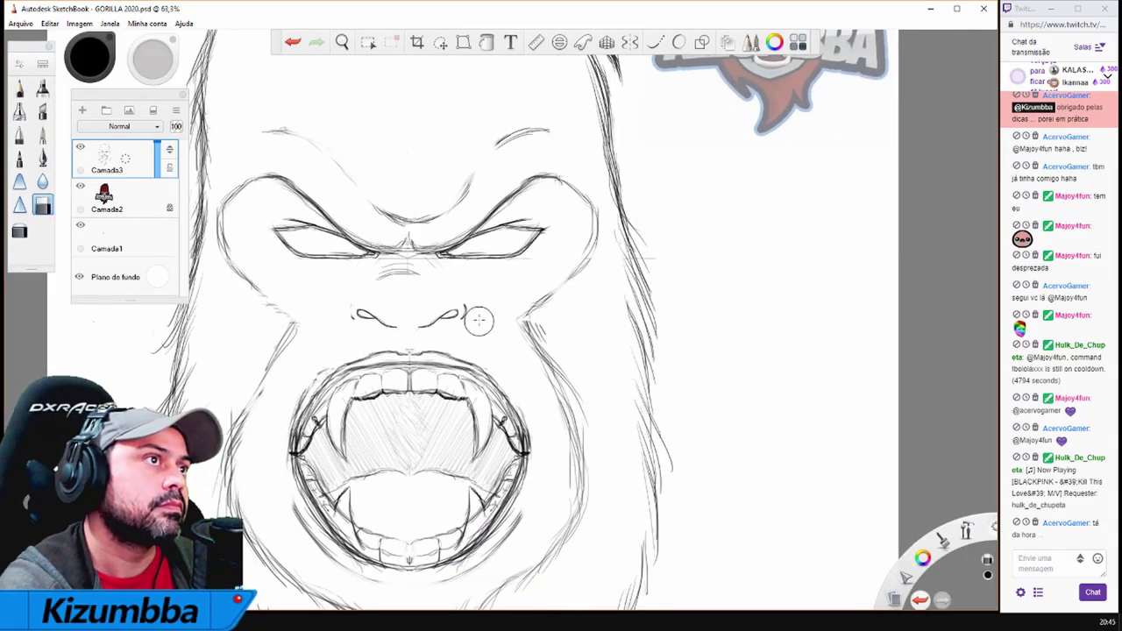
pyautogui.press('e')
pyautogui.press('Home')
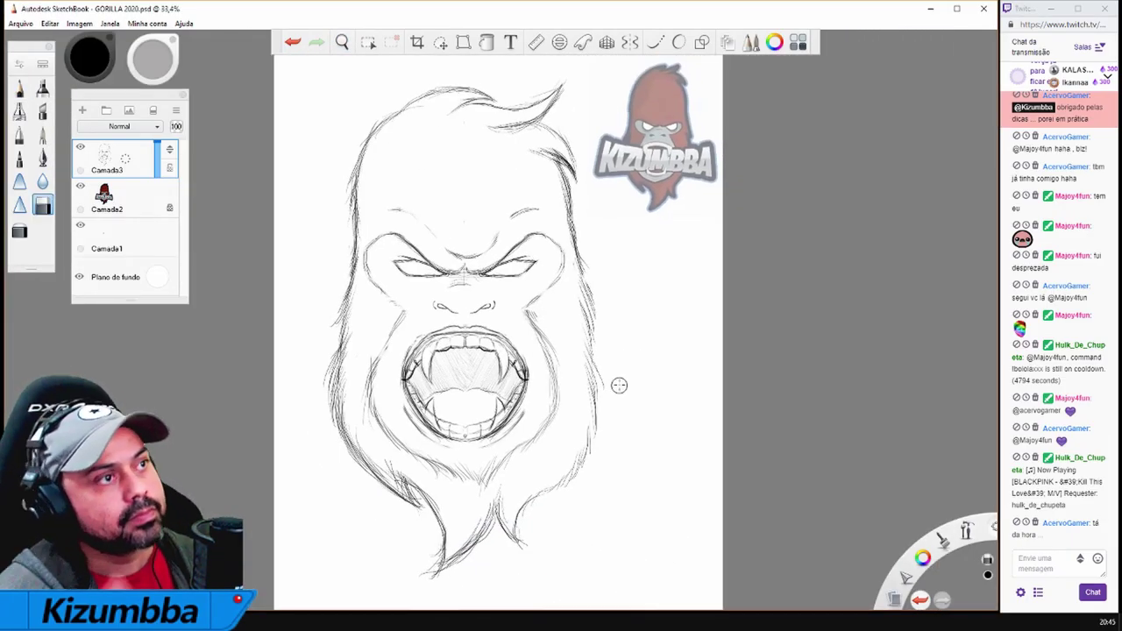
# Add a new layer above the gorilla sketch and hide the sketch layer Camada3
pyautogui.hotkey('ctrl', 'shift', 'n')
pyautogui.click(80, 185)
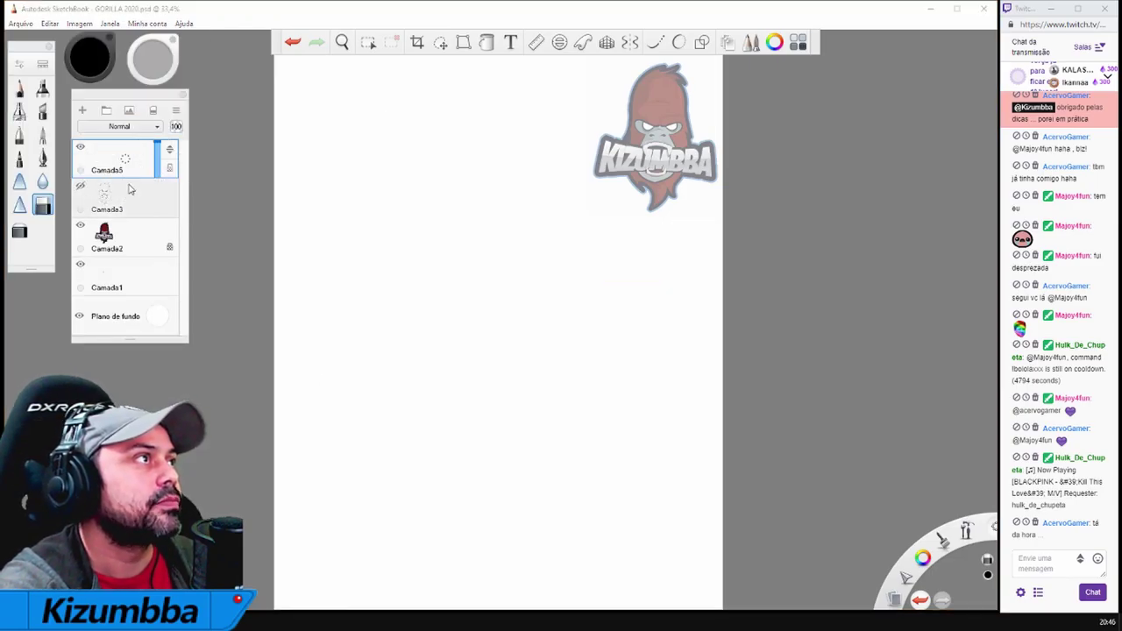
# Position and resize the ellipse guide in the page's upper middle, trace the head's construction circle with the pencil, and close the guide
pyautogui.click(560, 42)
pyautogui.moveTo(598, 308); pyautogui.dragTo(528, 300)
pyautogui.moveTo(494, 170); pyautogui.dragTo(493, 143)
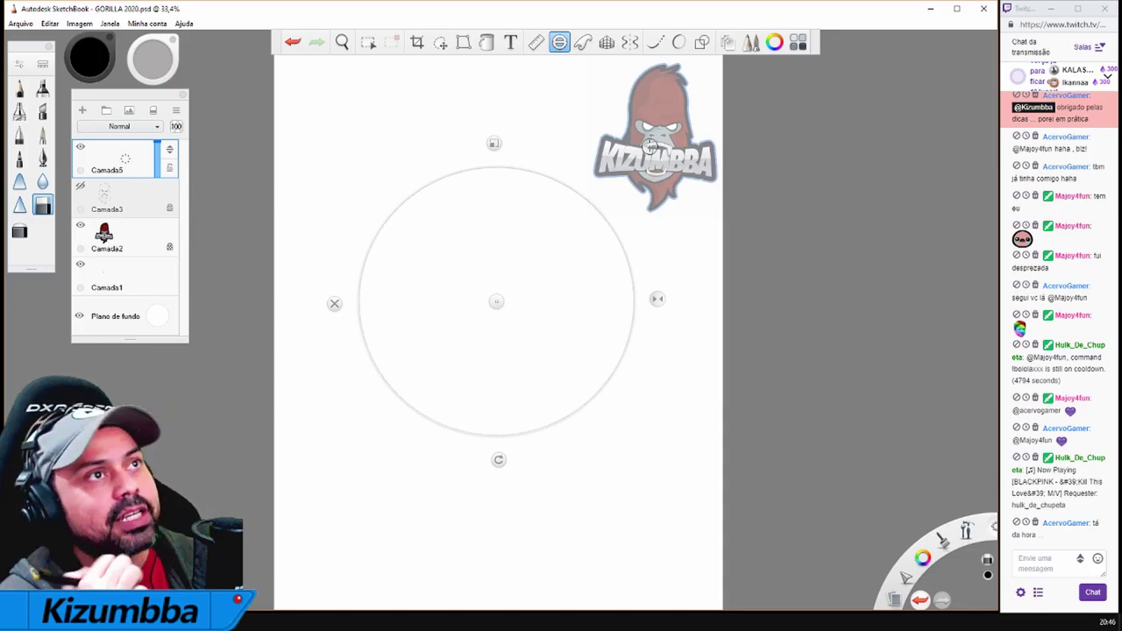
pyautogui.press('b')
pyautogui.moveTo(487, 149); pyautogui.dragTo(473, 140)
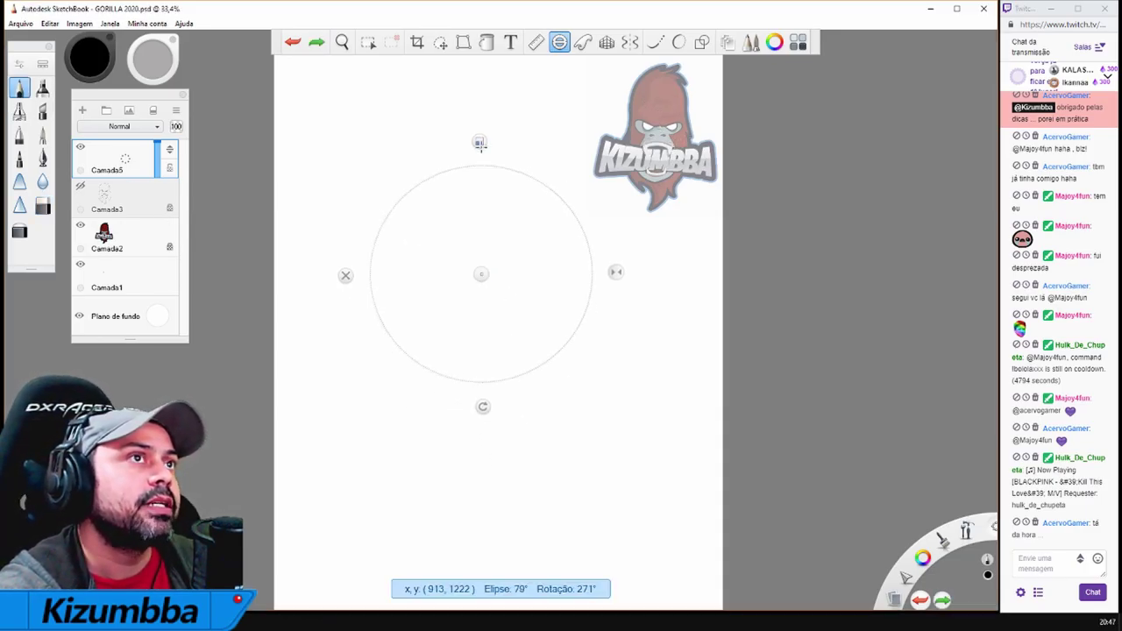
pyautogui.press('shift')
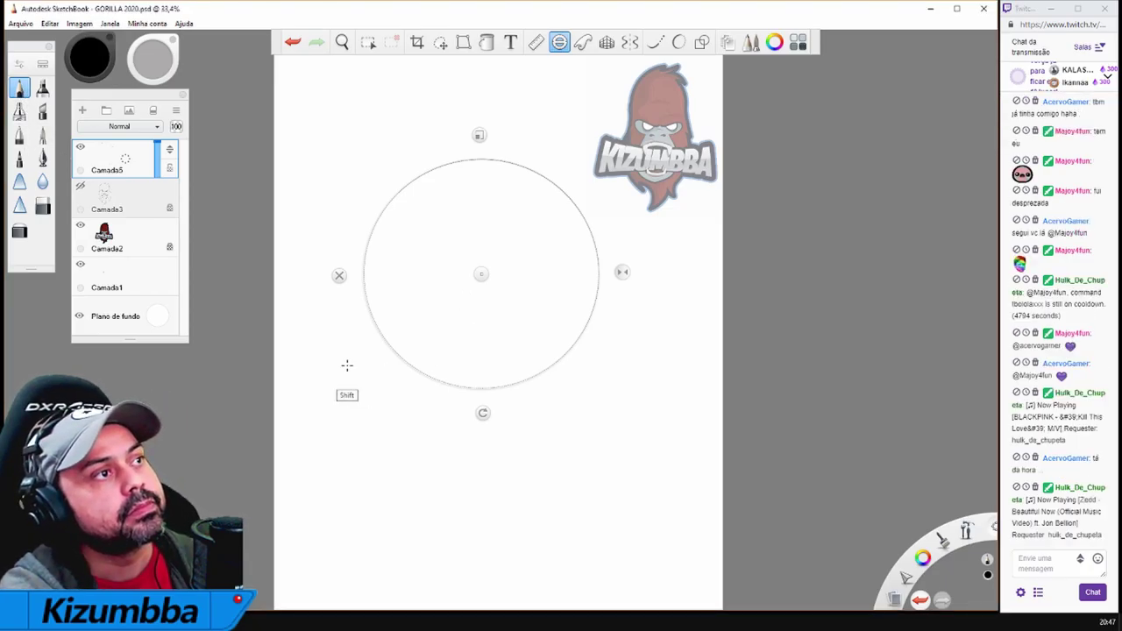
pyautogui.click(340, 275)
# Draw straight guides: a horizontal eye line through the circle's lower part, a vertical on each side, and a vertical centre line
pyautogui.moveTo(333, 373); pyautogui.dragTo(638, 372)
pyautogui.moveTo(364, 272); pyautogui.dragTo(364, 536)
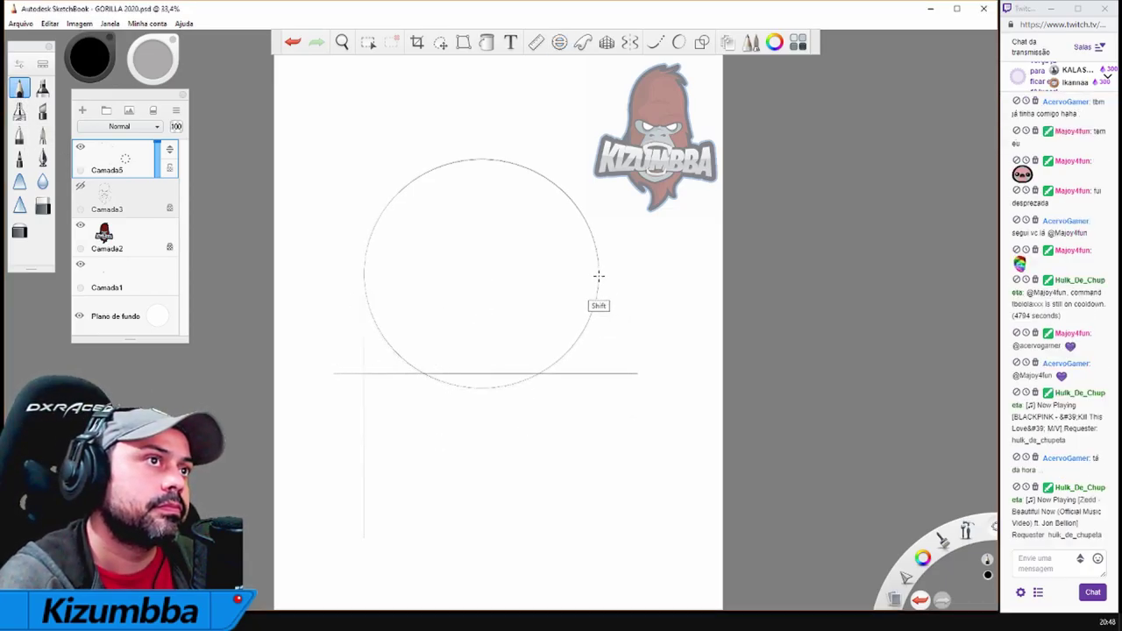
pyautogui.moveTo(599, 275); pyautogui.dragTo(599, 552)
pyautogui.moveTo(481, 159); pyautogui.dragTo(482, 583)
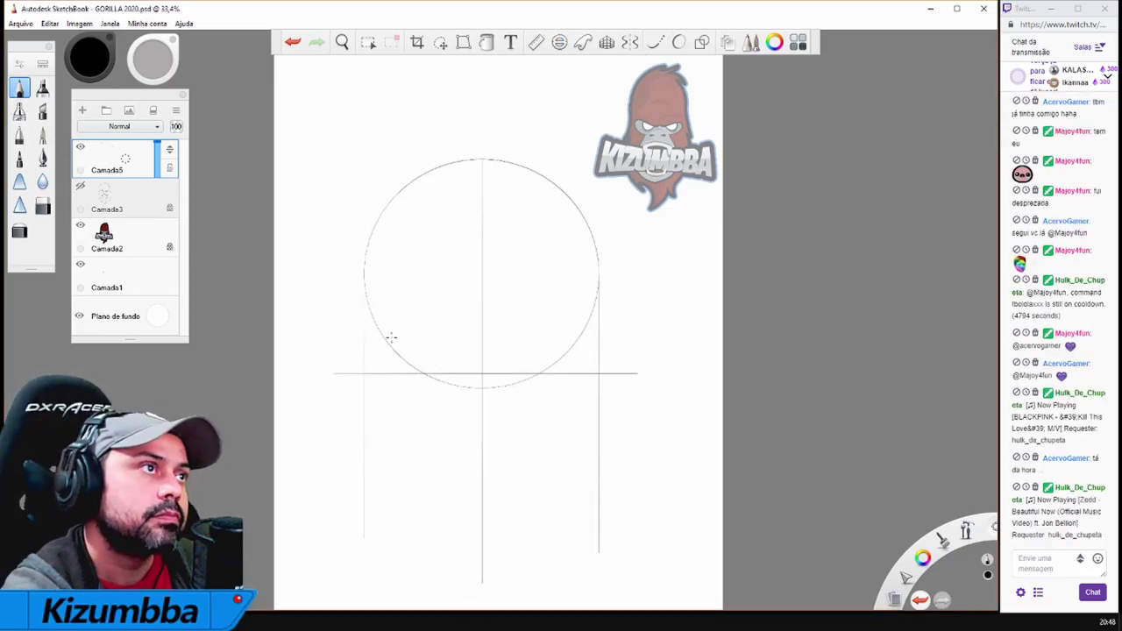
# Turn on mirror symmetry about the centre line and sketch the frowning brow curves inside the lower part of the circle
pyautogui.moveTo(417, 335); pyautogui.dragTo(449, 365)
pyautogui.hotkey('ctrl', 'z')
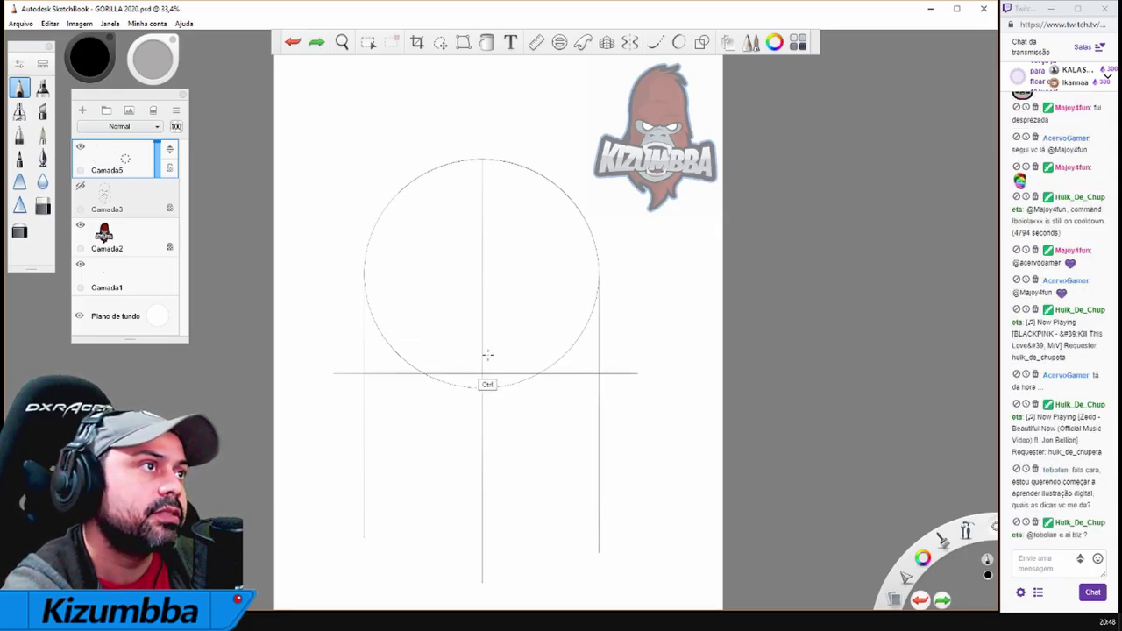
pyautogui.press('x')
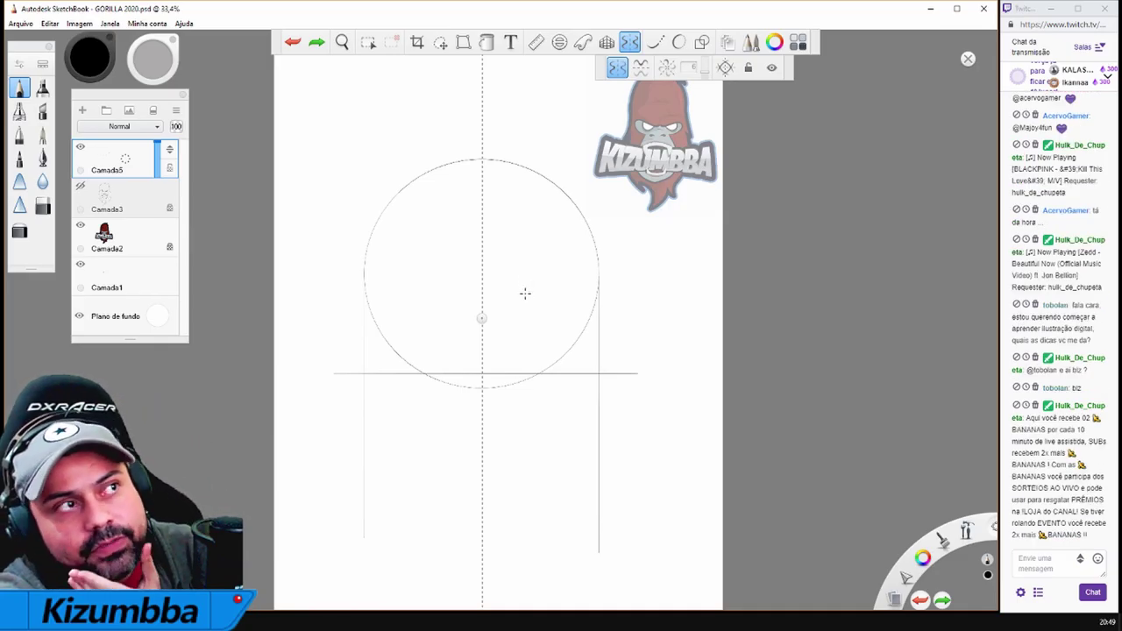
pyautogui.click(20, 23)
pyautogui.click(91, 18)
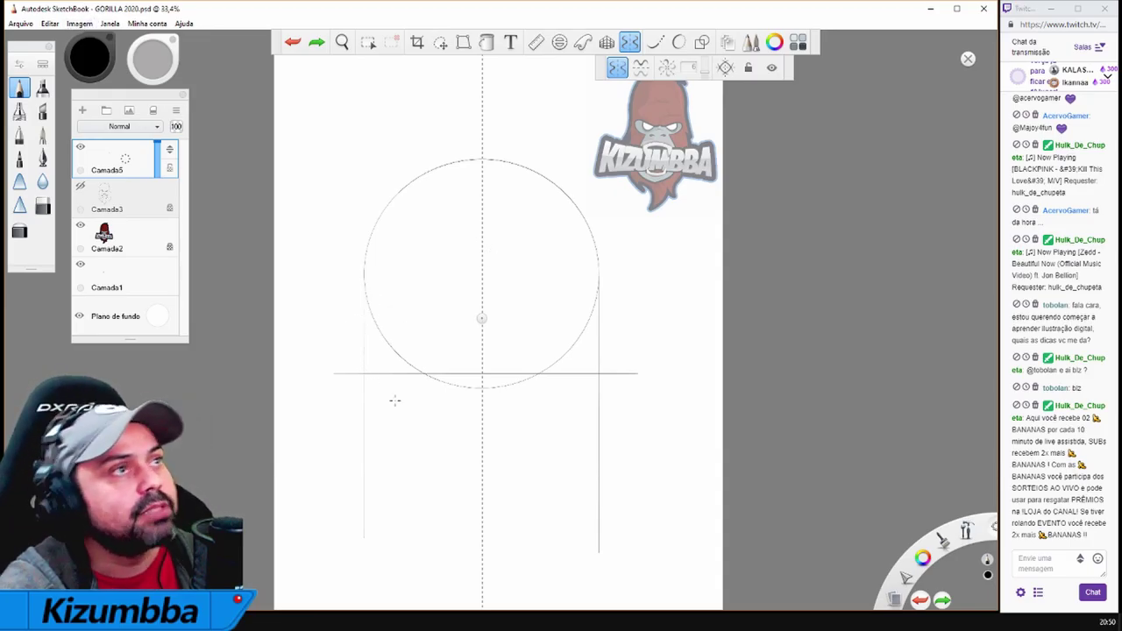
pyautogui.moveTo(481, 318)
pyautogui.mouseDown()
pyautogui.moveTo(481, 372)
pyautogui.moveTo(526, 358)
pyautogui.mouseUp()
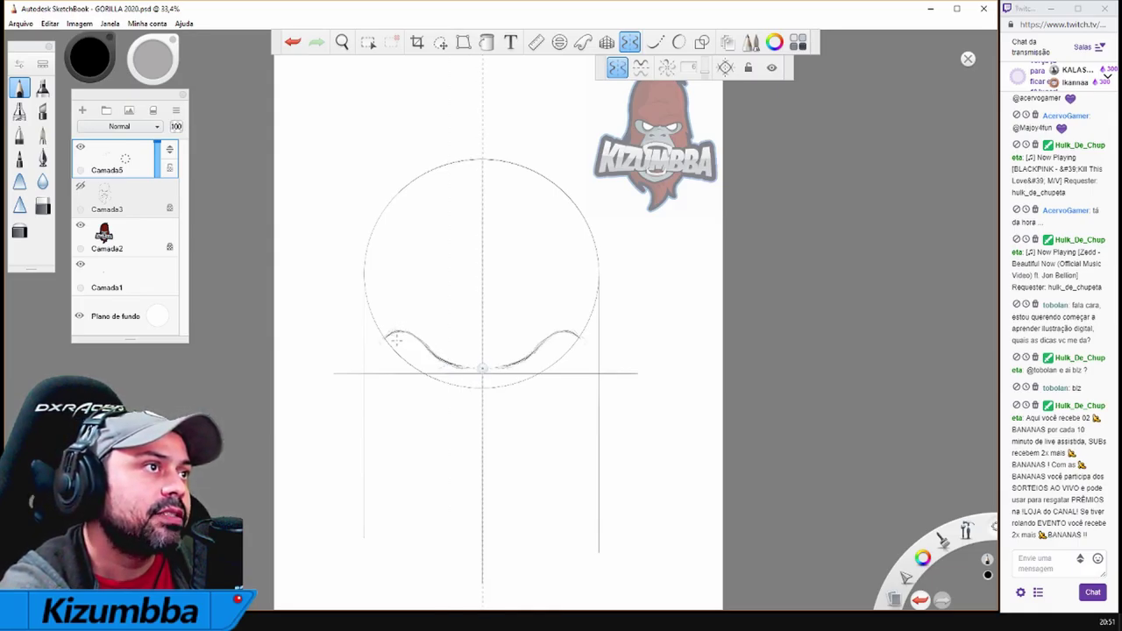
# Sketch mirrored lower eye contours beneath the brows and darken the brow lines
pyautogui.scroll(2, 439, 371)
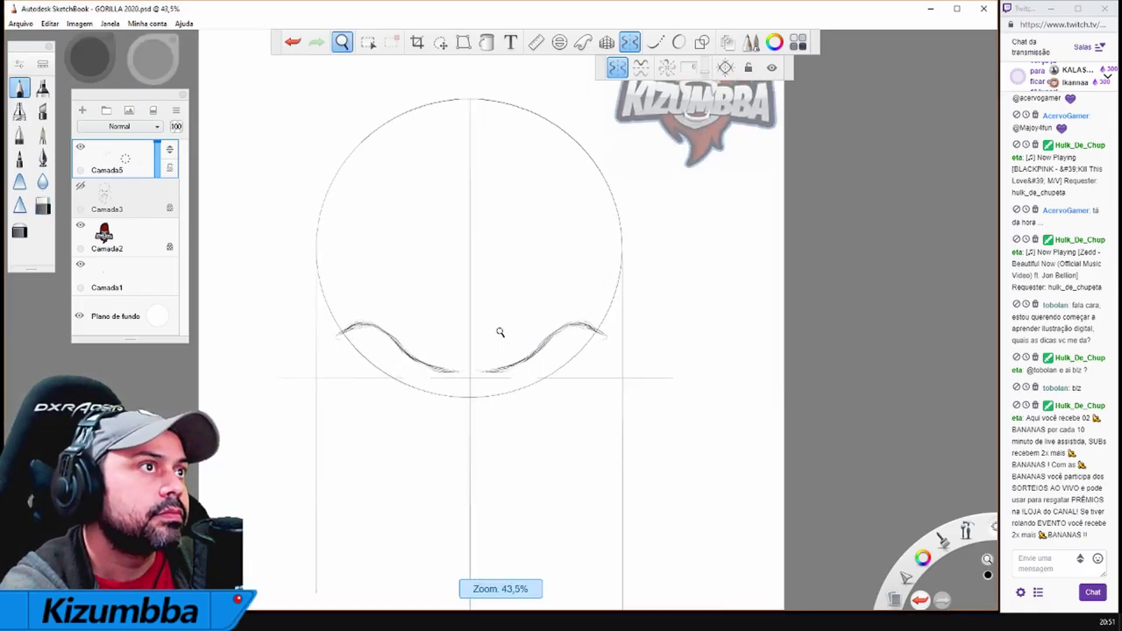
pyautogui.moveTo(346, 422)
pyautogui.mouseDown()
pyautogui.moveTo(338, 435)
pyautogui.moveTo(355, 464)
pyautogui.moveTo(408, 459)
pyautogui.moveTo(351, 458)
pyautogui.moveTo(349, 444)
pyautogui.mouseUp()
pyautogui.hotkey('ctrl', 'z')
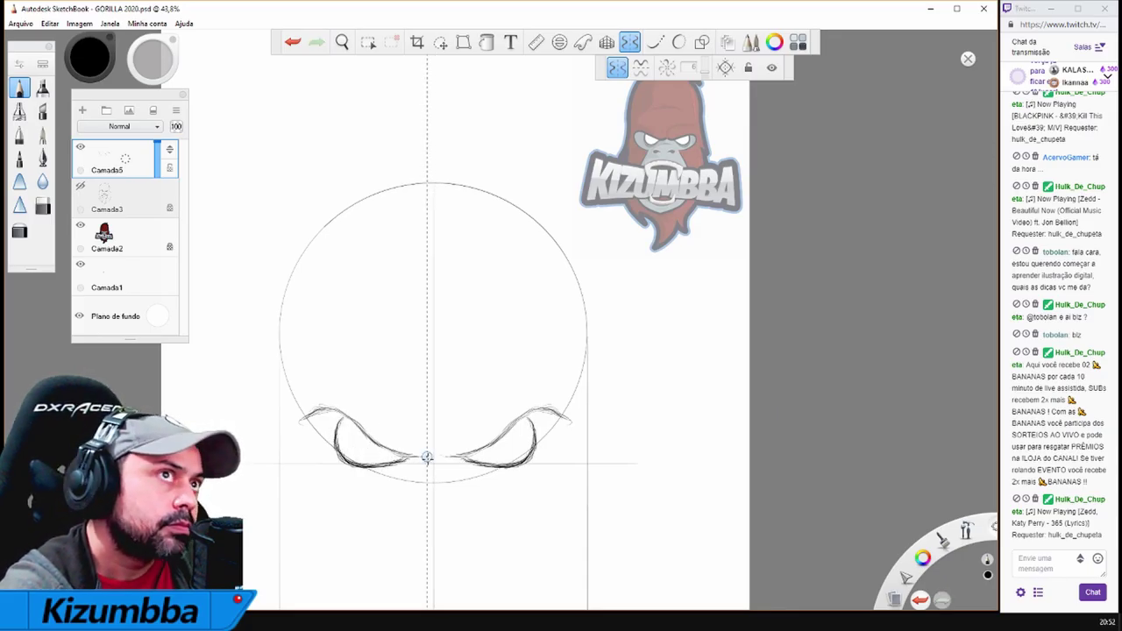
pyautogui.moveTo(425, 457); pyautogui.dragTo(433, 345)
pyautogui.moveTo(306, 410); pyautogui.dragTo(412, 458)
# Erase the lower eye contours and the parts of the construction circle and eye line crossing them
pyautogui.scroll(3, 420, 509)
pyautogui.press('e')
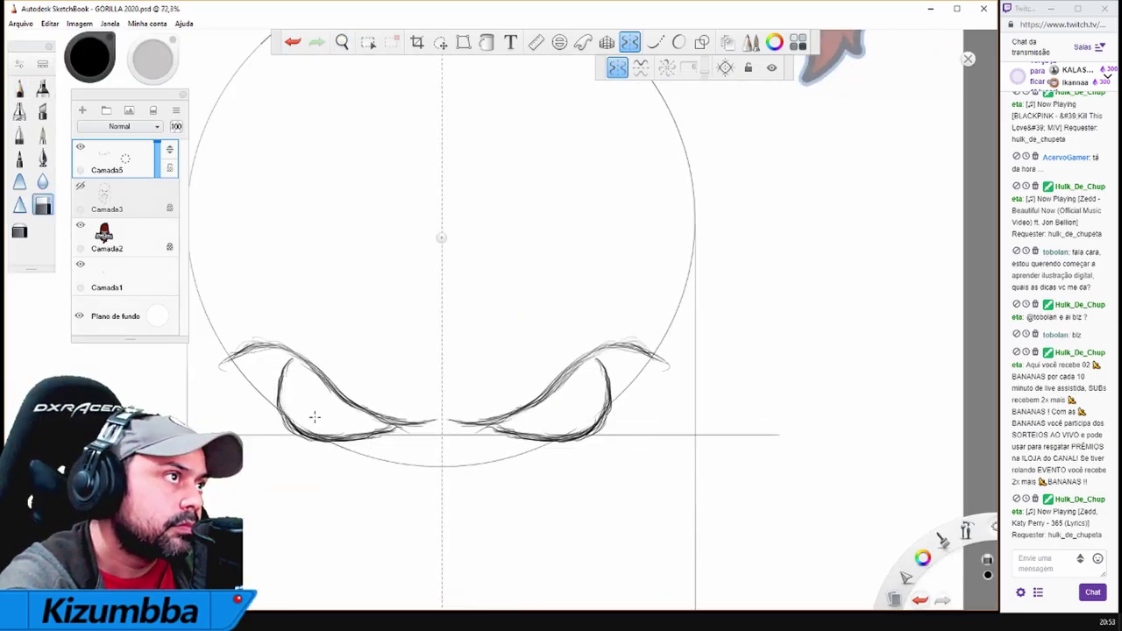
pyautogui.moveTo(314, 417); pyautogui.dragTo(369, 439)
pyautogui.scroll(-3, 350, 395)
pyautogui.scroll(2, 351, 394)
pyautogui.moveTo(298, 359); pyautogui.dragTo(333, 371)
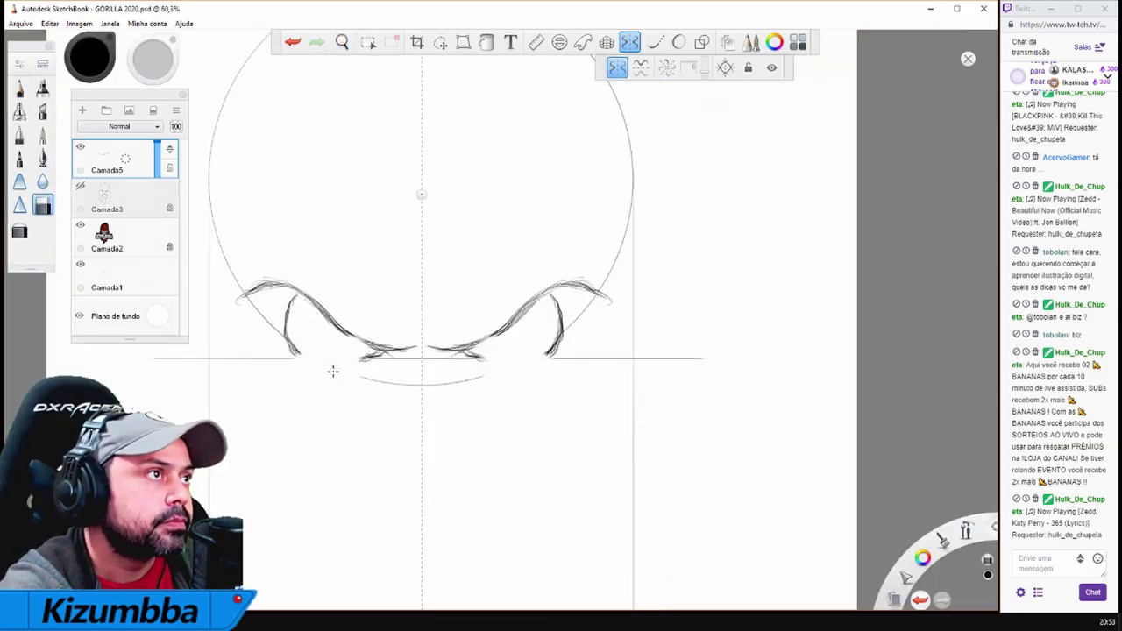
# Redraw the lower eye contours with a flatter curve that closes against the brows
pyautogui.press('e')
pyautogui.moveTo(290, 300); pyautogui.dragTo(391, 349)
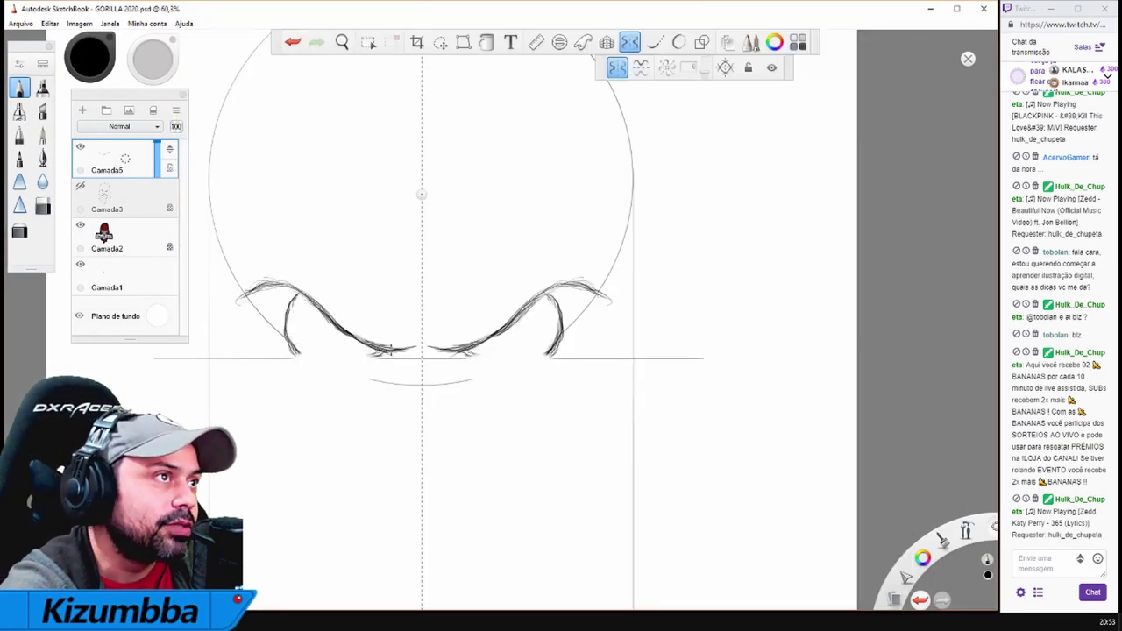
pyautogui.moveTo(291, 337)
pyautogui.mouseDown()
pyautogui.moveTo(321, 354)
pyautogui.moveTo(295, 344)
pyautogui.mouseUp()
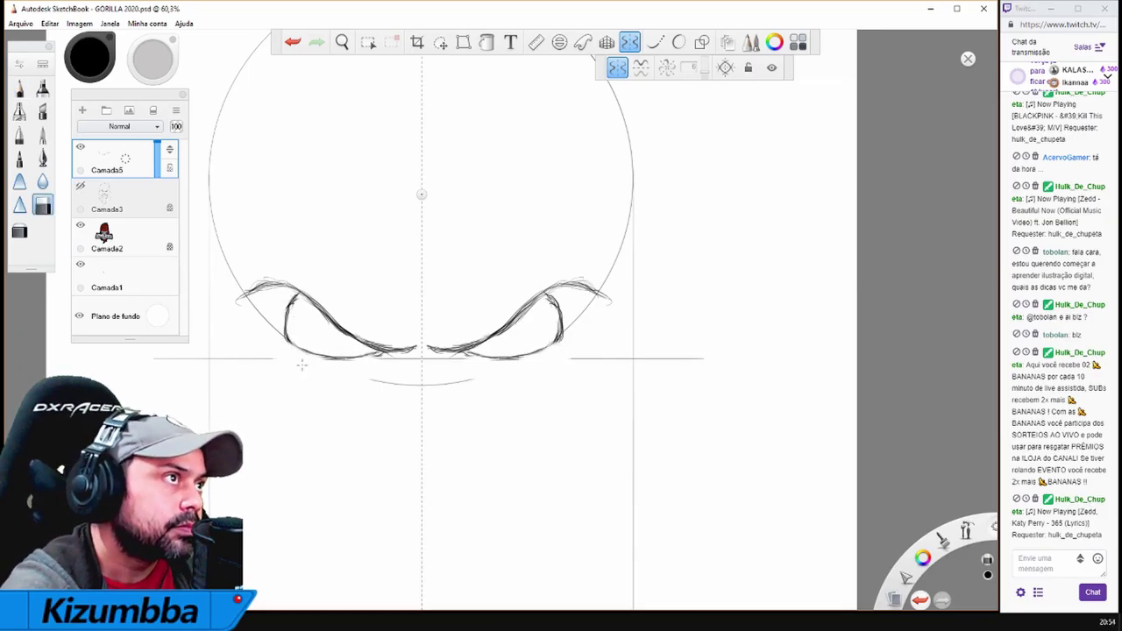
# Refine the narrow eye shapes by separating their outer corners from the brow and adding an upper eyelid line
pyautogui.scroll(5, 246, 290)
pyautogui.moveTo(308, 263)
pyautogui.mouseDown()
pyautogui.moveTo(422, 299)
pyautogui.moveTo(518, 374)
pyautogui.moveTo(649, 396)
pyautogui.mouseUp()
pyautogui.moveTo(356, 364)
pyautogui.mouseDown()
pyautogui.moveTo(429, 411)
pyautogui.moveTo(561, 414)
pyautogui.moveTo(412, 412)
pyautogui.moveTo(474, 421)
pyautogui.mouseUp()
pyautogui.moveTo(514, 388); pyautogui.dragTo(393, 324)
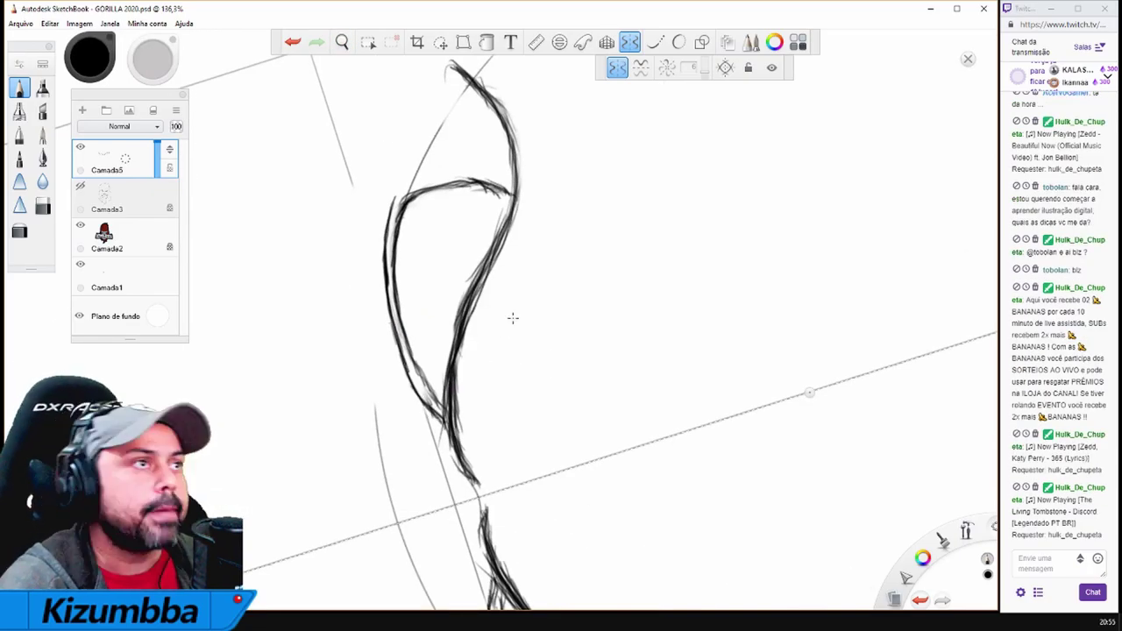
pyautogui.moveTo(439, 184)
pyautogui.mouseDown()
pyautogui.moveTo(393, 203)
pyautogui.moveTo(408, 219)
pyautogui.mouseUp()
pyautogui.click(40, 208)
pyautogui.click(39, 211)
pyautogui.moveTo(478, 272); pyautogui.dragTo(500, 186)
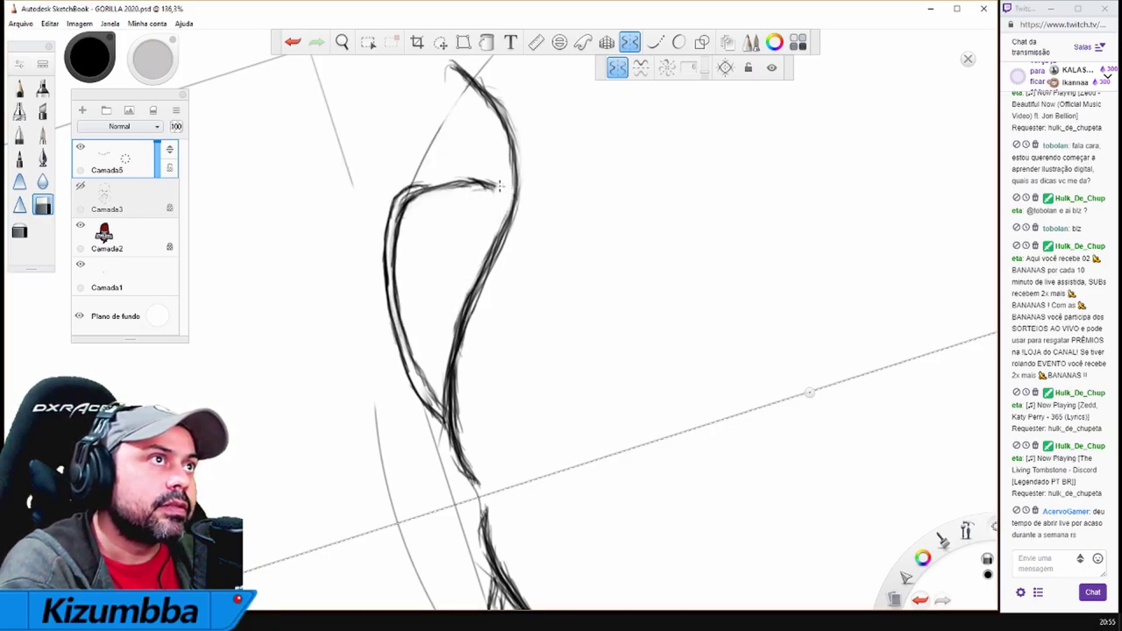
pyautogui.press('e')
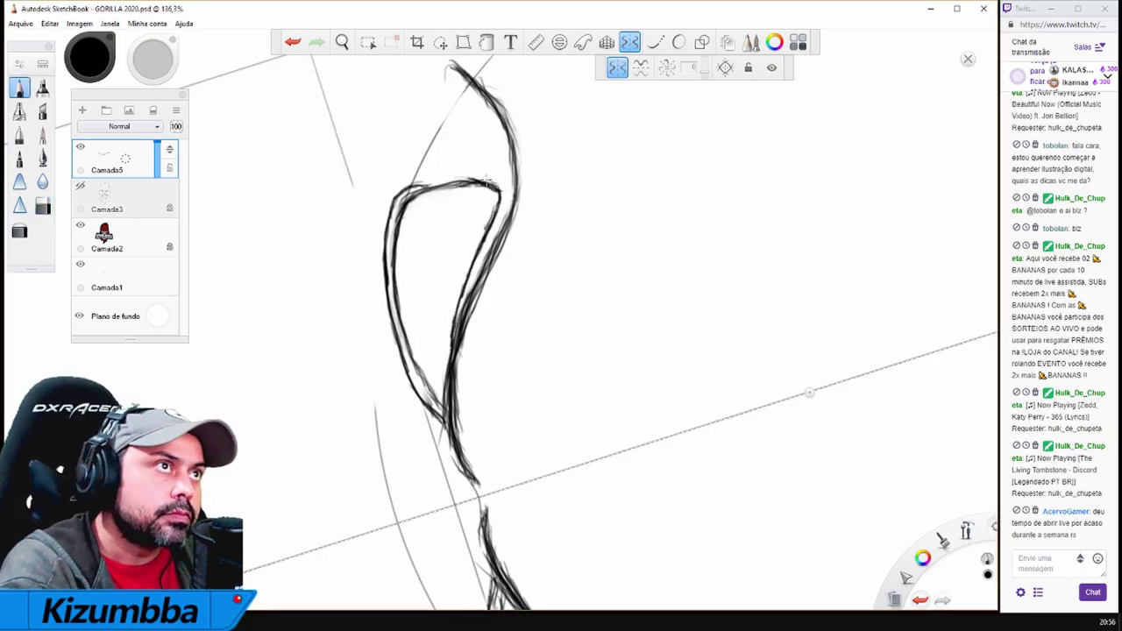
# Erase the narrow eye outlines beneath the brows, keeping the brow curves
pyautogui.scroll(-5, 531, 336)
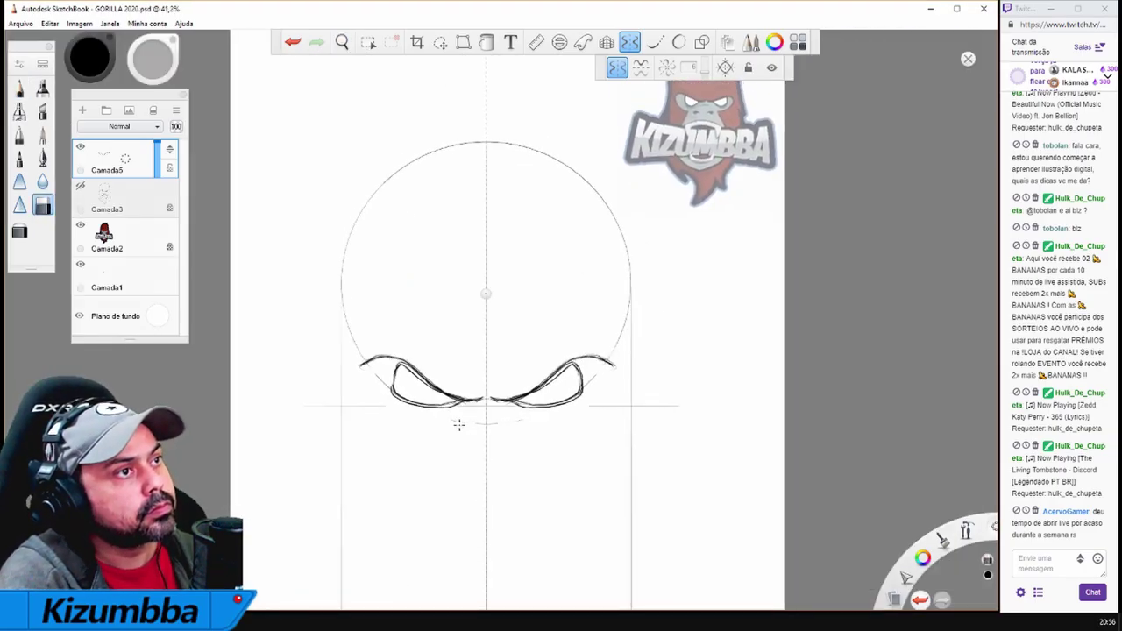
pyautogui.press('e')
pyautogui.moveTo(579, 391); pyautogui.dragTo(416, 403)
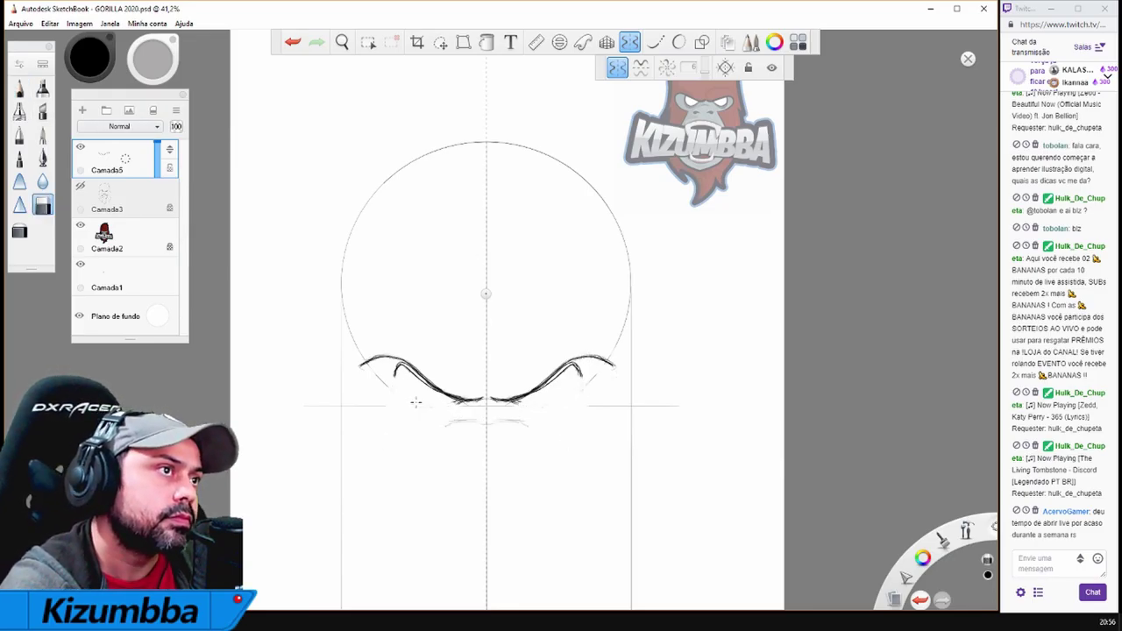
# Extend the outer ends of the brows into rounded eye socket contours curving down and inward
pyautogui.press('e')
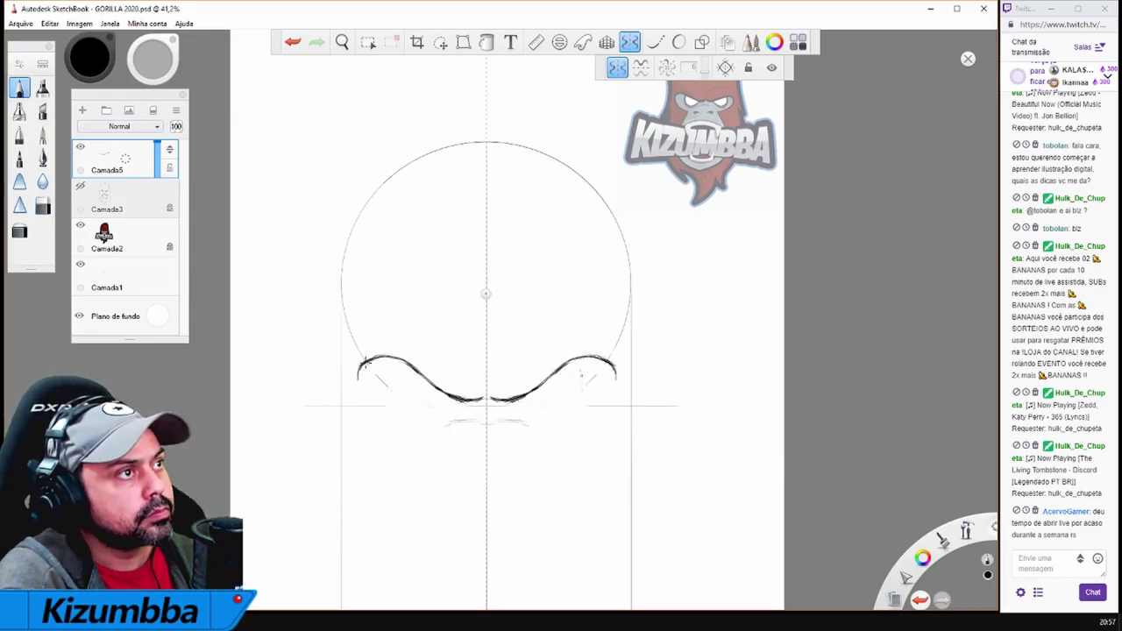
pyautogui.moveTo(360, 372); pyautogui.dragTo(420, 461)
pyautogui.moveTo(355, 372)
pyautogui.mouseDown()
pyautogui.moveTo(360, 405)
pyautogui.moveTo(417, 460)
pyautogui.mouseUp()
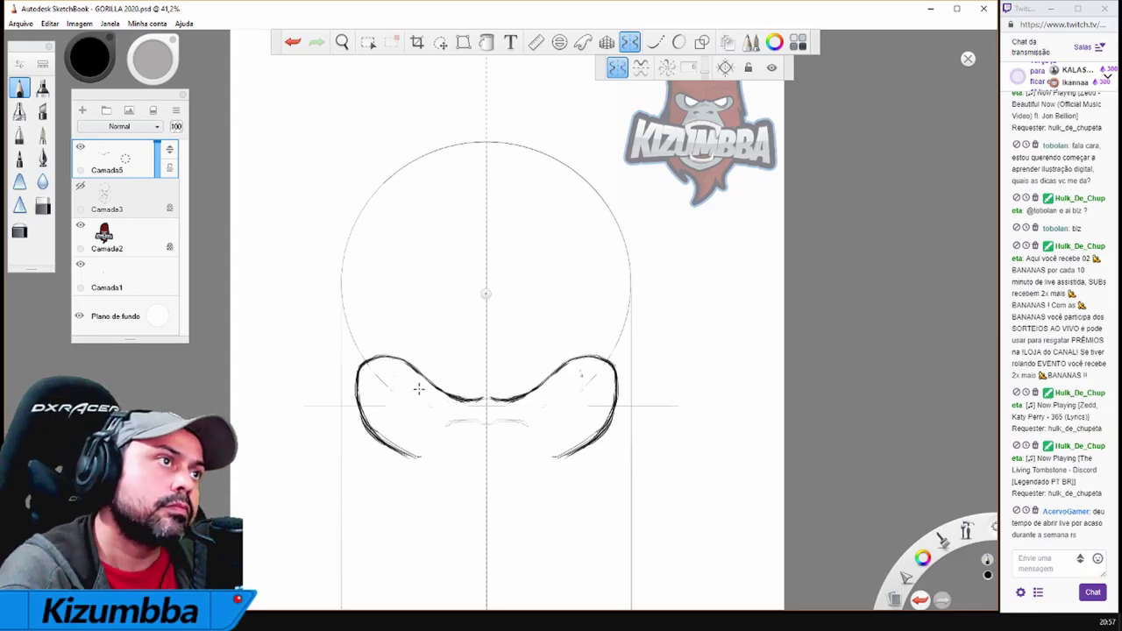
# Draw rounder mirrored eye outlines inside the sockets and erase the stray construction marks around them
pyautogui.moveTo(456, 398); pyautogui.dragTo(491, 395)
pyautogui.moveTo(426, 276); pyautogui.dragTo(403, 237)
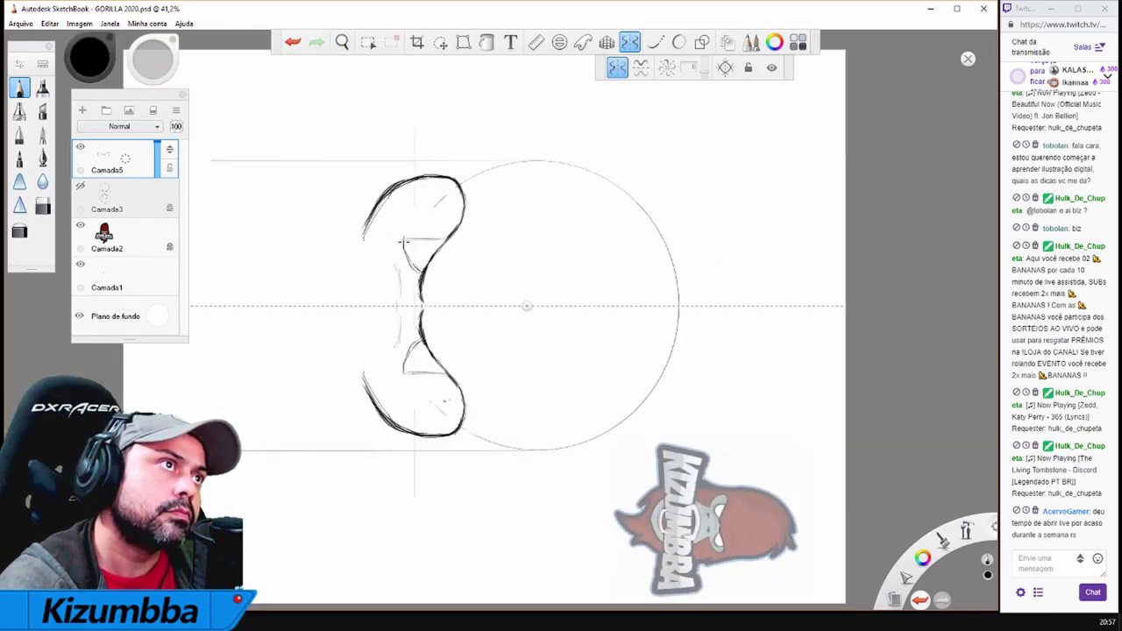
pyautogui.moveTo(465, 254); pyautogui.dragTo(526, 298)
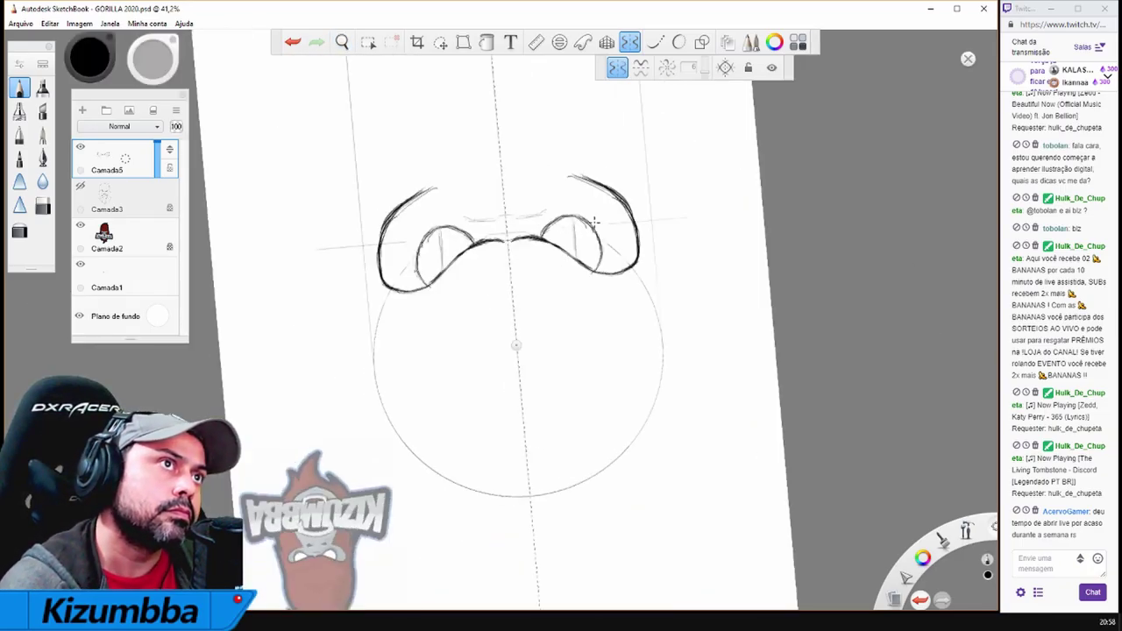
pyautogui.press('e')
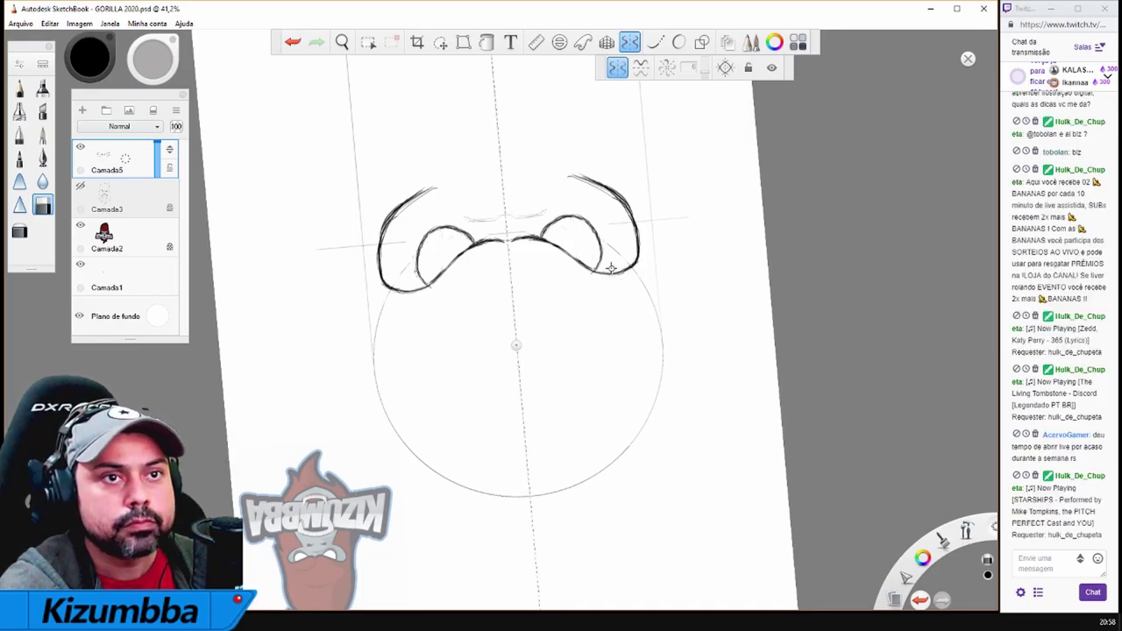
pyautogui.moveTo(581, 293); pyautogui.dragTo(584, 311)
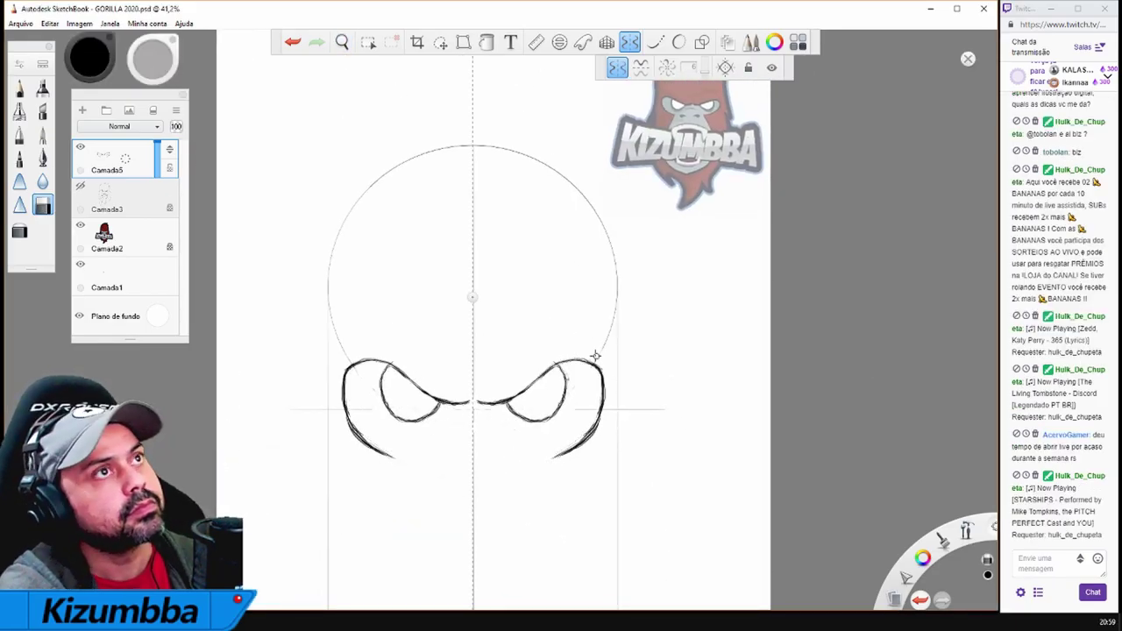
# Lasso both eyes with their brows and sockets and scale the selection down to about 97%
pyautogui.scroll(-3, 596, 355)
pyautogui.press('m')
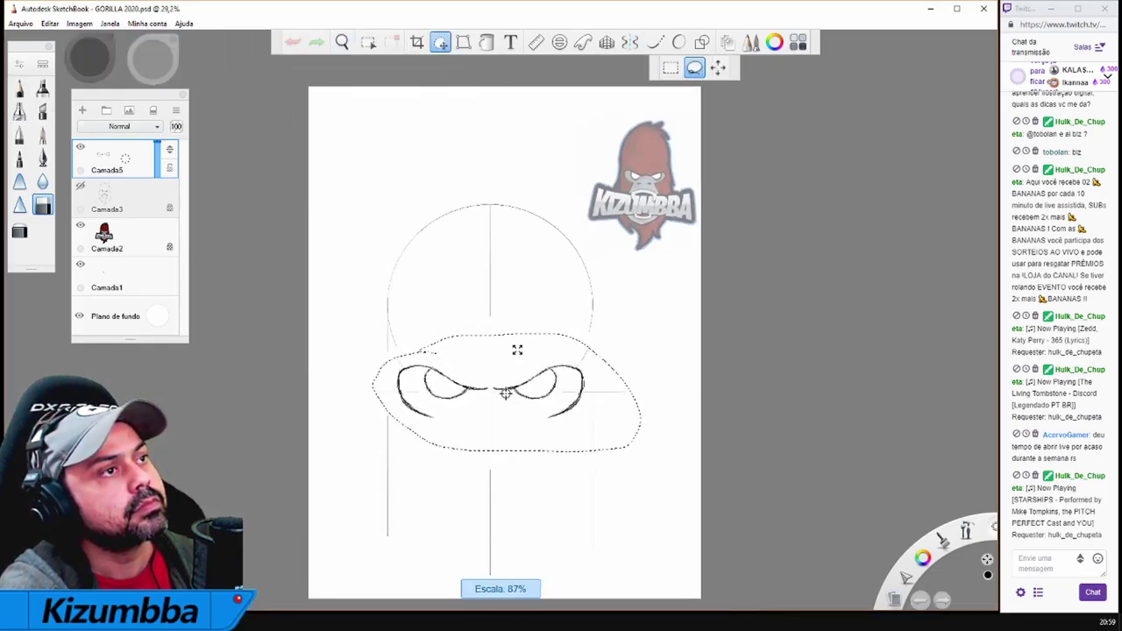
pyautogui.moveTo(564, 392)
pyautogui.mouseDown()
pyautogui.moveTo(484, 436)
pyautogui.moveTo(488, 453)
pyautogui.mouseUp()
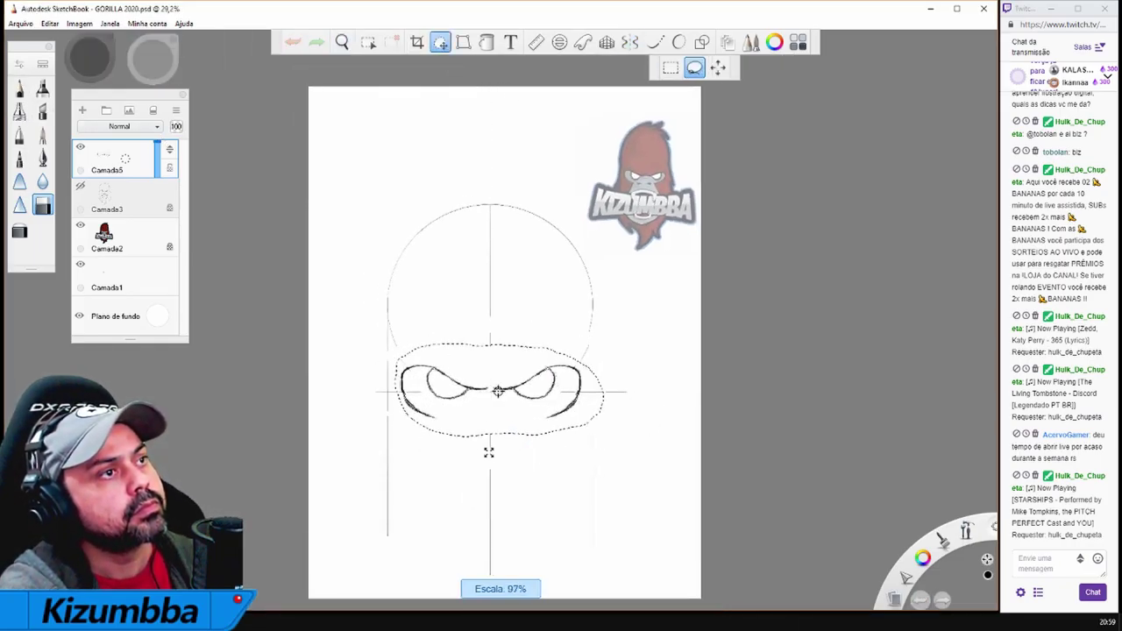
pyautogui.press('space')
# Turn mirror symmetry back on, draw vertical guides down from the inner eye corners, and sketch small nostrils at their lower ends
pyautogui.scroll(3, 511, 432)
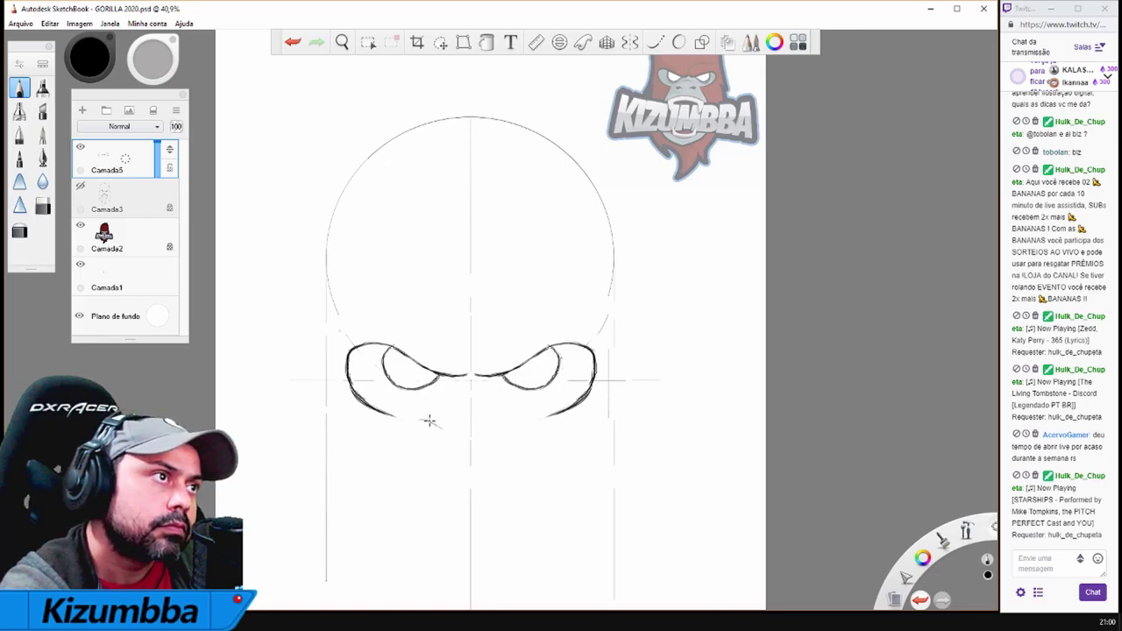
pyautogui.press('x')
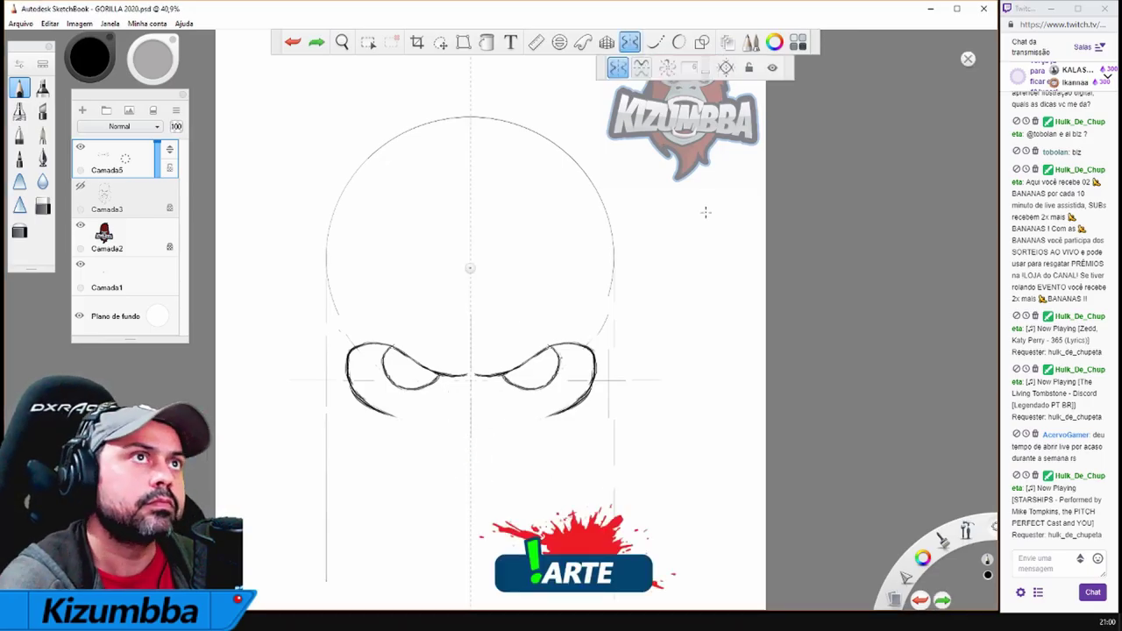
pyautogui.moveTo(462, 371); pyautogui.dragTo(465, 424)
pyautogui.scroll(3, 519, 447)
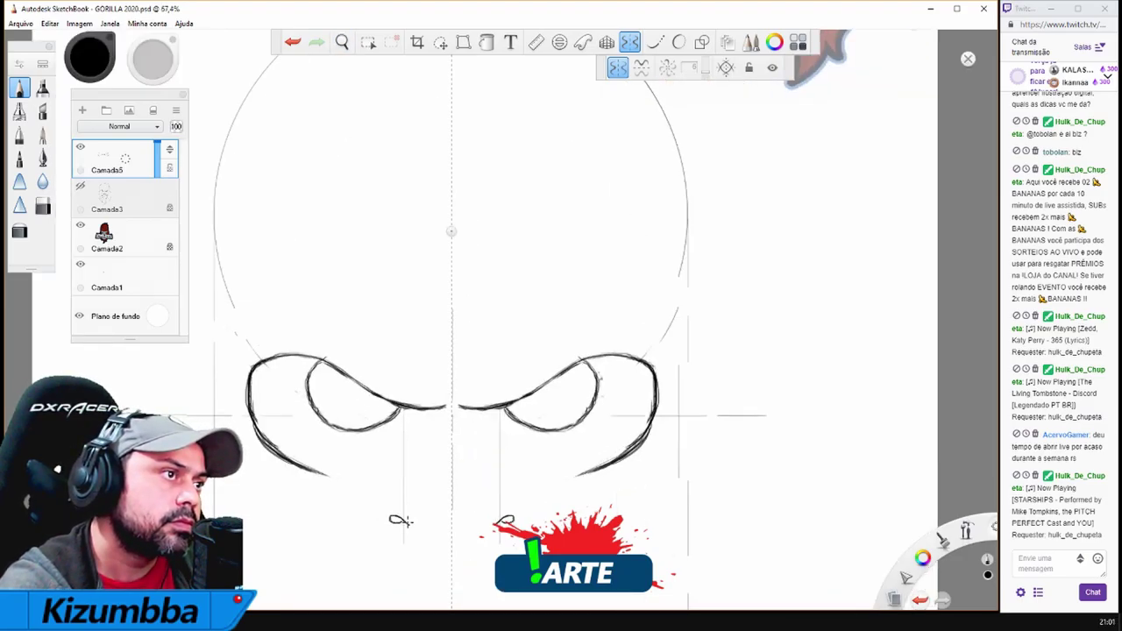
pyautogui.scroll(-3, 401, 520)
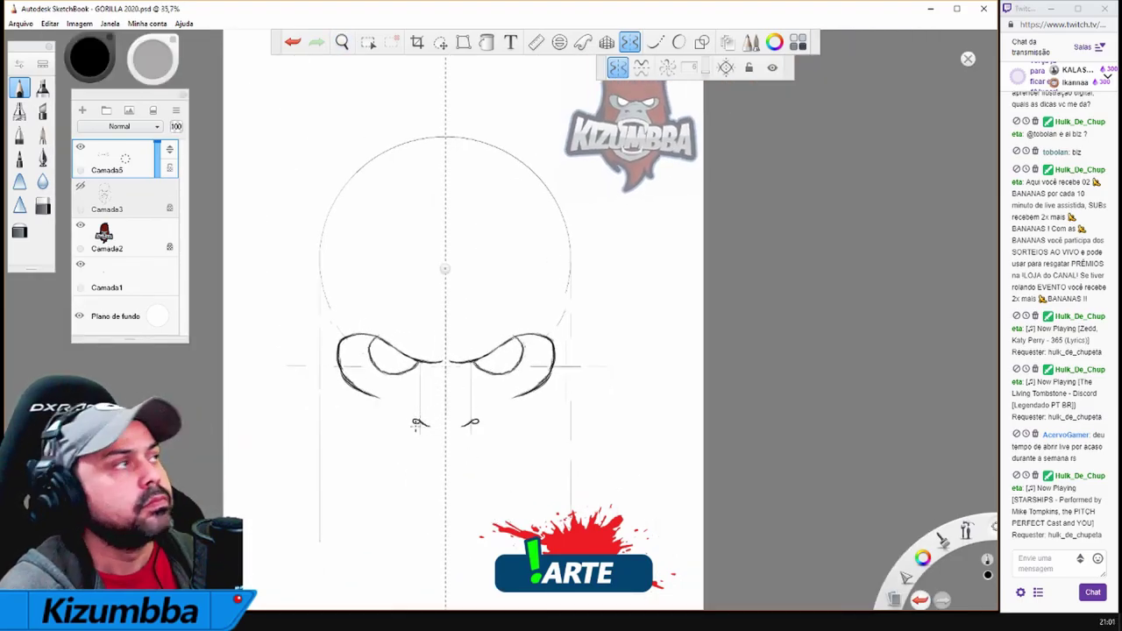
# Lasso the nostrils and move them up closer to the eyes
pyautogui.press('l')
pyautogui.moveTo(418, 423)
pyautogui.mouseDown()
pyautogui.moveTo(443, 443)
pyautogui.moveTo(449, 403)
pyautogui.moveTo(408, 402)
pyautogui.mouseUp()
pyautogui.click(410, 403)
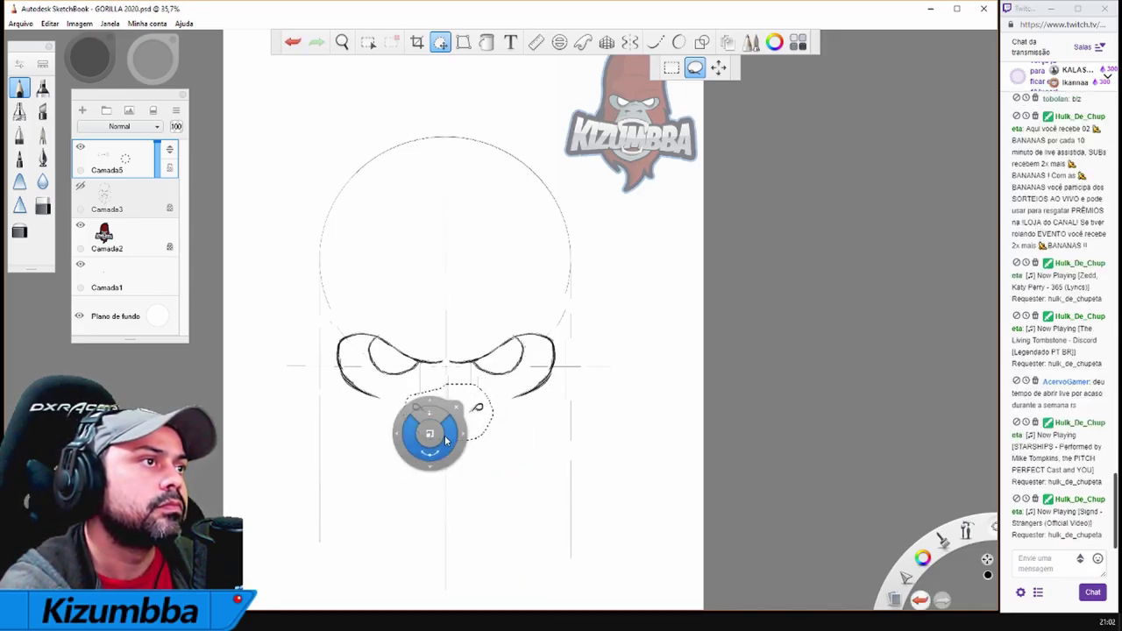
pyautogui.click(451, 406)
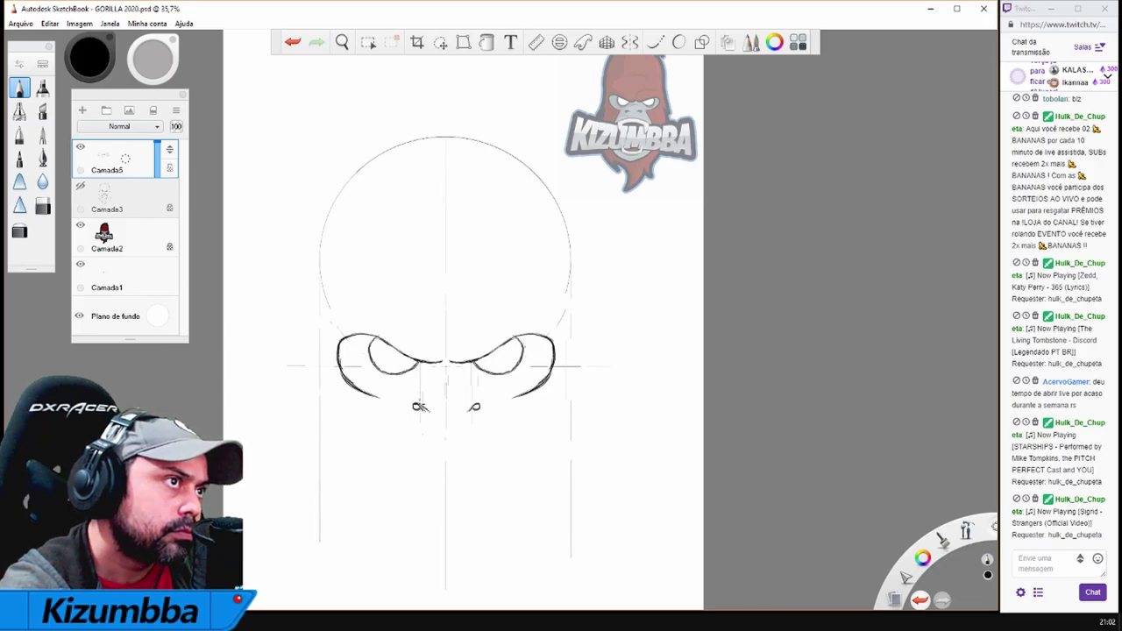
# Undo the last unmirrored stroke, restore mirror symmetry, fill in the nostrils, and sketch the muzzle sides down from the sockets
pyautogui.hotkey('ctrl', 'z')
pyautogui.click(630, 42)
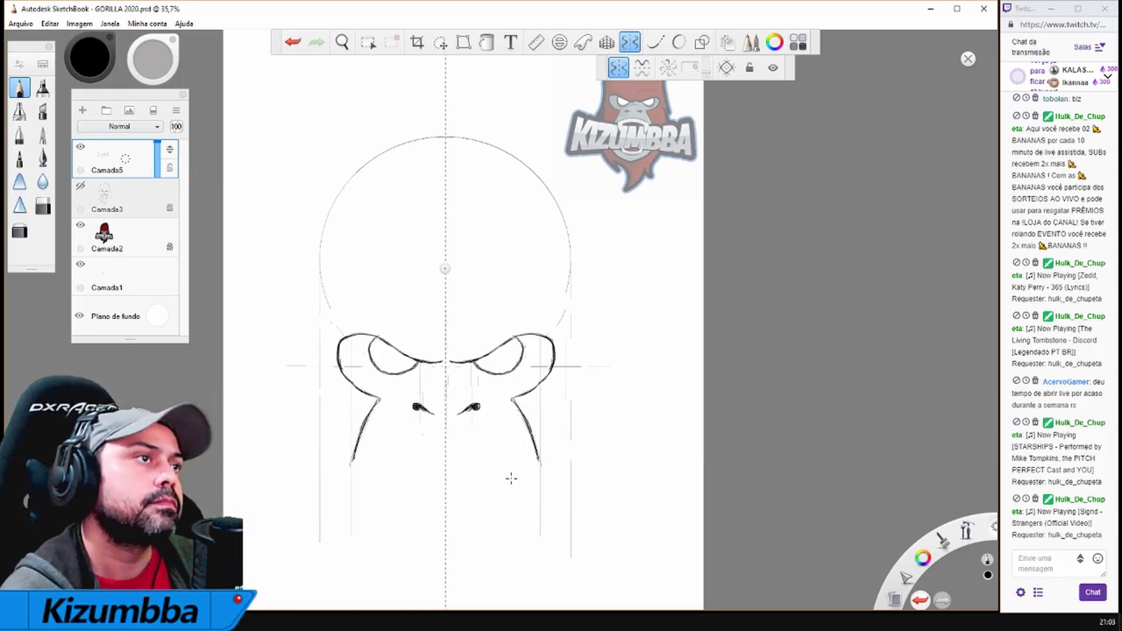
# Sketch an arched upper mouth line joining the lower ends of the two muzzle sides
pyautogui.moveTo(353, 459); pyautogui.dragTo(421, 300)
pyautogui.press('Home')
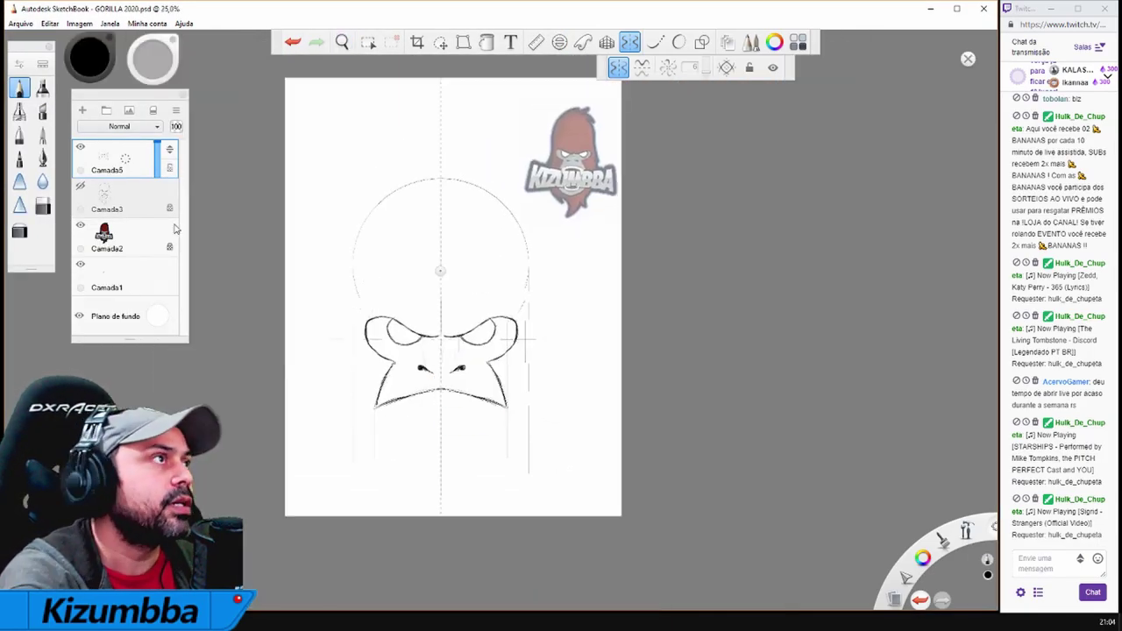
# Duplicate the Camada3 face sketch, hide the original and Camada5, and make the copy the active layer
pyautogui.click(79, 186)
pyautogui.click(126, 201)
pyautogui.click(85, 226)
pyautogui.click(81, 226)
pyautogui.click(125, 198)
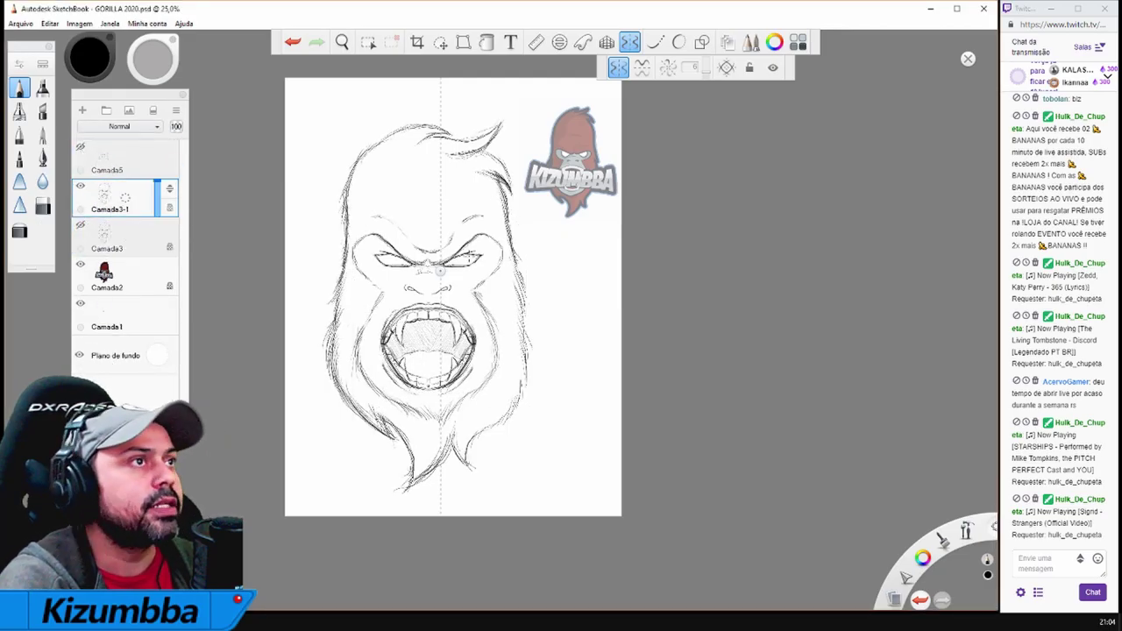
# Erase the almond-shaped eyes on the copied sketch, align the symmetry axis with the face, and redraw the brow lines darker
pyautogui.scroll(6, 552, 321)
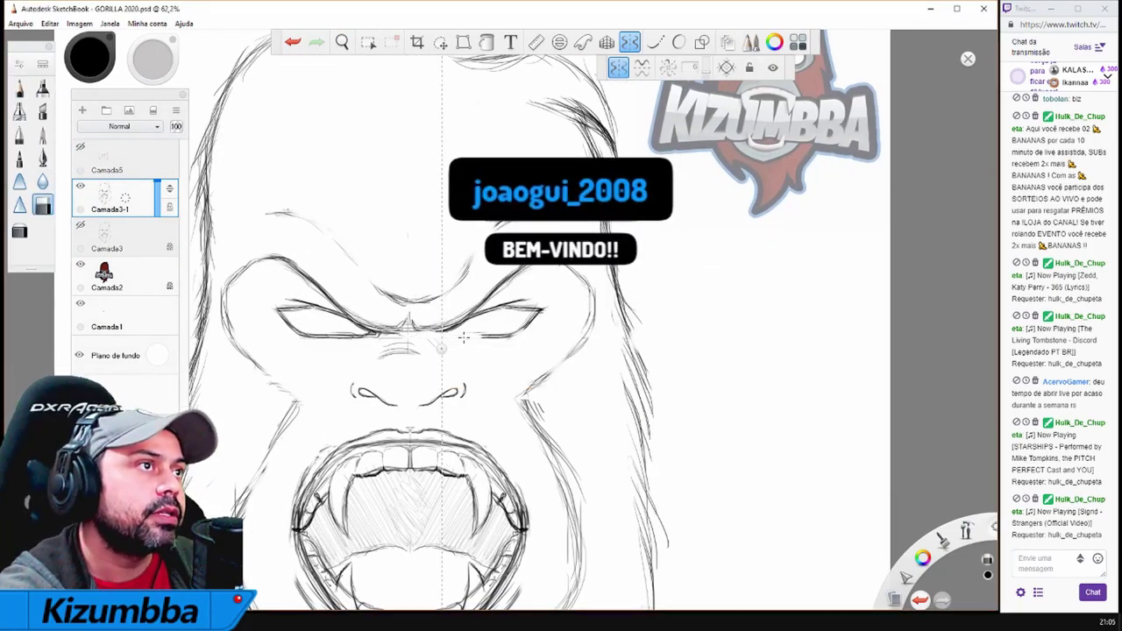
pyautogui.moveTo(517, 328)
pyautogui.mouseDown()
pyautogui.moveTo(536, 309)
pyautogui.moveTo(498, 303)
pyautogui.mouseUp()
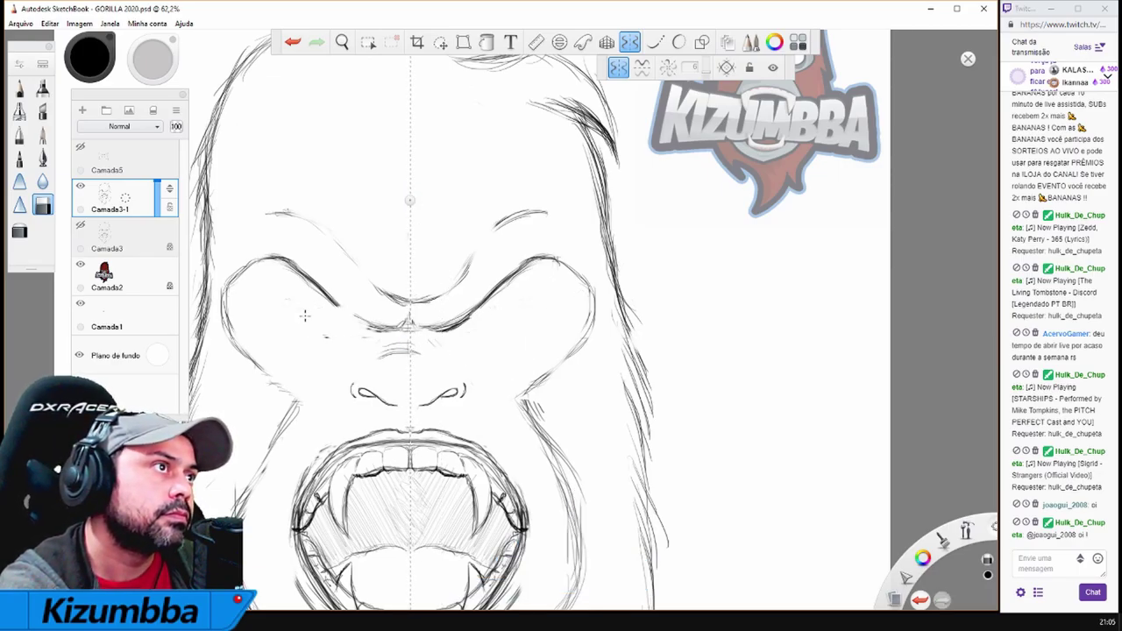
pyautogui.press('e')
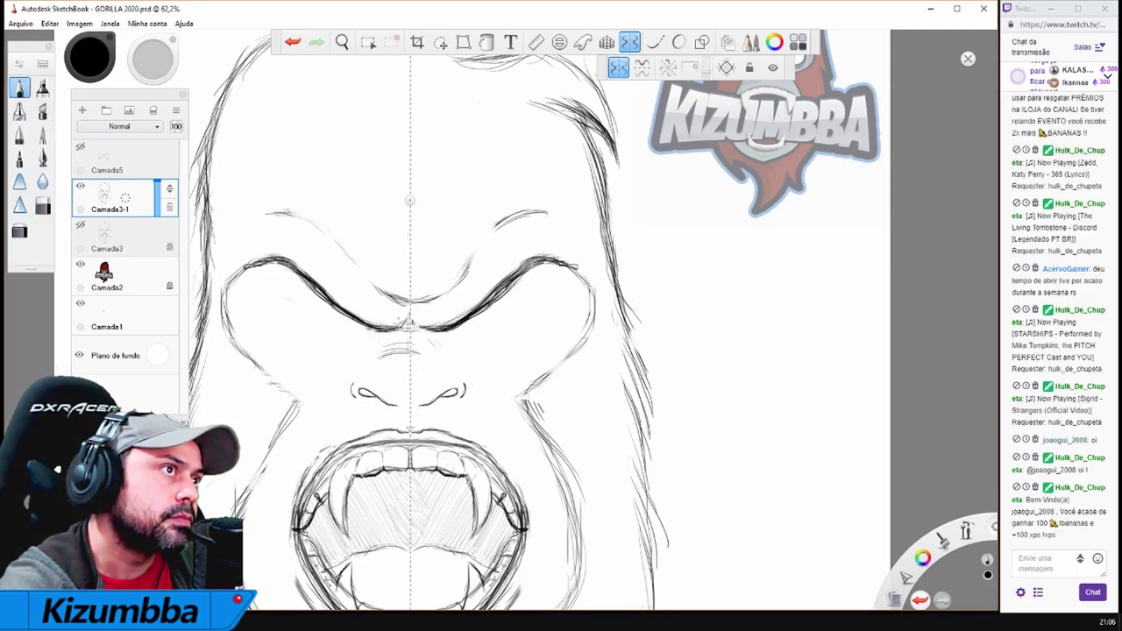
pyautogui.scroll(-2, 410, 294)
pyautogui.click(701, 42)
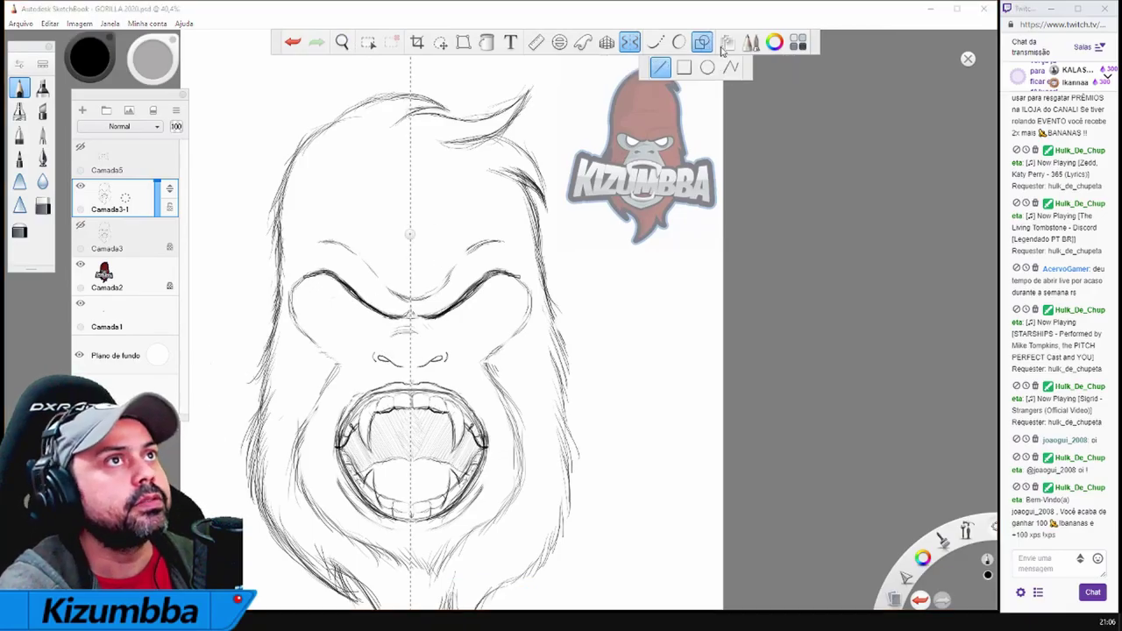
pyautogui.hotkey('ctrl', 'z')
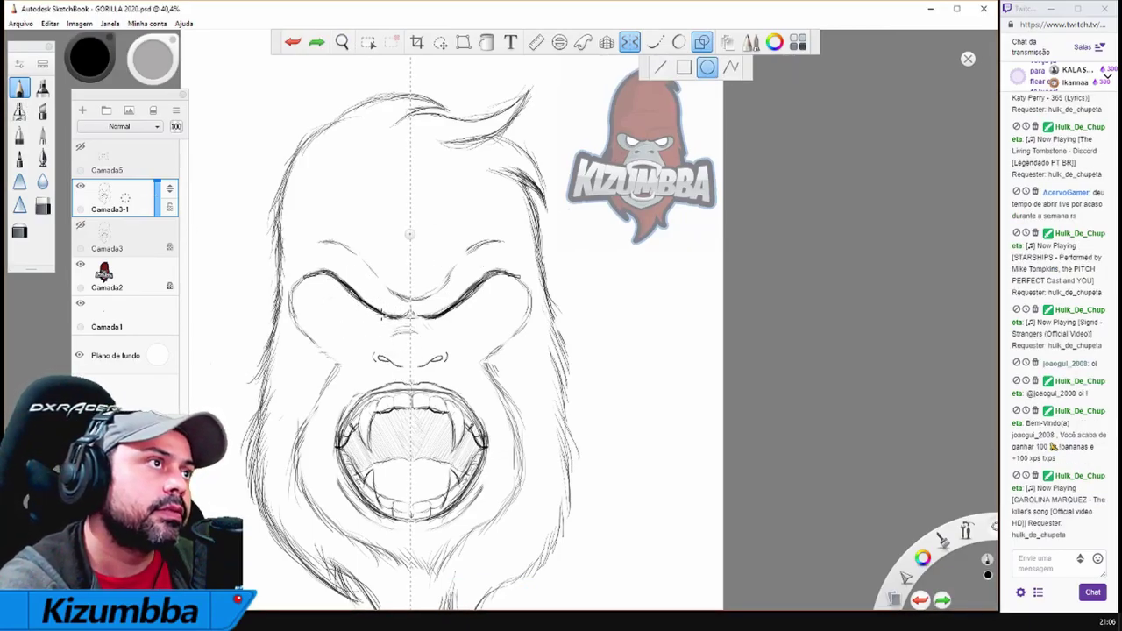
pyautogui.click(395, 351)
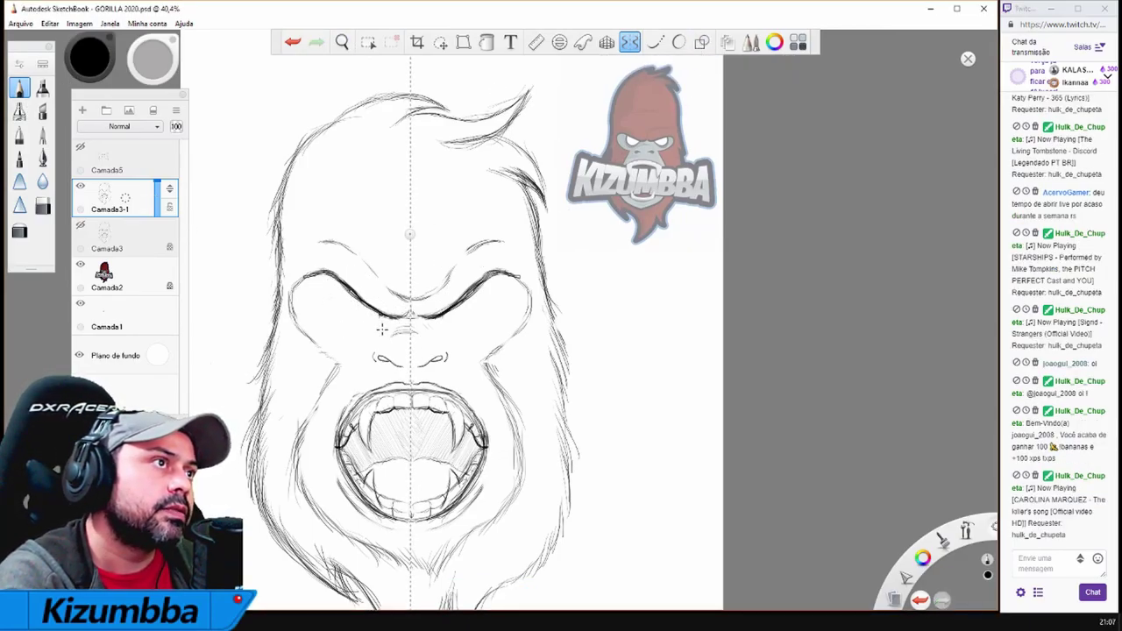
# Sketch mirrored rounded eyes beneath the brows, erase the stray guide lines, and darken the eye outlines
pyautogui.moveTo(354, 330); pyautogui.dragTo(664, 319)
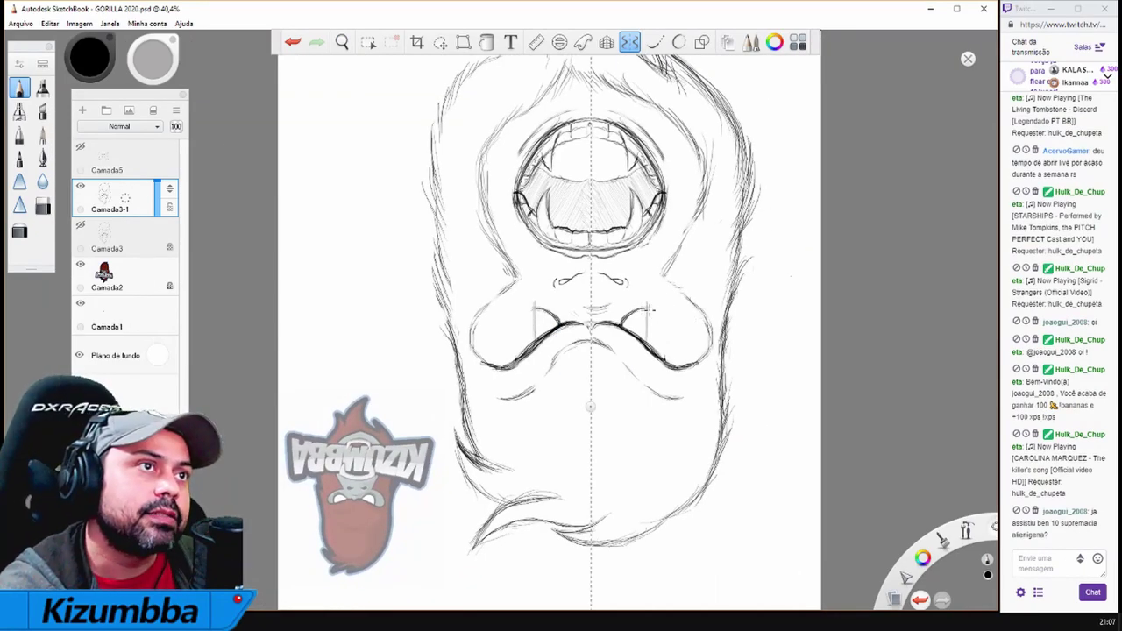
pyautogui.press('space')
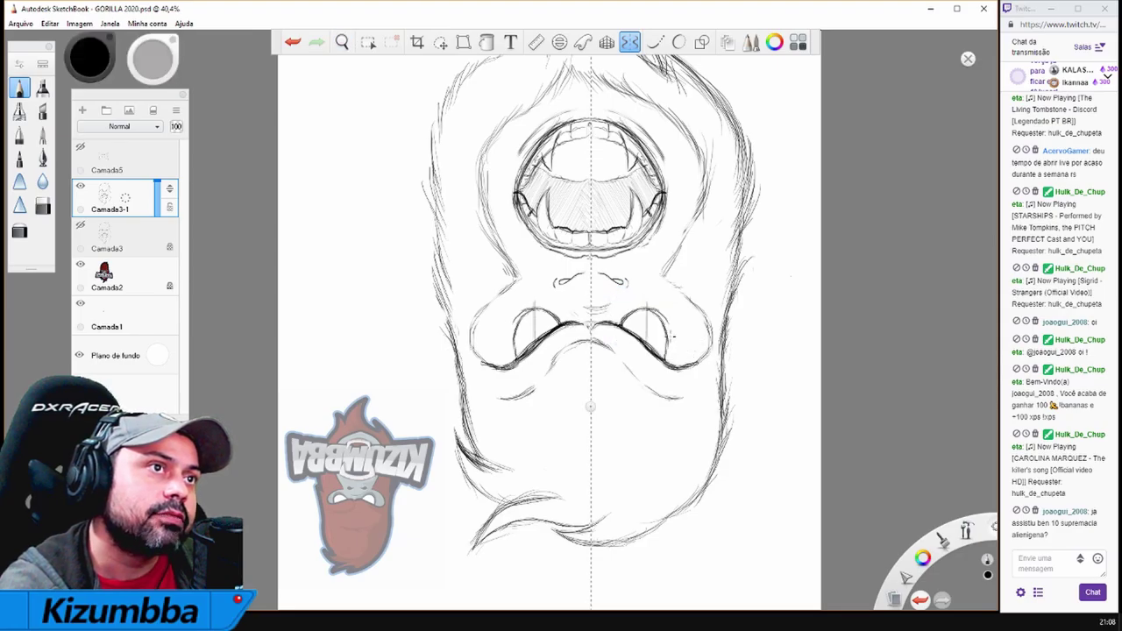
pyautogui.moveTo(626, 354); pyautogui.dragTo(596, 356)
pyautogui.scroll(5, 596, 356)
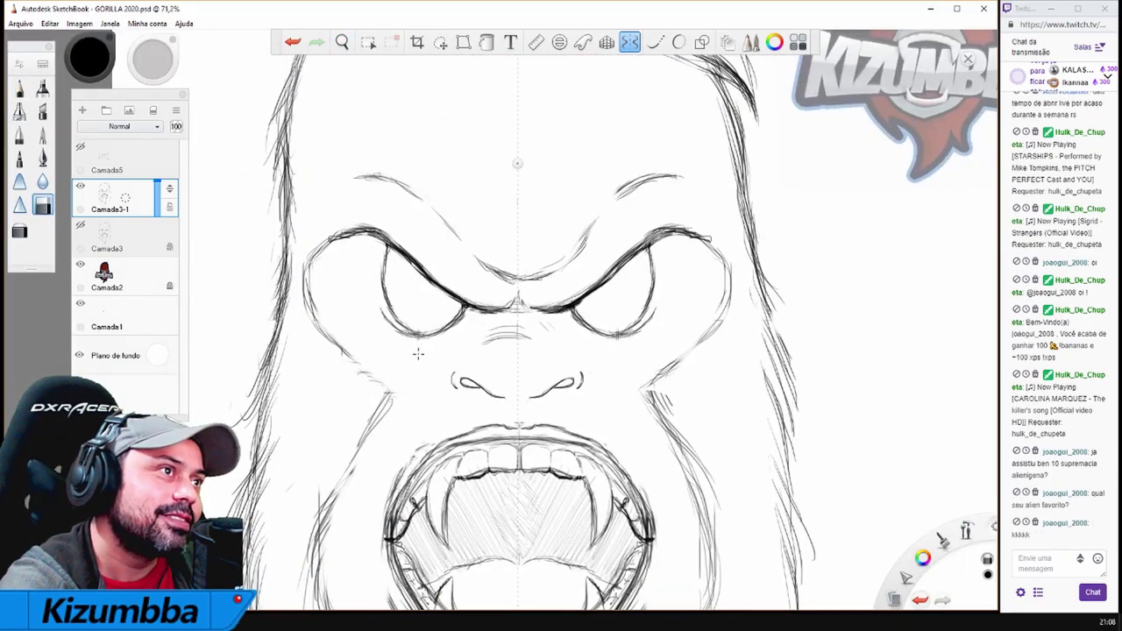
pyautogui.scroll(-5, 482, 363)
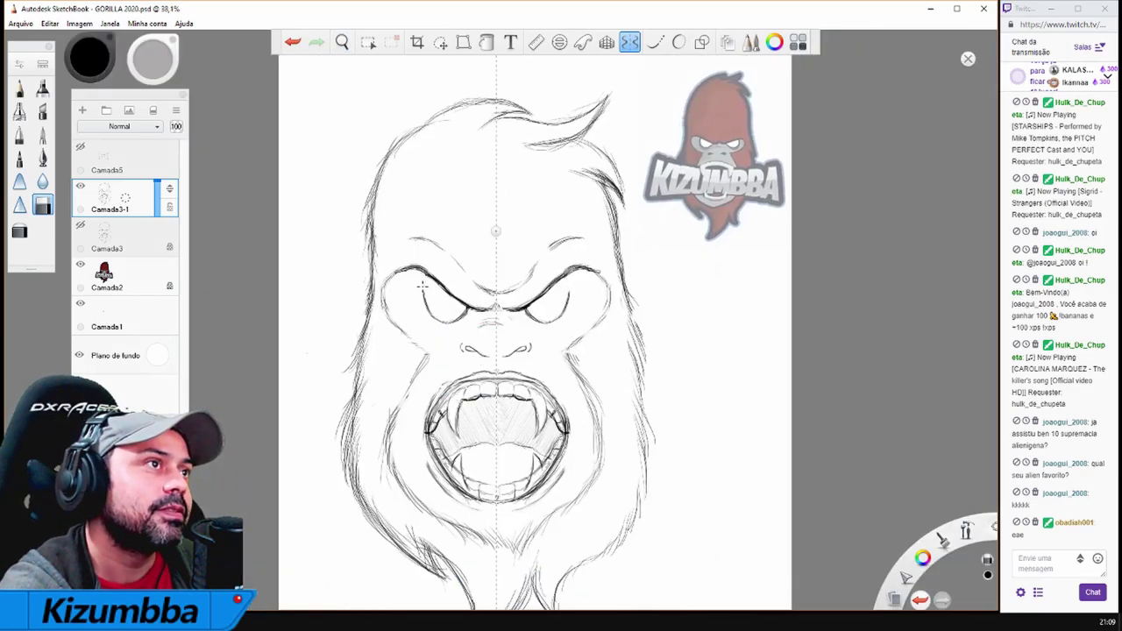
pyautogui.moveTo(432, 313)
pyautogui.mouseDown()
pyautogui.moveTo(422, 289)
pyautogui.moveTo(438, 321)
pyautogui.moveTo(463, 321)
pyautogui.mouseUp()
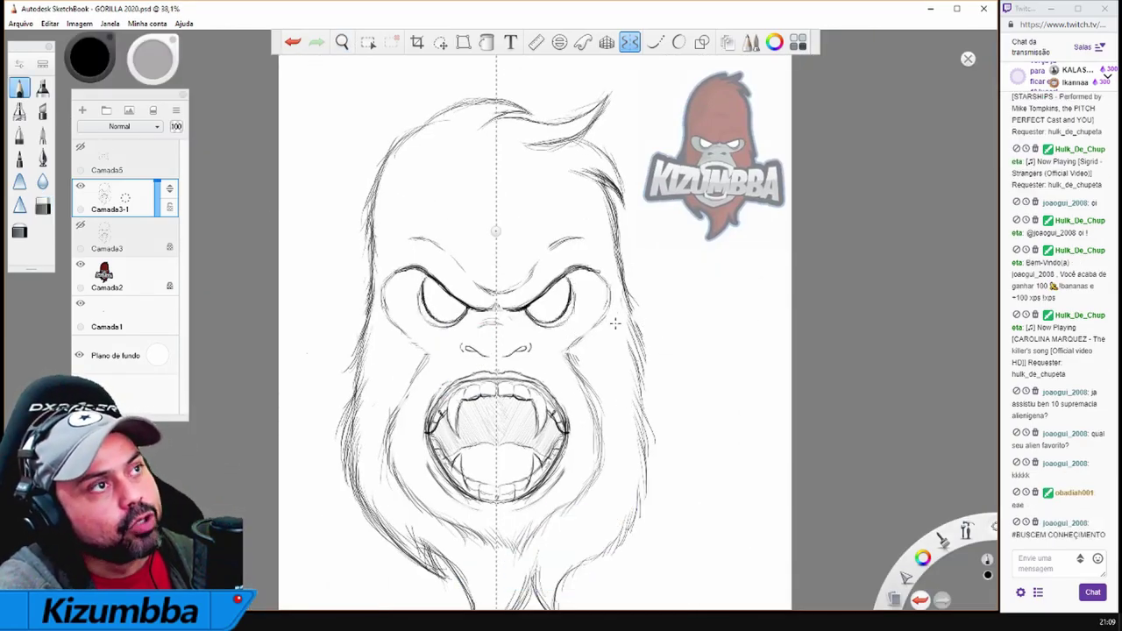
# Examine the original Camada3 face sketch and compare it with the mascot logo reference
pyautogui.moveTo(458, 438); pyautogui.dragTo(479, 444)
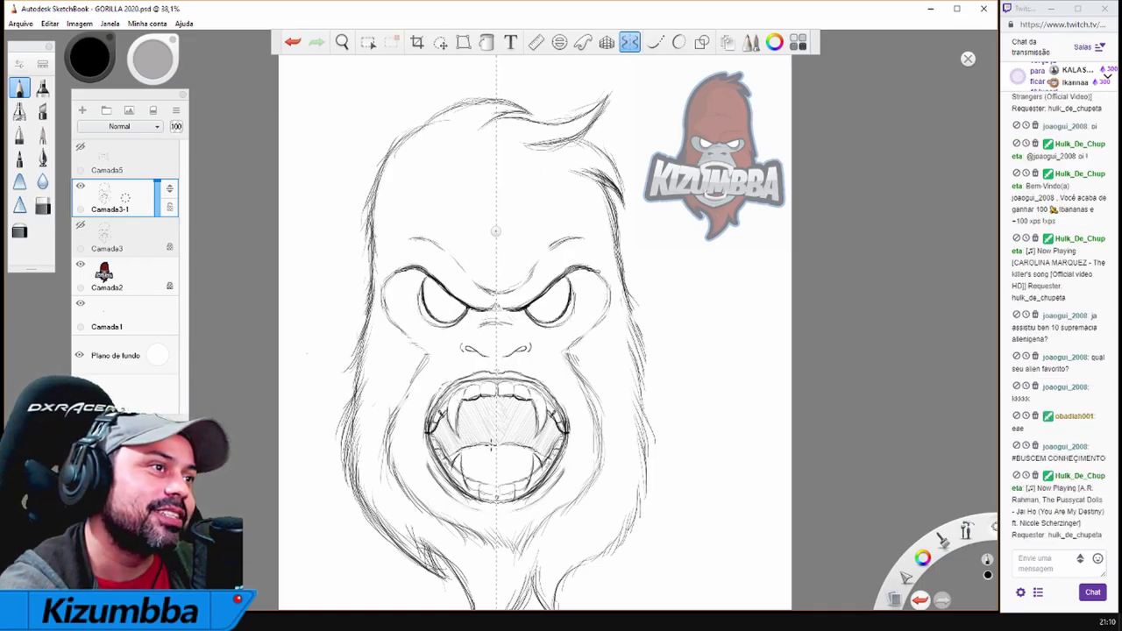
pyautogui.scroll(-3, 526, 425)
pyautogui.scroll(4, 509, 386)
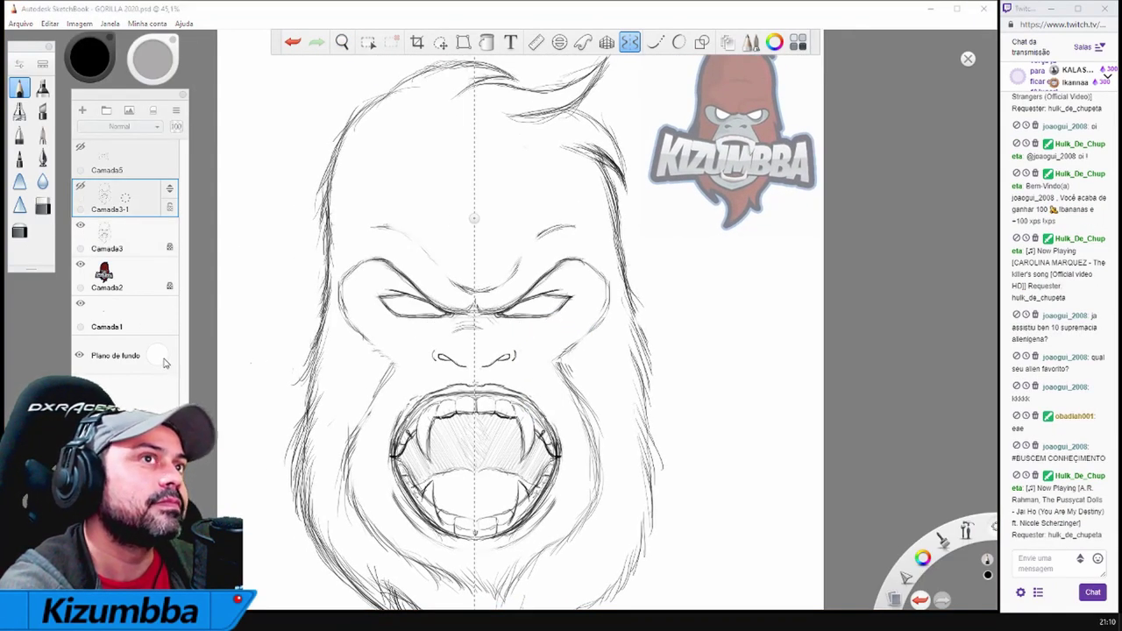
pyautogui.scroll(-4, 497, 353)
pyautogui.scroll(6, 526, 333)
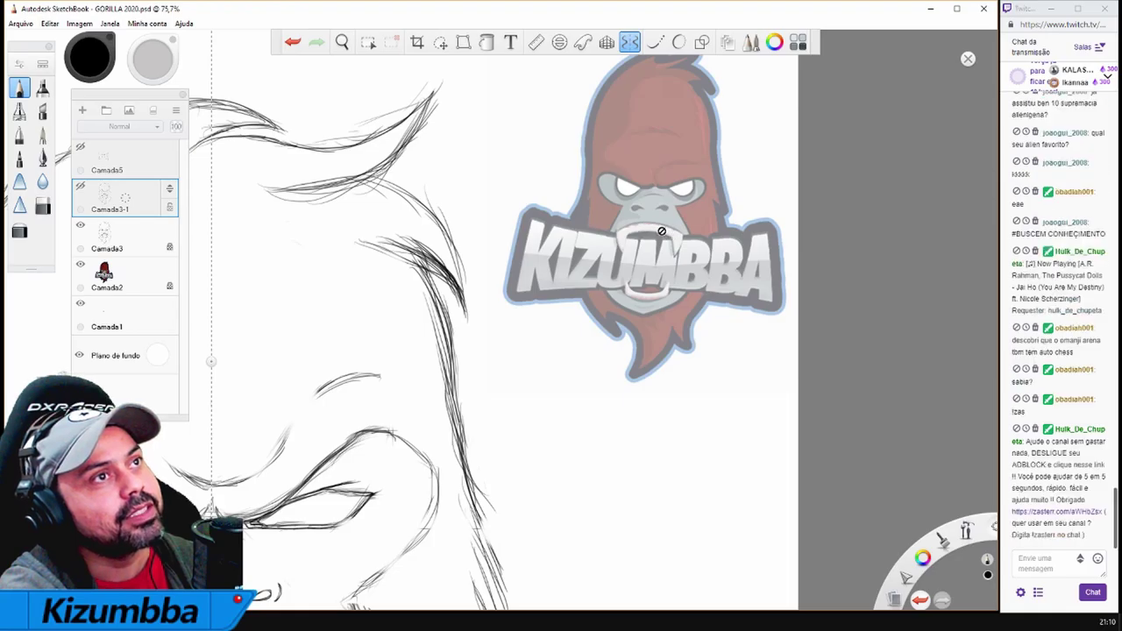
pyautogui.scroll(-4, 550, 379)
pyautogui.scroll(-2, 551, 379)
pyautogui.click(1053, 351)
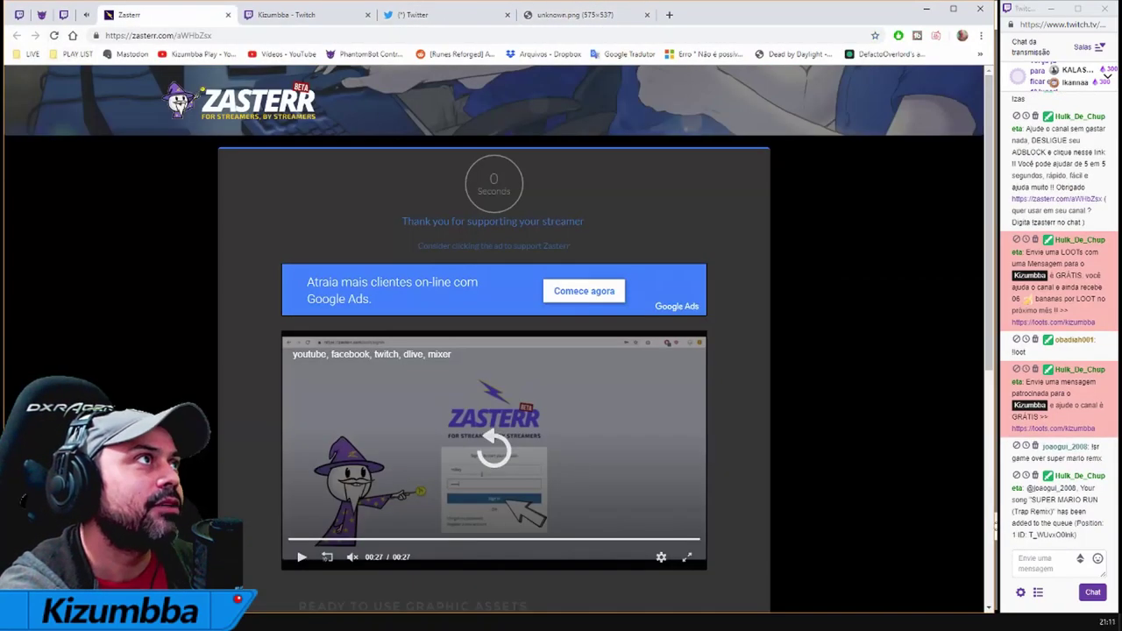
pyautogui.click(927, 11)
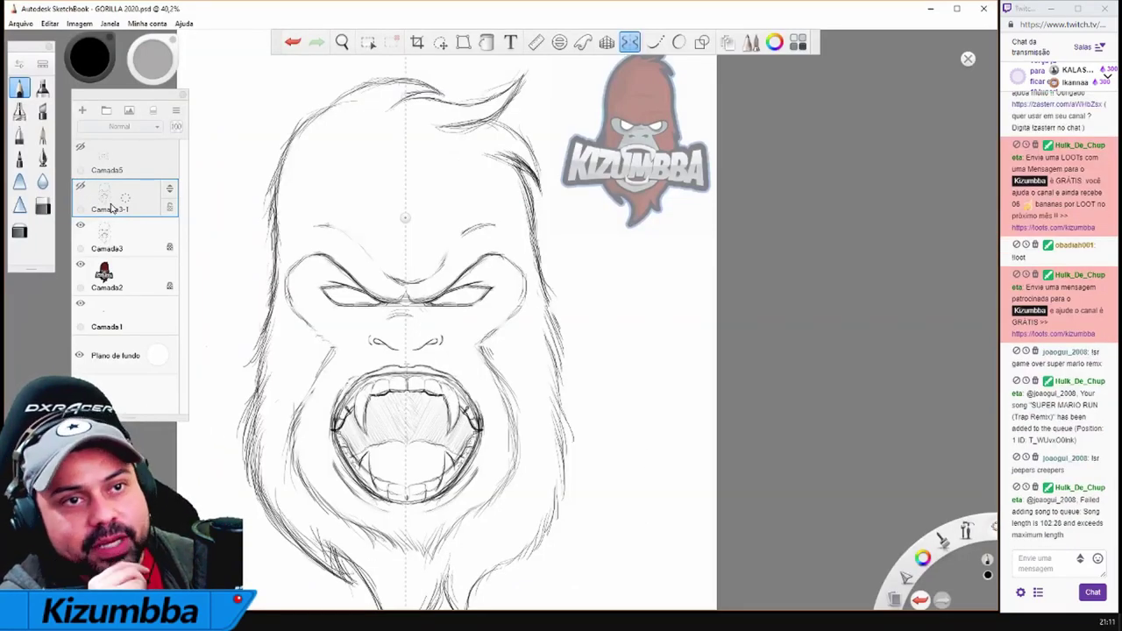
# Compare the rounded eyes with the original ones by toggling the visibility of Camada3-1, Camada3 and Camada5
pyautogui.click(80, 187)
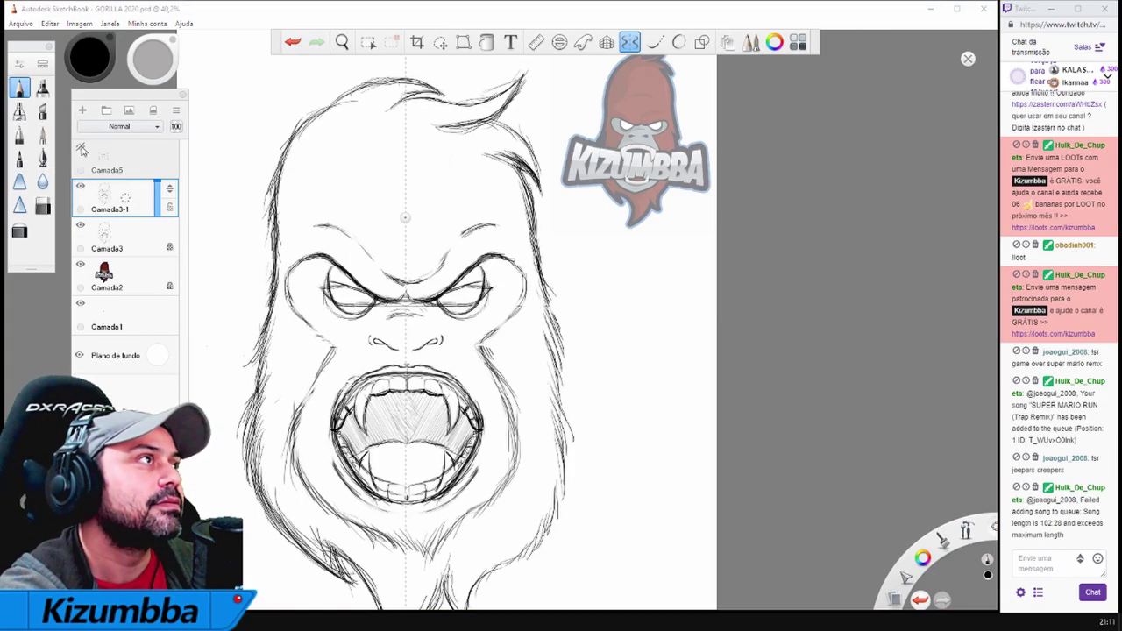
pyautogui.click(80, 187)
pyautogui.click(80, 147)
pyautogui.click(80, 147)
pyautogui.click(80, 186)
pyautogui.click(79, 187)
pyautogui.click(80, 187)
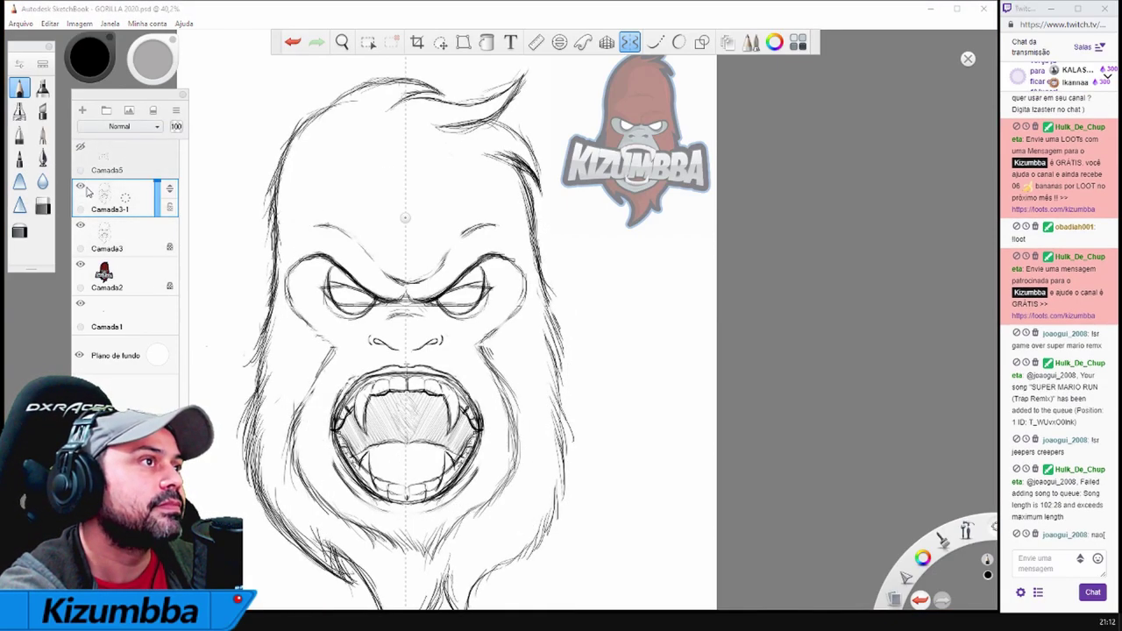
pyautogui.click(80, 187)
pyautogui.scroll(-2, 597, 264)
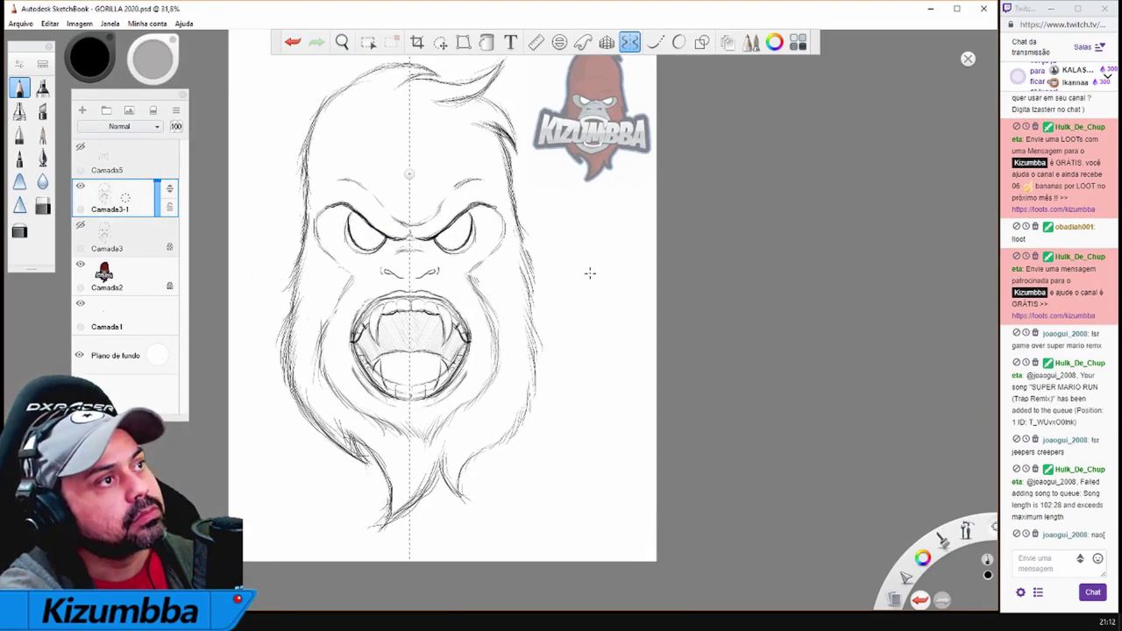
# Discard the Camada5 and Camada3-1 layers and add a new empty layer above the original Camada3 sketch
pyautogui.hotkey('ctrl', 'z')
pyautogui.hotkey('ctrl', 'z')
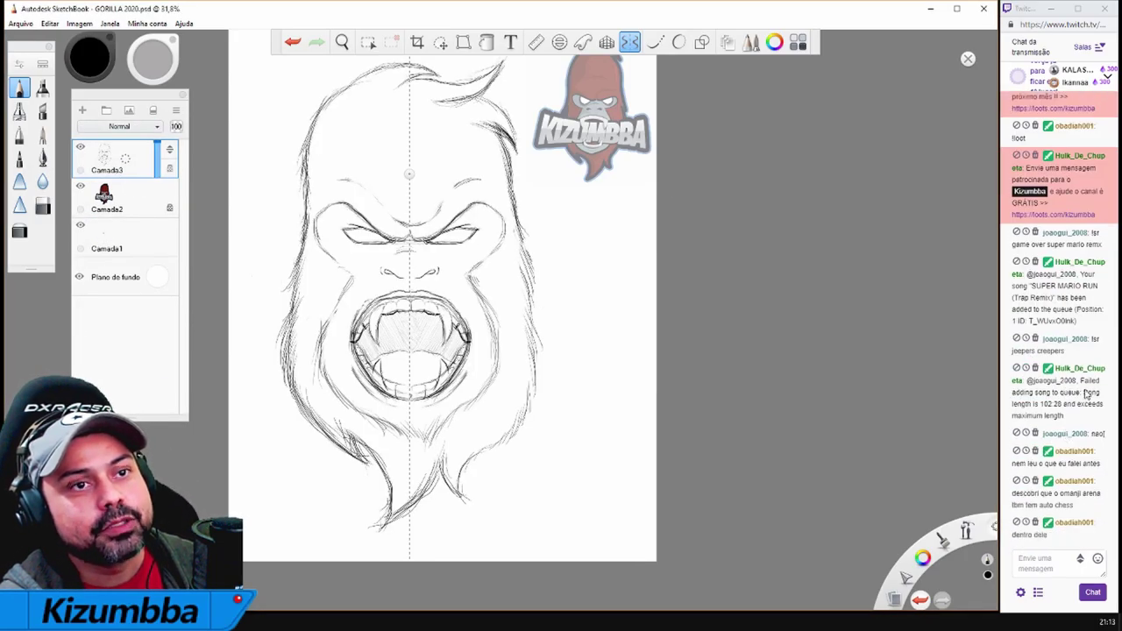
pyautogui.click(1051, 569)
pyautogui.click(82, 110)
pyautogui.scroll(2, 308, 275)
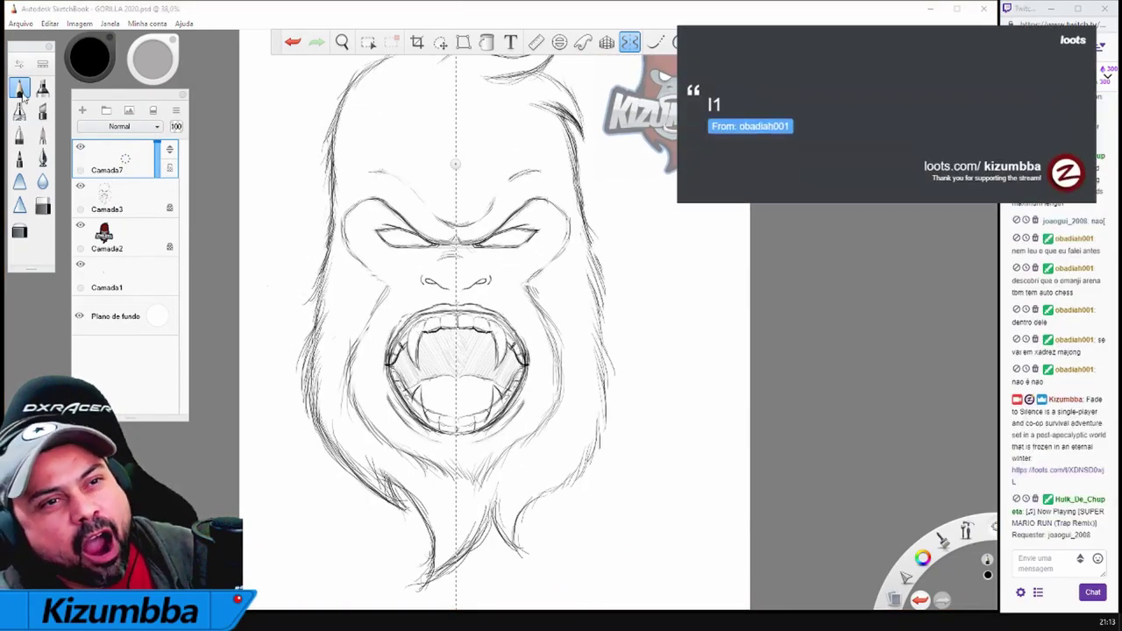
pyautogui.scroll(-3, 316, 223)
pyautogui.scroll(1, 316, 223)
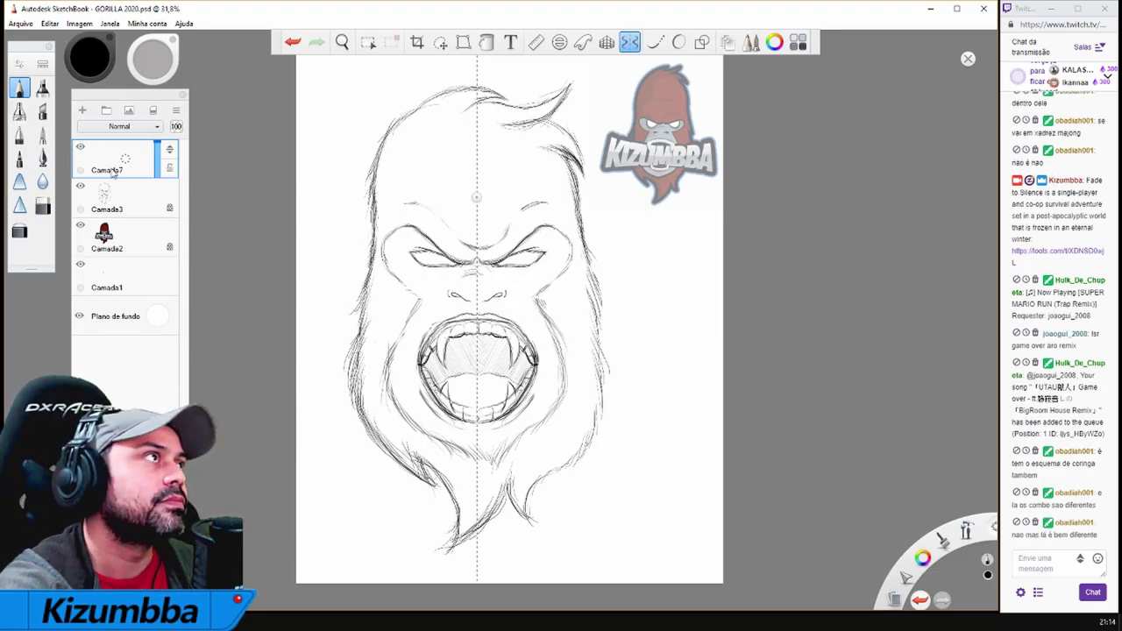
# Unlock the Camada2 logo layer, sample the dark red of its fur with a marker brush, and set a brighter red
pyautogui.click(42, 110)
pyautogui.click(106, 237)
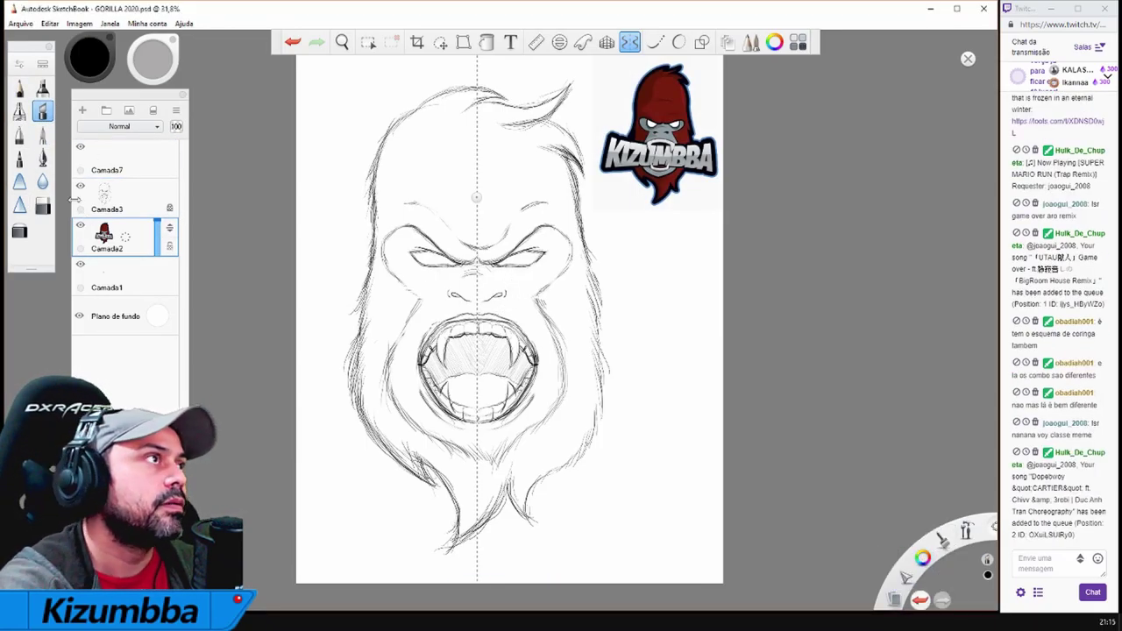
pyautogui.keyDown('alt'); pyautogui.click(684, 146); pyautogui.keyUp('alt')
pyautogui.click(90, 57)
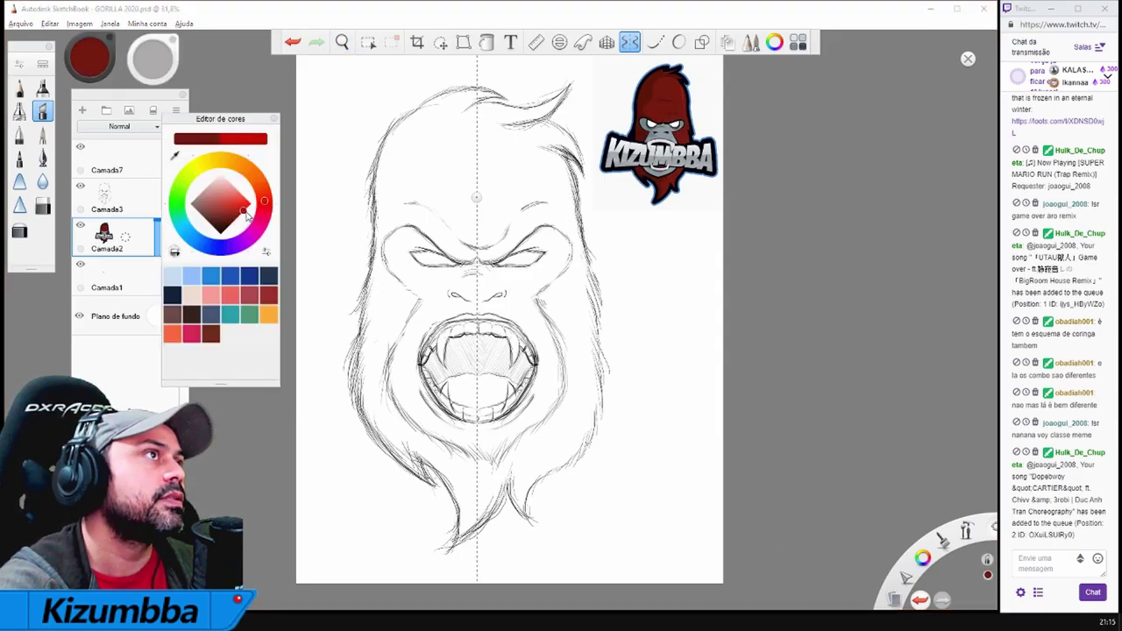
pyautogui.click(247, 215)
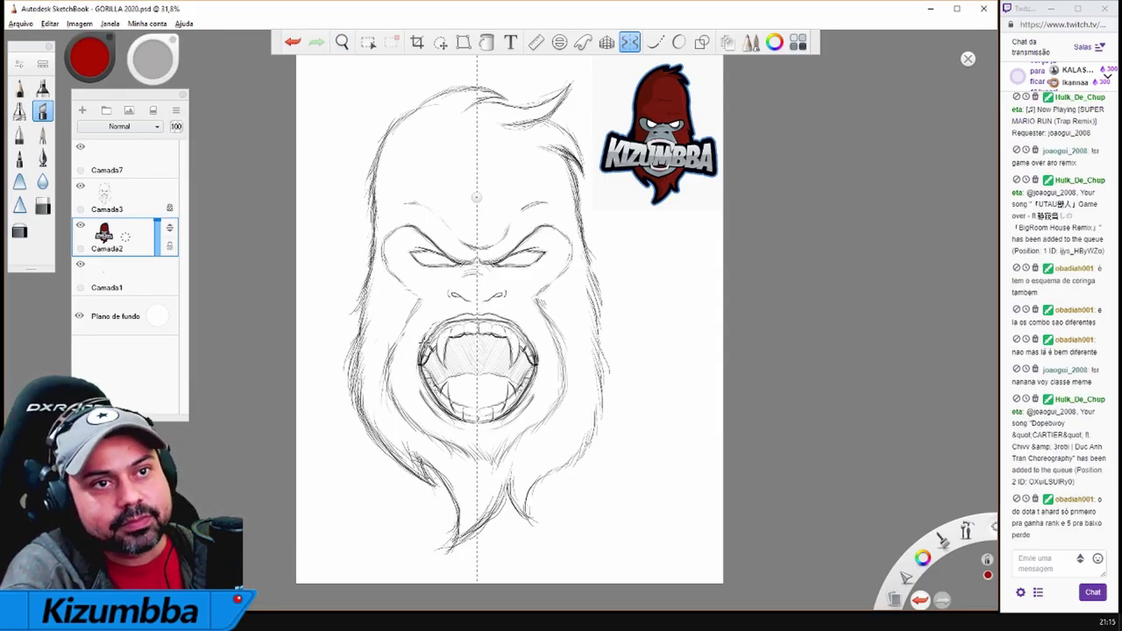
# Try mirrored red marker strokes along the muzzle sides and undo them
pyautogui.moveTo(405, 326); pyautogui.dragTo(396, 440)
pyautogui.hotkey('ctrl', 'z')
pyautogui.hotkey('ctrl', 'z')
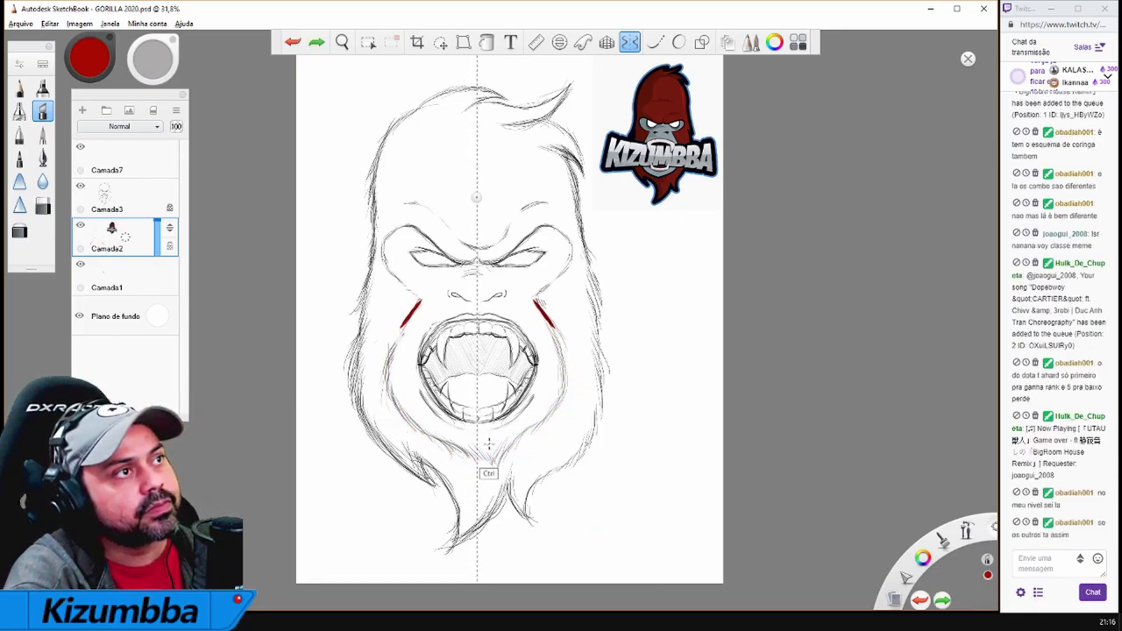
pyautogui.hotkey('ctrl', 'z')
pyautogui.hotkey('alt', 'Tab')
pyautogui.hotkey('alt', 'Tab')
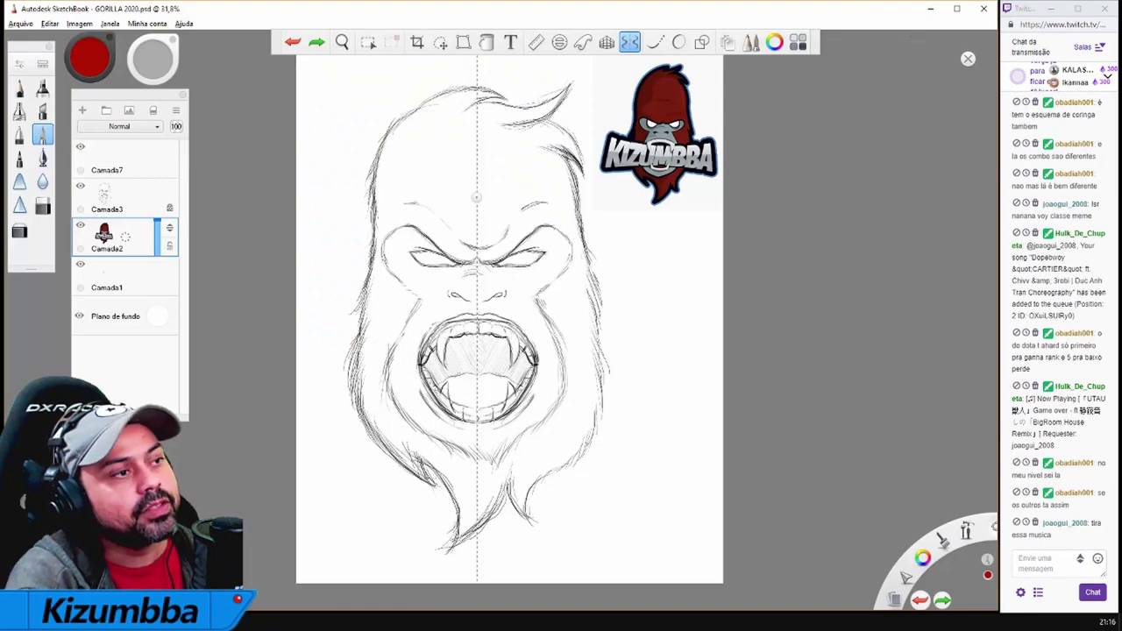
pyautogui.hotkey('alt', 'Tab')
pyautogui.hotkey('alt', 'Tab')
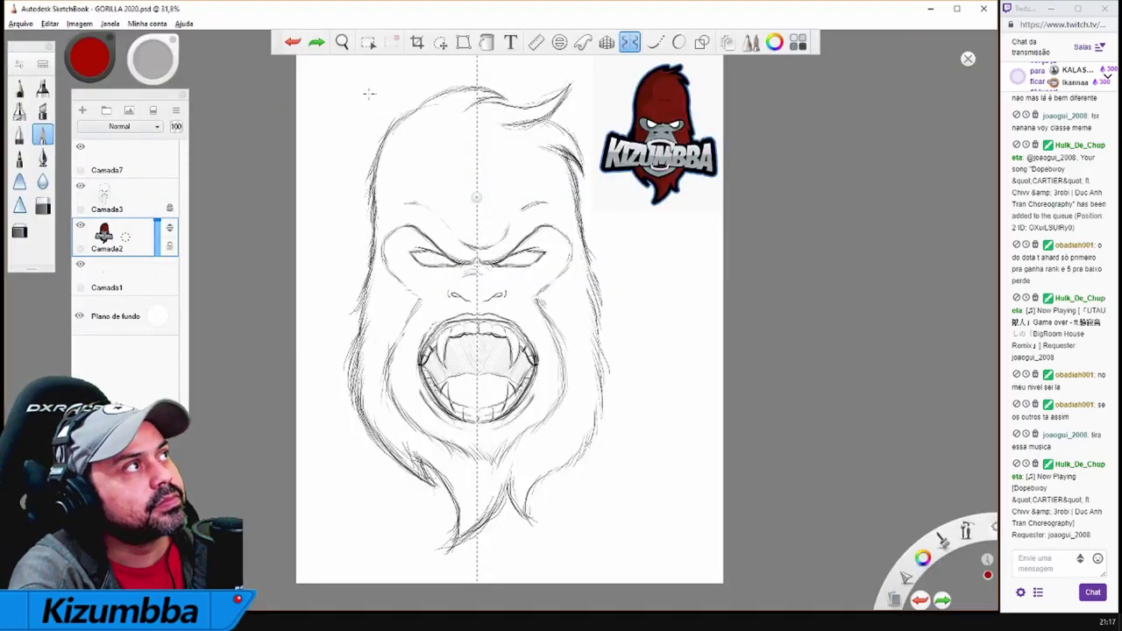
# Choose the Pincel redondo áspero sintético brush from the Tinta sintética set, try red strokes on the beard, and turn off mirror symmetry
pyautogui.hotkey('ctrl', 'b')
pyautogui.click(664, 243)
pyautogui.moveTo(384, 376)
pyautogui.mouseDown()
pyautogui.moveTo(420, 449)
pyautogui.moveTo(462, 454)
pyautogui.moveTo(491, 526)
pyautogui.moveTo(430, 465)
pyautogui.moveTo(473, 508)
pyautogui.moveTo(457, 537)
pyautogui.moveTo(355, 367)
pyautogui.mouseUp()
pyautogui.press('x')
# Undo the red beard test strokes, lock Camada2, and set up an empty layer directly below the Camada3 sketch
pyautogui.hotkey('ctrl', 'z')
pyautogui.hotkey('ctrl', 'z')
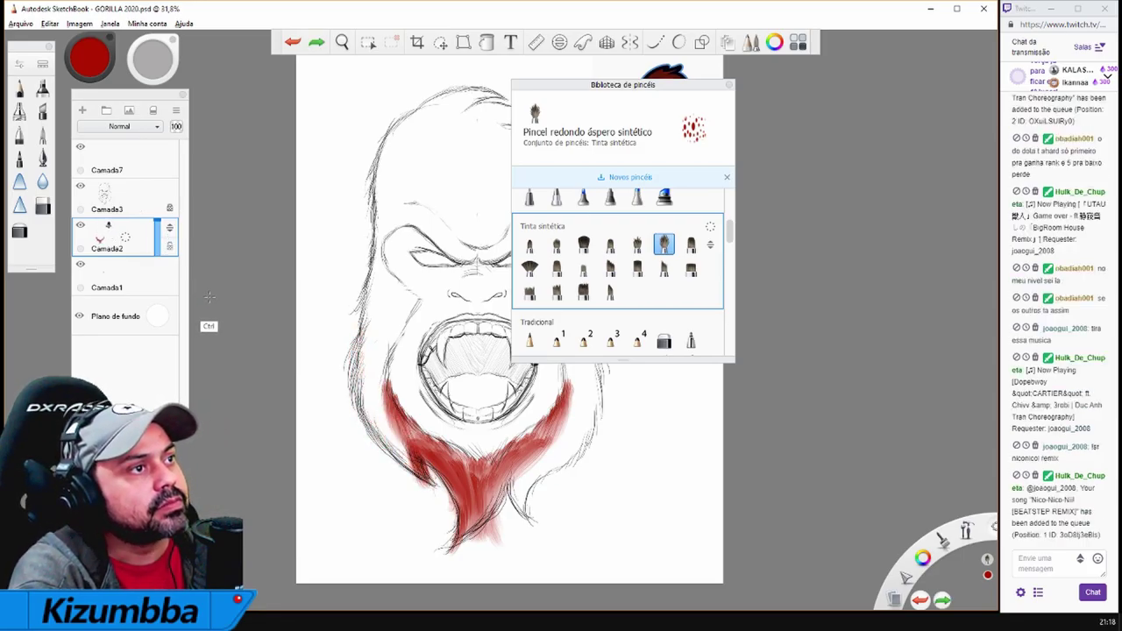
pyautogui.hotkey('ctrl', 'z')
pyautogui.hotkey('ctrl', 'z')
pyautogui.press('e')
pyautogui.hotkey('ctrl', 'alt', 'b')
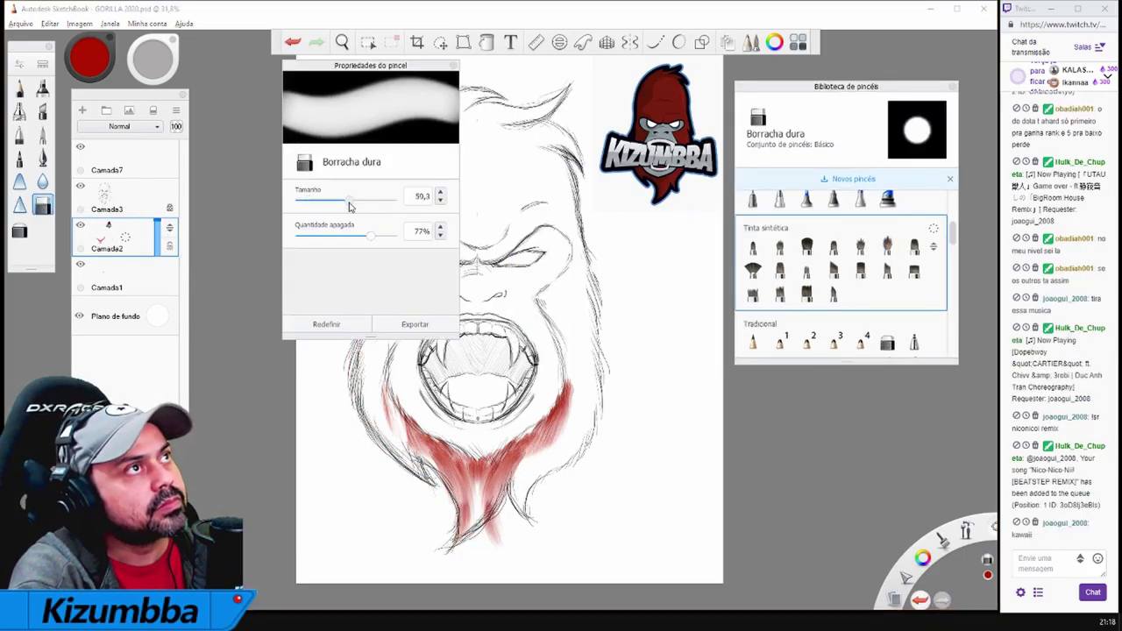
pyautogui.hotkey('ctrl', 'z')
pyautogui.hotkey('ctrl', 'z')
pyautogui.hotkey('ctrl', 'z')
pyautogui.click(122, 195)
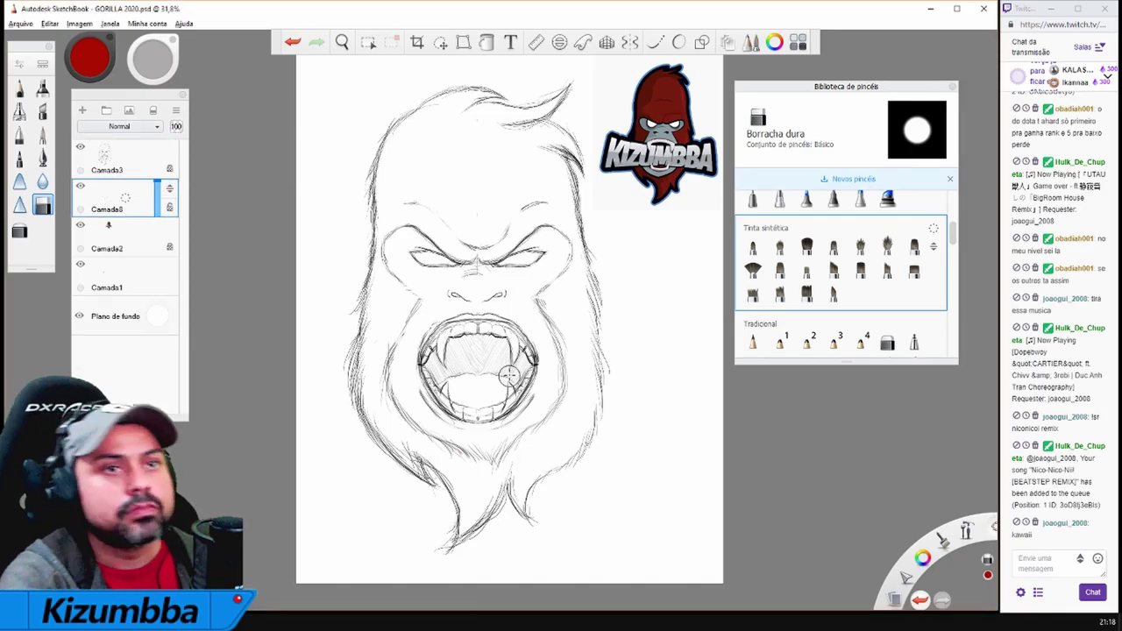
# Fade the Camada3 sketch and paint red fur along the head's left contour, from beard tip to forehead, using Pincel redondo áspero sintético
pyautogui.click(888, 245)
pyautogui.moveTo(424, 455)
pyautogui.mouseDown()
pyautogui.moveTo(446, 475)
pyautogui.moveTo(358, 375)
pyautogui.moveTo(351, 410)
pyautogui.moveTo(434, 491)
pyautogui.moveTo(460, 553)
pyautogui.mouseUp()
pyautogui.moveTo(125, 157); pyautogui.dragTo(125, 175)
pyautogui.moveTo(361, 336); pyautogui.dragTo(377, 169)
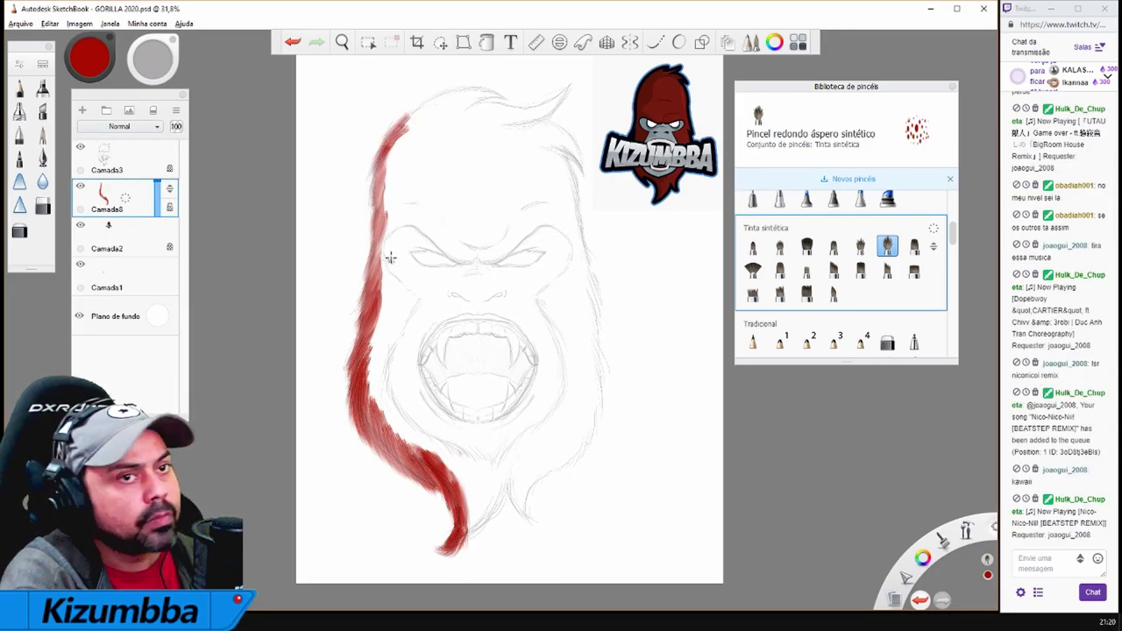
# Fill the left cheek and the beard around the muzzle with red fur strokes
pyautogui.moveTo(419, 301); pyautogui.dragTo(388, 410)
pyautogui.moveTo(393, 344)
pyautogui.mouseDown()
pyautogui.moveTo(428, 461)
pyautogui.moveTo(465, 491)
pyautogui.mouseUp()
pyautogui.moveTo(468, 450)
pyautogui.mouseDown()
pyautogui.moveTo(481, 533)
pyautogui.moveTo(496, 470)
pyautogui.moveTo(415, 456)
pyautogui.mouseUp()
pyautogui.moveTo(372, 370); pyautogui.dragTo(405, 295)
pyautogui.moveTo(395, 349); pyautogui.dragTo(412, 443)
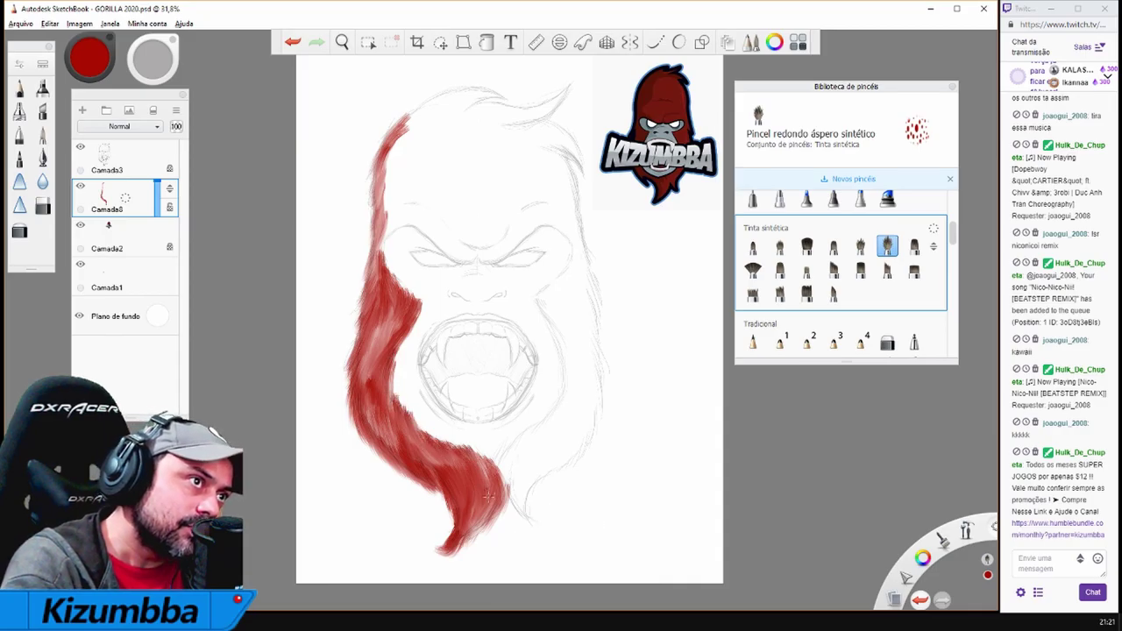
# Paint red fur up the forehead's left edge and along the left brow with Pincel redondo áspero sintético
pyautogui.moveTo(396, 200); pyautogui.dragTo(400, 162)
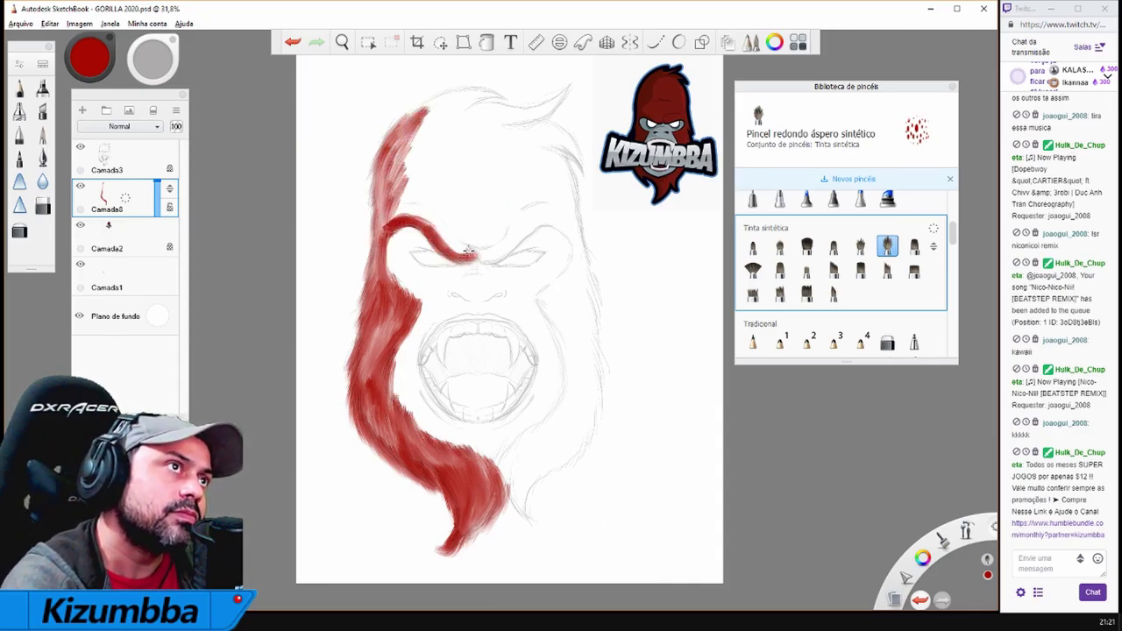
pyautogui.moveTo(408, 207); pyautogui.dragTo(475, 251)
pyautogui.moveTo(382, 230); pyautogui.dragTo(423, 201)
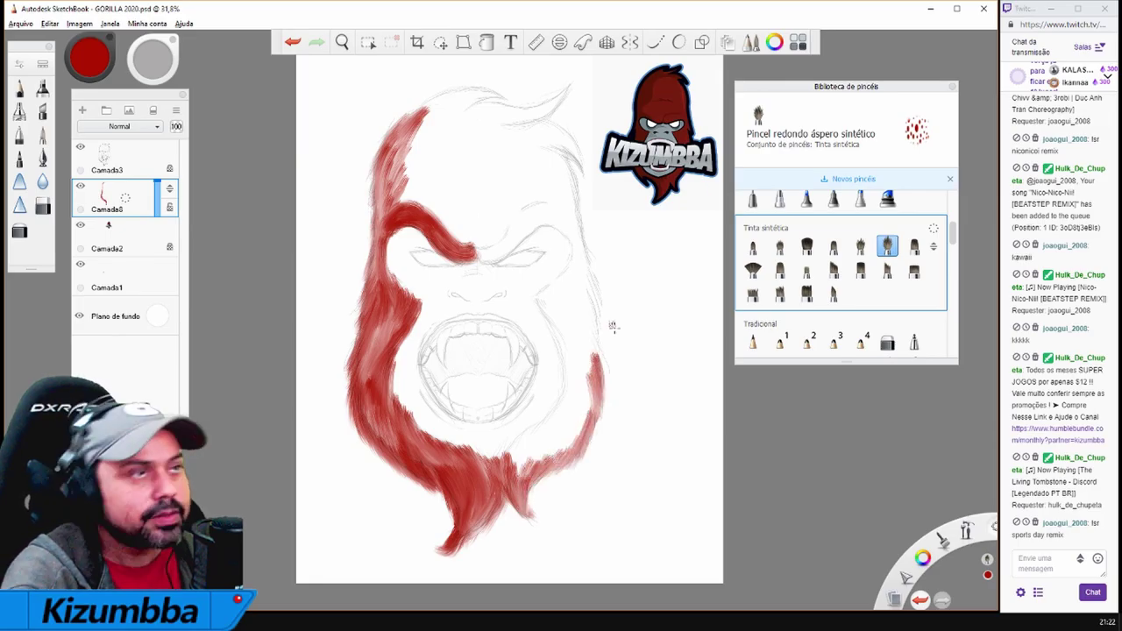
# Paint red fur over the right cheek, the right half of the beard and the right brow
pyautogui.moveTo(580, 248); pyautogui.dragTo(545, 294)
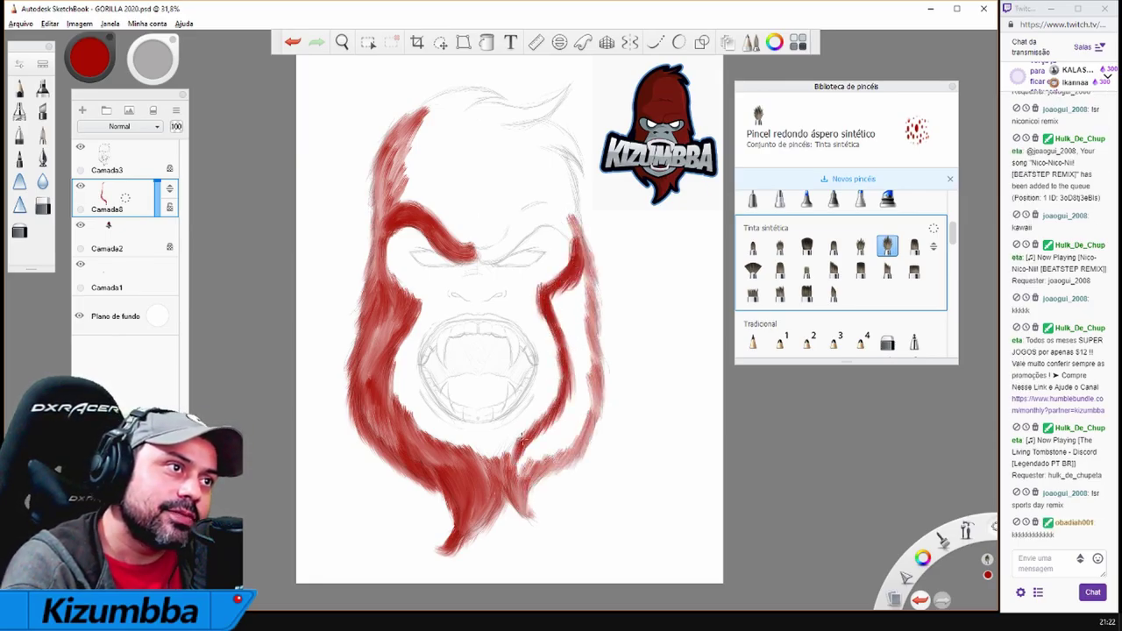
pyautogui.moveTo(522, 440); pyautogui.dragTo(505, 491)
pyautogui.moveTo(575, 393); pyautogui.dragTo(553, 461)
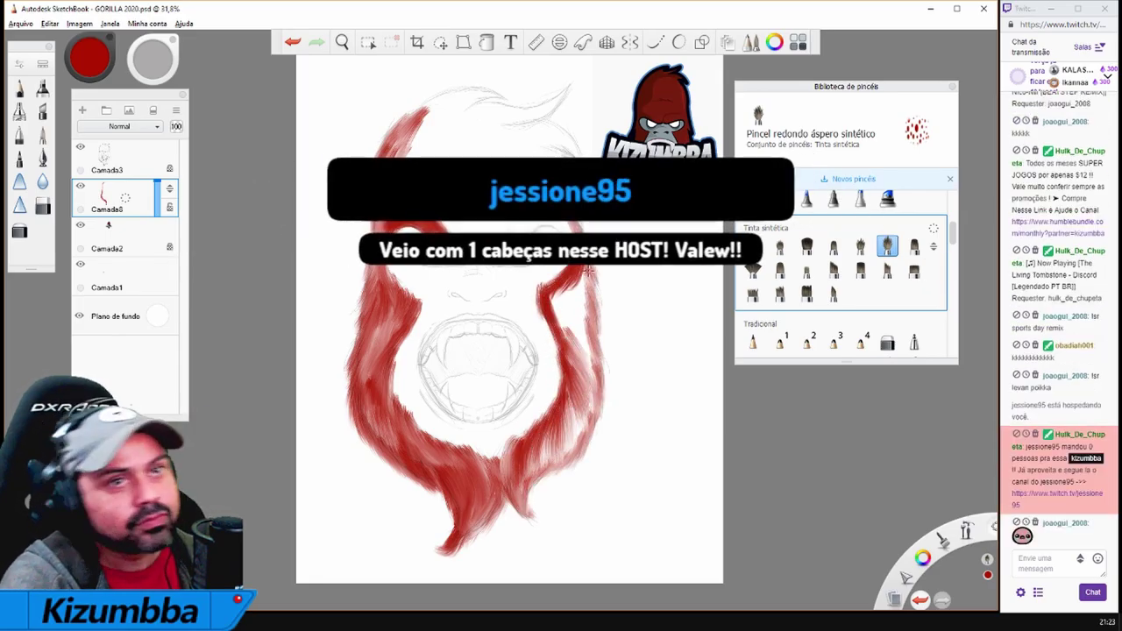
pyautogui.moveTo(574, 263)
pyautogui.mouseDown()
pyautogui.moveTo(572, 428)
pyautogui.moveTo(528, 487)
pyautogui.moveTo(451, 551)
pyautogui.mouseUp()
pyautogui.moveTo(579, 280)
pyautogui.mouseDown()
pyautogui.moveTo(483, 281)
pyautogui.moveTo(539, 207)
pyautogui.mouseUp()
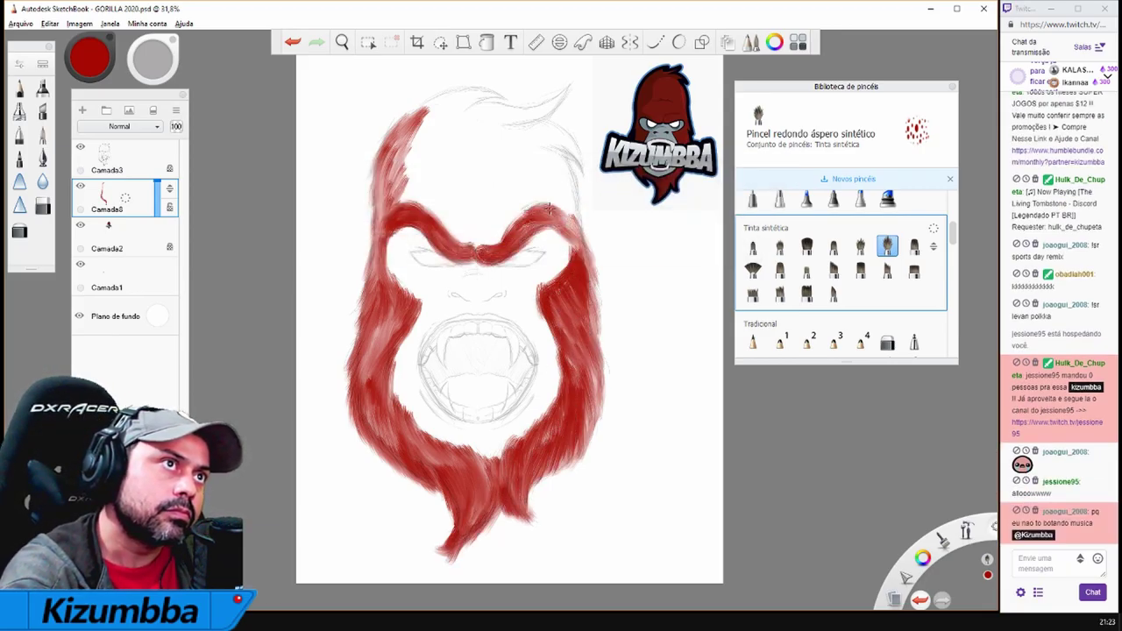
# Replace the painted Camada8 with an empty layer, try Pincel áspero redondo sintético beside the head, and undo the test strokes
pyautogui.moveTo(123, 195)
pyautogui.mouseDown()
pyautogui.moveTo(88, 194)
pyautogui.moveTo(123, 167)
pyautogui.mouseUp()
pyautogui.moveTo(656, 314)
pyautogui.mouseDown()
pyautogui.moveTo(653, 460)
pyautogui.moveTo(632, 561)
pyautogui.moveTo(662, 518)
pyautogui.mouseUp()
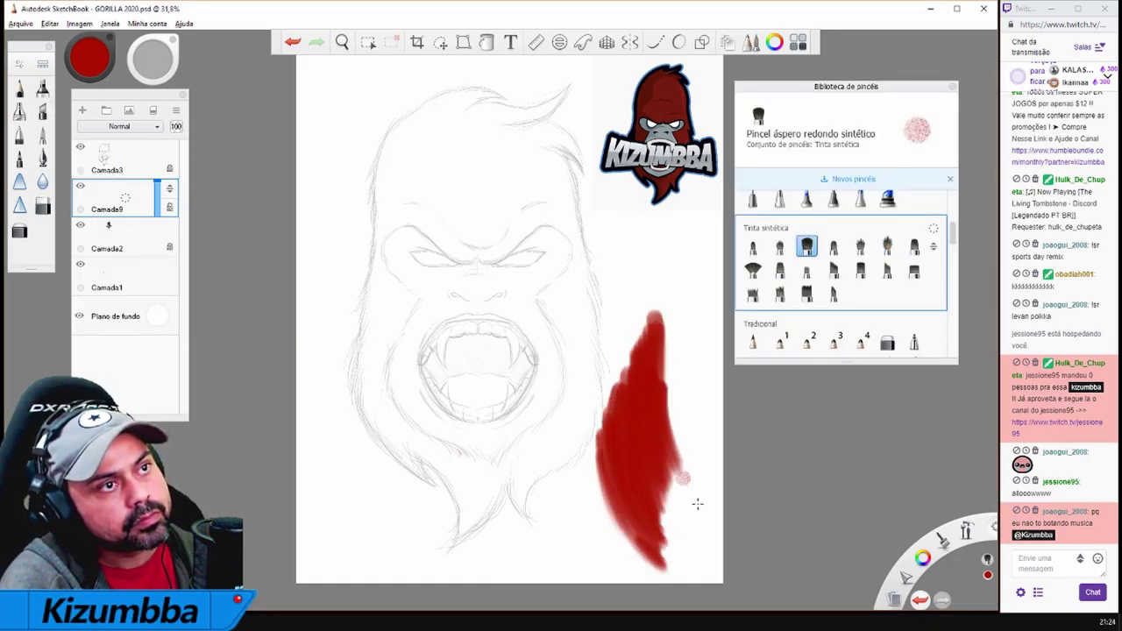
pyautogui.hotkey('ctrl', 'z')
pyautogui.hotkey('ctrl', 'z')
pyautogui.hotkey('ctrl', 'z')
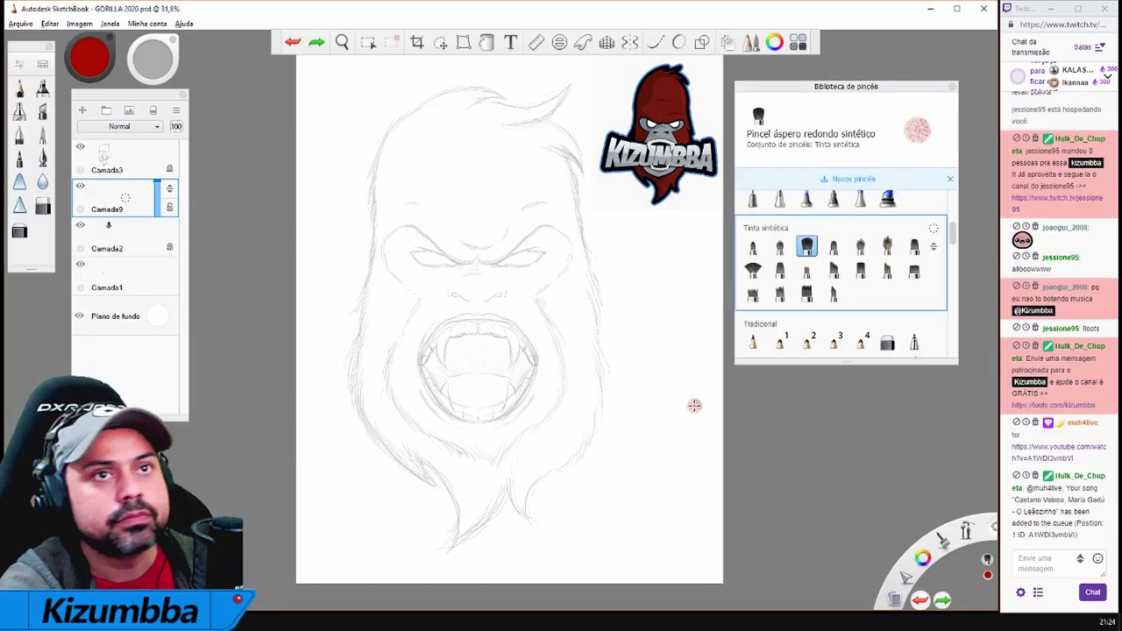
# Try Pincel redondo macio sintético and neighbouring Tinta sintética brushes on the right cheek, undoing each test stroke
pyautogui.click(783, 253)
pyautogui.moveTo(564, 327); pyautogui.dragTo(584, 443)
pyautogui.hotkey('ctrl', 'z')
pyautogui.click(752, 248)
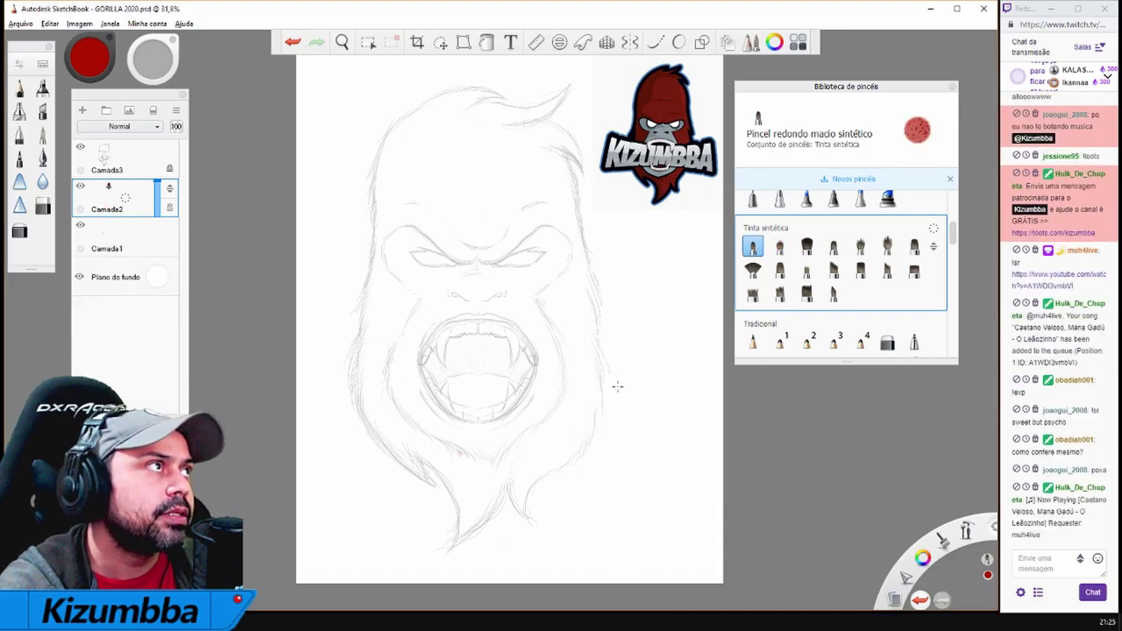
pyautogui.moveTo(585, 357); pyautogui.dragTo(598, 427)
pyautogui.hotkey('ctrl', 'z')
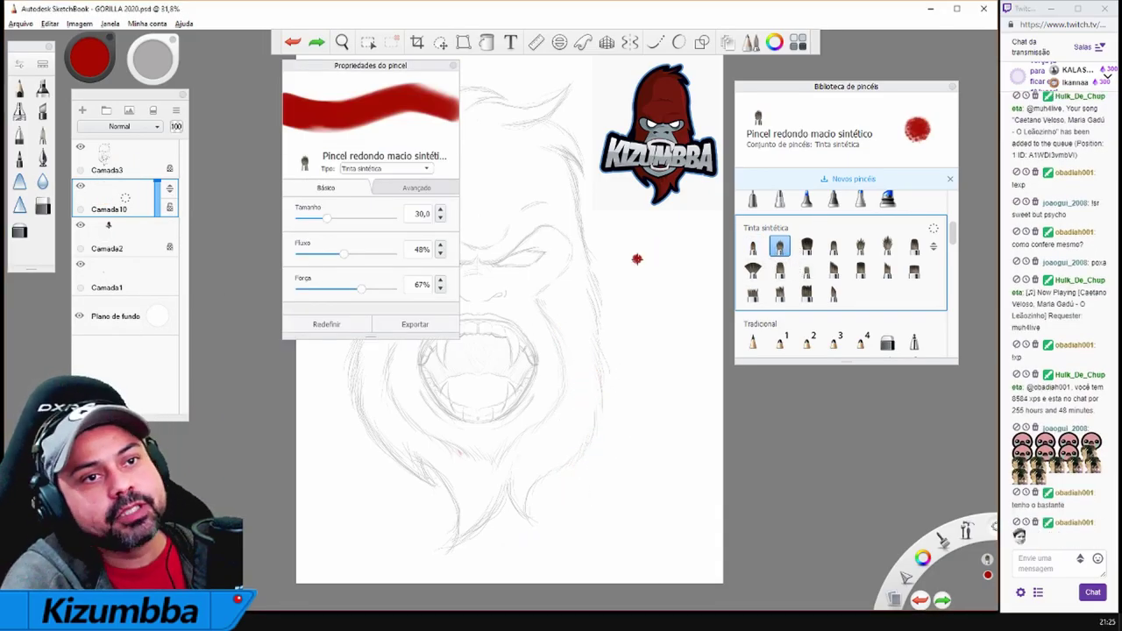
pyautogui.click(806, 248)
pyautogui.moveTo(572, 333); pyautogui.dragTo(589, 447)
pyautogui.hotkey('ctrl', 'z')
pyautogui.hotkey('ctrl', 'z')
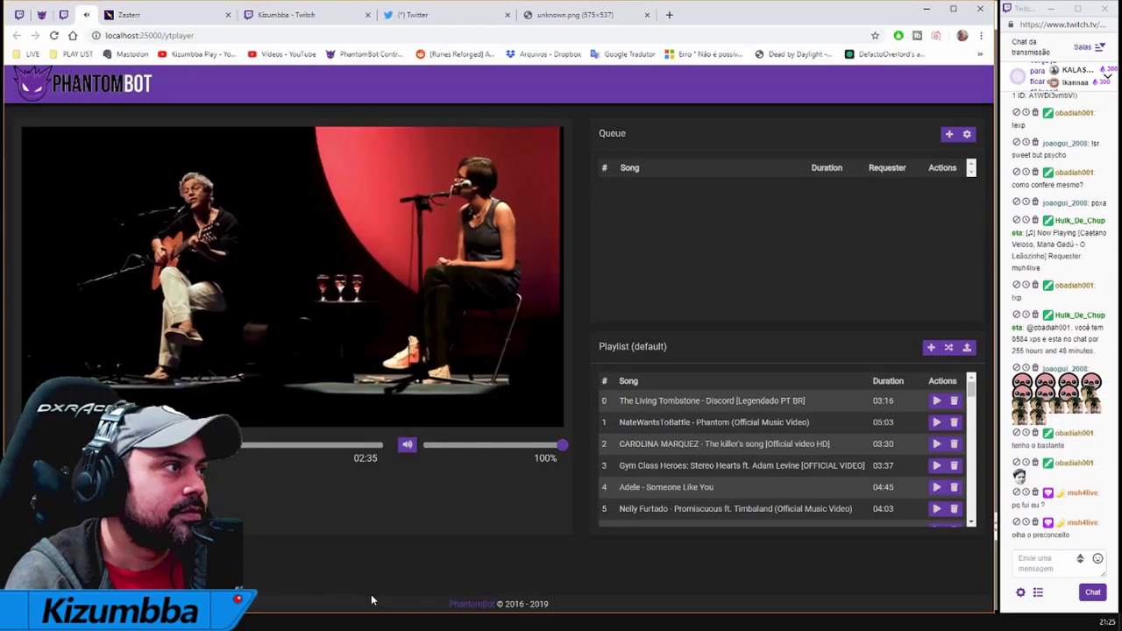
# Try coarser Tinta sintética brushes, including Pincel áspero chato sintético 3, on the right cheek and beard, and undo the strokes
pyautogui.click(833, 247)
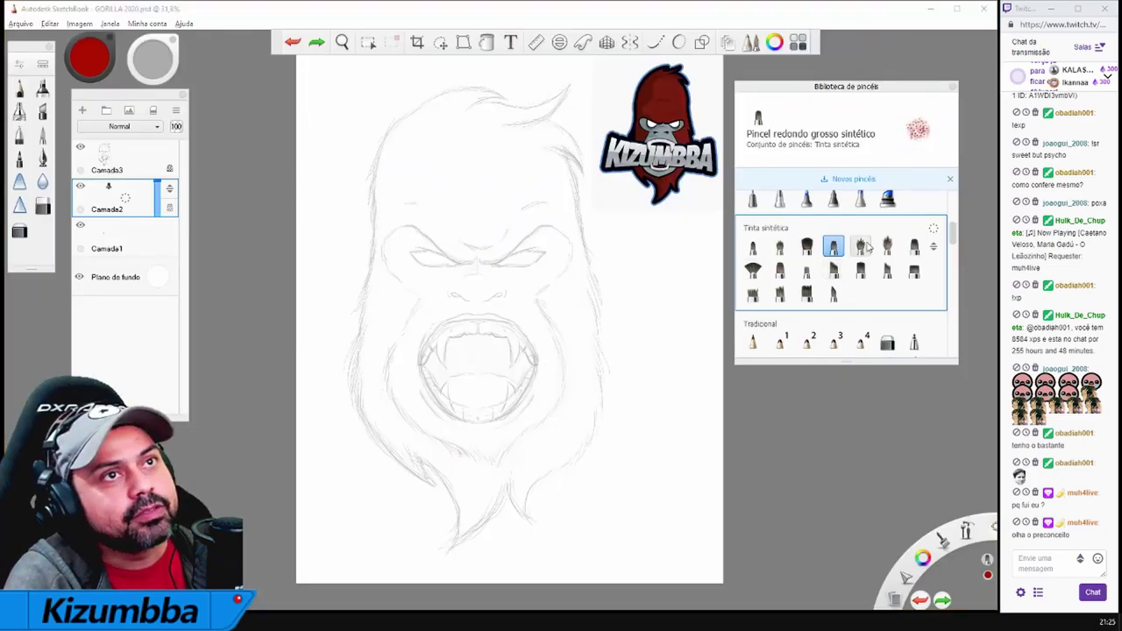
pyautogui.click(753, 294)
pyautogui.moveTo(571, 363); pyautogui.dragTo(593, 443)
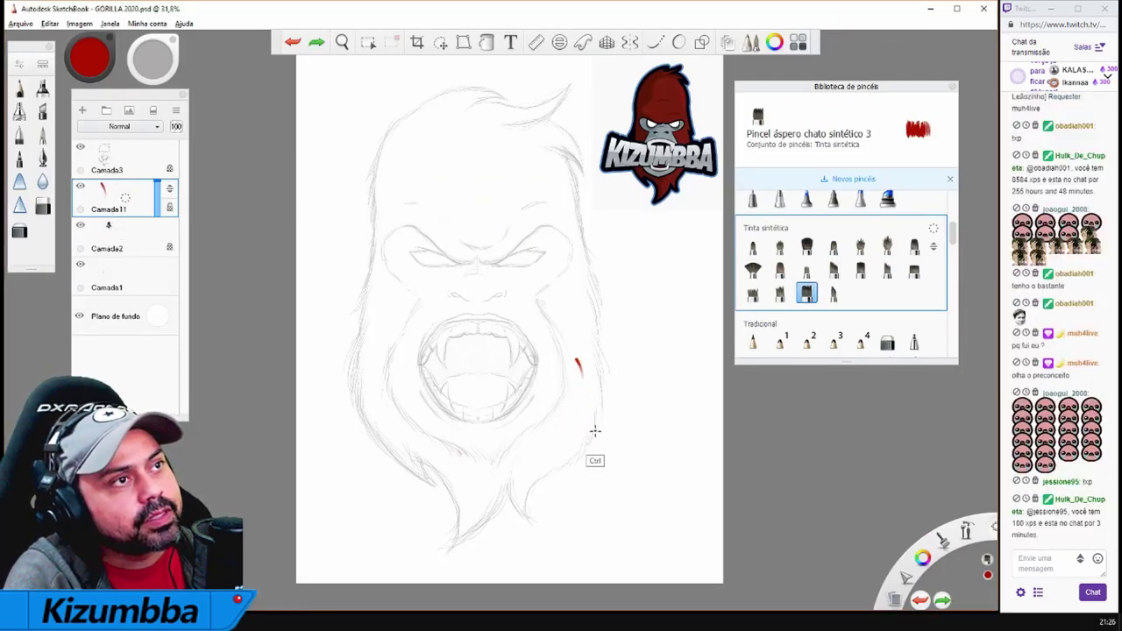
pyautogui.moveTo(568, 386); pyautogui.dragTo(507, 535)
pyautogui.moveTo(540, 456)
pyautogui.mouseDown()
pyautogui.moveTo(588, 263)
pyautogui.moveTo(561, 254)
pyautogui.mouseUp()
pyautogui.hotkey('ctrl', 'z')
pyautogui.hotkey('ctrl', 'z')
pyautogui.hotkey('ctrl', 'z')
pyautogui.hotkey('ctrl', 'z')
pyautogui.hotkey('ctrl', 'z')
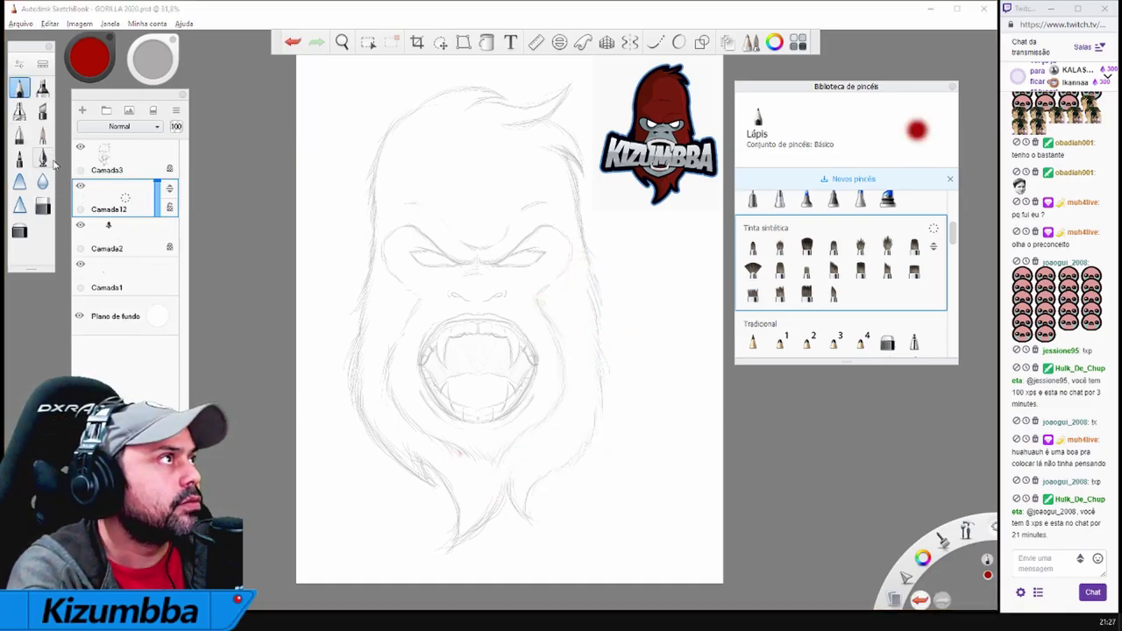
# Paint solid red fur from the right cheek down to the beard tip with Caneta de pintura on Camada12
pyautogui.scroll(3, 562, 365)
pyautogui.moveTo(581, 371)
pyautogui.mouseDown()
pyautogui.moveTo(651, 486)
pyautogui.moveTo(577, 342)
pyautogui.mouseUp()
pyautogui.moveTo(618, 307); pyautogui.dragTo(561, 426)
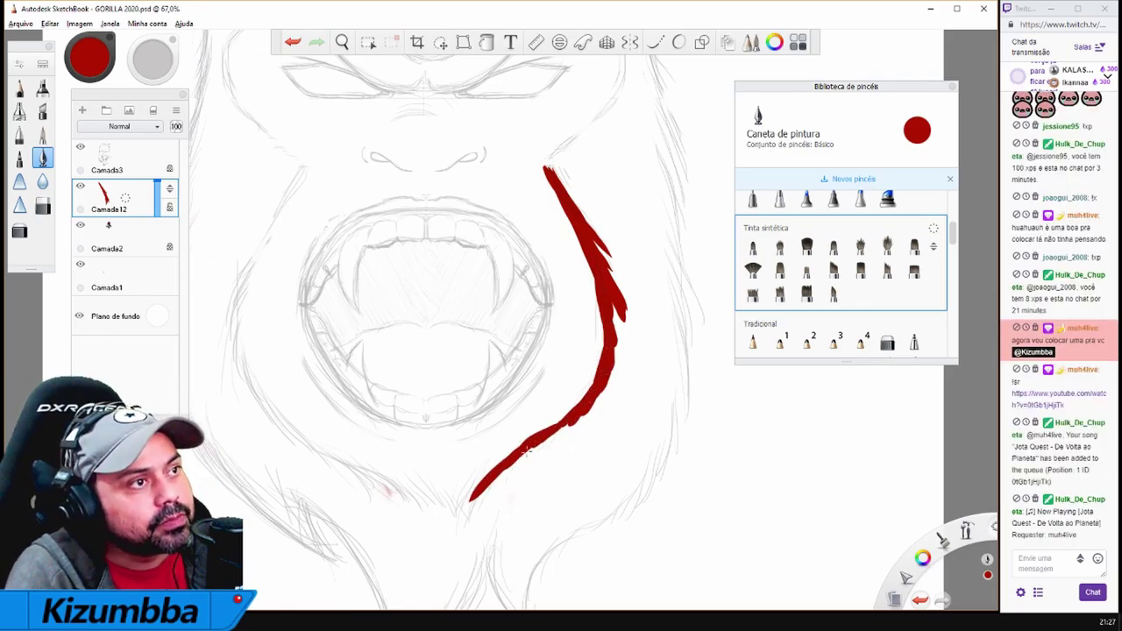
pyautogui.moveTo(588, 225); pyautogui.dragTo(618, 412)
pyautogui.moveTo(634, 290)
pyautogui.mouseDown()
pyautogui.moveTo(572, 444)
pyautogui.moveTo(612, 328)
pyautogui.mouseUp()
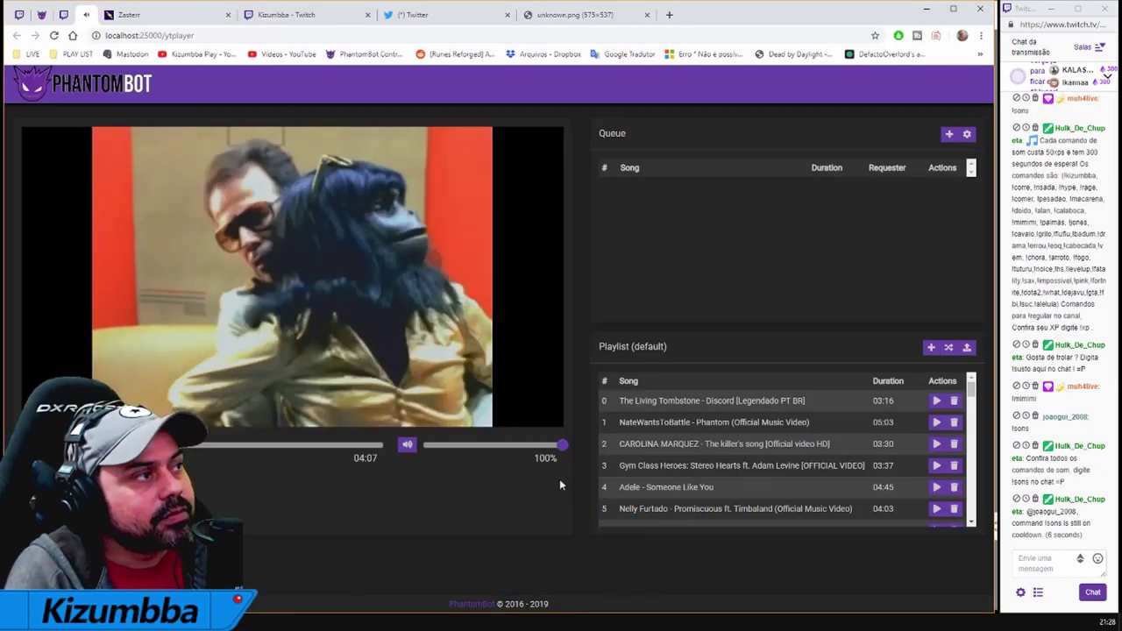
pyautogui.moveTo(616, 400); pyautogui.dragTo(607, 424)
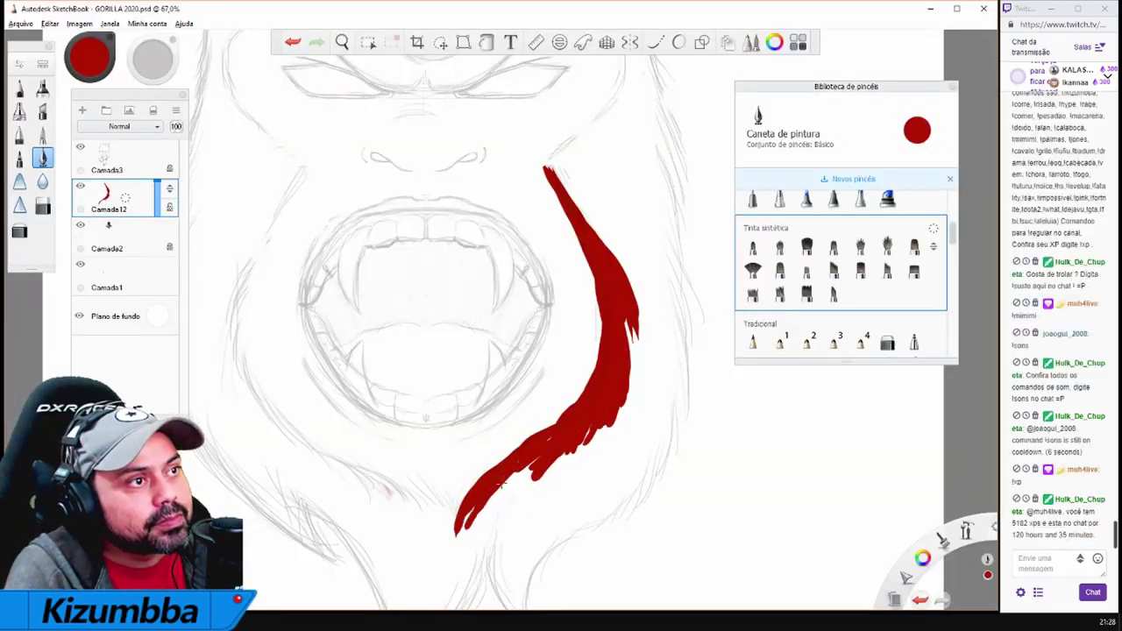
pyautogui.scroll(-3, 490, 474)
pyautogui.moveTo(558, 436)
pyautogui.mouseDown()
pyautogui.moveTo(475, 509)
pyautogui.moveTo(474, 489)
pyautogui.moveTo(422, 591)
pyautogui.mouseUp()
pyautogui.moveTo(496, 487); pyautogui.dragTo(425, 589)
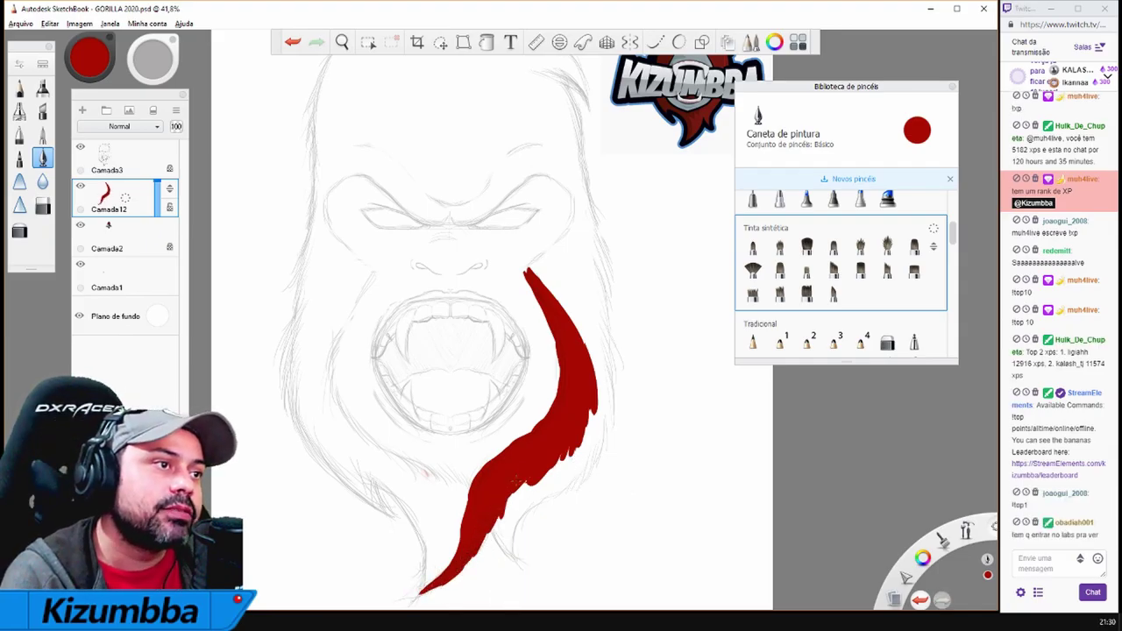
# Outline the eye sockets, brows and left cheek down to the beard with Caneta de pintura, and discard the solid red paint
pyautogui.moveTo(530, 270)
pyautogui.mouseDown()
pyautogui.moveTo(588, 377)
pyautogui.moveTo(548, 277)
pyautogui.moveTo(561, 244)
pyautogui.moveTo(523, 172)
pyautogui.mouseUp()
pyautogui.moveTo(447, 215)
pyautogui.mouseDown()
pyautogui.moveTo(387, 186)
pyautogui.moveTo(320, 219)
pyautogui.mouseUp()
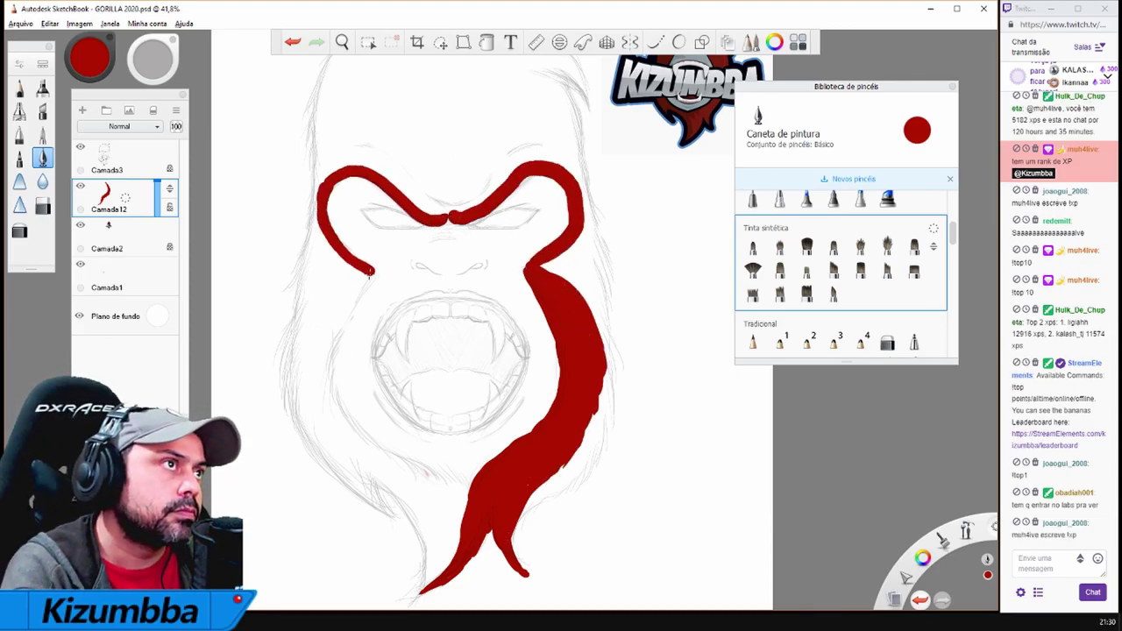
pyautogui.moveTo(370, 272); pyautogui.dragTo(316, 359)
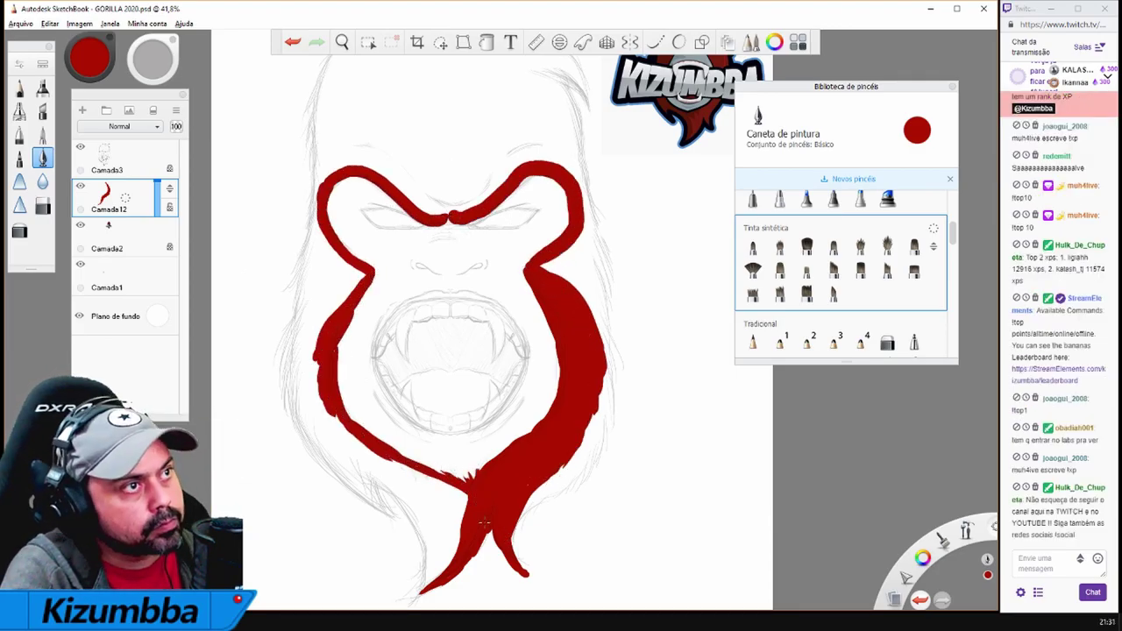
pyautogui.scroll(-3, 484, 523)
pyautogui.press('Delete')
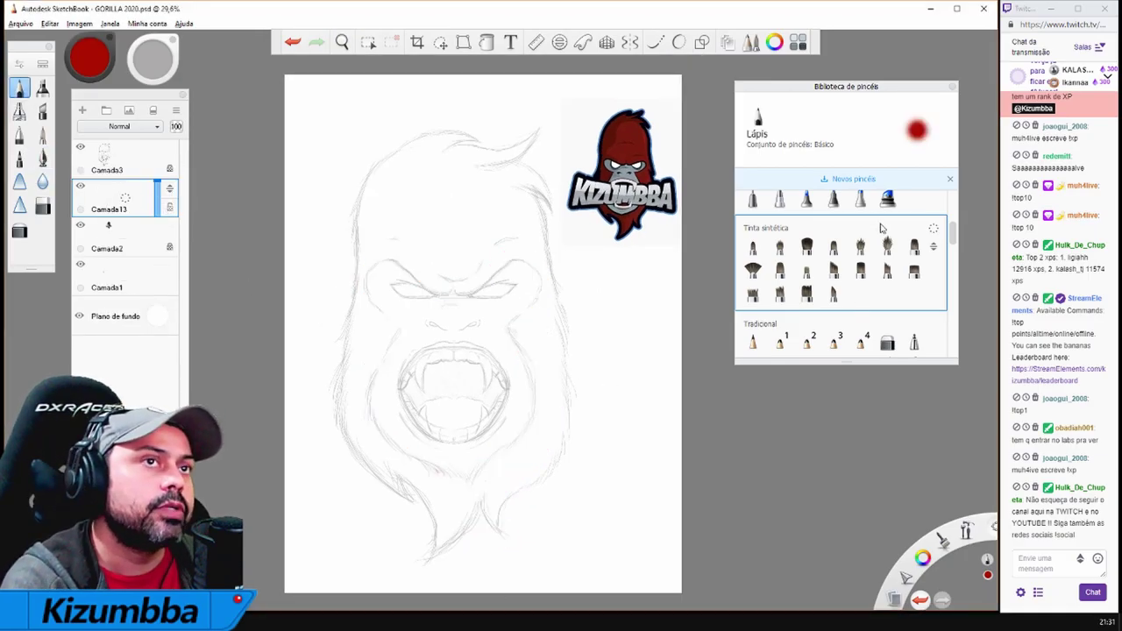
# Set the Plano de fundo colour to light gray and sketch red fur along both inner cheek contours to the chin with Lápis
pyautogui.click(157, 315)
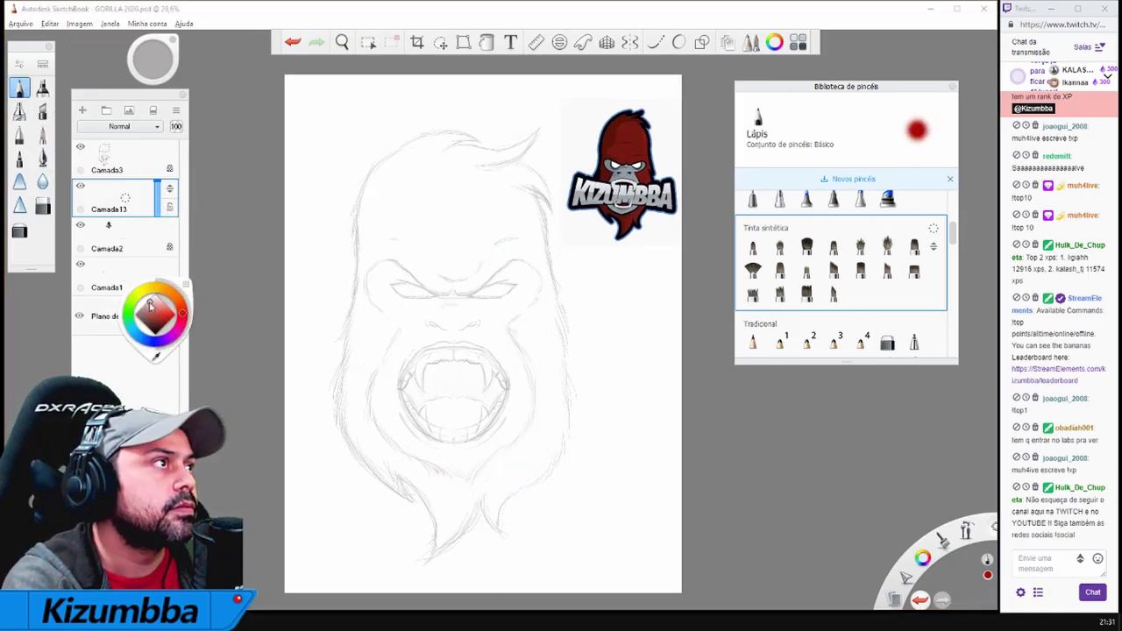
pyautogui.moveTo(155, 313); pyautogui.dragTo(156, 302)
pyautogui.moveTo(465, 313)
pyautogui.mouseDown()
pyautogui.moveTo(513, 391)
pyautogui.moveTo(526, 478)
pyautogui.mouseUp()
pyautogui.moveTo(479, 277); pyautogui.dragTo(456, 359)
pyautogui.press('space')
pyautogui.moveTo(473, 312)
pyautogui.mouseDown()
pyautogui.moveTo(423, 392)
pyautogui.moveTo(579, 347)
pyautogui.mouseUp()
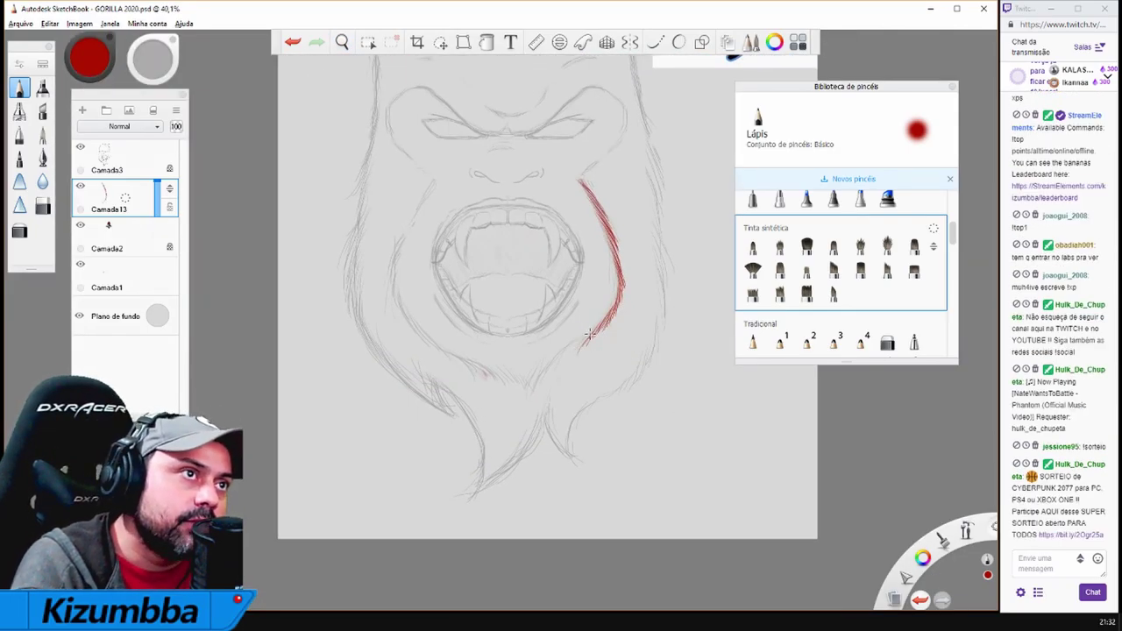
pyautogui.moveTo(430, 188); pyautogui.dragTo(396, 277)
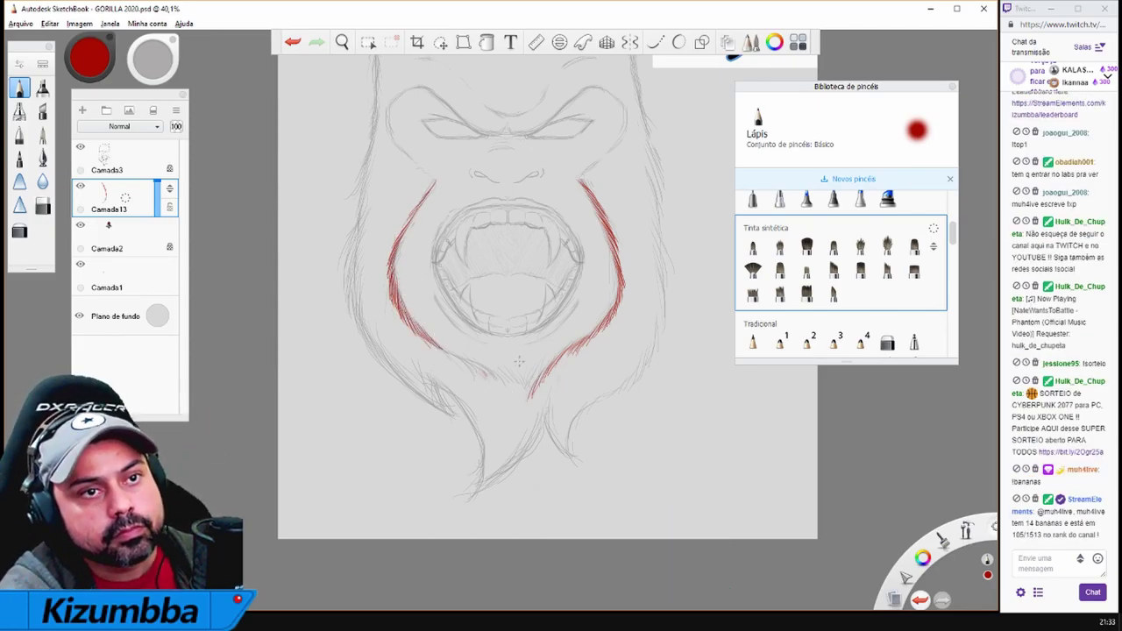
pyautogui.moveTo(450, 354)
pyautogui.mouseDown()
pyautogui.moveTo(505, 370)
pyautogui.moveTo(530, 393)
pyautogui.mouseUp()
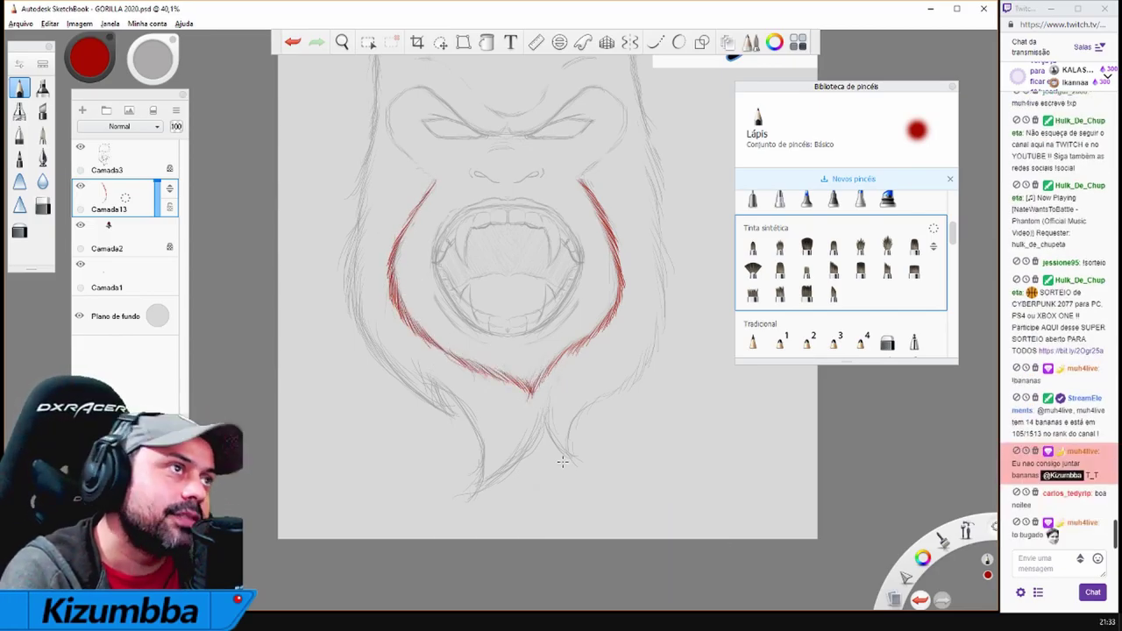
# Sketch red fur strokes along the outer cheek contours and both beard points, following the pencil sketch
pyautogui.moveTo(348, 263)
pyautogui.mouseDown()
pyautogui.moveTo(360, 338)
pyautogui.moveTo(472, 426)
pyautogui.moveTo(487, 491)
pyautogui.mouseUp()
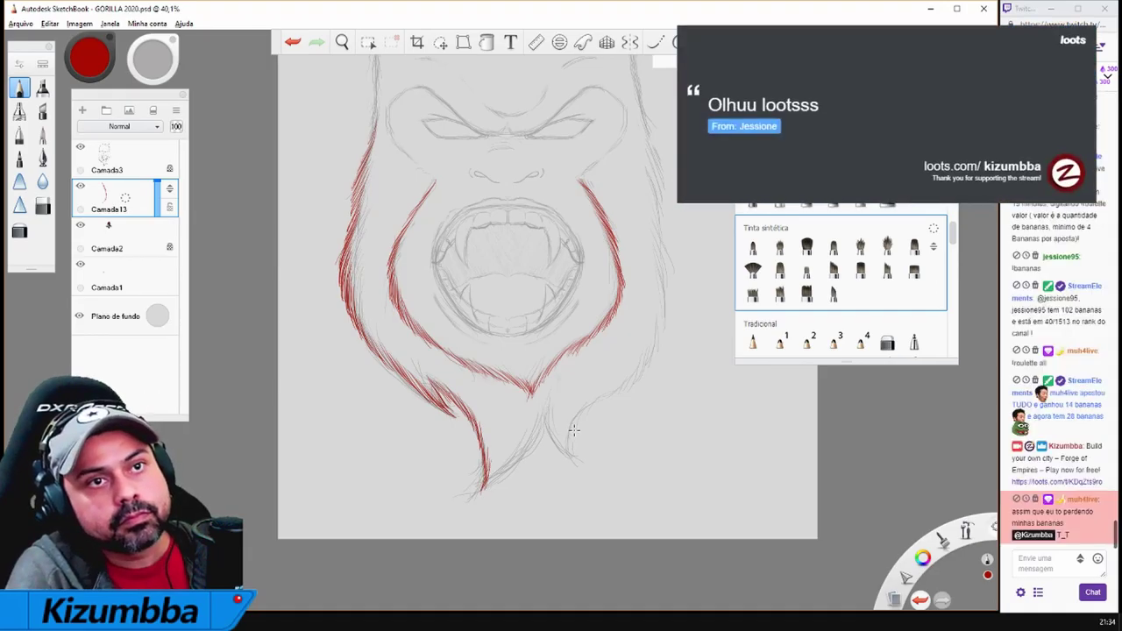
pyautogui.moveTo(582, 451); pyautogui.dragTo(607, 420)
pyautogui.moveTo(619, 368)
pyautogui.mouseDown()
pyautogui.moveTo(569, 409)
pyautogui.moveTo(610, 442)
pyautogui.mouseUp()
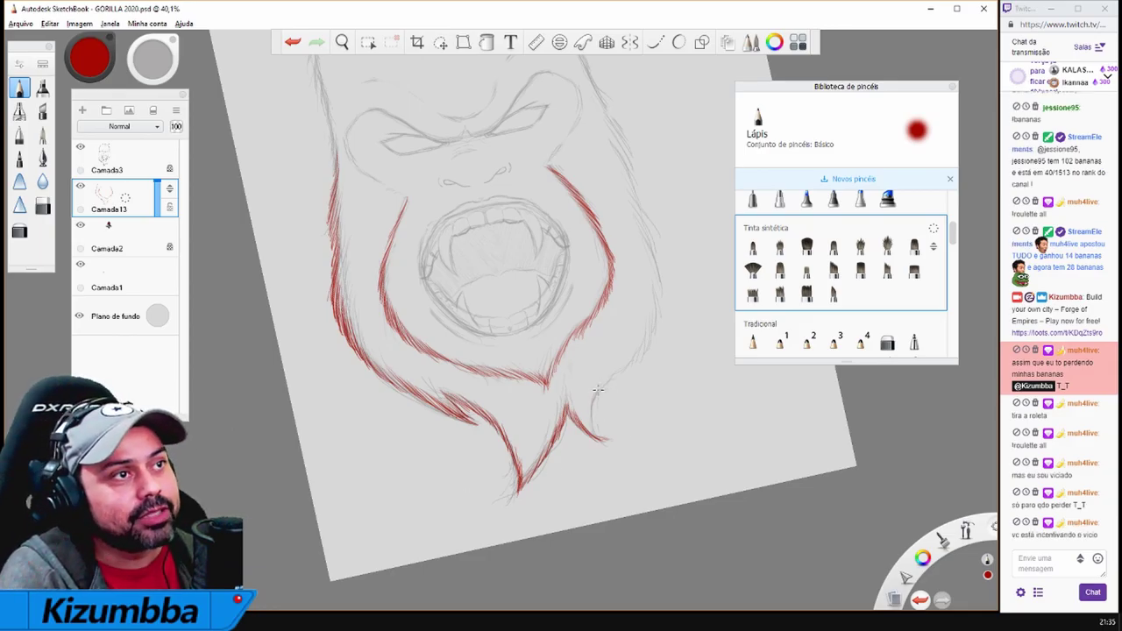
pyautogui.moveTo(629, 360)
pyautogui.mouseDown()
pyautogui.moveTo(587, 407)
pyautogui.moveTo(651, 323)
pyautogui.mouseUp()
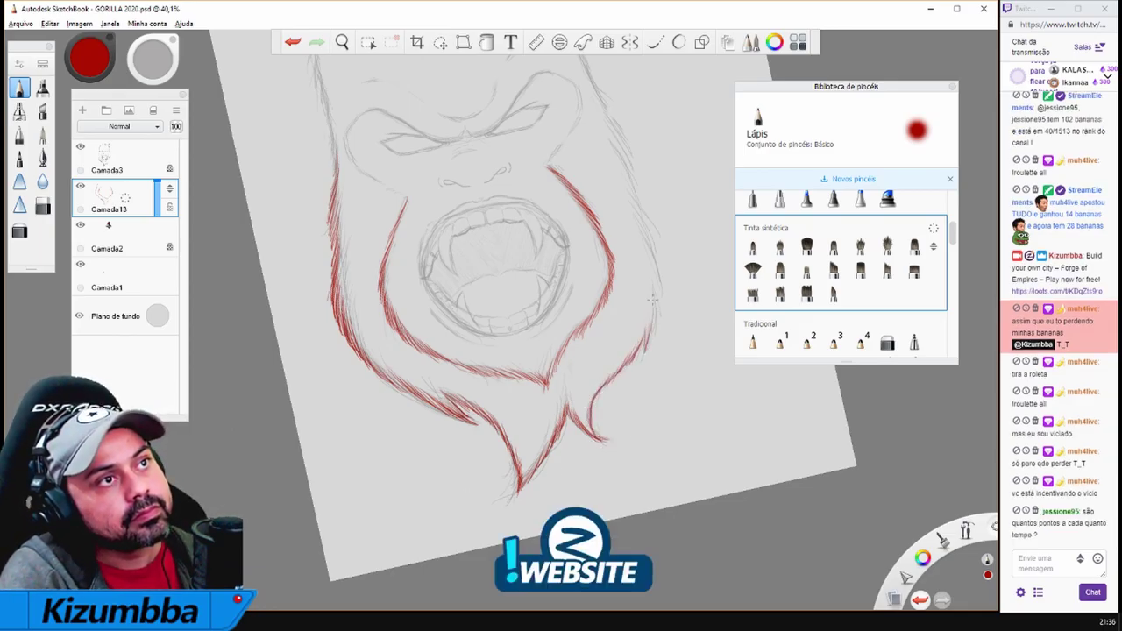
pyautogui.moveTo(641, 186); pyautogui.dragTo(624, 360)
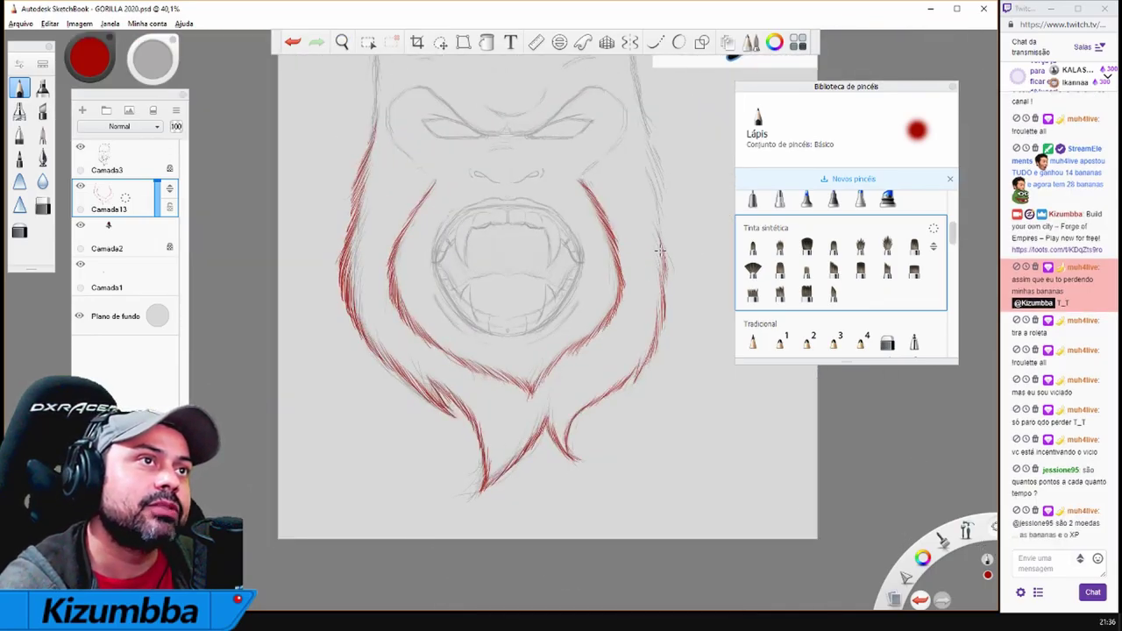
# Trace the head's upper contour, the crown and its hair tufts with short red Lápis strokes
pyautogui.moveTo(692, 248)
pyautogui.mouseDown()
pyautogui.moveTo(597, 371)
pyautogui.moveTo(415, 446)
pyautogui.moveTo(361, 446)
pyautogui.moveTo(374, 438)
pyautogui.moveTo(342, 447)
pyautogui.mouseUp()
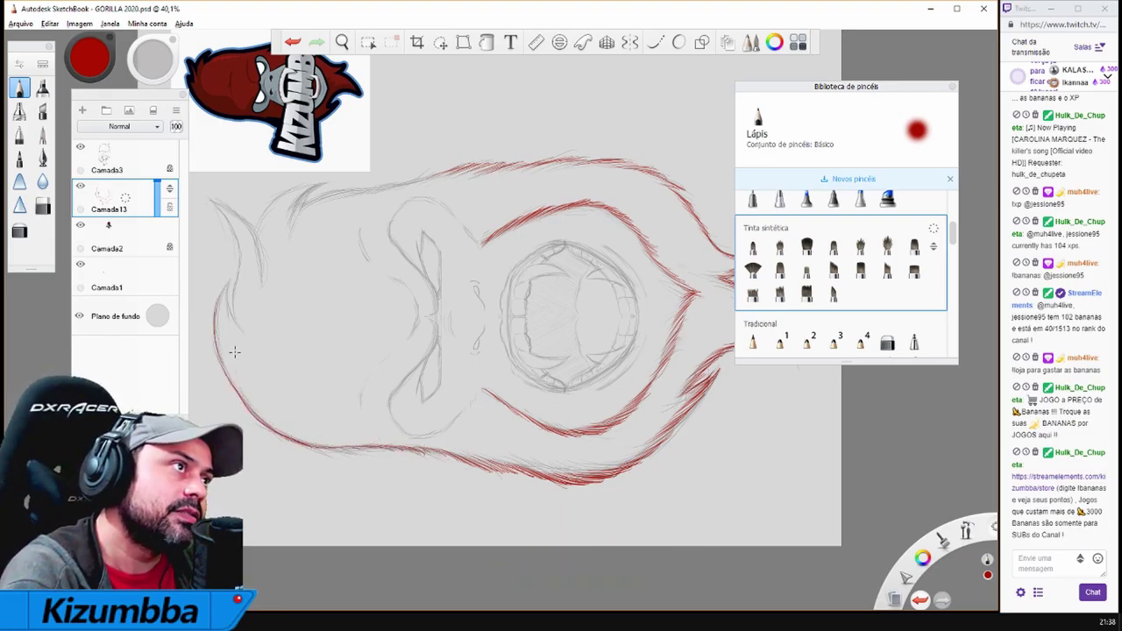
pyautogui.moveTo(538, 333); pyautogui.dragTo(575, 174)
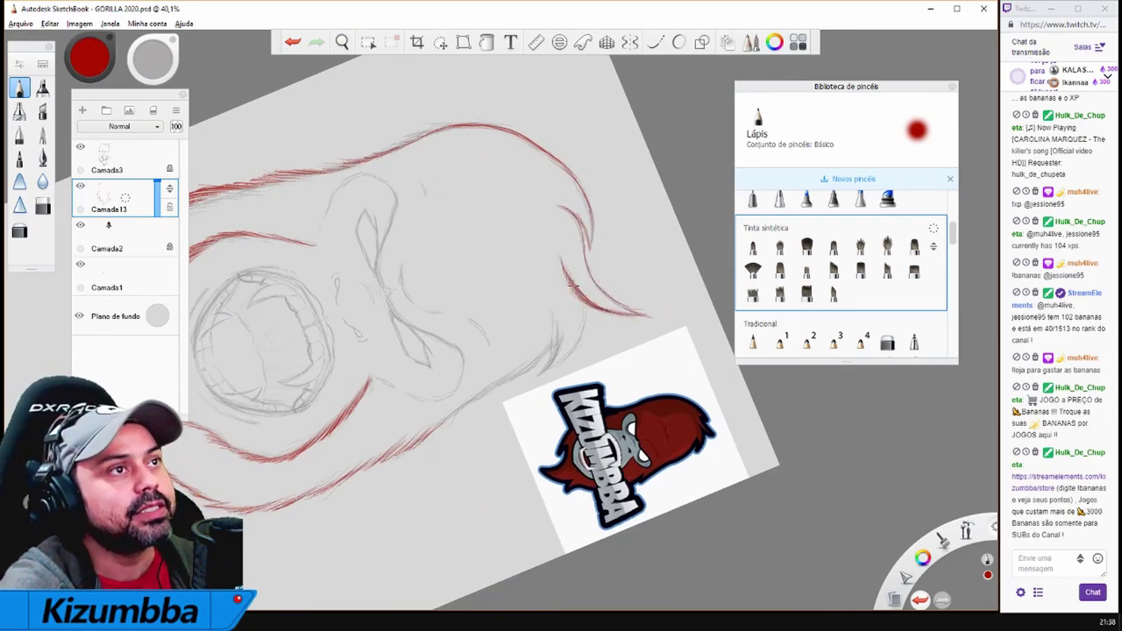
pyautogui.moveTo(571, 286)
pyautogui.mouseDown()
pyautogui.moveTo(478, 234)
pyautogui.moveTo(594, 333)
pyautogui.moveTo(438, 330)
pyautogui.mouseUp()
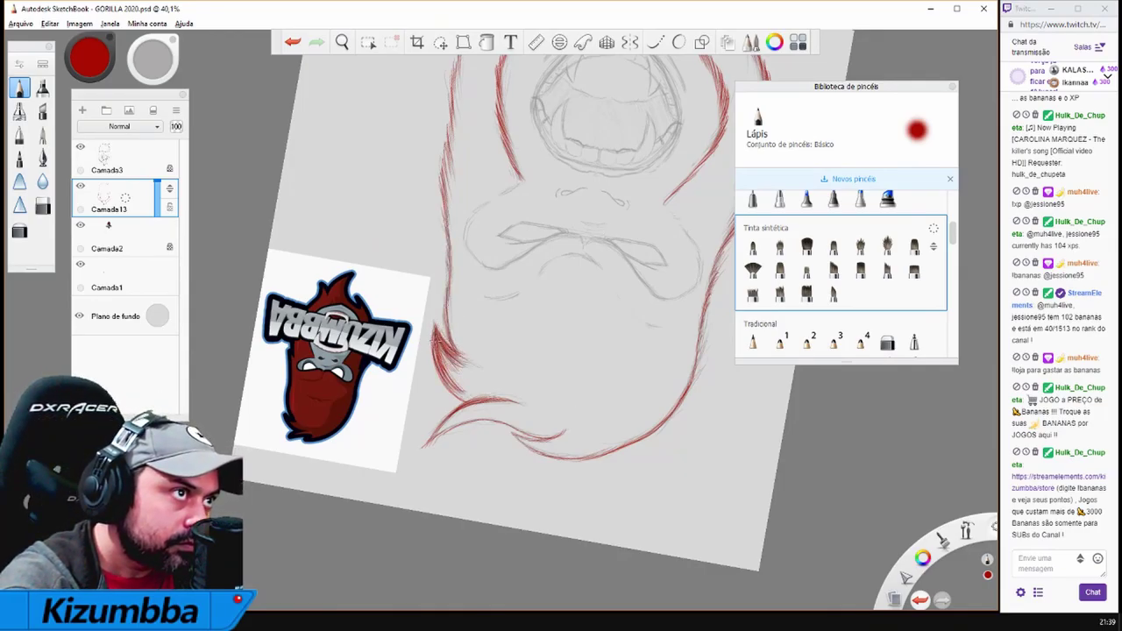
# Fill the swept crown tuft and the neighbouring side tuft with dense red hair strokes
pyautogui.moveTo(433, 329); pyautogui.dragTo(587, 300)
pyautogui.moveTo(616, 377); pyautogui.dragTo(580, 277)
pyautogui.moveTo(585, 326); pyautogui.dragTo(570, 259)
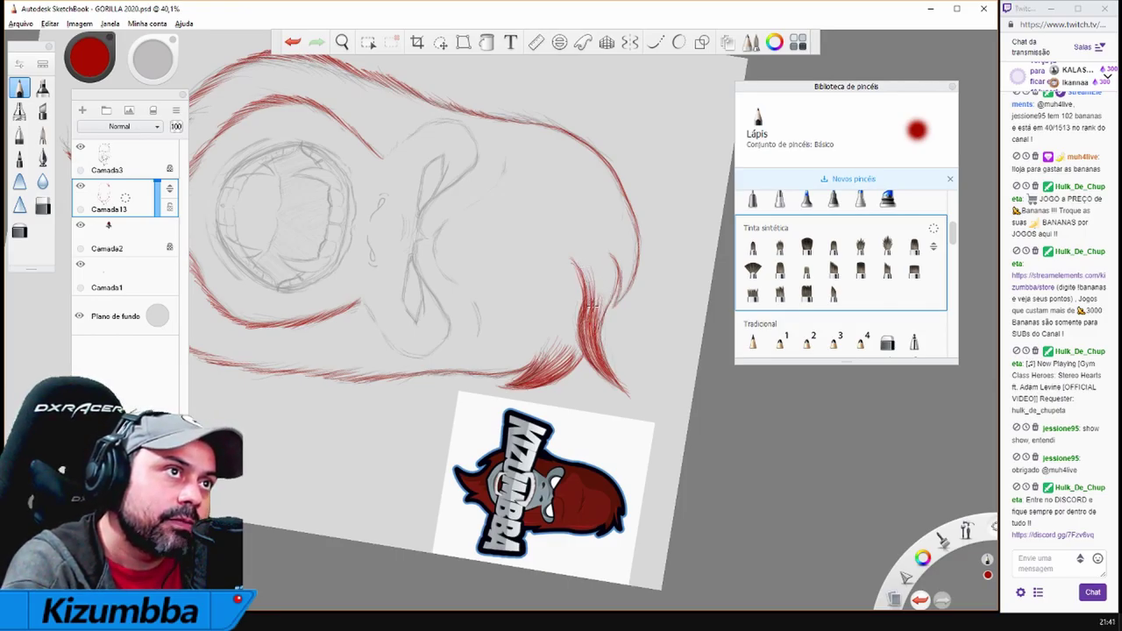
pyautogui.moveTo(598, 314); pyautogui.dragTo(633, 251)
pyautogui.press('Home')
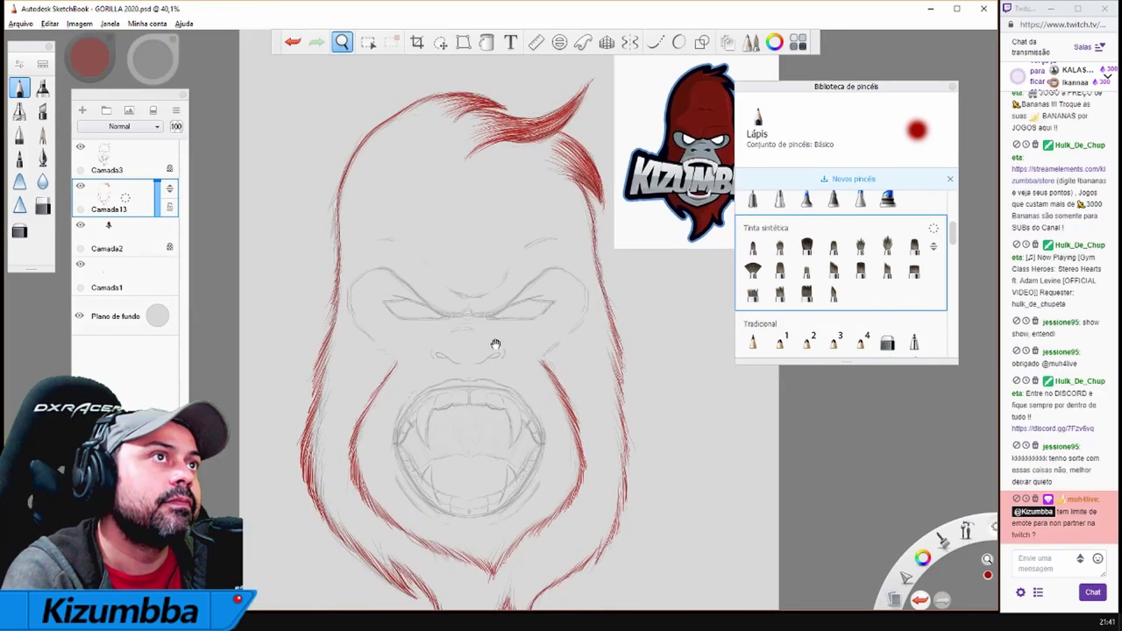
# Thicken the tuft on the head's upper right side with additional red hair strokes reaching inward
pyautogui.press('space')
pyautogui.moveTo(530, 299); pyautogui.dragTo(336, 259)
pyautogui.moveTo(338, 320); pyautogui.dragTo(344, 261)
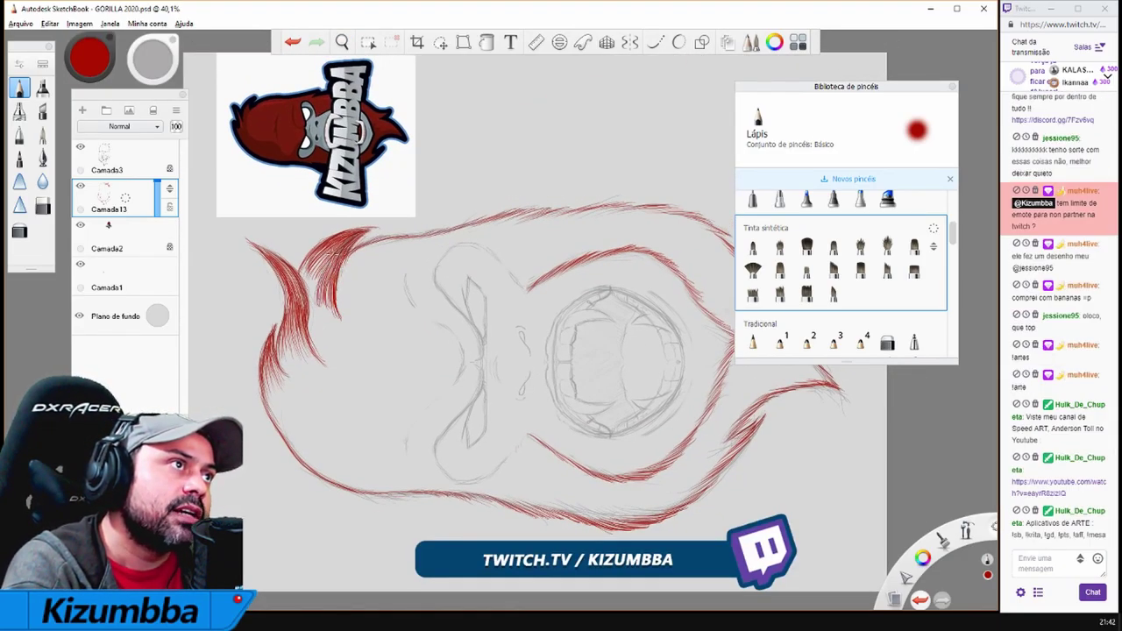
pyautogui.moveTo(321, 319); pyautogui.dragTo(327, 257)
pyautogui.moveTo(309, 304); pyautogui.dragTo(323, 254)
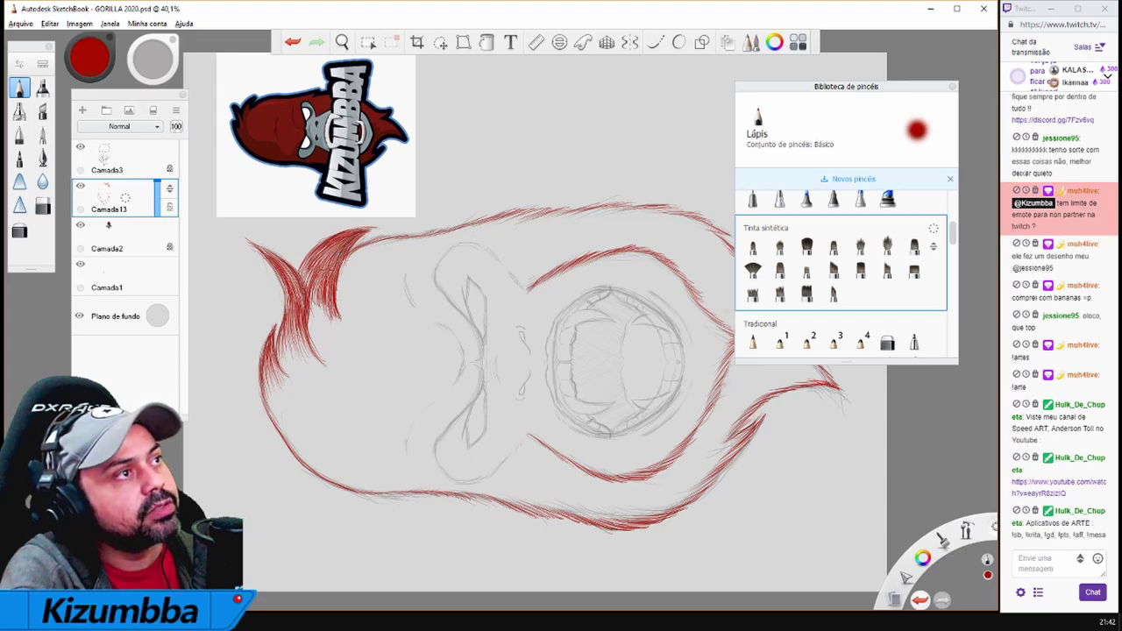
# Thicken the fur contour to the right of the mouth with dense red Lápis strokes running down to the chin
pyautogui.press('Home')
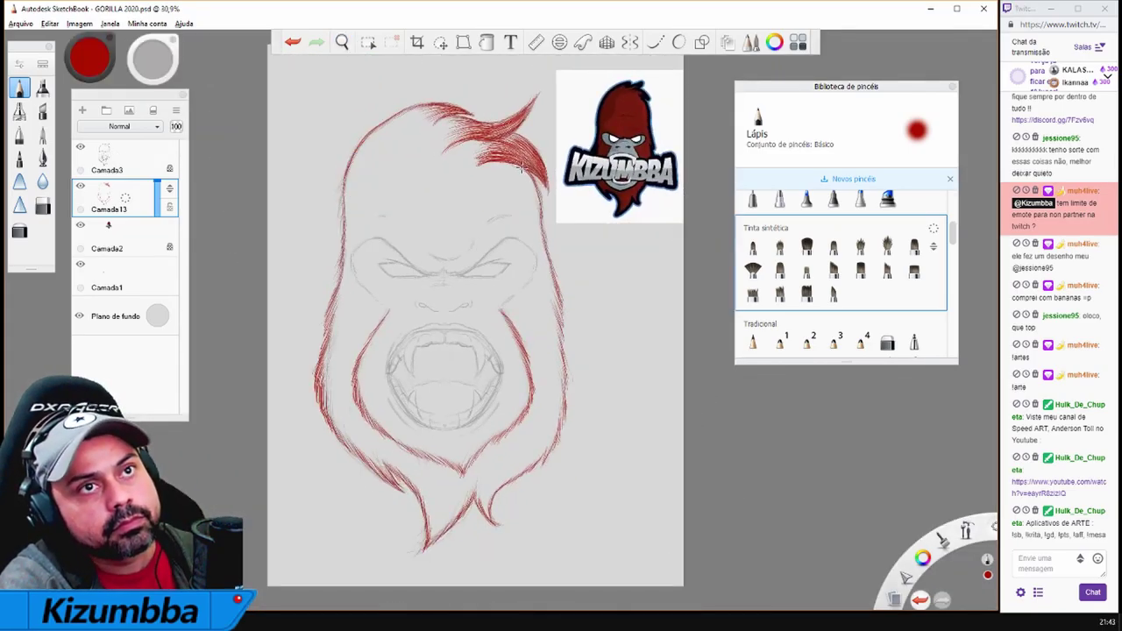
pyautogui.moveTo(533, 373)
pyautogui.mouseDown()
pyautogui.moveTo(601, 401)
pyautogui.moveTo(563, 338)
pyautogui.moveTo(617, 245)
pyautogui.mouseUp()
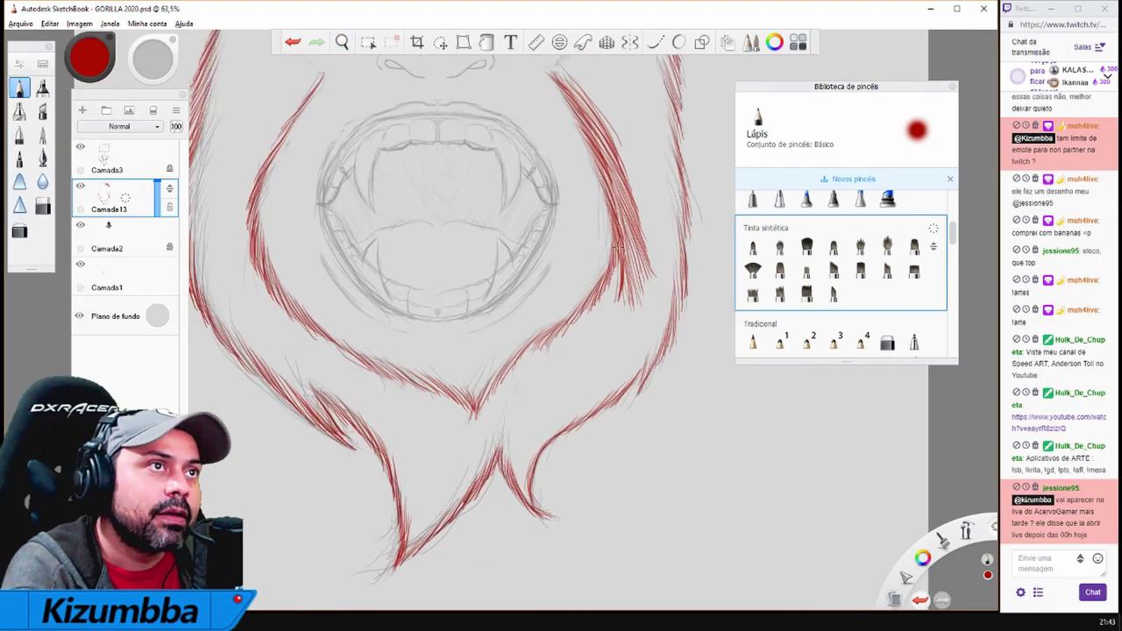
pyautogui.moveTo(593, 305)
pyautogui.mouseDown()
pyautogui.moveTo(573, 369)
pyautogui.moveTo(554, 383)
pyautogui.mouseUp()
pyautogui.moveTo(582, 312); pyautogui.dragTo(543, 390)
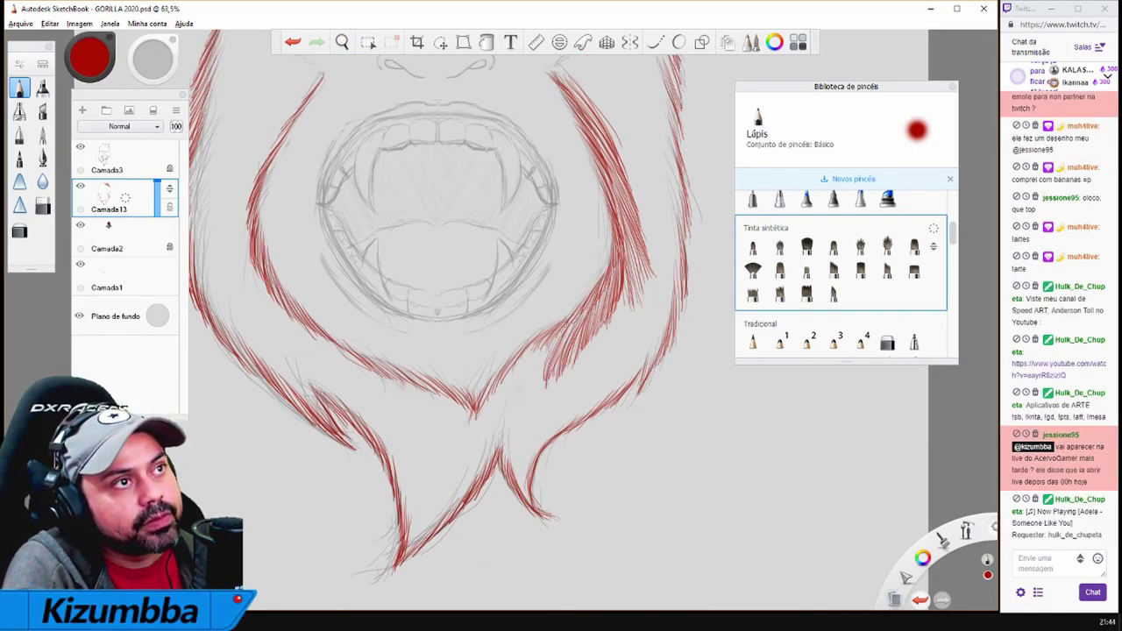
pyautogui.moveTo(553, 331)
pyautogui.mouseDown()
pyautogui.moveTo(498, 408)
pyautogui.moveTo(512, 407)
pyautogui.mouseUp()
pyautogui.press('Home')
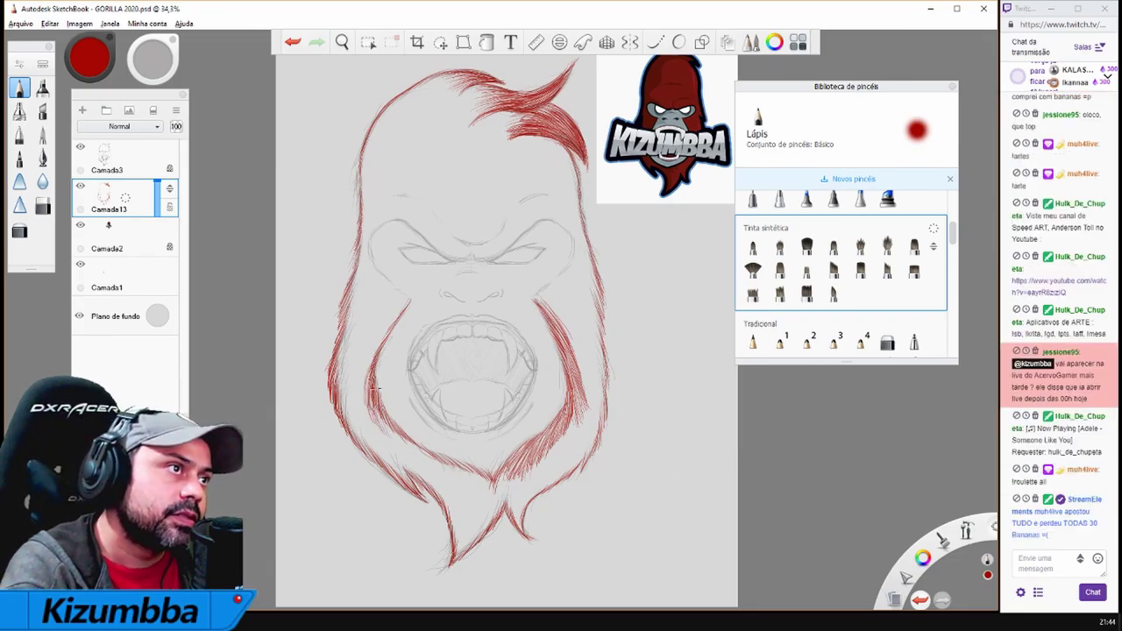
pyautogui.moveTo(393, 466)
pyautogui.mouseDown()
pyautogui.moveTo(417, 429)
pyautogui.moveTo(356, 407)
pyautogui.moveTo(340, 381)
pyautogui.mouseUp()
pyautogui.moveTo(349, 419); pyautogui.dragTo(334, 331)
pyautogui.hotkey('ctrl', 'z')
pyautogui.hotkey('ctrl', 'z')
pyautogui.hotkey('ctrl', 'z')
# Fill the left outer cheek contour with dense red Lápis hair strokes from beside the eye down to the jaw
pyautogui.click(19, 88)
pyautogui.click(444, 292)
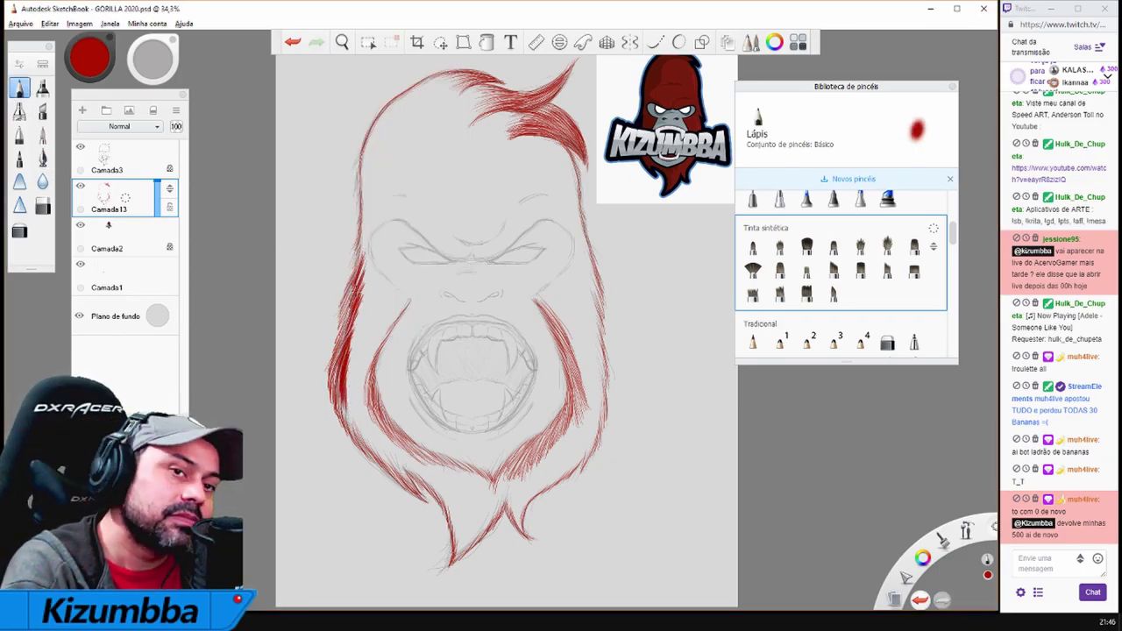
pyautogui.moveTo(360, 443)
pyautogui.mouseDown()
pyautogui.moveTo(350, 389)
pyautogui.moveTo(379, 418)
pyautogui.mouseUp()
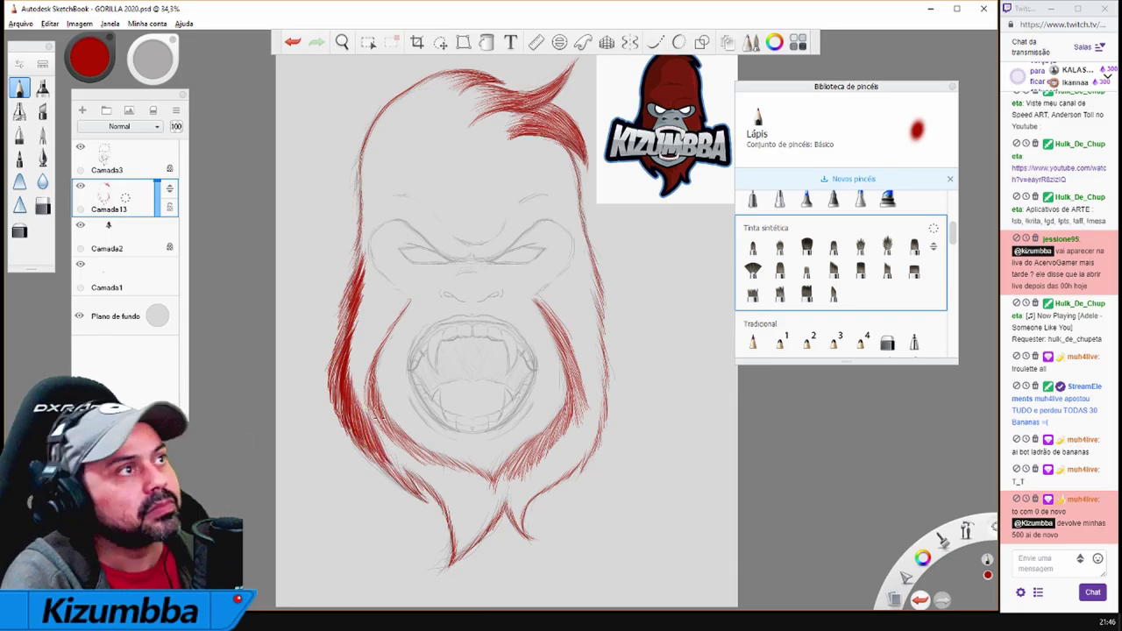
pyautogui.moveTo(394, 457); pyautogui.dragTo(451, 513)
# Fill the lower left jaw and the longer beard point with dense overlapping red hair strokes
pyautogui.scroll(3, 451, 513)
pyautogui.moveTo(420, 241); pyautogui.dragTo(465, 307)
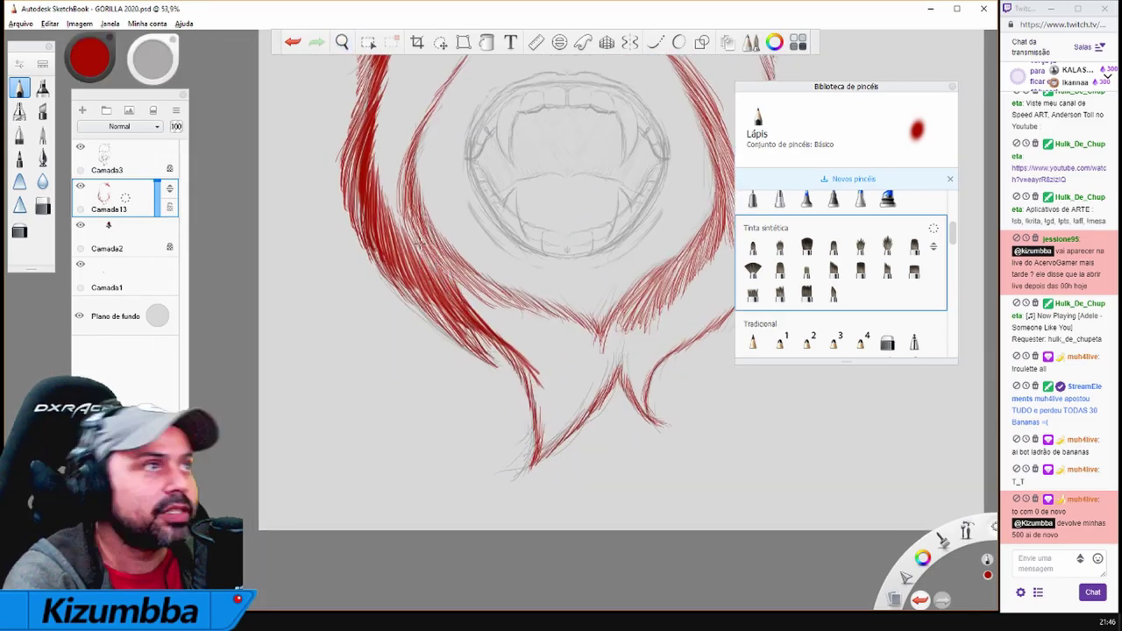
pyautogui.moveTo(447, 263); pyautogui.dragTo(523, 373)
pyautogui.moveTo(493, 327); pyautogui.dragTo(554, 465)
pyautogui.moveTo(545, 417); pyautogui.dragTo(528, 350)
# Lasso the open mouth on the pencil sketch layer Camada3 and stretch it vertically
pyautogui.scroll(-3, 520, 386)
pyautogui.click(19, 23)
pyautogui.click(35, 90)
pyautogui.click(440, 42)
pyautogui.moveTo(494, 240); pyautogui.dragTo(532, 232)
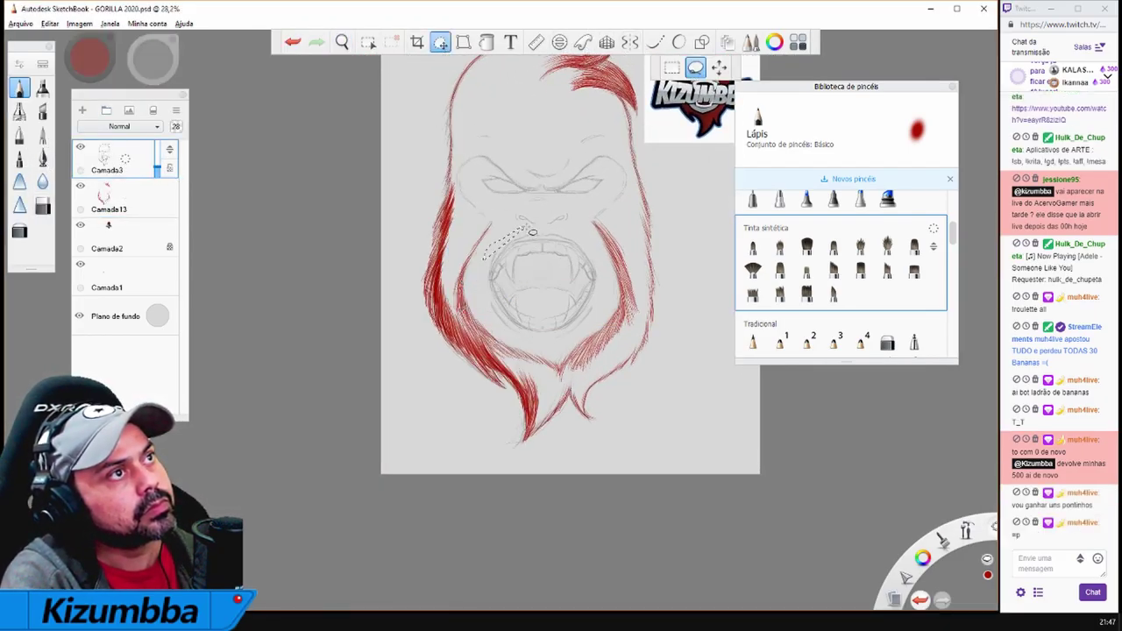
pyautogui.moveTo(566, 350)
pyautogui.mouseDown()
pyautogui.moveTo(549, 336)
pyautogui.moveTo(572, 299)
pyautogui.mouseUp()
pyautogui.click(600, 380)
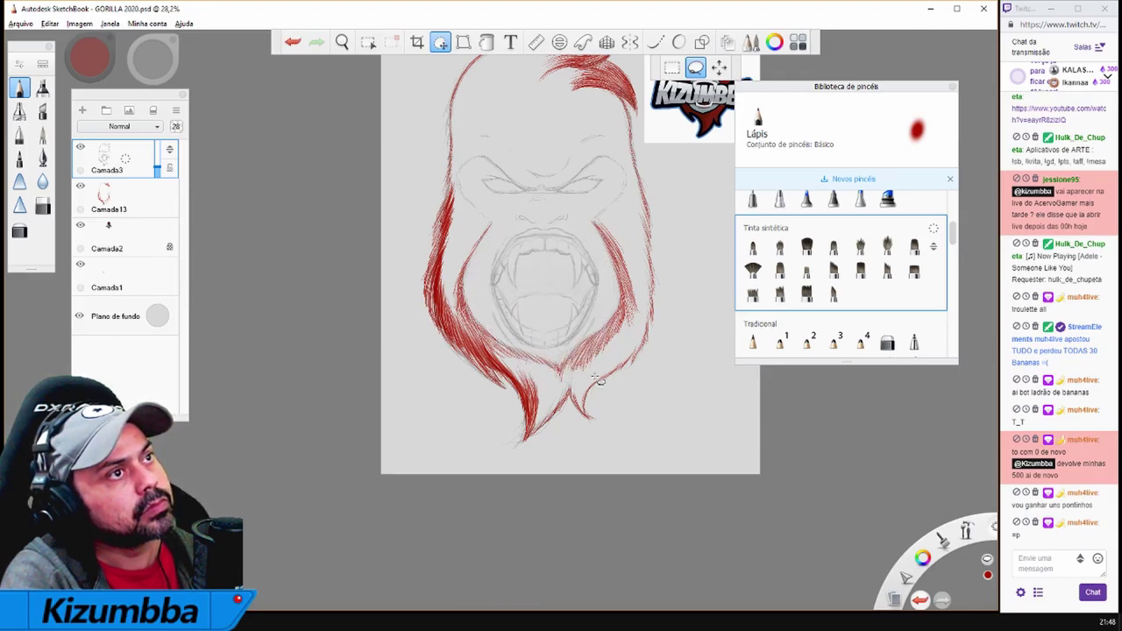
# Return to the Lápis brush on layer Camada13 and thicken both beard points and the lower right cheek contour with red fur
pyautogui.click(19, 87)
pyautogui.click(123, 198)
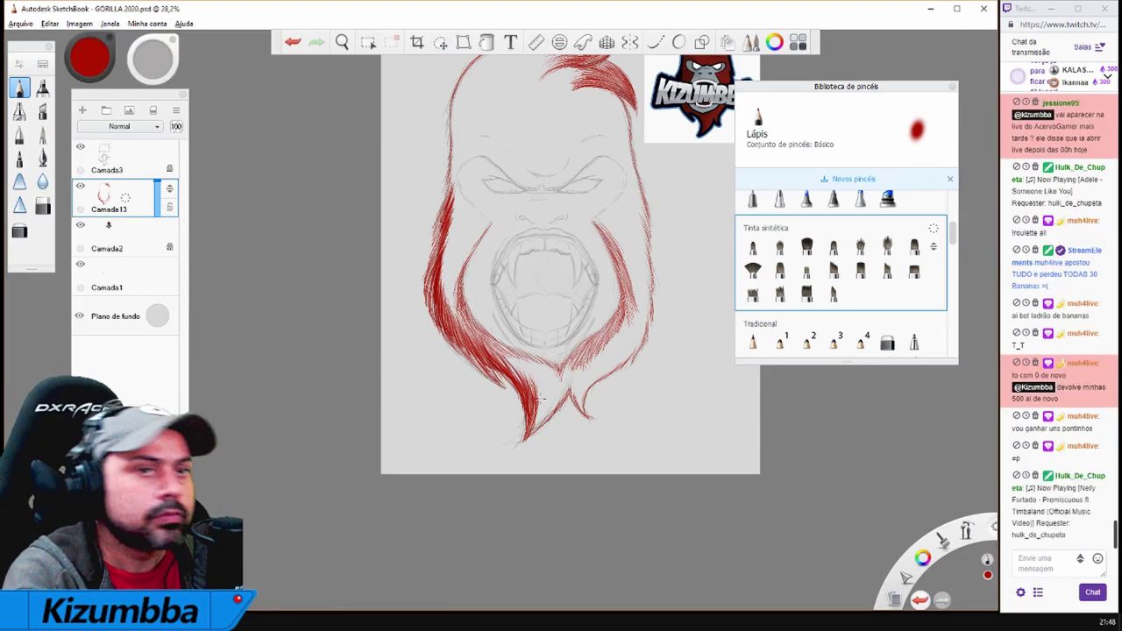
pyautogui.scroll(3, 557, 373)
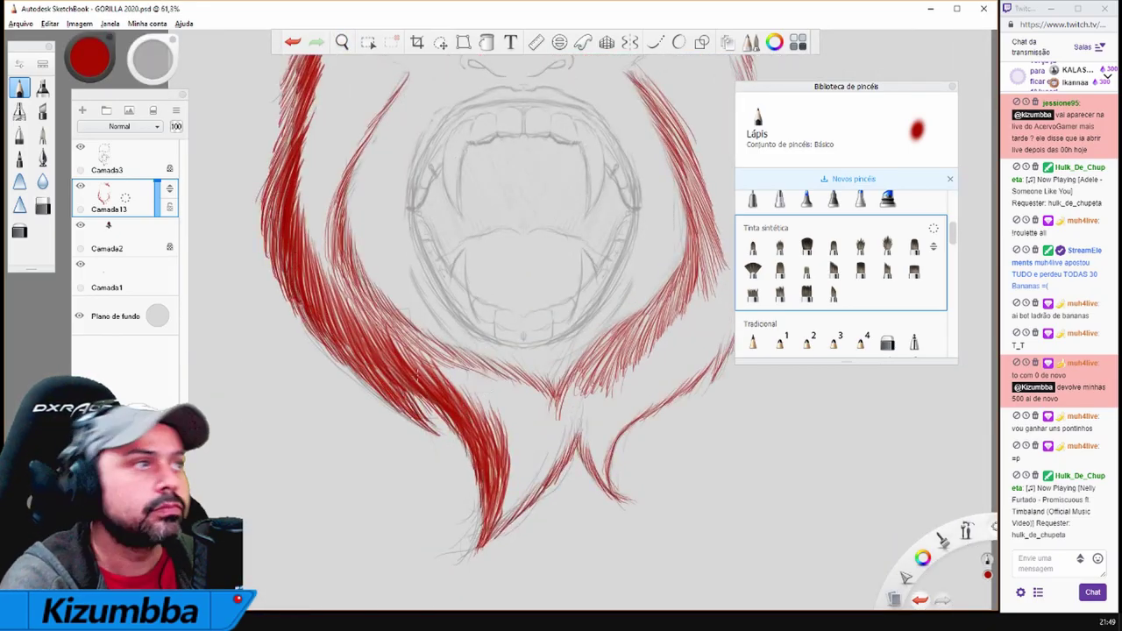
pyautogui.press('space')
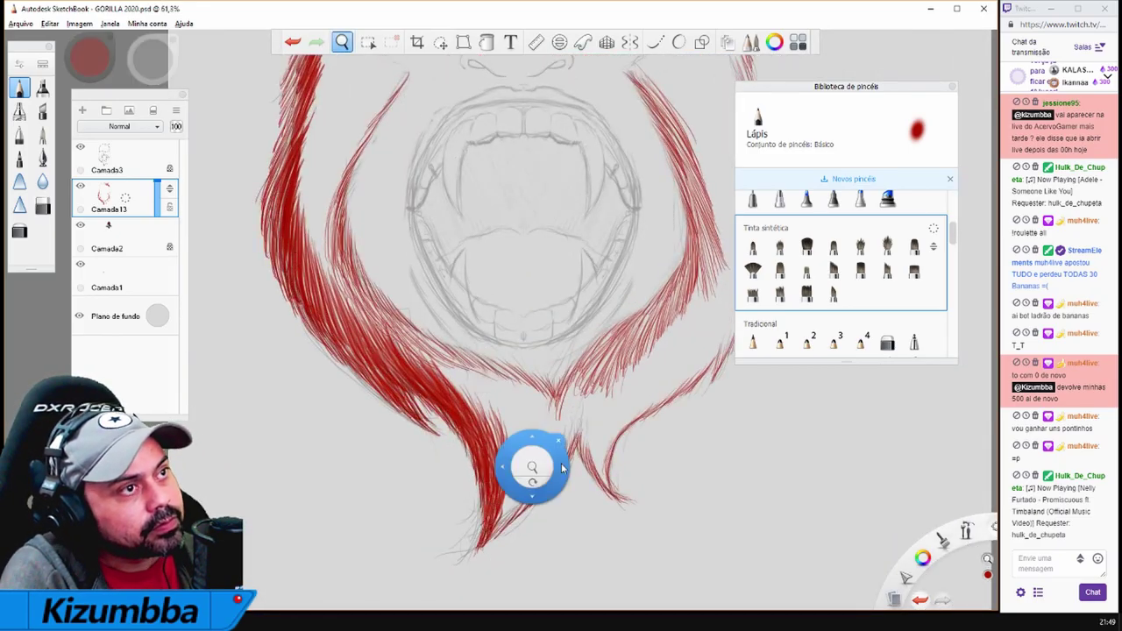
pyautogui.moveTo(497, 479); pyautogui.dragTo(617, 433)
pyautogui.moveTo(604, 390)
pyautogui.mouseDown()
pyautogui.moveTo(619, 413)
pyautogui.moveTo(628, 376)
pyautogui.moveTo(587, 384)
pyautogui.mouseUp()
pyautogui.press('space')
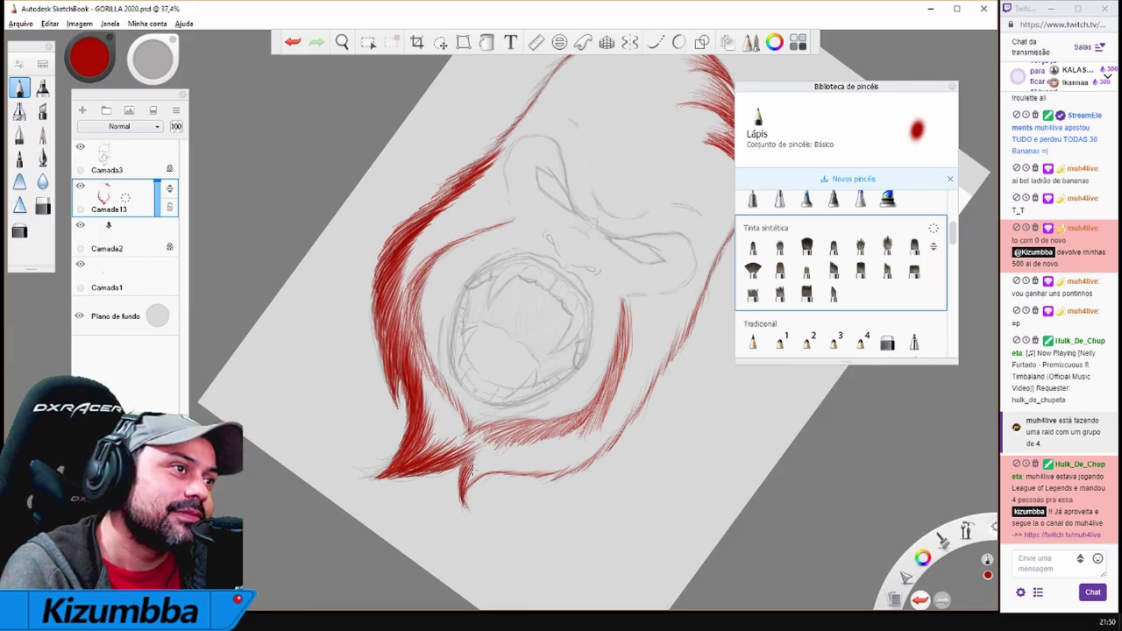
pyautogui.moveTo(529, 285)
pyautogui.mouseDown()
pyautogui.moveTo(509, 396)
pyautogui.moveTo(430, 298)
pyautogui.mouseUp()
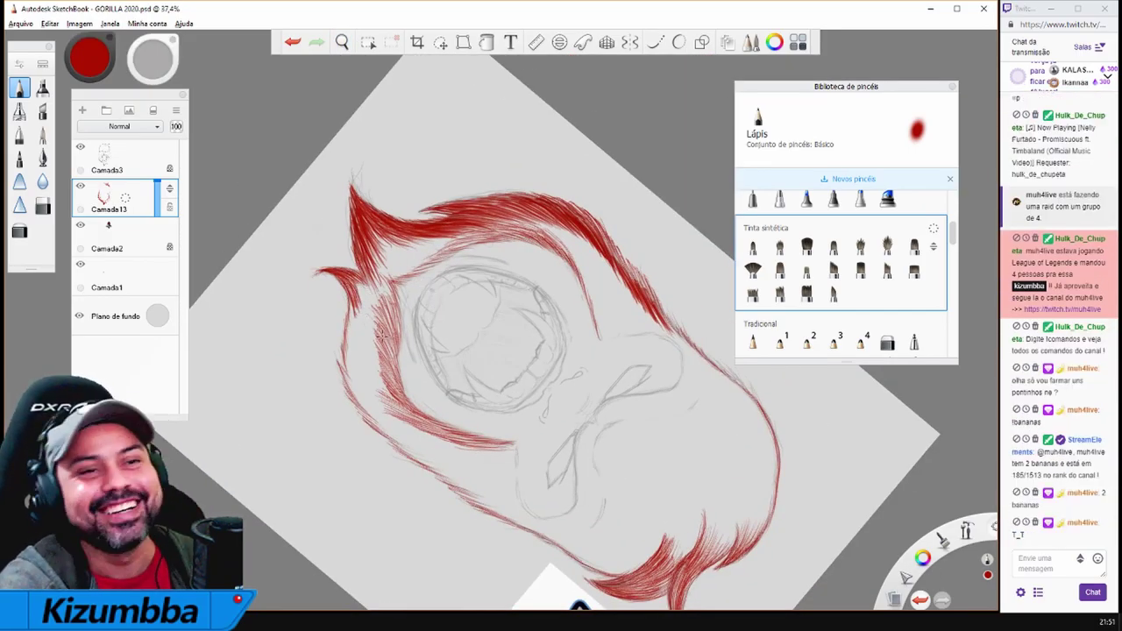
pyautogui.moveTo(361, 281)
pyautogui.mouseDown()
pyautogui.moveTo(341, 367)
pyautogui.moveTo(353, 396)
pyautogui.mouseUp()
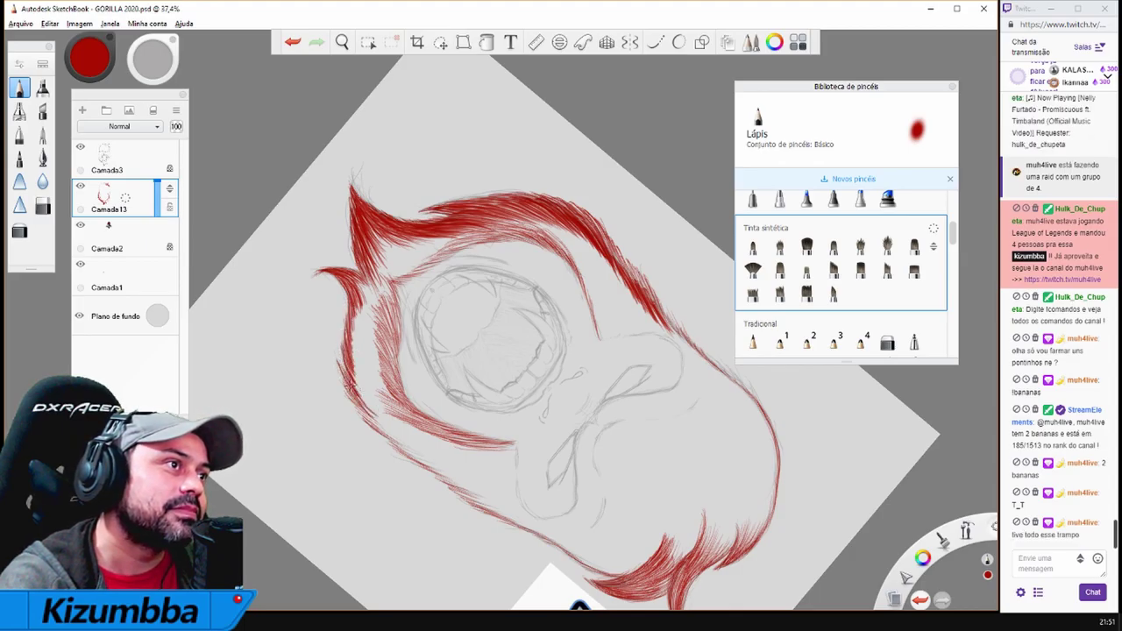
# Switch to the browser, go to streamelements.com and open the channel's loyalty settings
pyautogui.hotkey('alt', 'Tab')
pyautogui.click(548, 15)
pyautogui.write('streamelements.com')
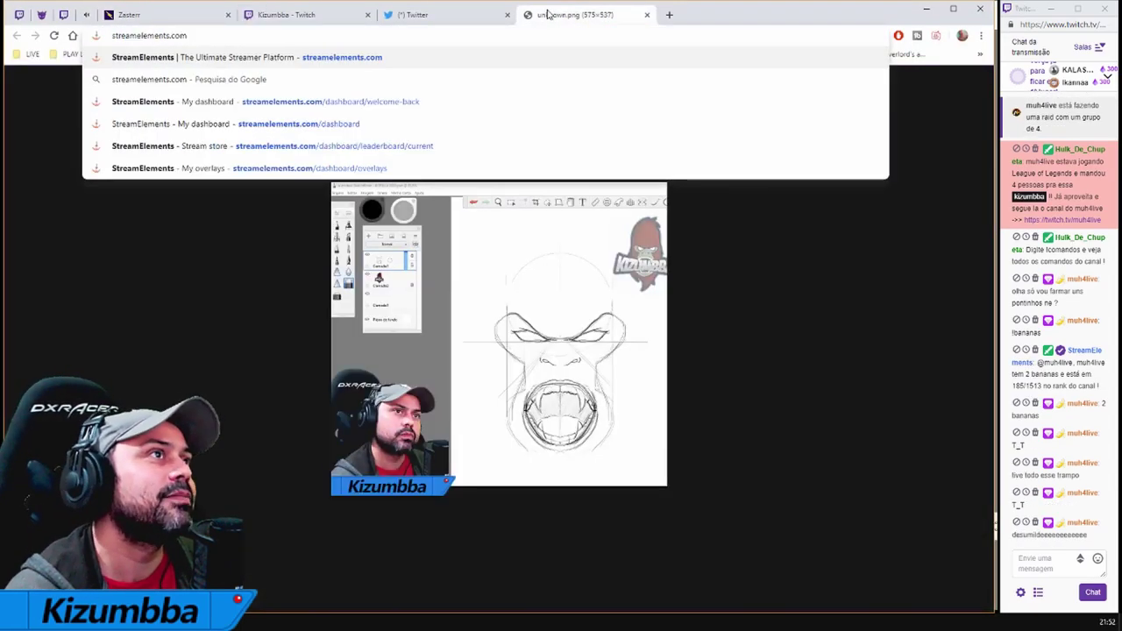
pyautogui.press('Return')
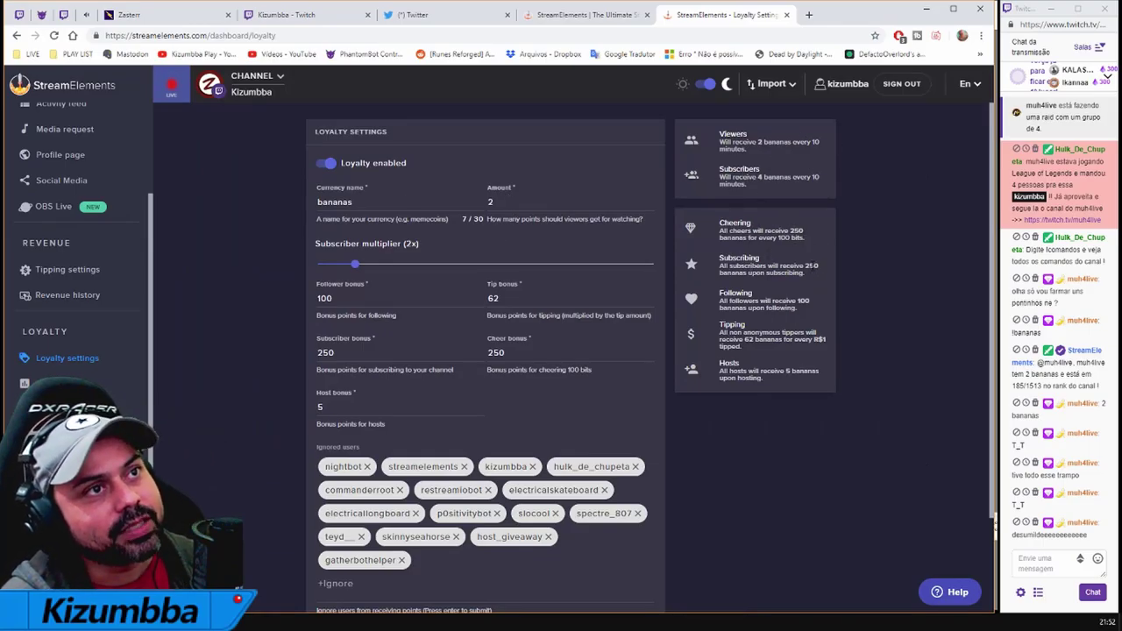
# Examine the tipping and host bonus rules in the StreamElements loyalty settings
pyautogui.moveTo(826, 344); pyautogui.dragTo(814, 341)
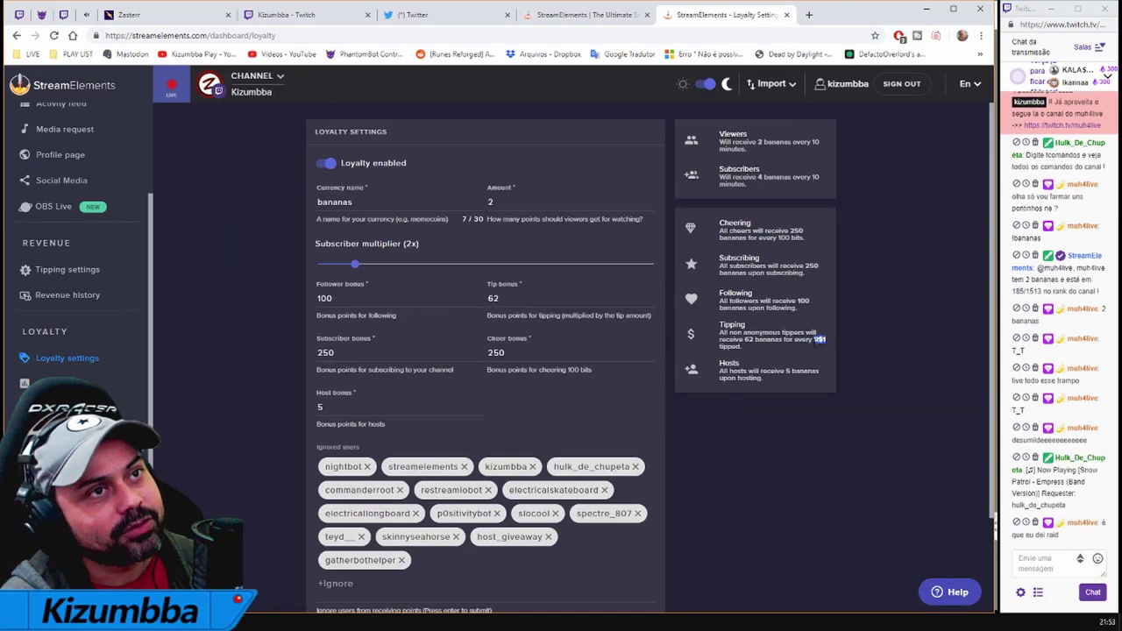
pyautogui.click(787, 378)
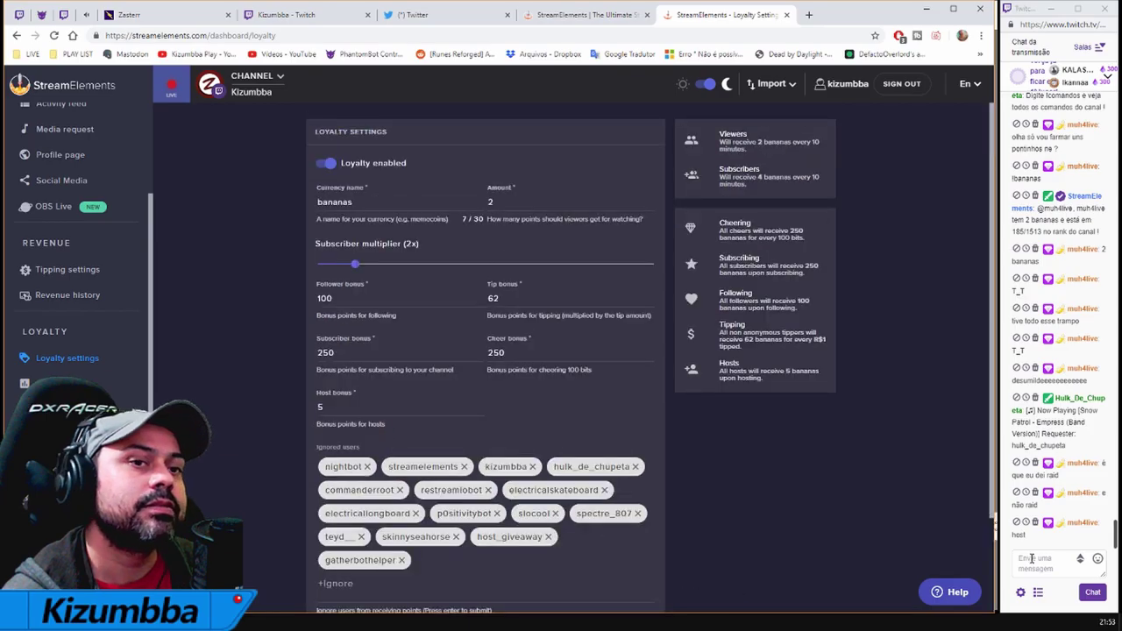
pyautogui.hotkey('alt', 'Tab')
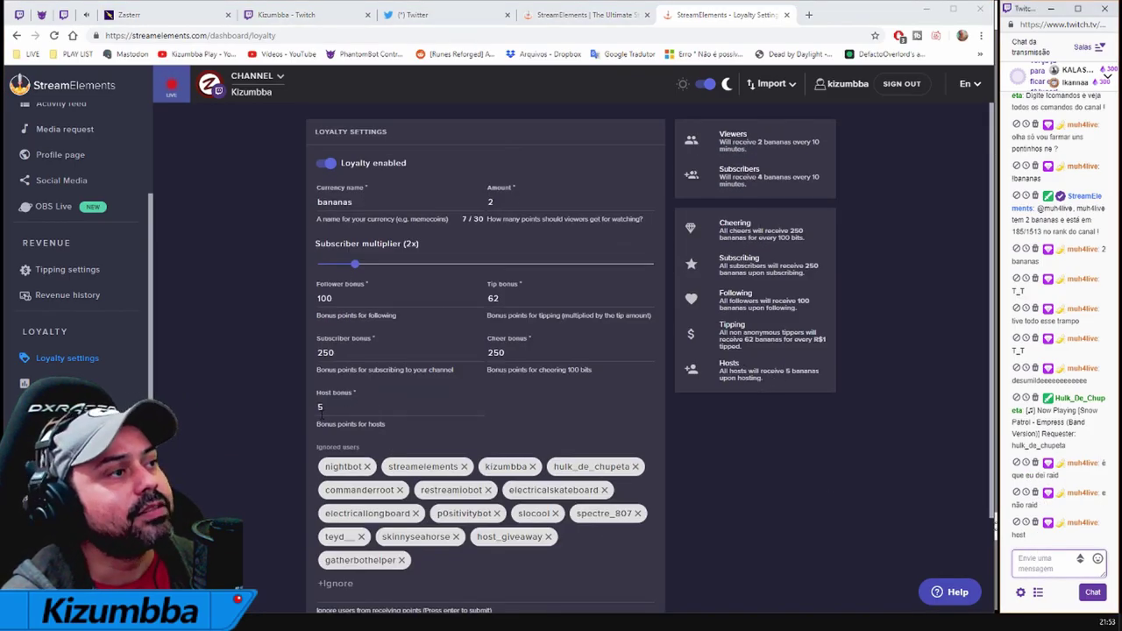
pyautogui.moveTo(765, 379); pyautogui.dragTo(719, 364)
pyautogui.scroll(-2, 561, 534)
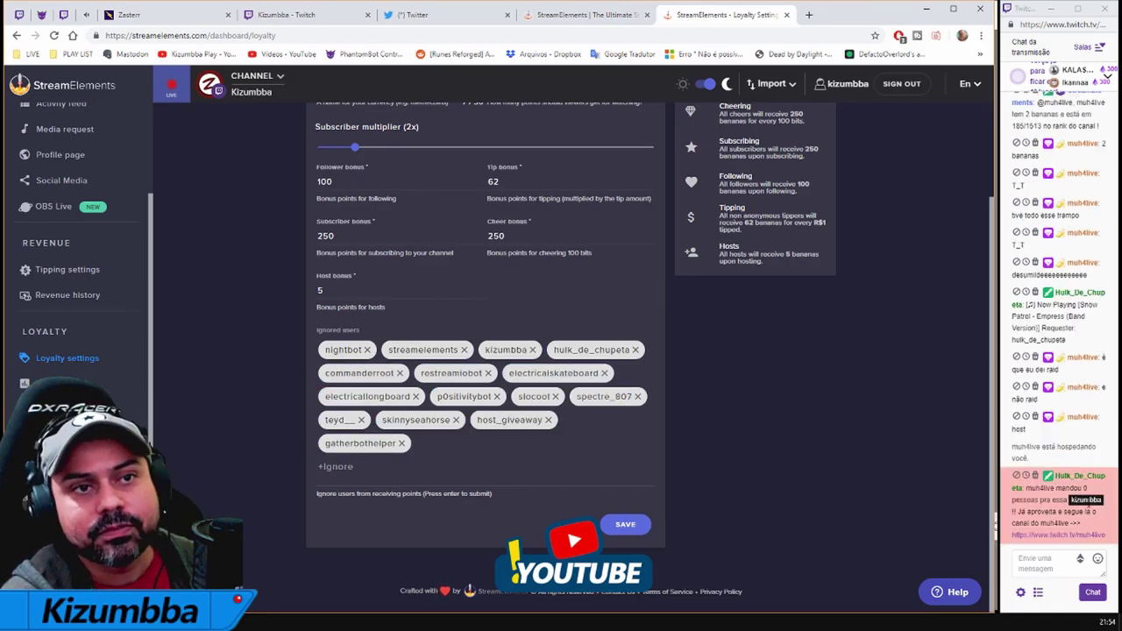
# Send the !bonus command in the Twitch chat to give the viewer 5 bananas
pyautogui.click(1059, 564)
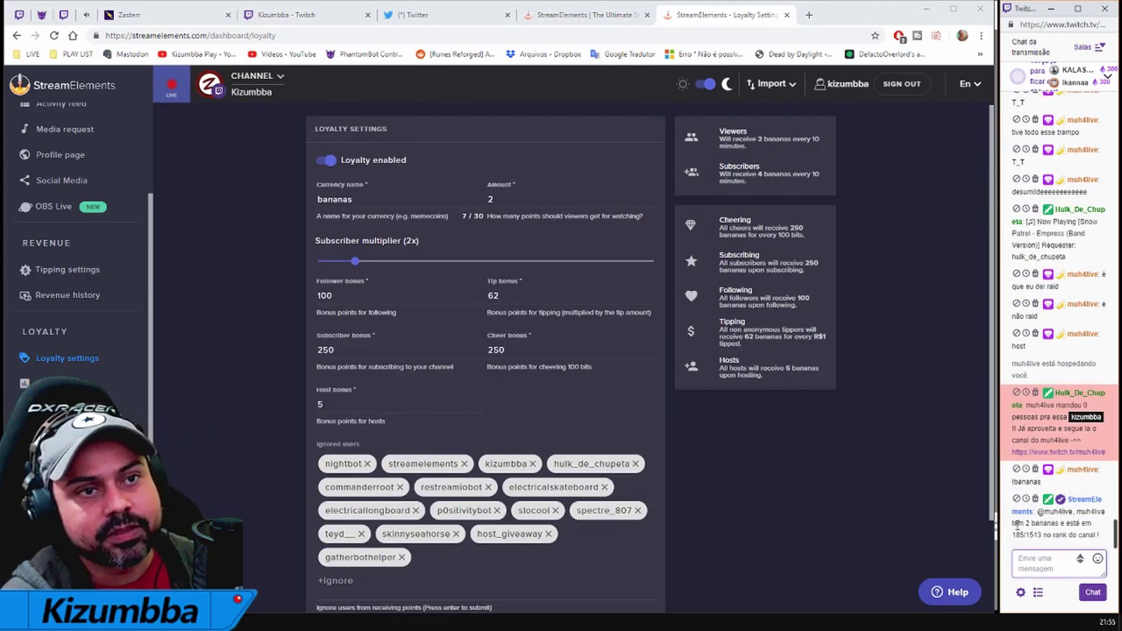
pyautogui.write('!bonus')
pyautogui.press('Return')
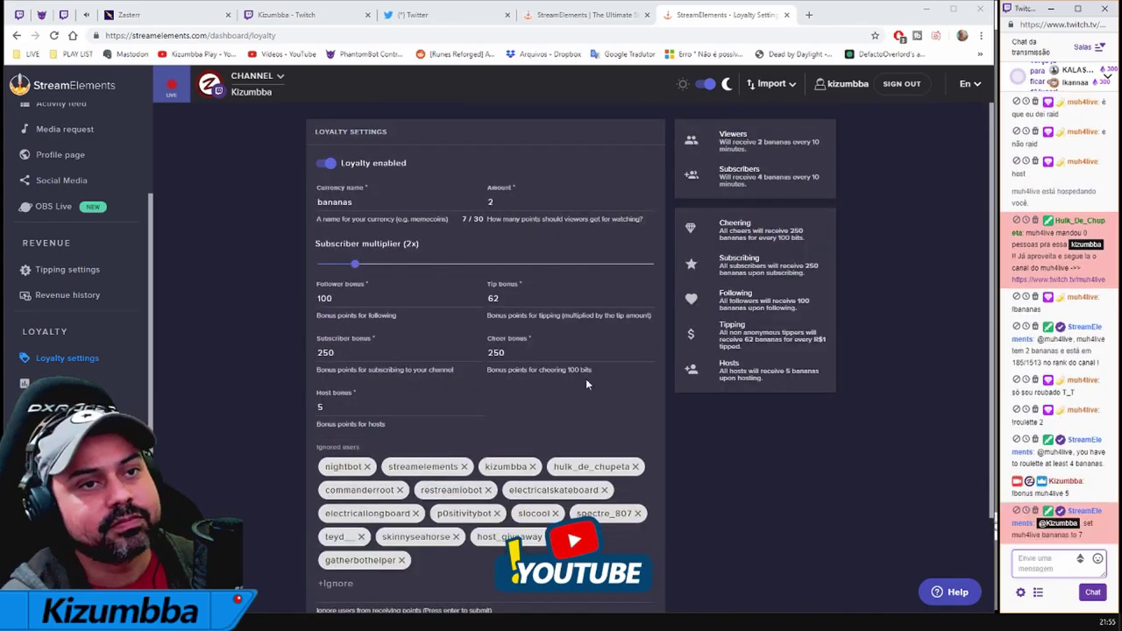
# Close the StreamElements pages and switch back to the gorilla drawing in SketchBook
pyautogui.click(750, 463)
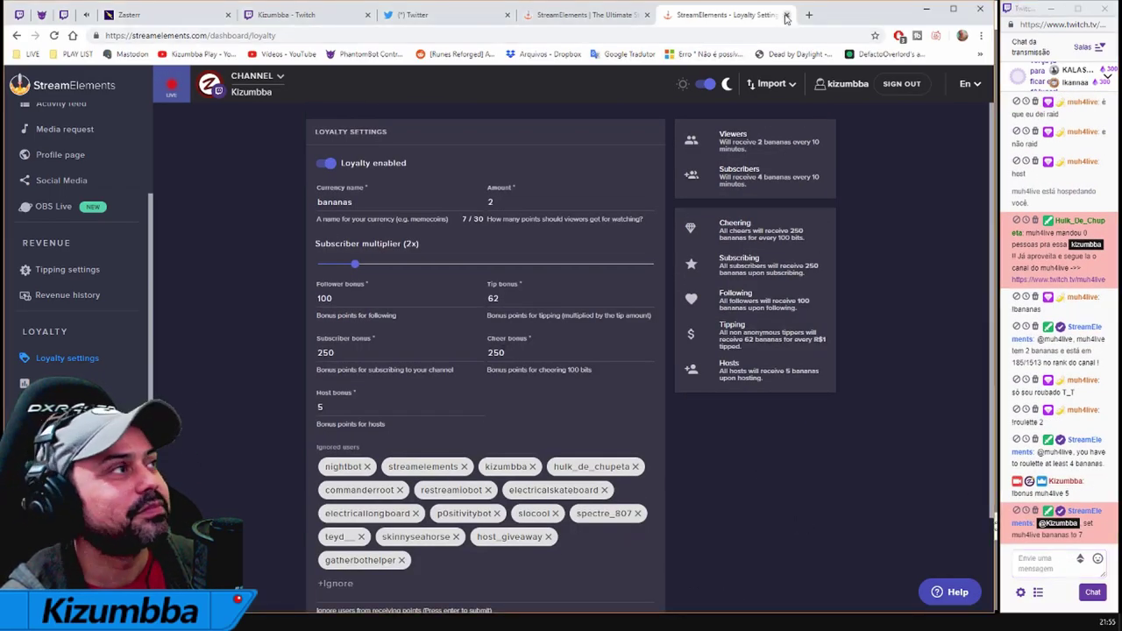
pyautogui.click(787, 15)
pyautogui.hotkey('ctrl', 'w')
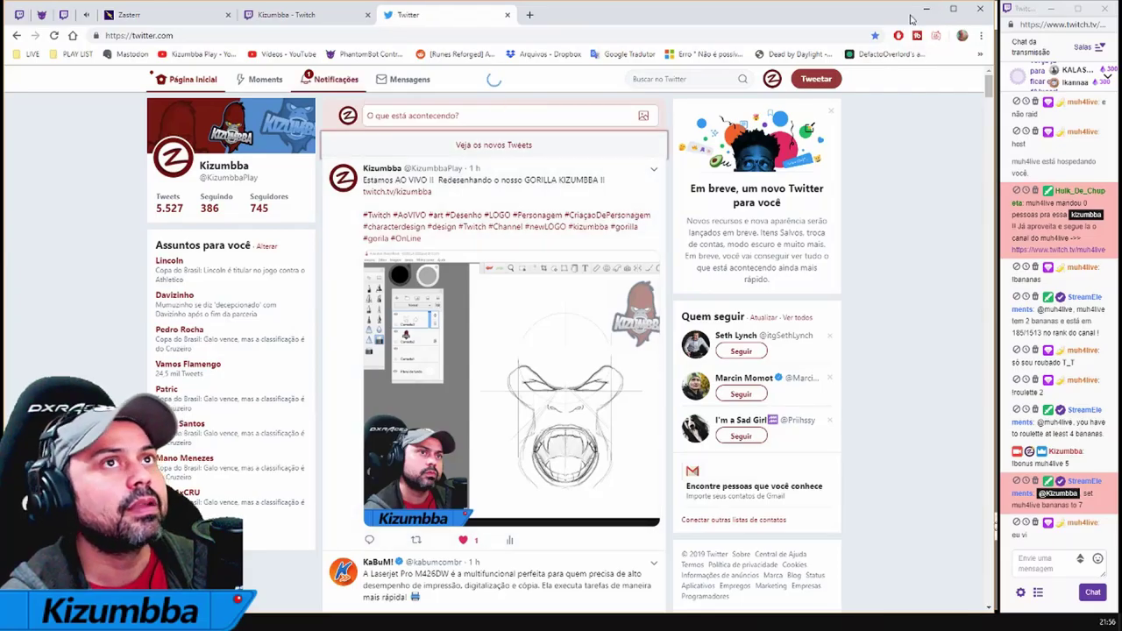
pyautogui.hotkey('alt', 'Tab')
pyautogui.press('space')
pyautogui.click(491, 333)
pyautogui.hotkey('alt', 'a')
pyautogui.press('Escape')
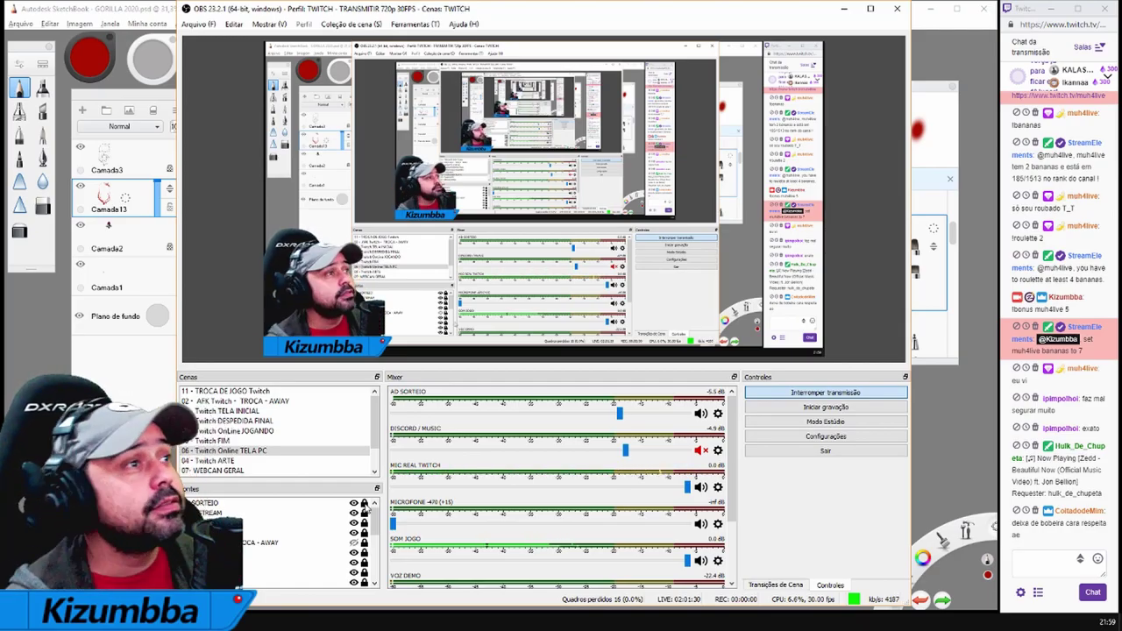
# Minimize OBS and delete the red fur layer Camada13 from the gorilla drawing
pyautogui.click(843, 8)
pyautogui.click(113, 198)
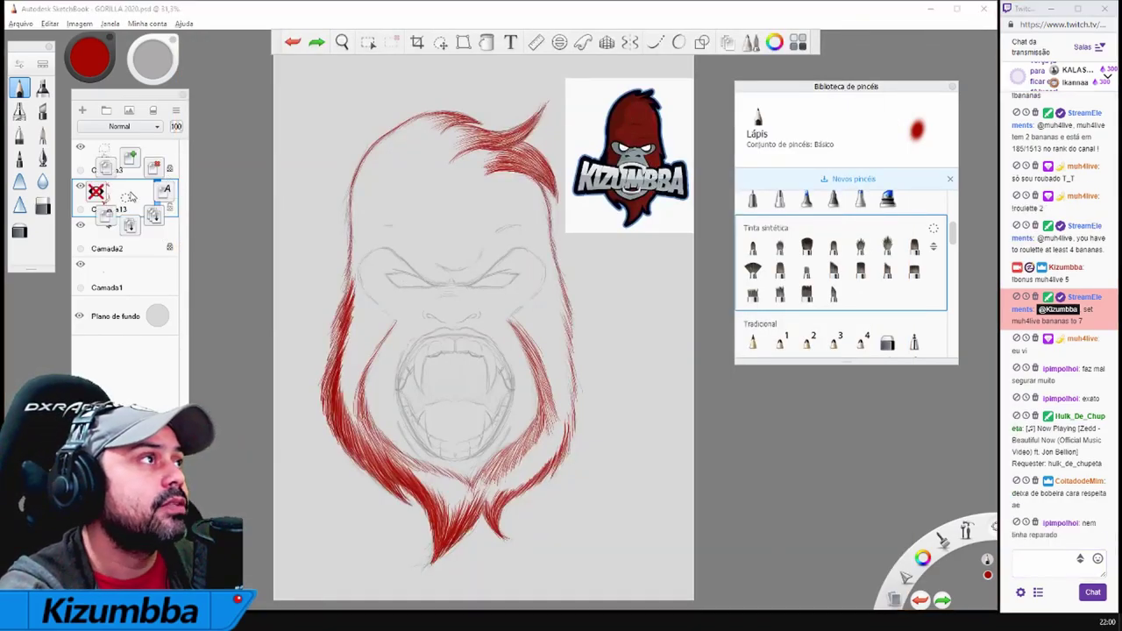
pyautogui.click(93, 190)
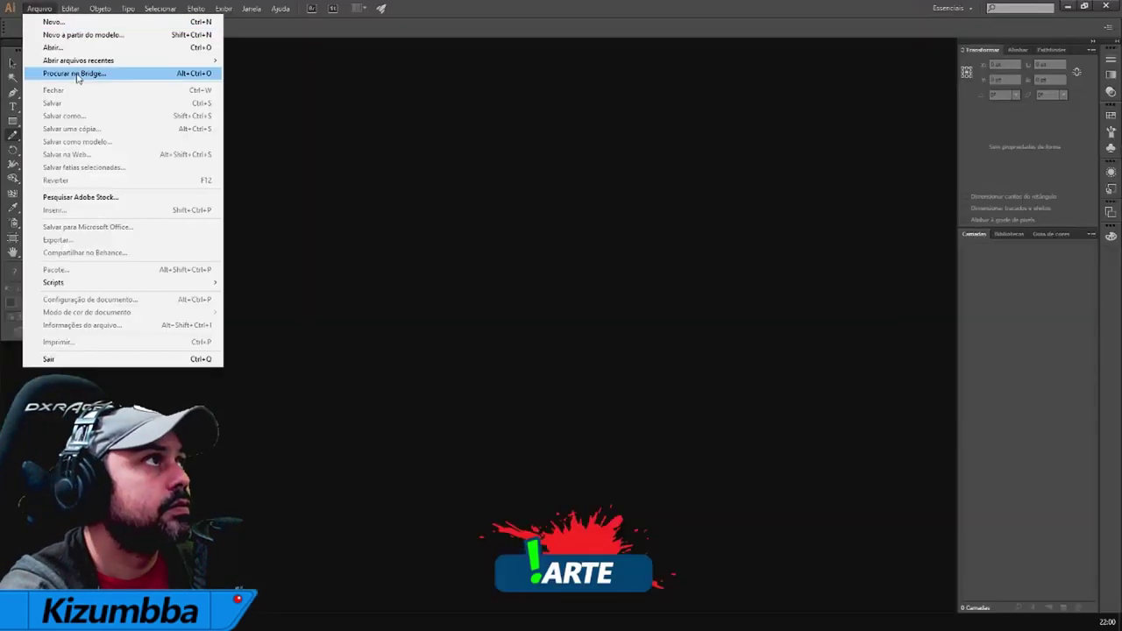
# Open the recent file Kong_Placa.ai in Illustrator and widen its window beside the Twitch chat
pyautogui.moveTo(100, 60)
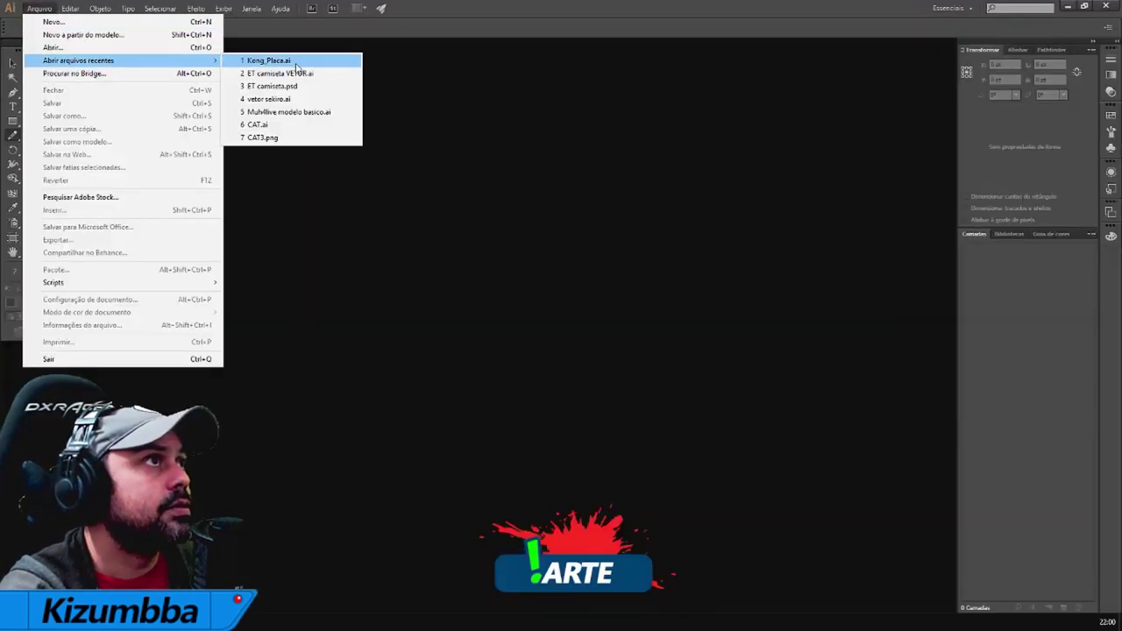
pyautogui.click(290, 58)
pyautogui.moveTo(526, 7); pyautogui.dragTo(702, 11)
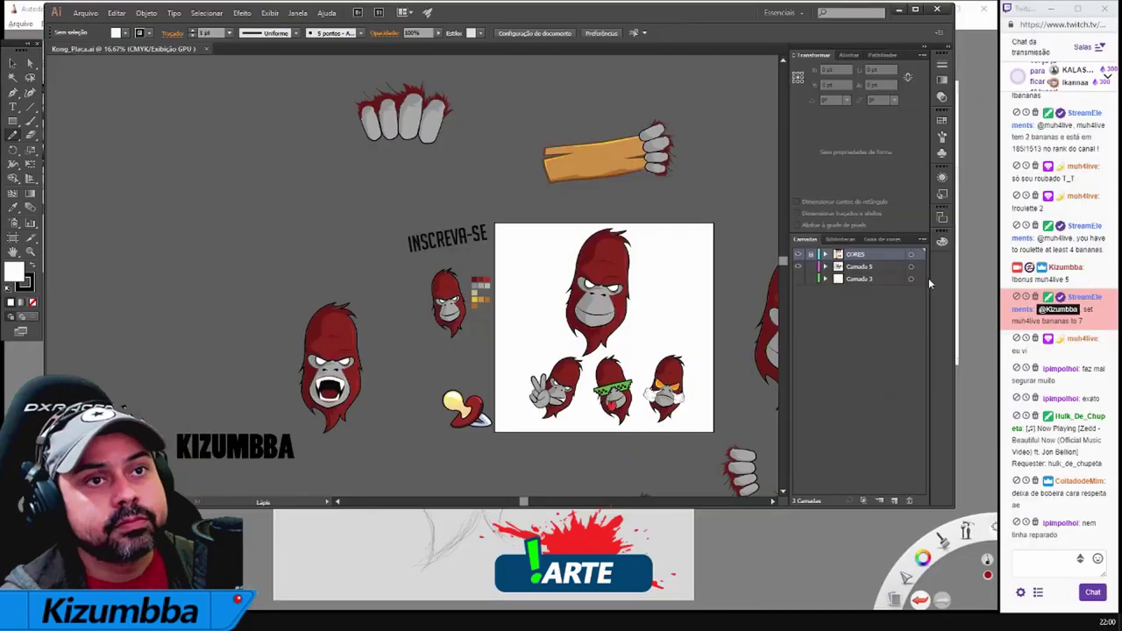
pyautogui.moveTo(947, 385); pyautogui.dragTo(989, 386)
pyautogui.click(307, 623)
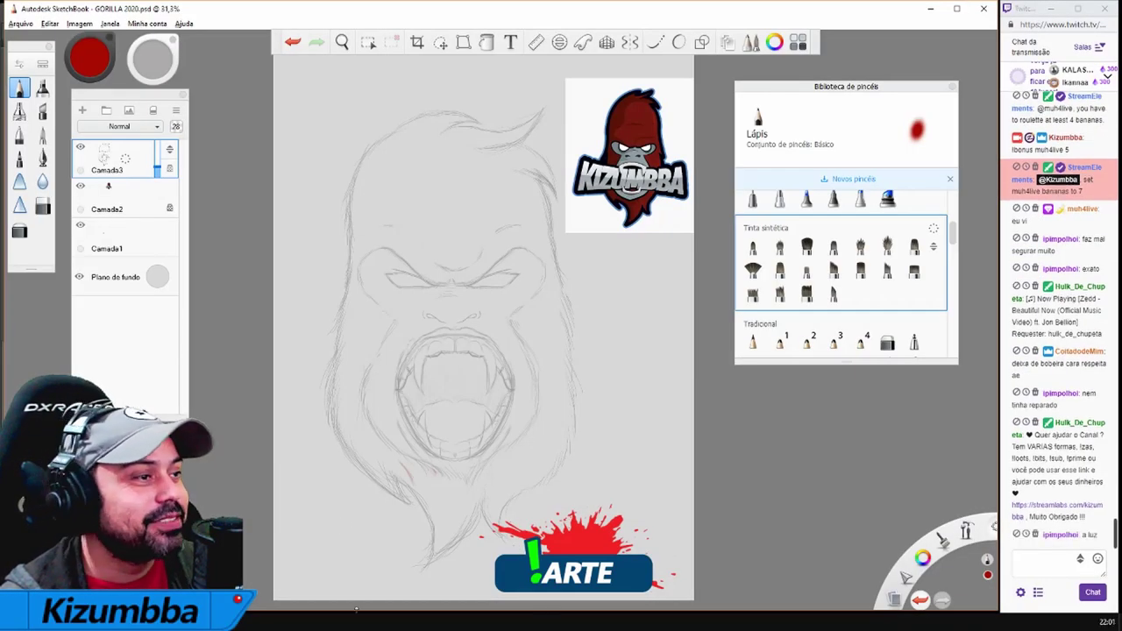
pyautogui.click(307, 579)
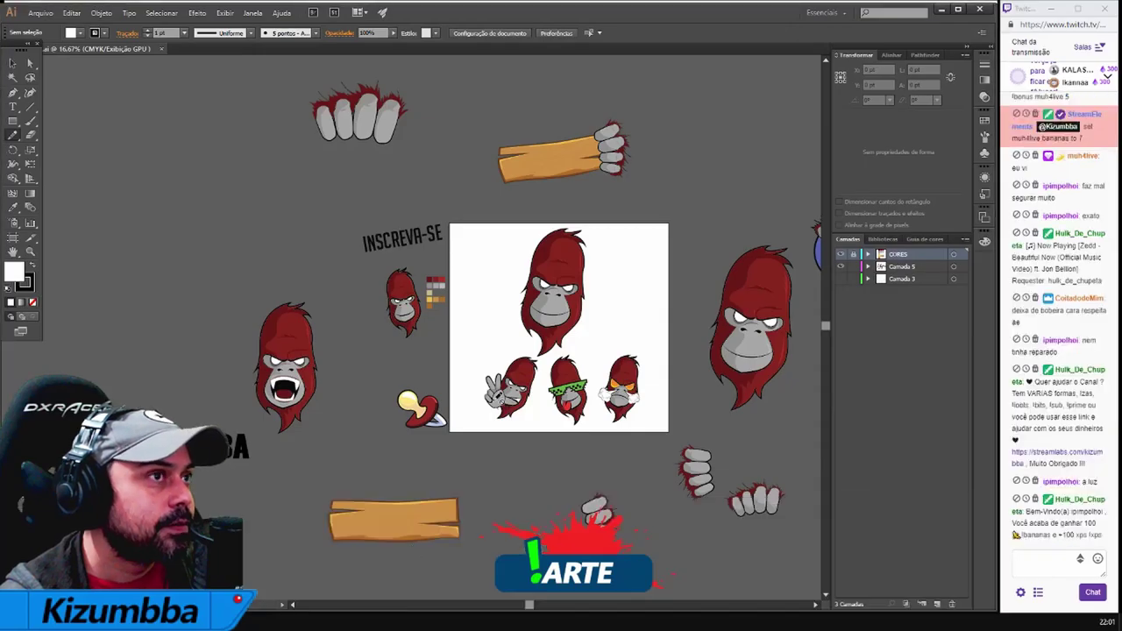
# Copy the roaring red gorilla head and create a new pixel-based document with a custom width
pyautogui.hscroll(2, 325, 377)
pyautogui.press('v')
pyautogui.moveTo(272, 391); pyautogui.dragTo(268, 316)
pyautogui.click(41, 13)
pyautogui.click(53, 23)
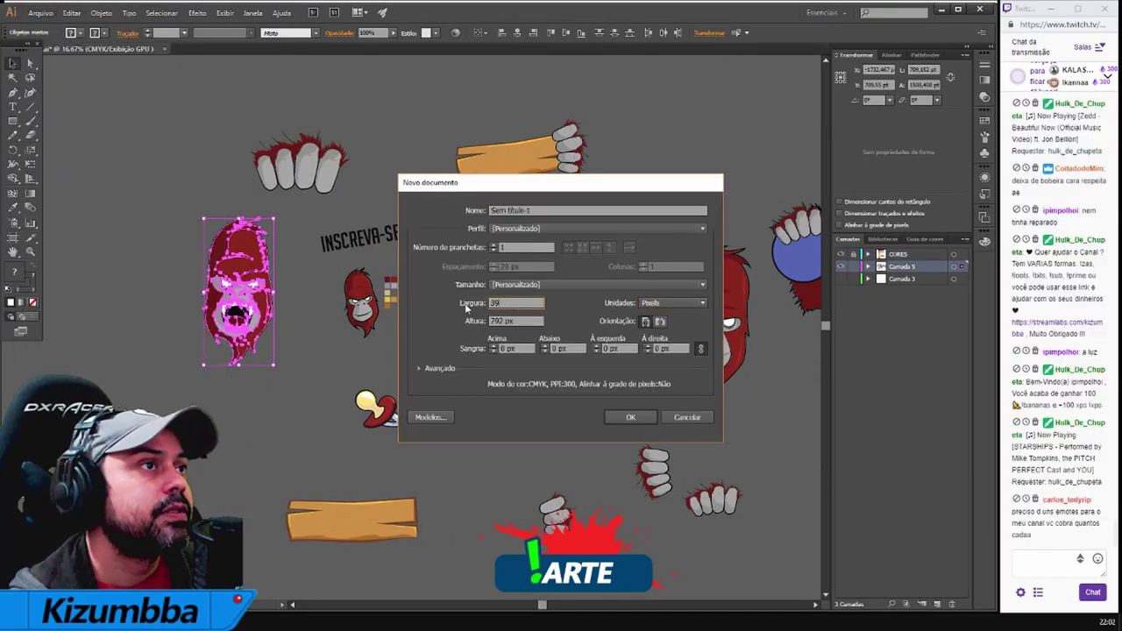
pyautogui.press('Return')
# Paste the roaring gorilla head into the new Illustrator document and adjust it on the artboard
pyautogui.hotkey('ctrl', 'v')
pyautogui.moveTo(466, 465); pyautogui.dragTo(531, 571)
pyautogui.click(563, 200)
# Switch to SketchBook and paste the roaring gorilla head as a new layer above the pencil sketch
pyautogui.moveTo(483, 531)
pyautogui.mouseDown()
pyautogui.moveTo(731, 518)
pyautogui.moveTo(483, 531)
pyautogui.mouseUp()
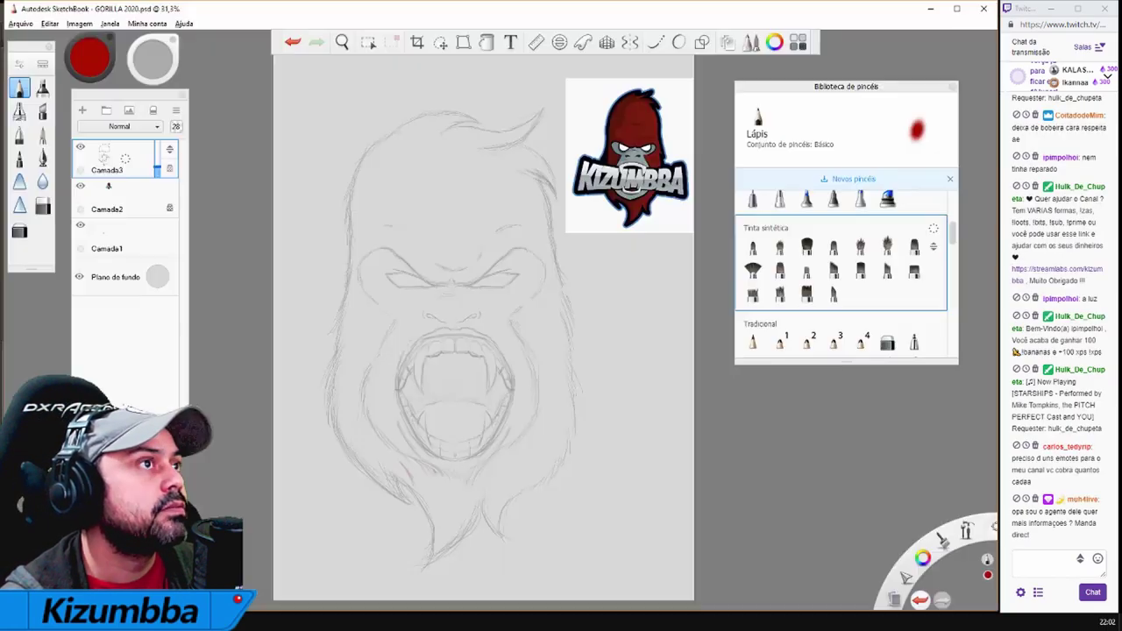
pyautogui.click(49, 22)
pyautogui.click(97, 96)
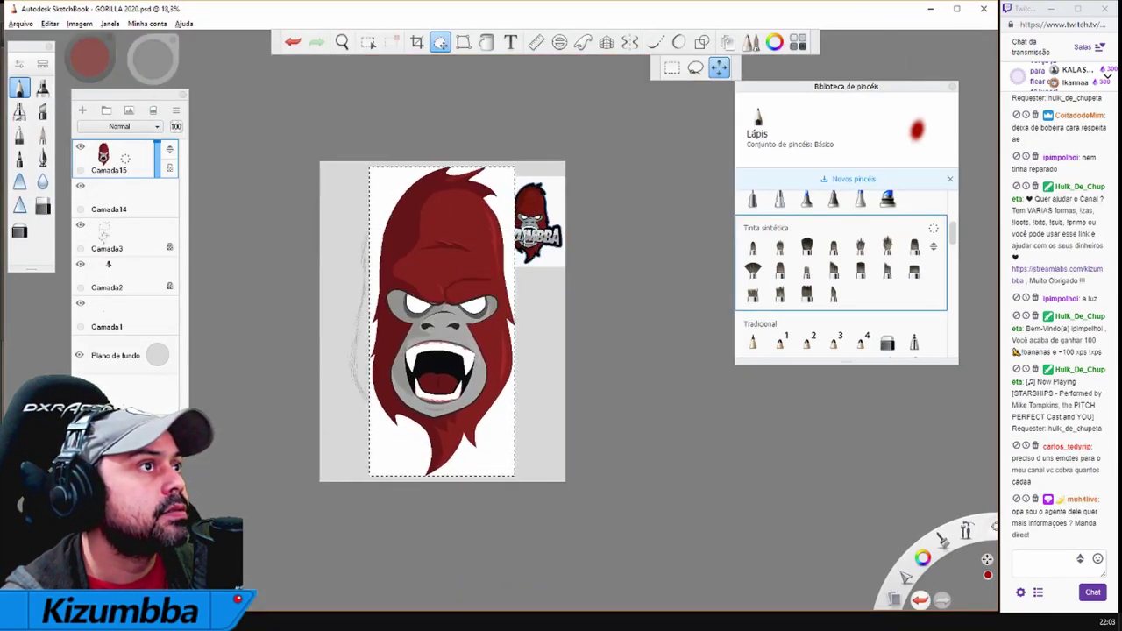
# Create a new layer above the roaring gorilla head, sample its dark red and paint fur strokes along the left edge
pyautogui.scroll(3, 658, 274)
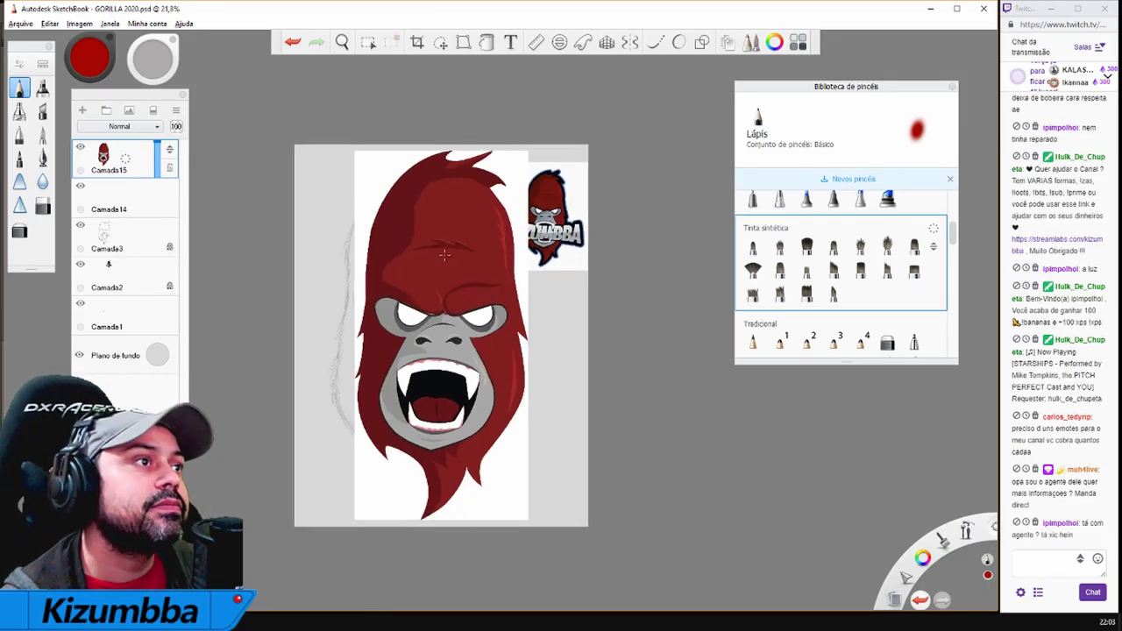
pyautogui.click(1055, 555)
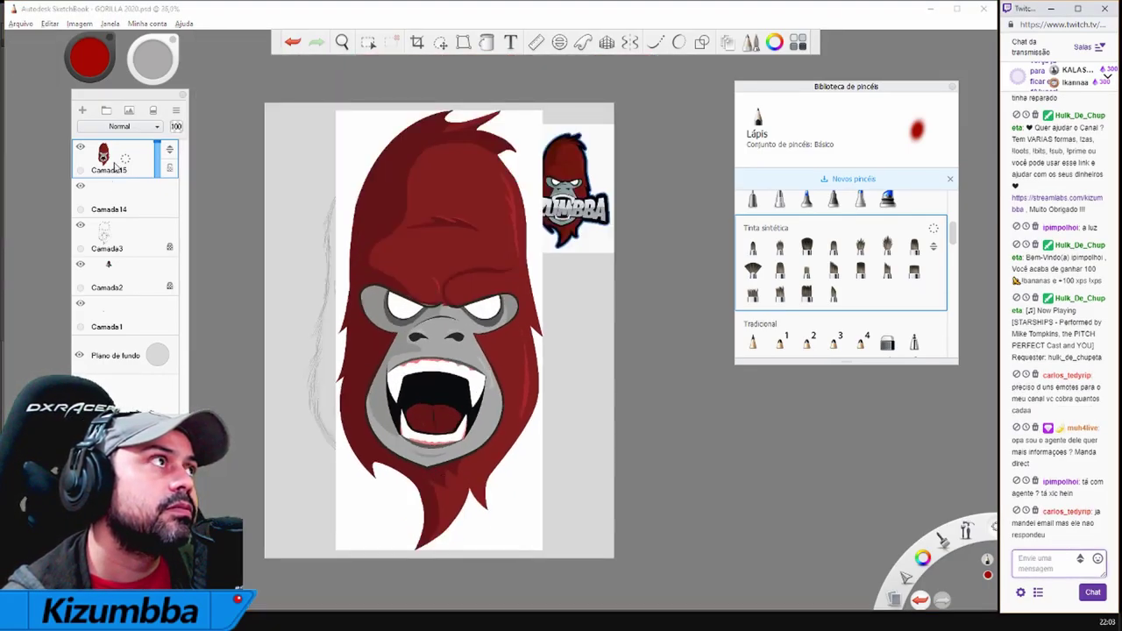
pyautogui.click(117, 165)
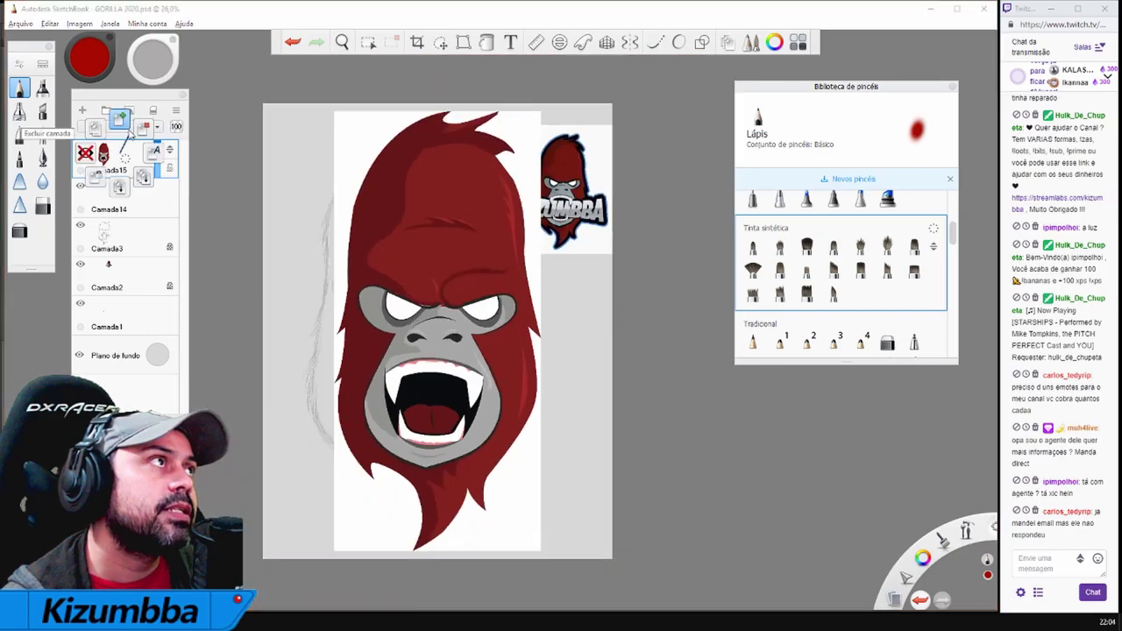
pyautogui.hotkey('ctrl', 'shift', 'n')
pyautogui.moveTo(491, 219); pyautogui.dragTo(375, 248)
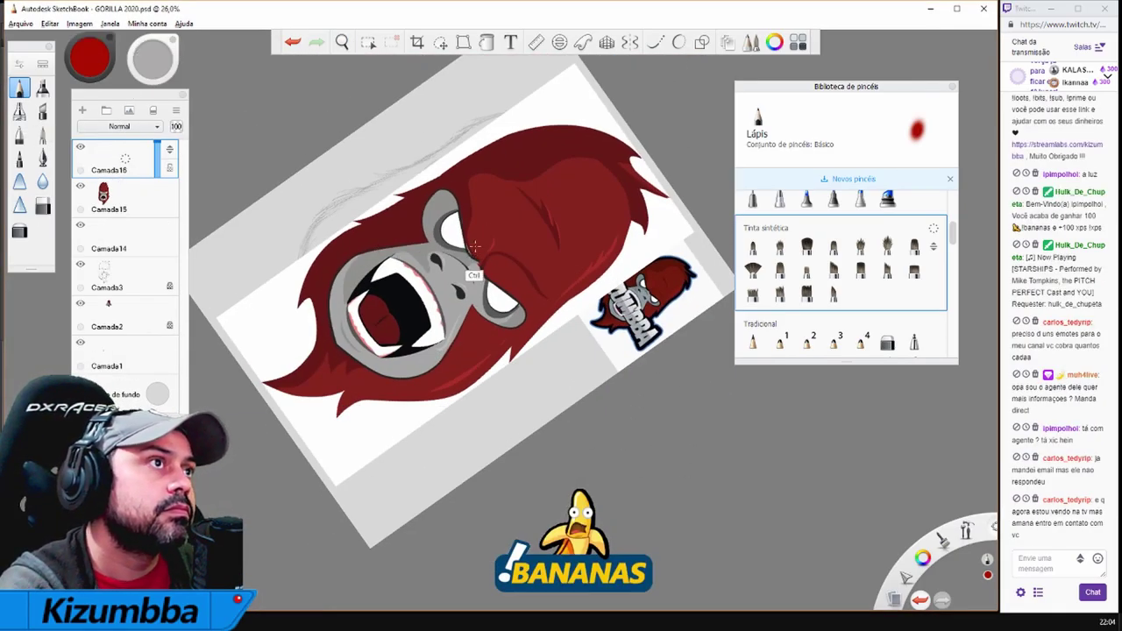
pyautogui.keyDown('alt'); pyautogui.click(474, 255); pyautogui.keyUp('alt')
pyautogui.moveTo(500, 172); pyautogui.dragTo(382, 423)
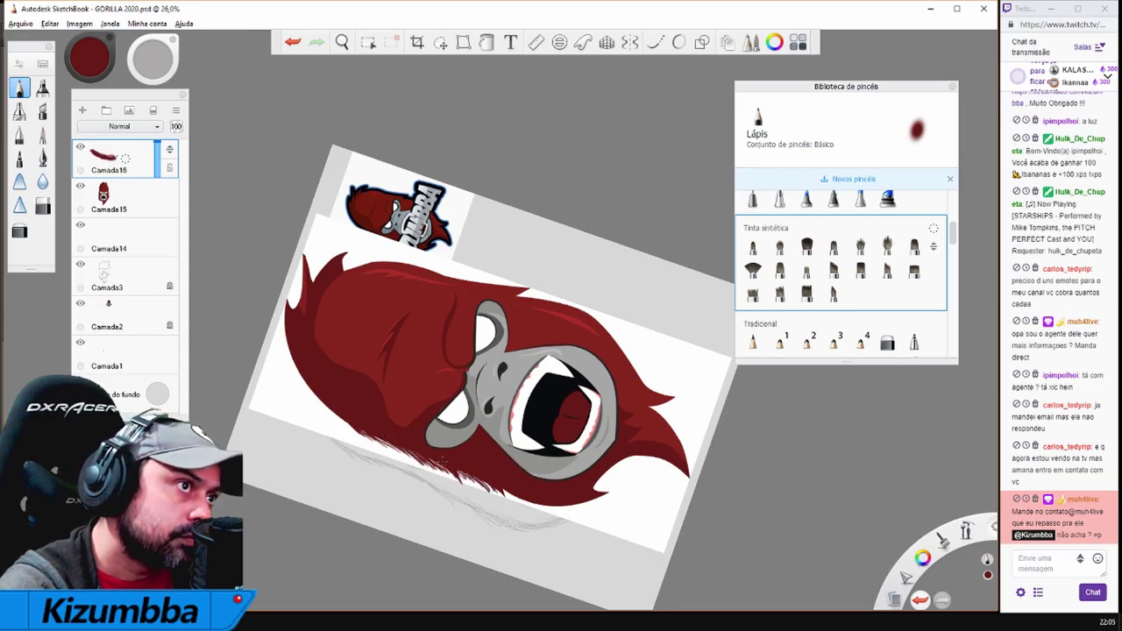
# Extend the dark red fur strokes down the head's left cheek and around the beard with the pencil brush
pyautogui.moveTo(460, 473); pyautogui.dragTo(503, 502)
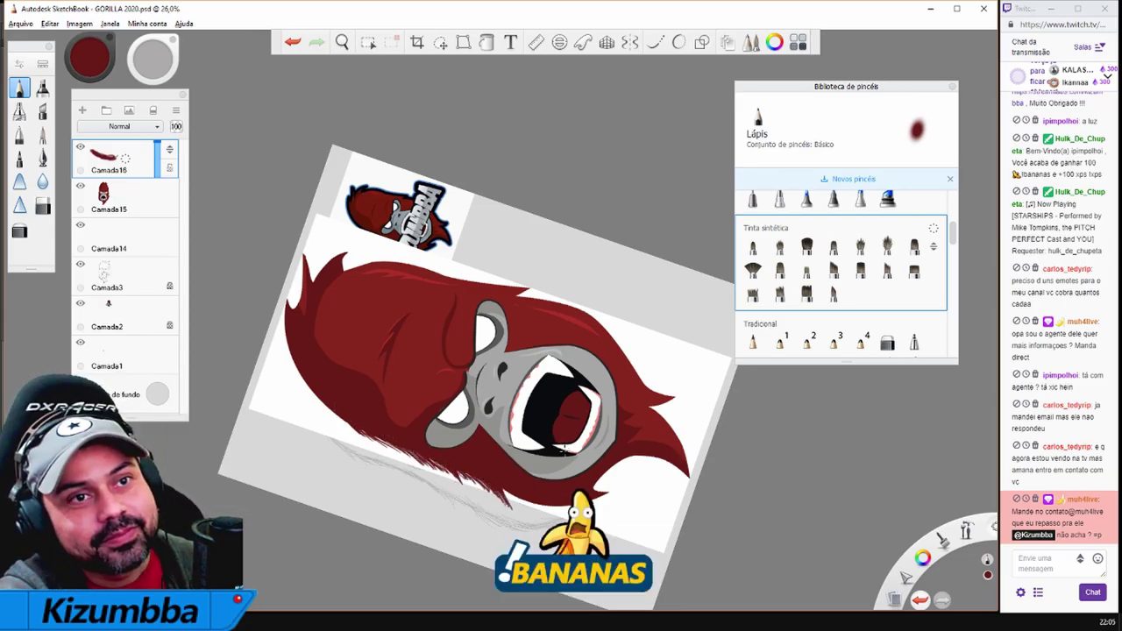
pyautogui.moveTo(564, 449); pyautogui.dragTo(424, 474)
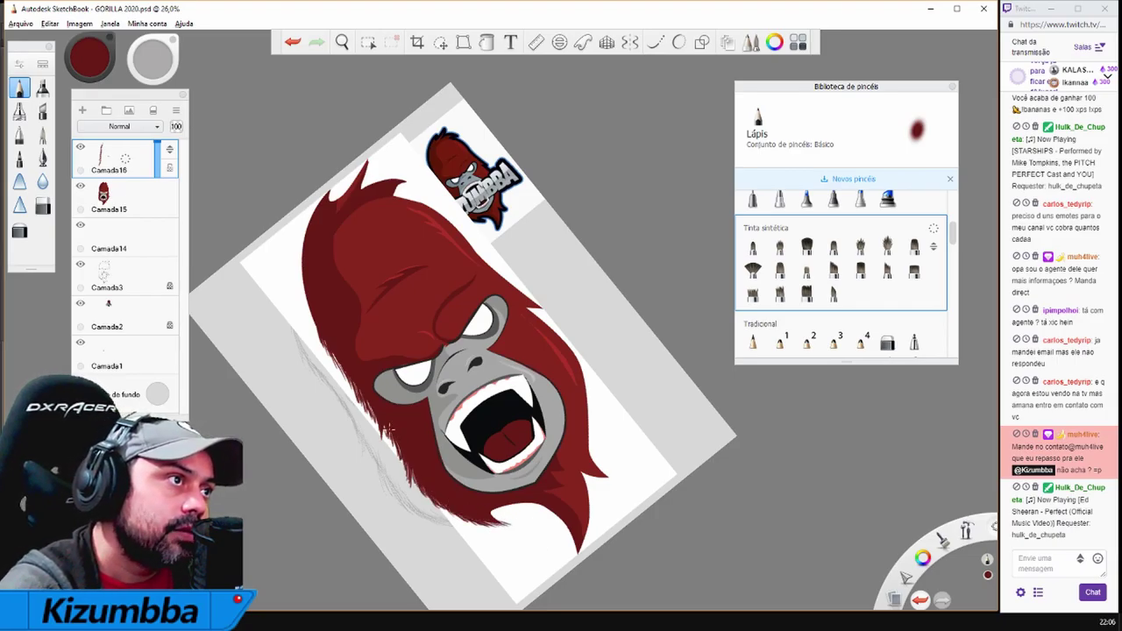
pyautogui.moveTo(393, 433); pyautogui.dragTo(518, 468)
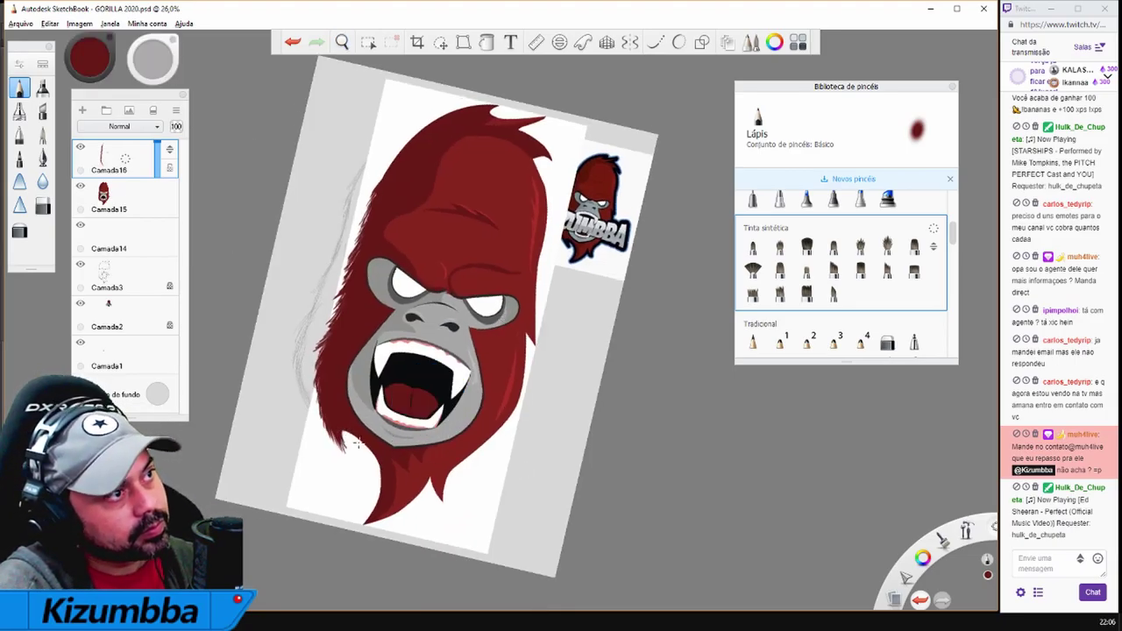
pyautogui.moveTo(529, 395)
pyautogui.mouseDown()
pyautogui.moveTo(412, 132)
pyautogui.moveTo(526, 132)
pyautogui.moveTo(613, 165)
pyautogui.moveTo(565, 126)
pyautogui.mouseUp()
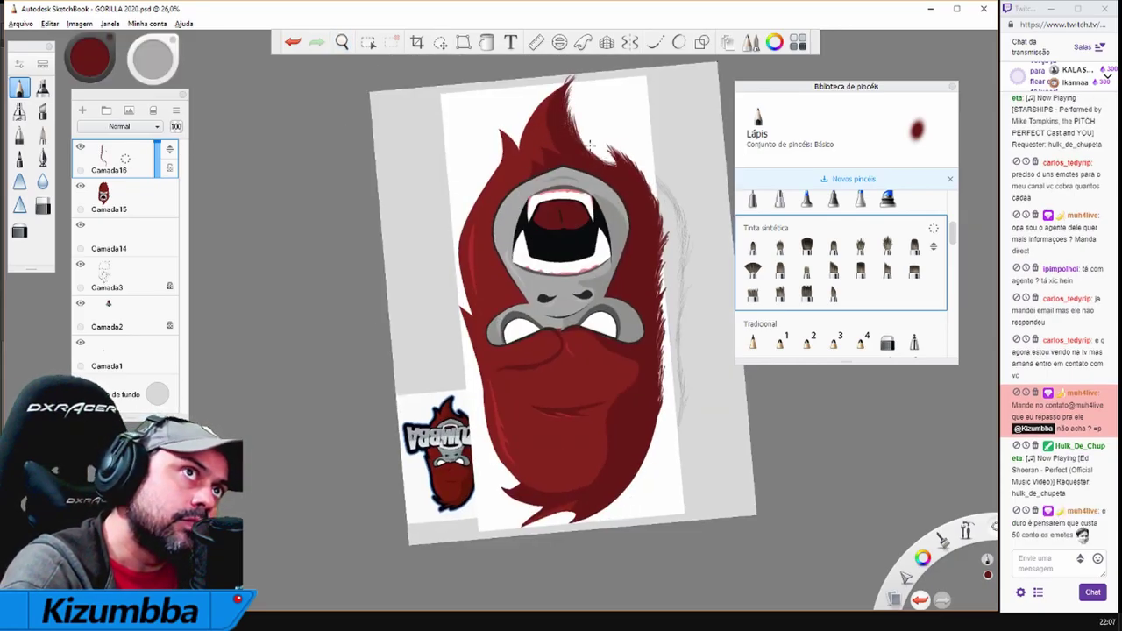
pyautogui.moveTo(658, 416); pyautogui.dragTo(372, 435)
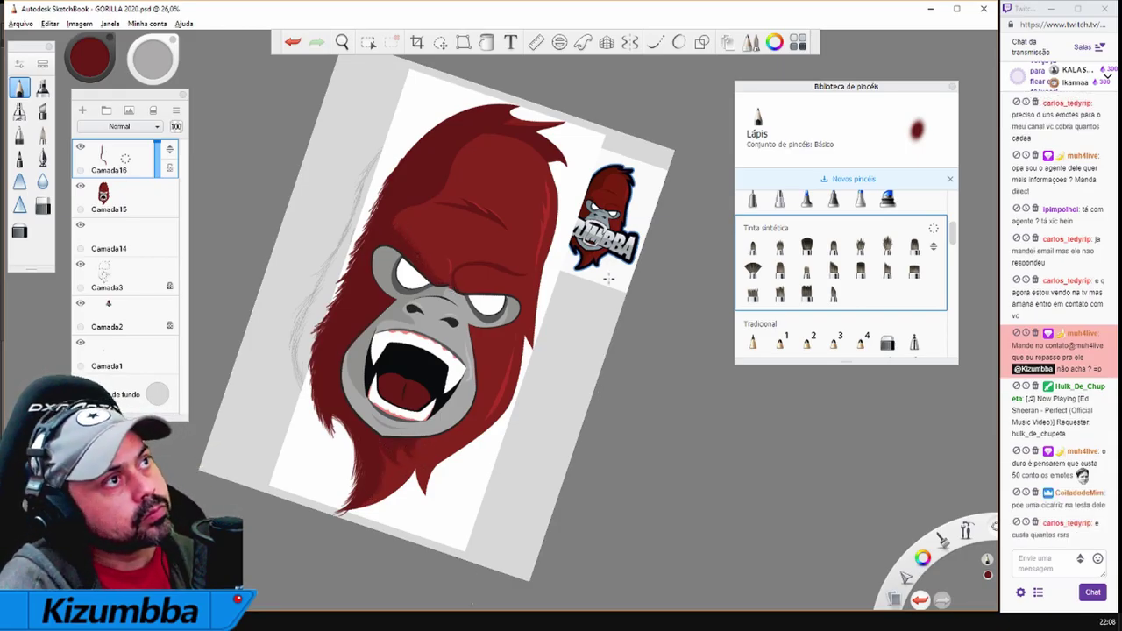
pyautogui.moveTo(609, 278); pyautogui.dragTo(564, 295)
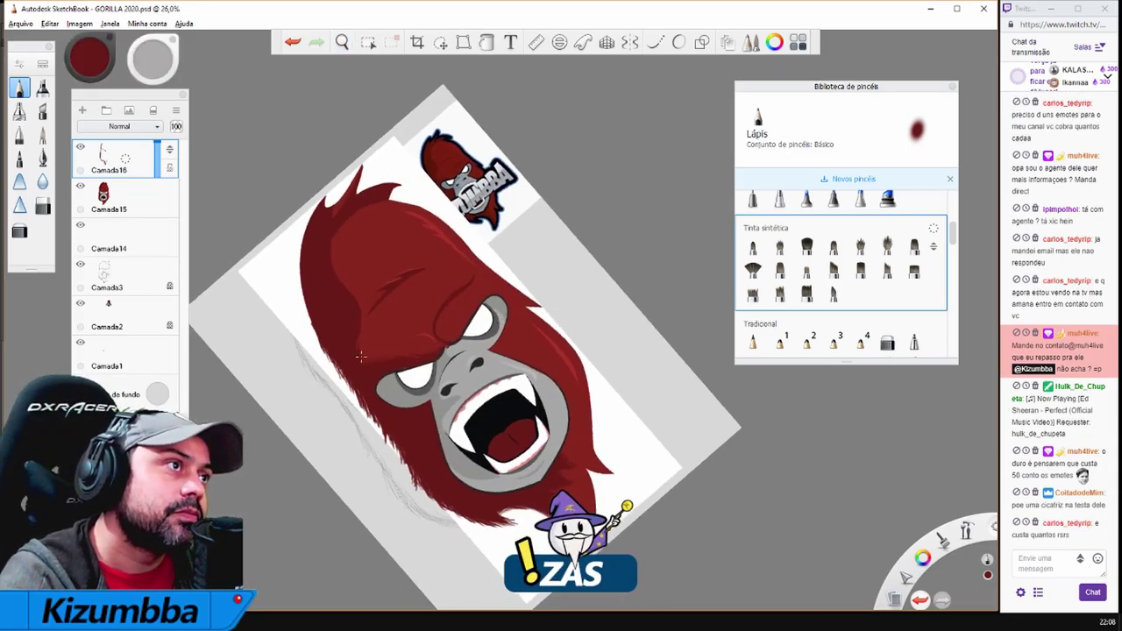
# Paint dark red fur strokes along the crown tufts, forehead wrinkles and brow of the gorilla head
pyautogui.moveTo(609, 338); pyautogui.dragTo(669, 237)
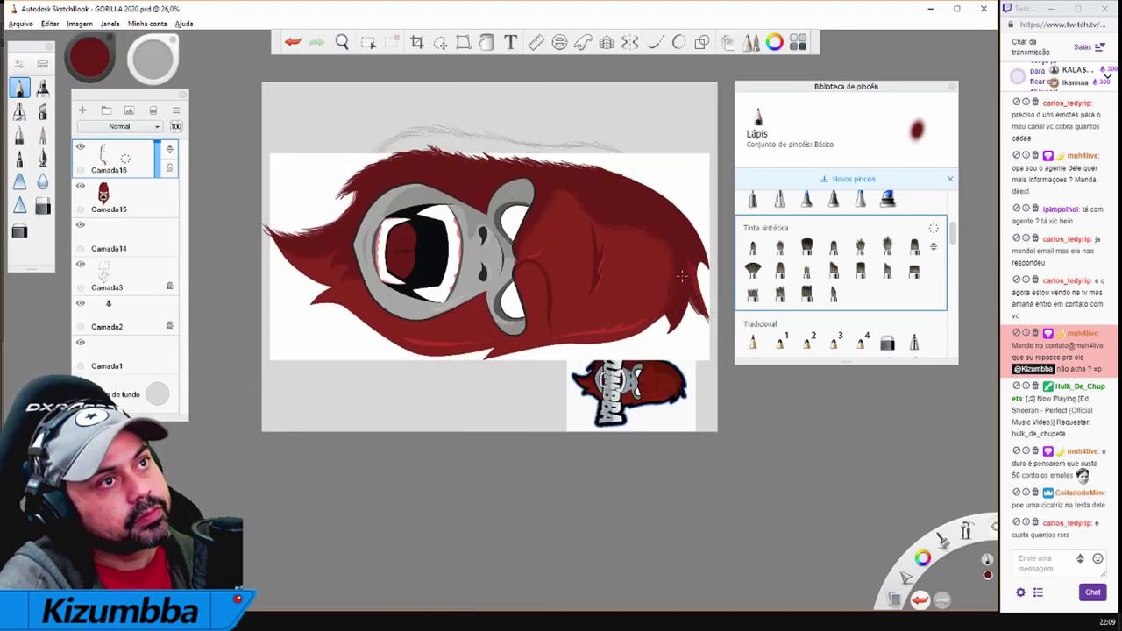
pyautogui.moveTo(682, 320); pyautogui.dragTo(583, 219)
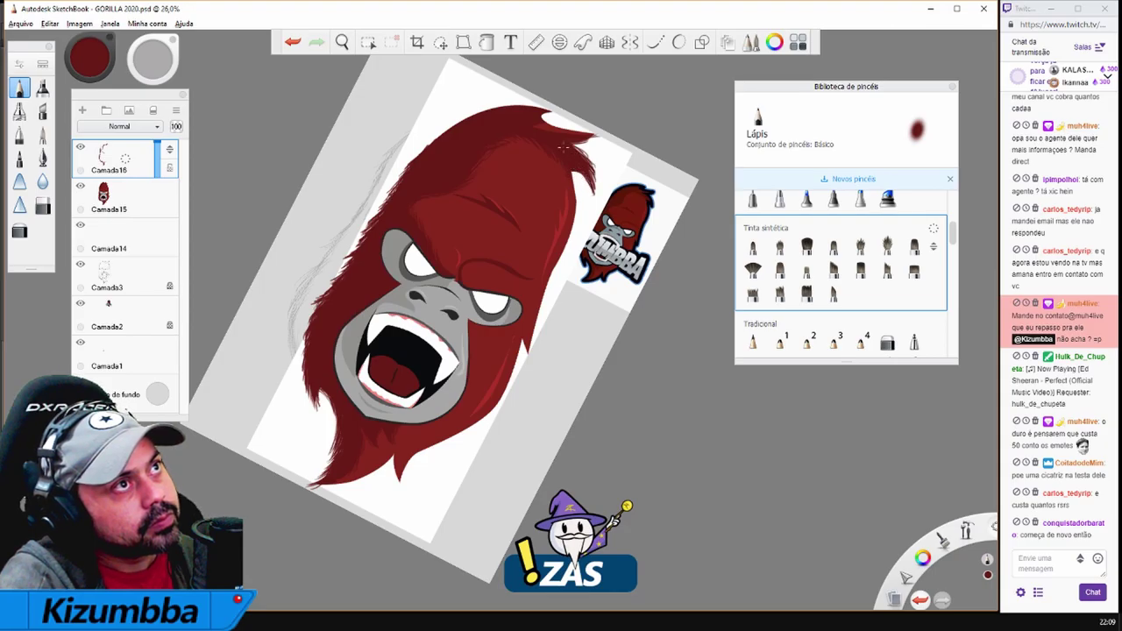
pyautogui.moveTo(583, 158); pyautogui.dragTo(419, 361)
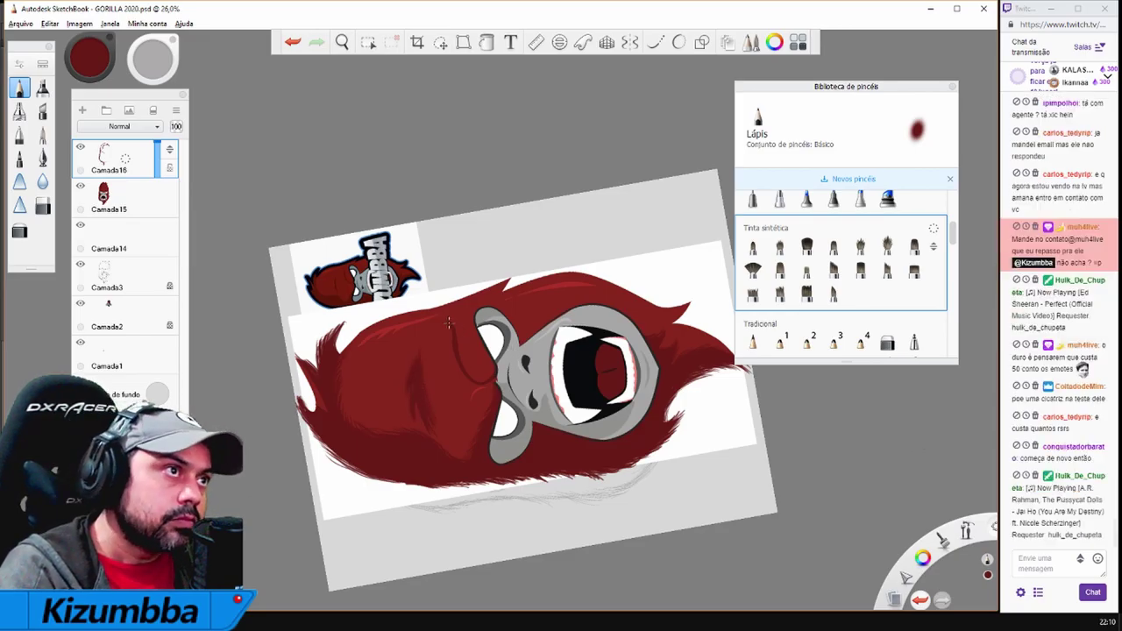
pyautogui.moveTo(564, 446); pyautogui.dragTo(531, 394)
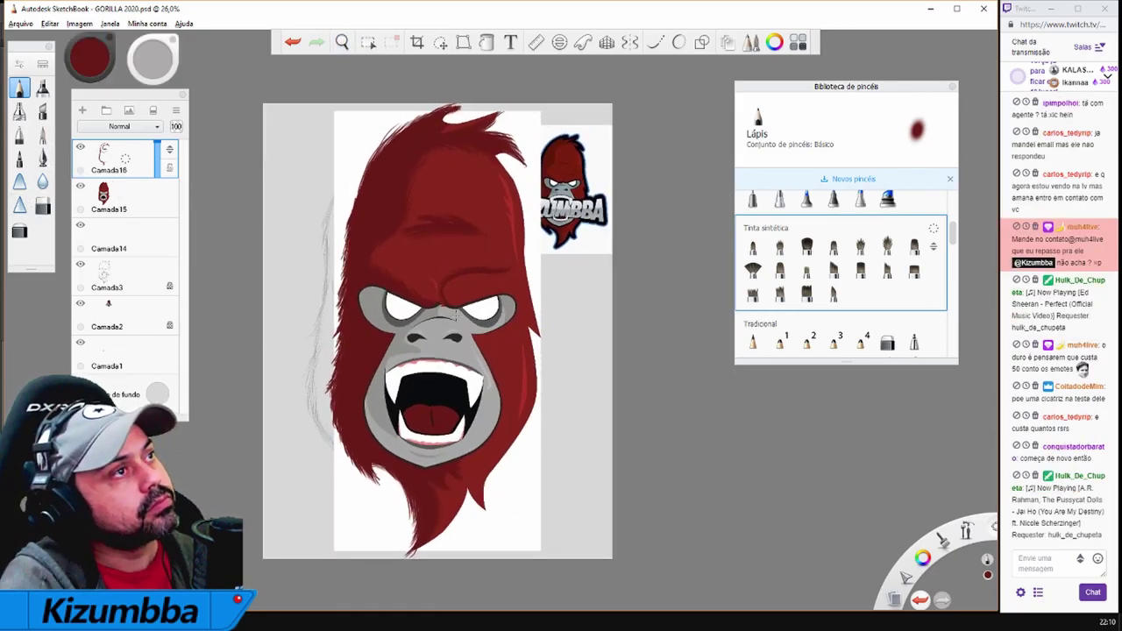
# Raise the pencil sketch layer's opacity to 100 with the layers above hidden, and show the gorilla head layer and fur layer again
pyautogui.click(80, 186)
pyautogui.click(80, 225)
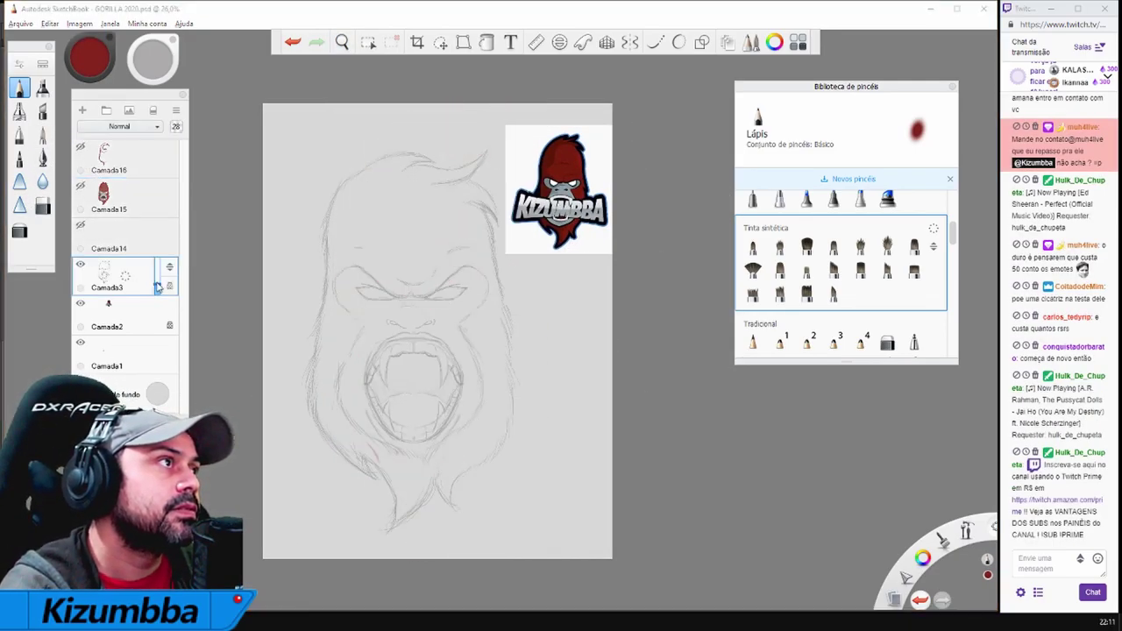
pyautogui.click(83, 193)
pyautogui.click(80, 147)
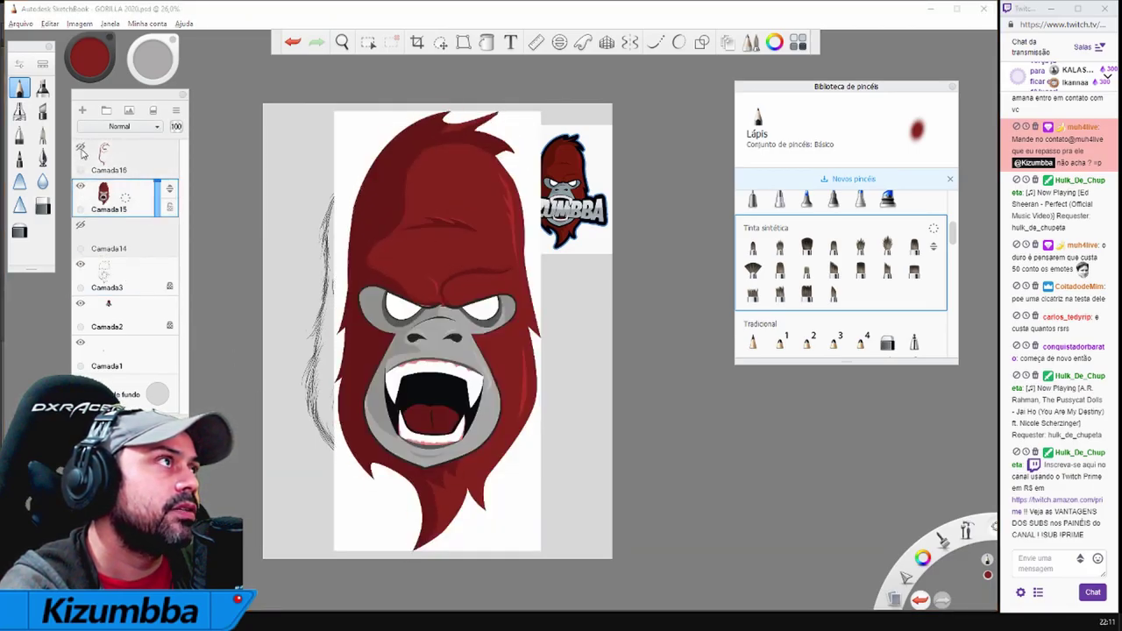
# Select the fur layer and paint more dark red fur on the beard and the head's right edge
pyautogui.press('e')
pyautogui.click(114, 158)
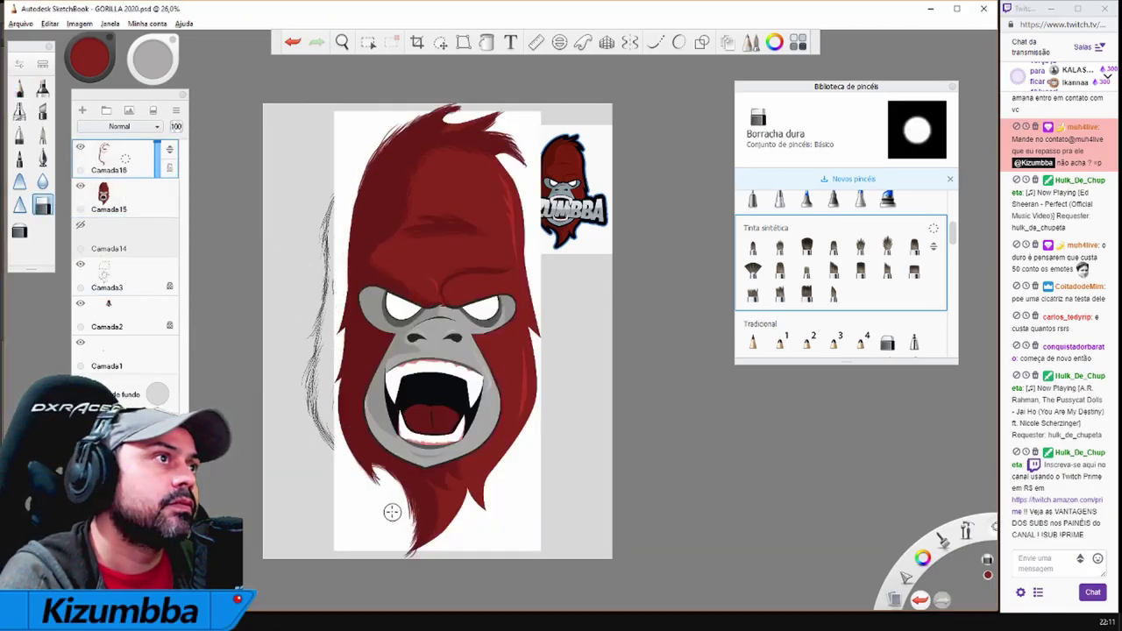
pyautogui.press('p')
pyautogui.moveTo(339, 255)
pyautogui.mouseDown()
pyautogui.moveTo(472, 227)
pyautogui.moveTo(498, 369)
pyautogui.moveTo(526, 436)
pyautogui.mouseUp()
pyautogui.scroll(-2, 491, 317)
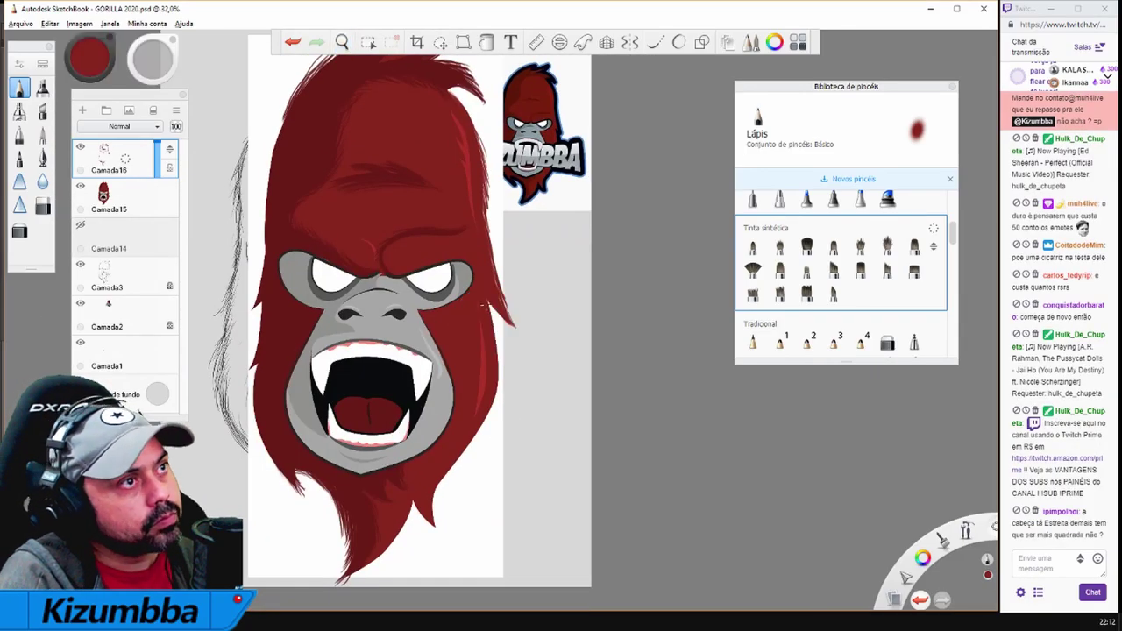
# Compare the painted fur strokes with the pencil sketch by briefly hiding the roaring head layer
pyautogui.click(80, 225)
pyautogui.click(79, 186)
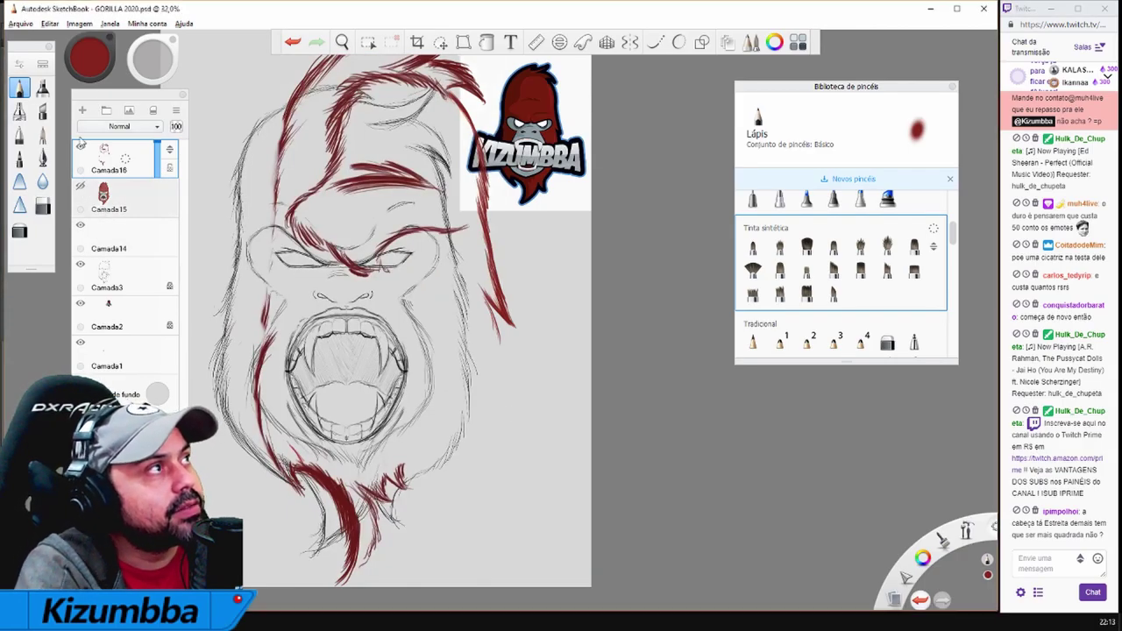
pyautogui.click(80, 186)
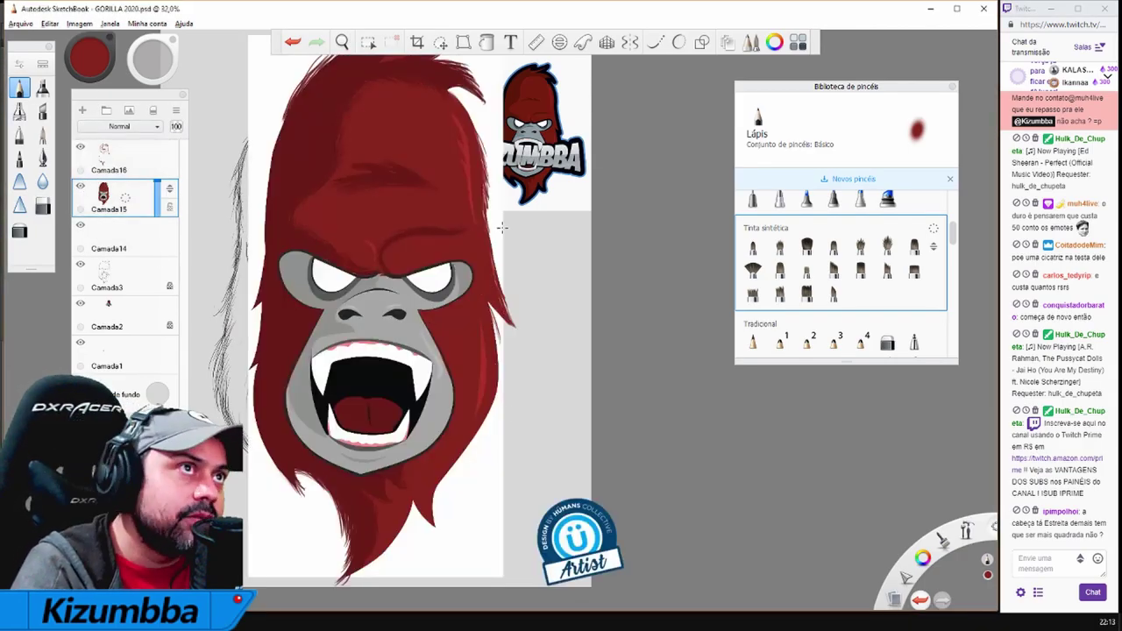
# Paint lighter red fur on the right cheek and beard of the gorilla head, and undo the last stroke
pyautogui.moveTo(484, 416); pyautogui.dragTo(439, 498)
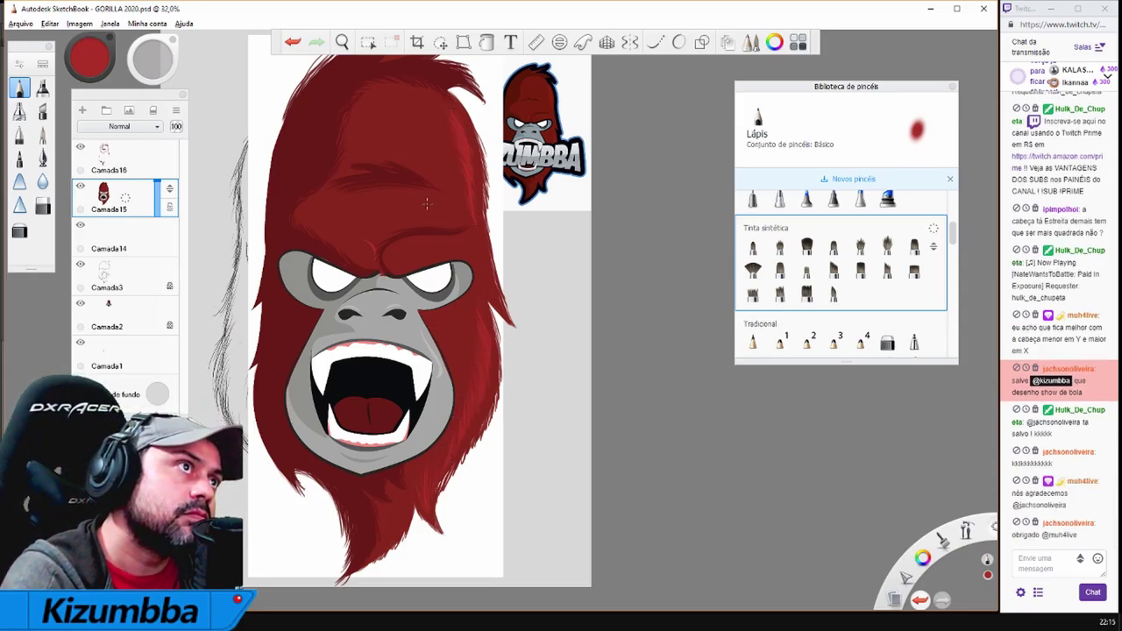
pyautogui.scroll(3, 461, 187)
pyautogui.scroll(-5, 473, 187)
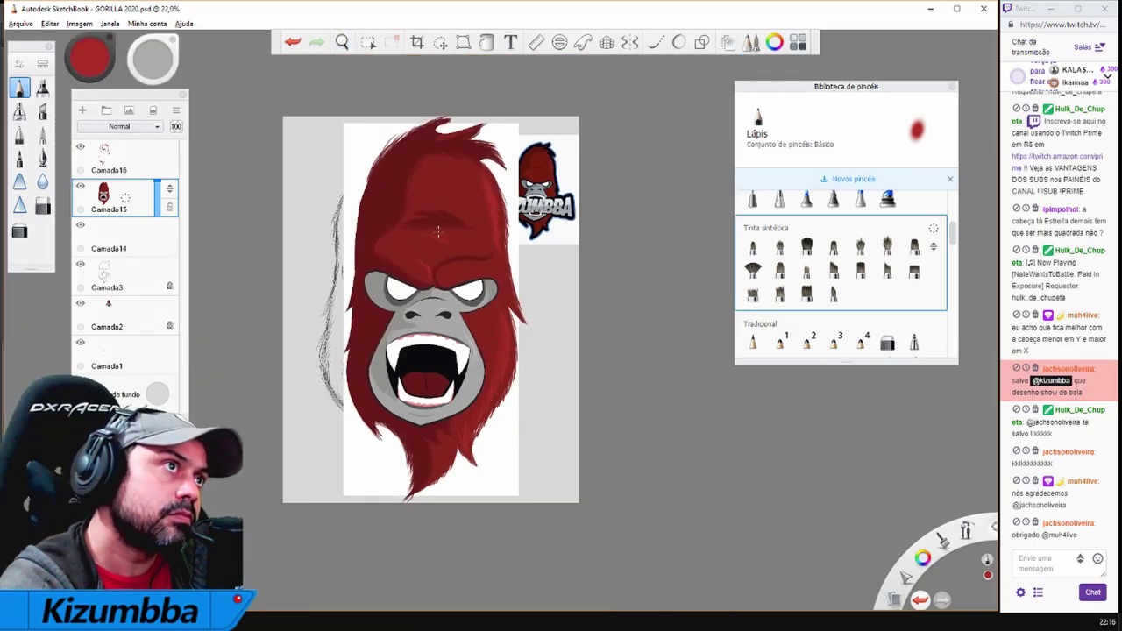
pyautogui.hotkey('ctrl', 'z')
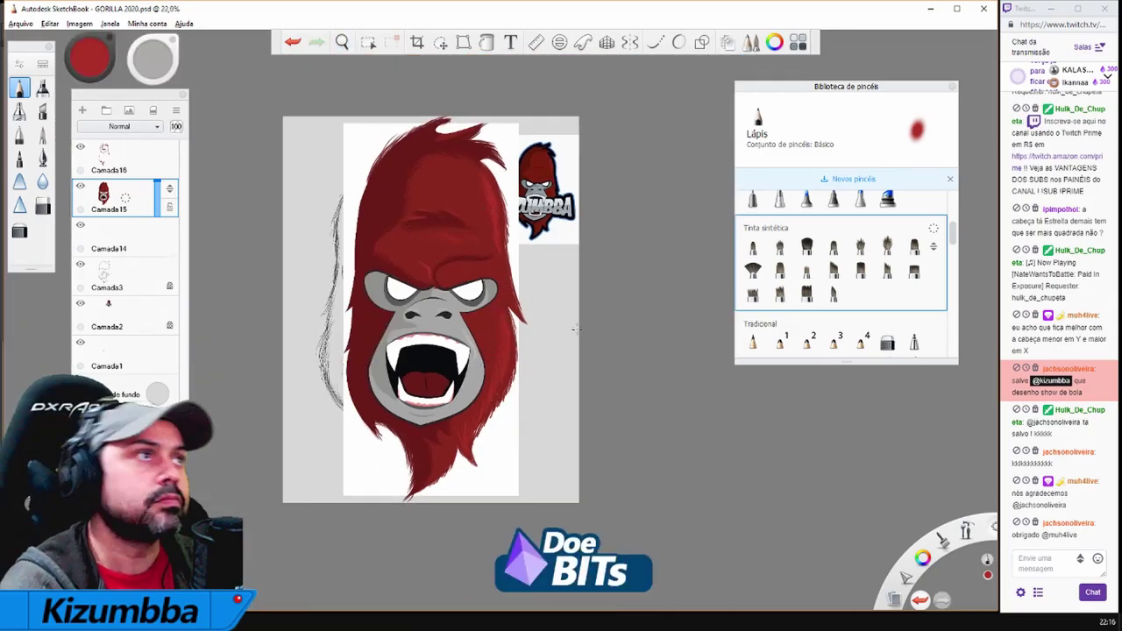
# Pick a pink color and paint light highlights on the gorilla's brow and forehead on a new layer
pyautogui.scroll(3, 577, 329)
pyautogui.moveTo(90, 55); pyautogui.dragTo(105, 45)
pyautogui.hotkey('ctrl', 'shift', 'n')
pyautogui.moveTo(562, 207)
pyautogui.mouseDown()
pyautogui.moveTo(535, 111)
pyautogui.moveTo(546, 145)
pyautogui.mouseUp()
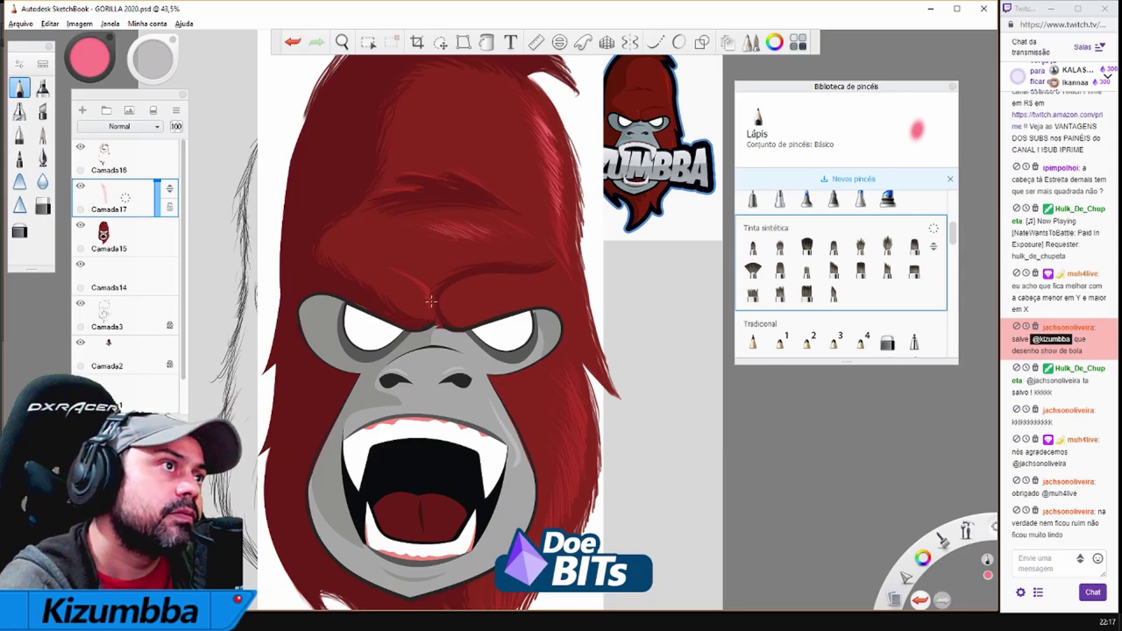
pyautogui.scroll(-3, 431, 300)
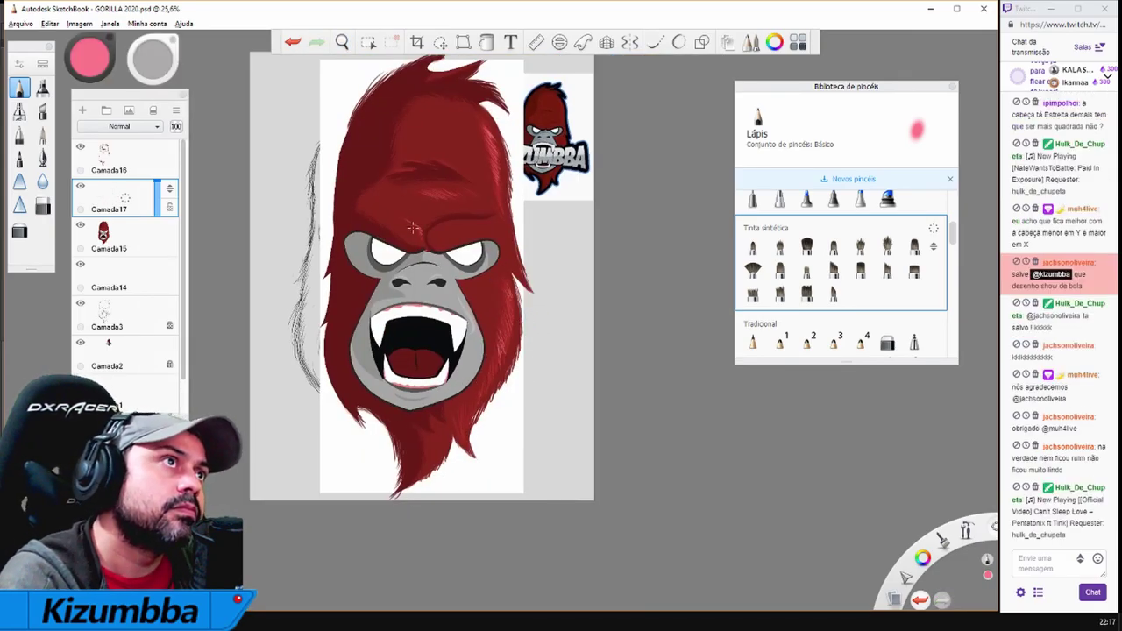
pyautogui.scroll(-2, 501, 288)
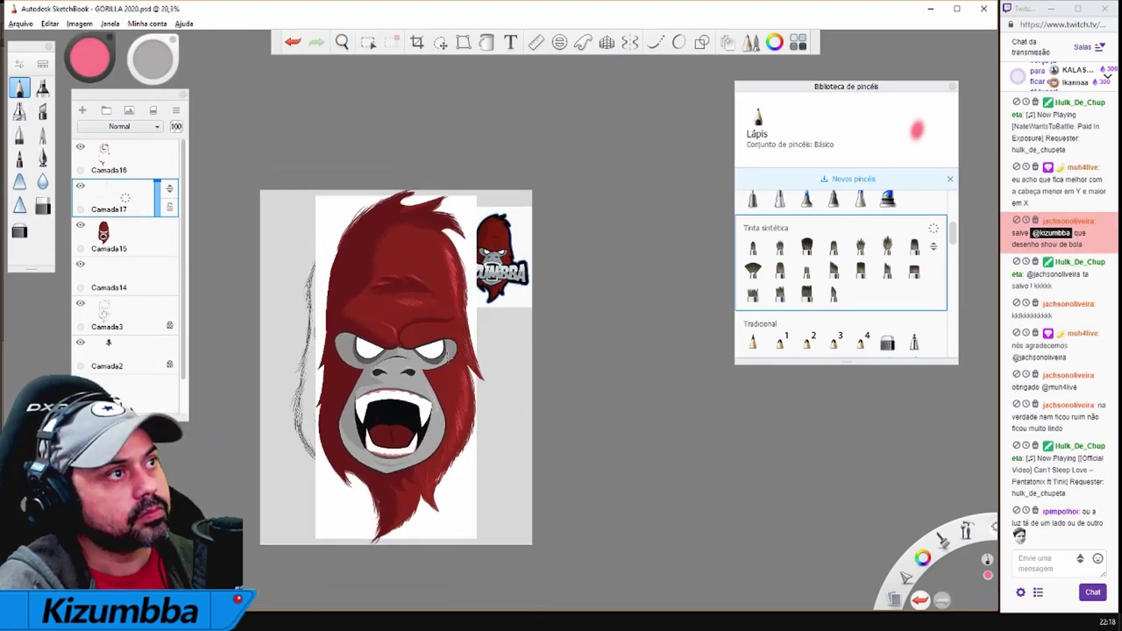
pyautogui.scroll(-1, 523, 393)
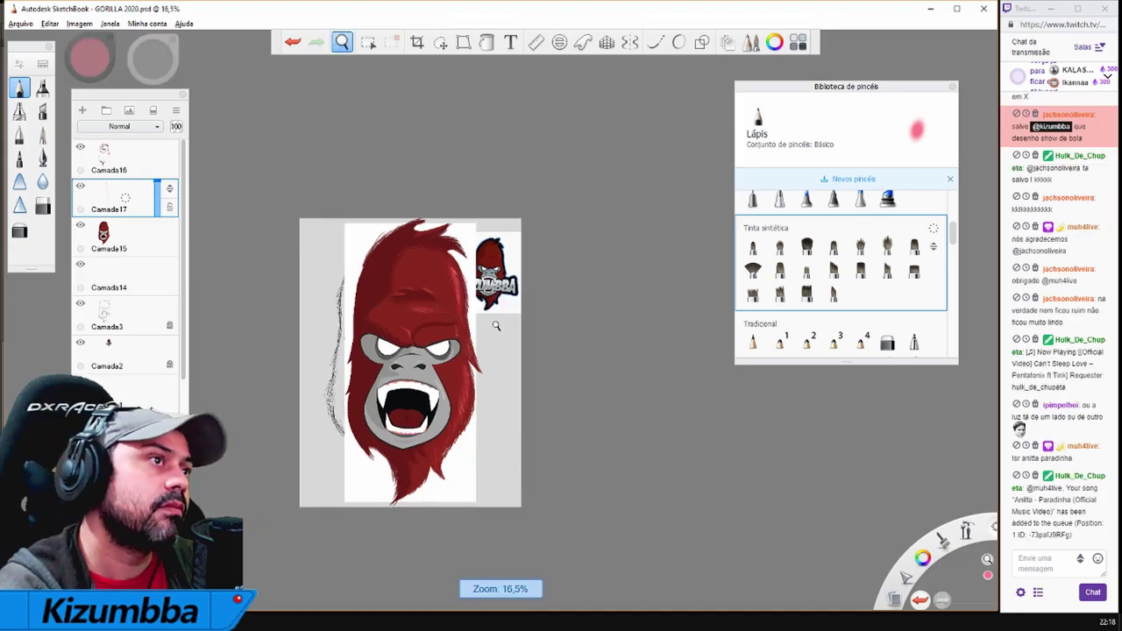
# Sample the dark red fur and paint shading strokes along the shadowed left side of the head
pyautogui.scroll(2, 522, 393)
pyautogui.keyDown('alt'); pyautogui.click(544, 213); pyautogui.keyUp('alt')
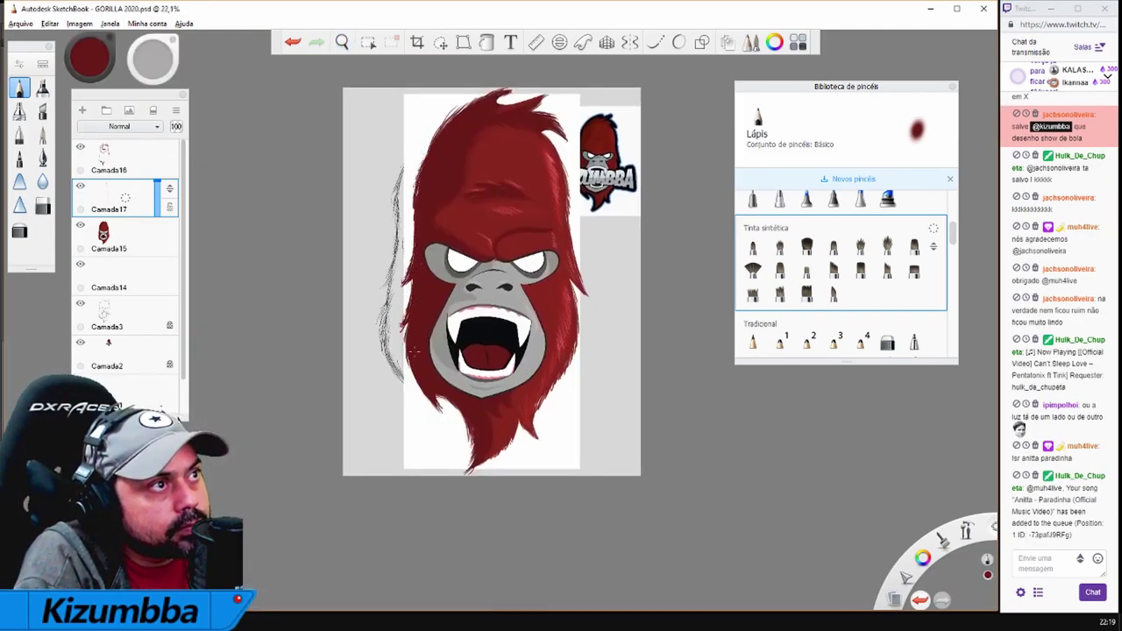
pyautogui.scroll(-2, 586, 342)
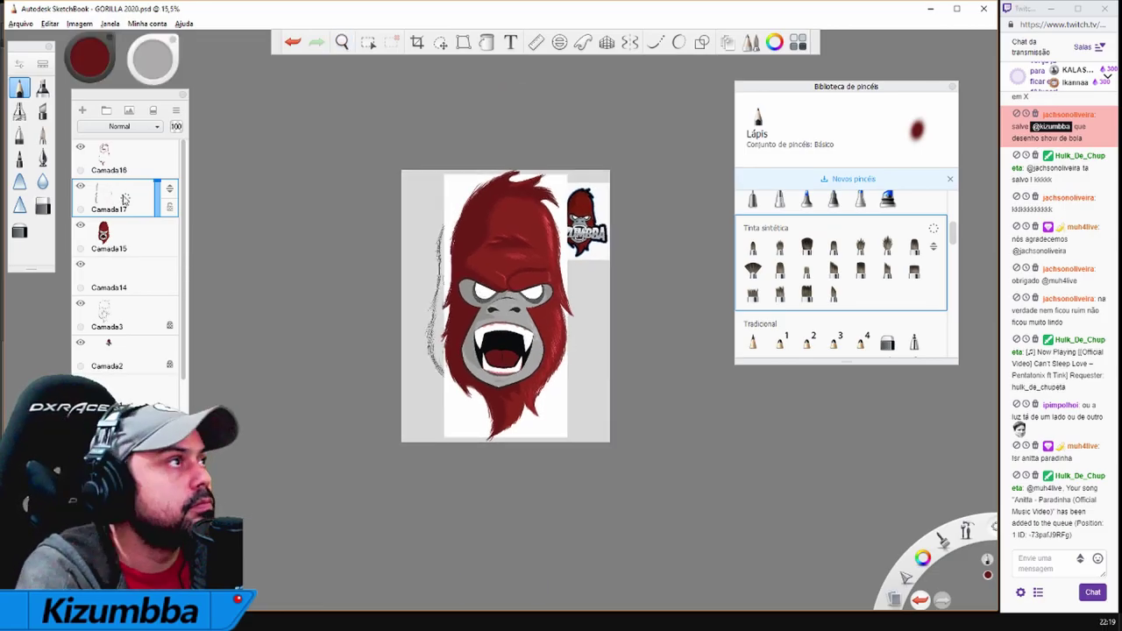
# Discard the roaring head reference and both fur layers, leaving the pencil sketch in view
pyautogui.hotkey('ctrl', 'z')
pyautogui.hotkey('ctrl', 'z')
pyautogui.hotkey('ctrl', 'z')
pyautogui.scroll(3, 502, 283)
# Erase the sketch lines under the mouth with the hard eraser and redraw a pointed chin with a black pencil
pyautogui.press('e')
pyautogui.press('Return')
pyautogui.moveTo(491, 517); pyautogui.dragTo(424, 497)
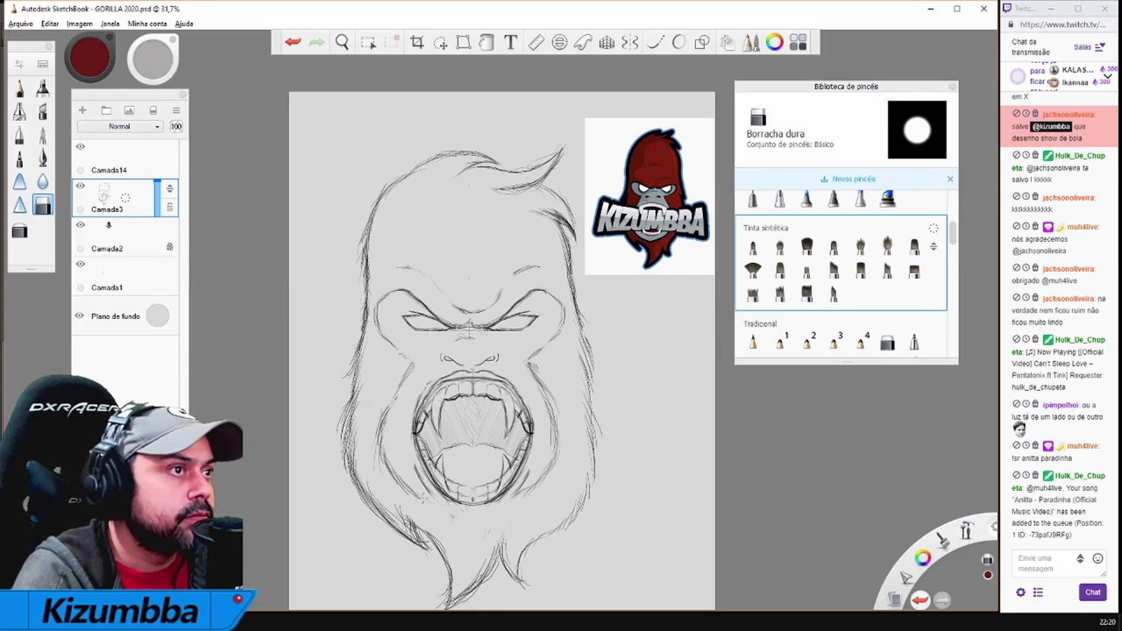
pyautogui.press('e')
pyautogui.keyDown('alt'); pyautogui.click(425, 495); pyautogui.keyUp('alt')
pyautogui.press('e')
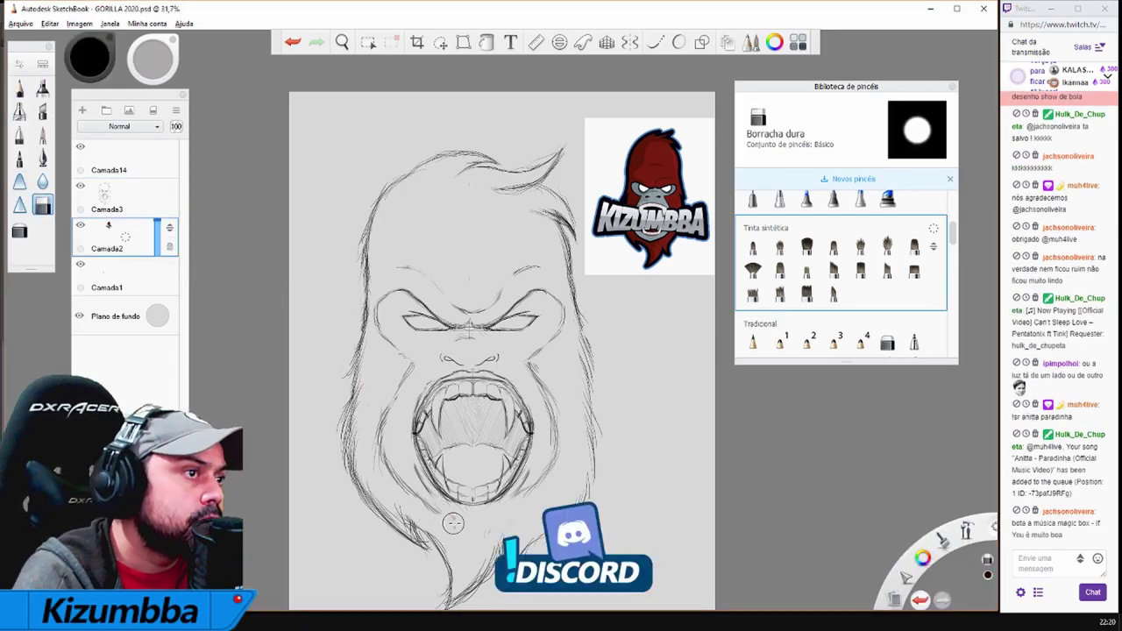
pyautogui.keyDown('alt'); pyautogui.click(444, 509); pyautogui.keyUp('alt')
pyautogui.press('e')
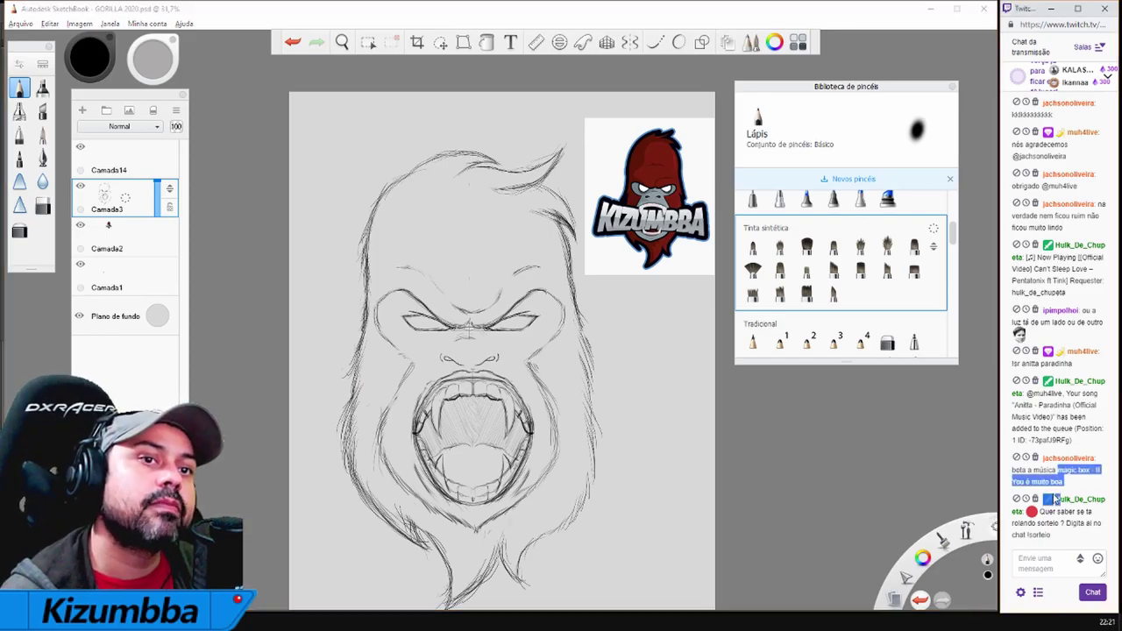
# Request the song "magic box - If You" in the Twitch chat
pyautogui.click(1050, 564)
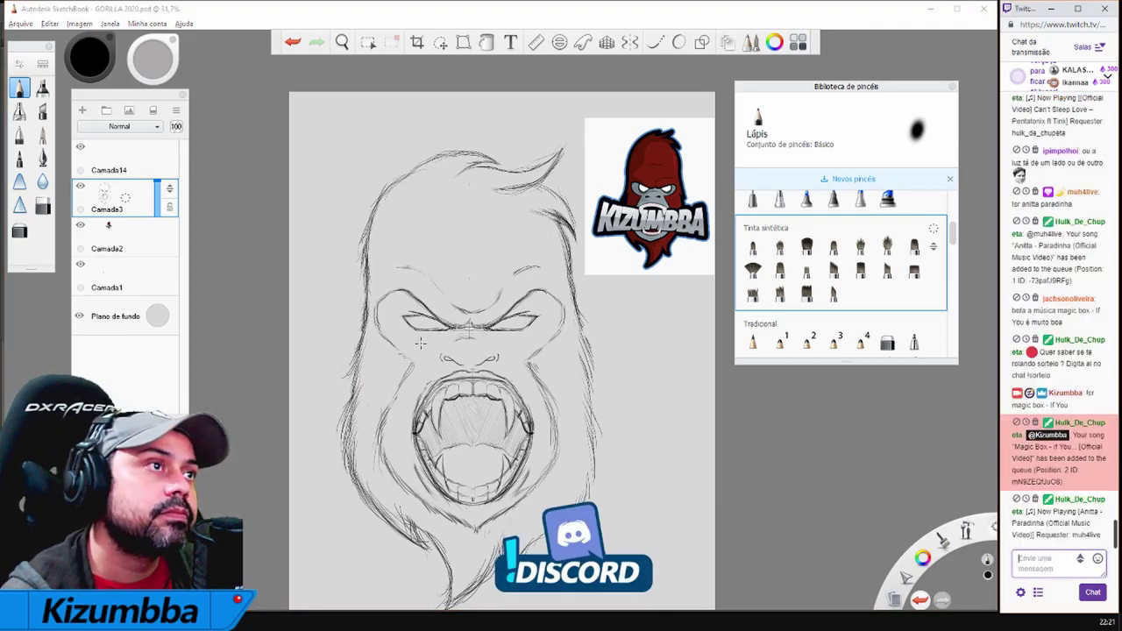
# Try to select the crown and brow area of the sketch freehand and scale it up to 111%
pyautogui.click(368, 42)
pyautogui.moveTo(417, 120); pyautogui.dragTo(425, 121)
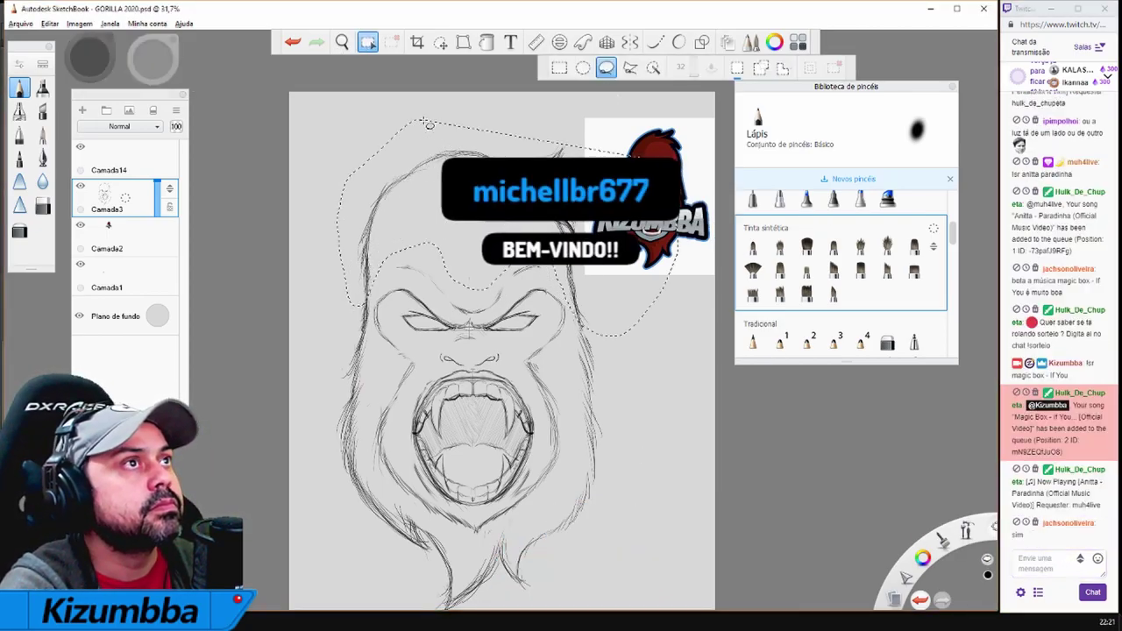
pyautogui.press('v')
pyautogui.click(696, 68)
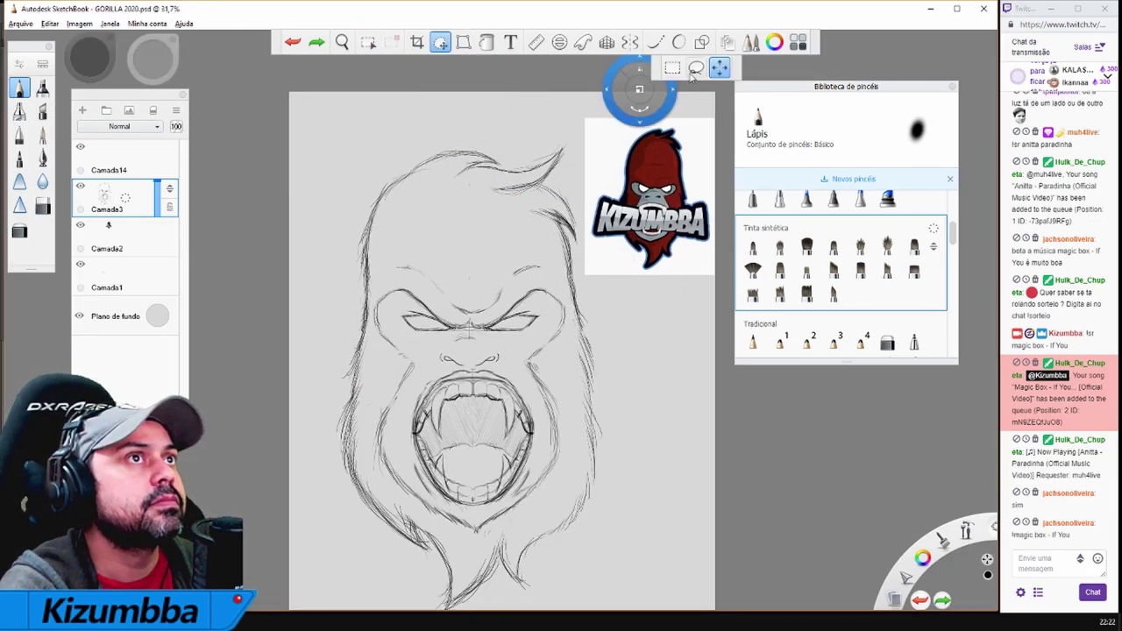
pyautogui.moveTo(530, 130); pyautogui.dragTo(459, 213)
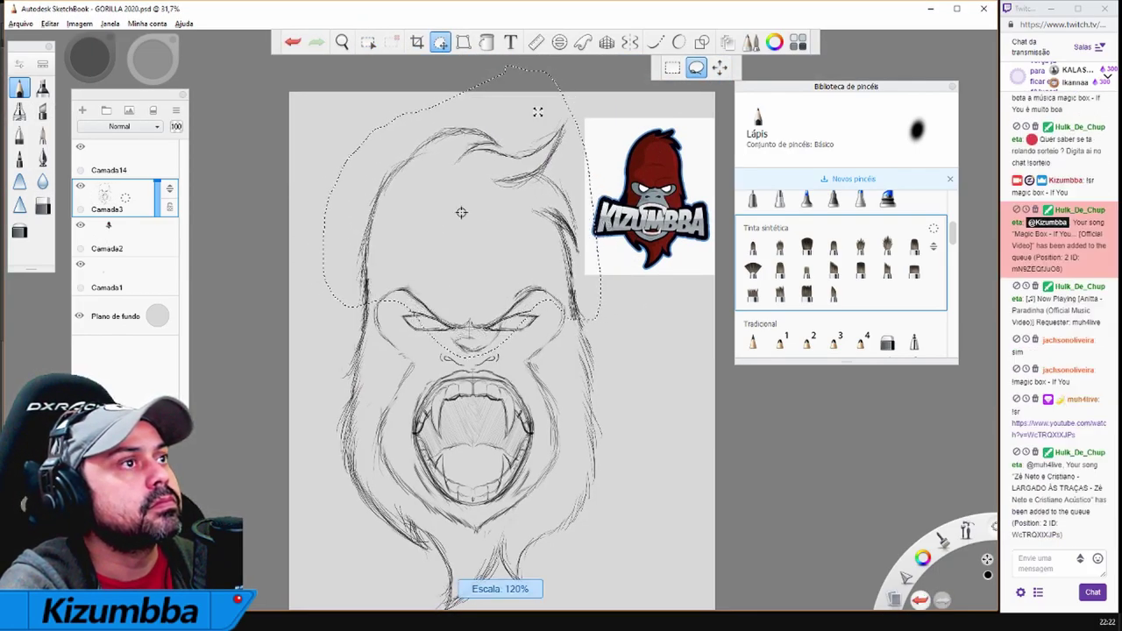
pyautogui.moveTo(520, 195); pyautogui.dragTo(463, 181)
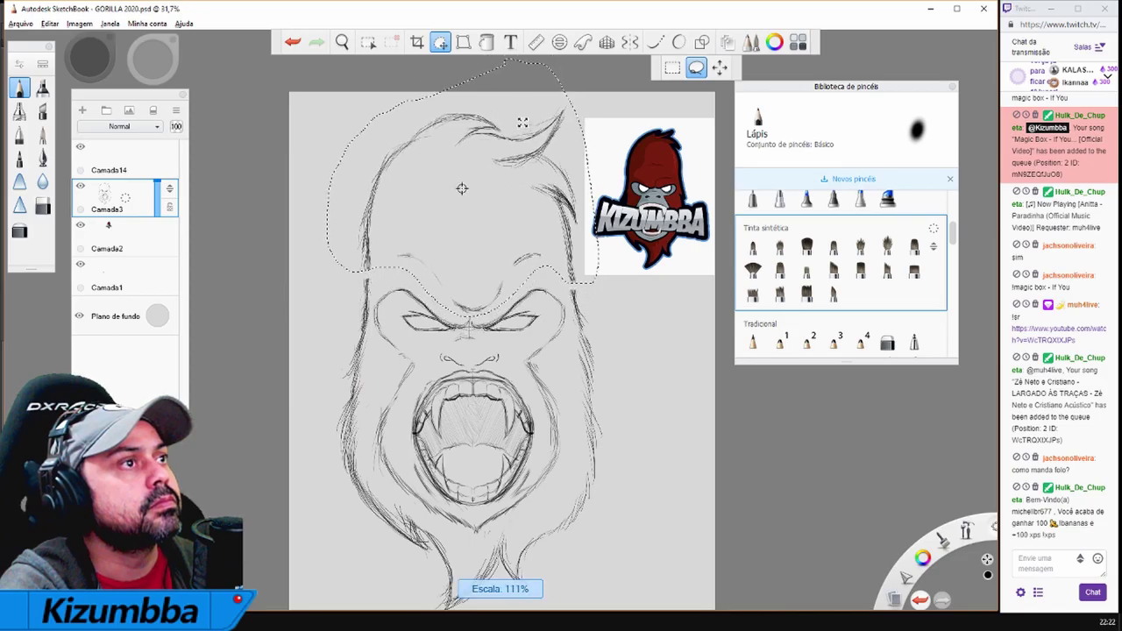
pyautogui.hotkey('ctrl', 'z')
# Select only the crown above the brow lines freehand and move it up to make the head taller
pyautogui.press('m')
pyautogui.moveTo(563, 297)
pyautogui.mouseDown()
pyautogui.moveTo(515, 111)
pyautogui.moveTo(354, 293)
pyautogui.moveTo(490, 281)
pyautogui.moveTo(560, 295)
pyautogui.moveTo(352, 302)
pyautogui.mouseUp()
pyautogui.moveTo(477, 201)
pyautogui.mouseDown()
pyautogui.moveTo(483, 171)
pyautogui.moveTo(488, 187)
pyautogui.mouseUp()
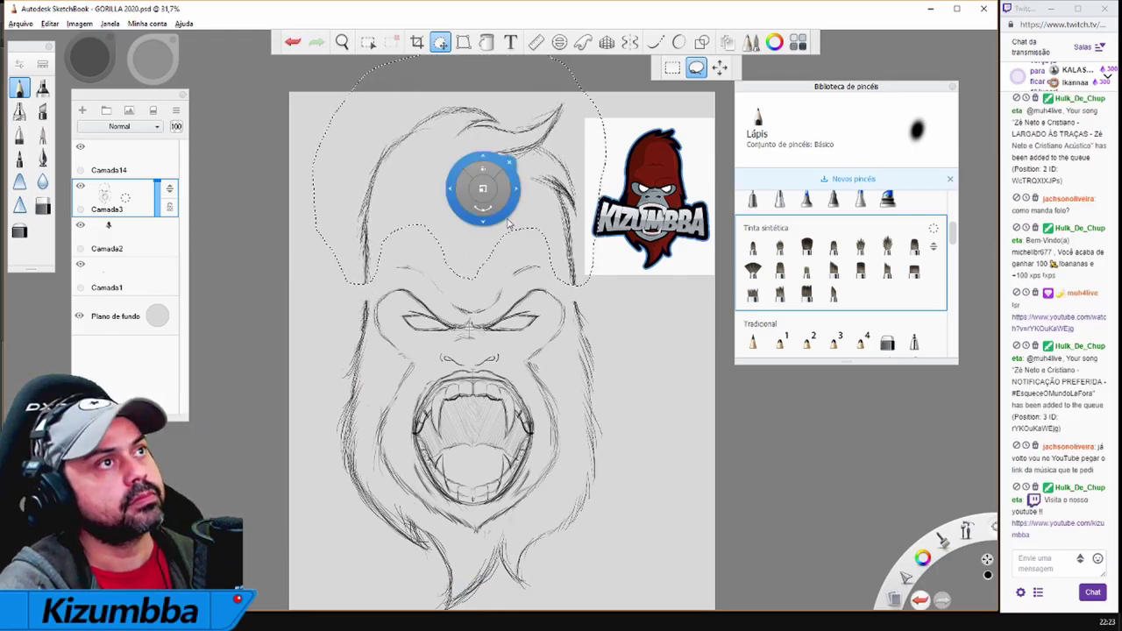
pyautogui.click(518, 205)
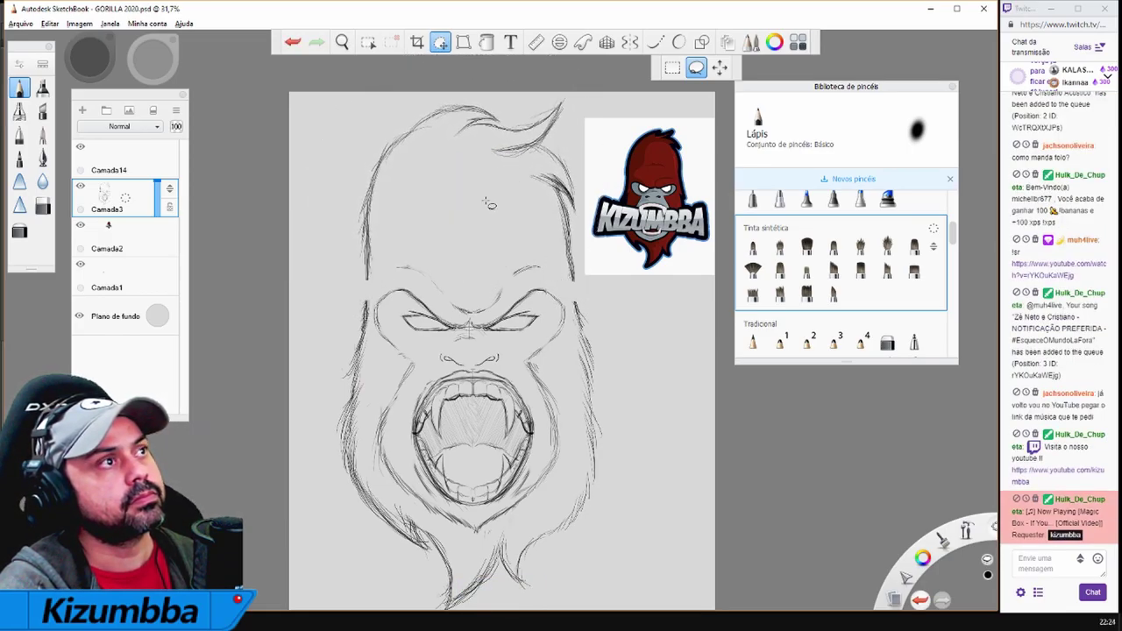
# Close the gaps in the head's side outlines and redraw the fur strokes down both cheeks with the black pencil
pyautogui.press('b')
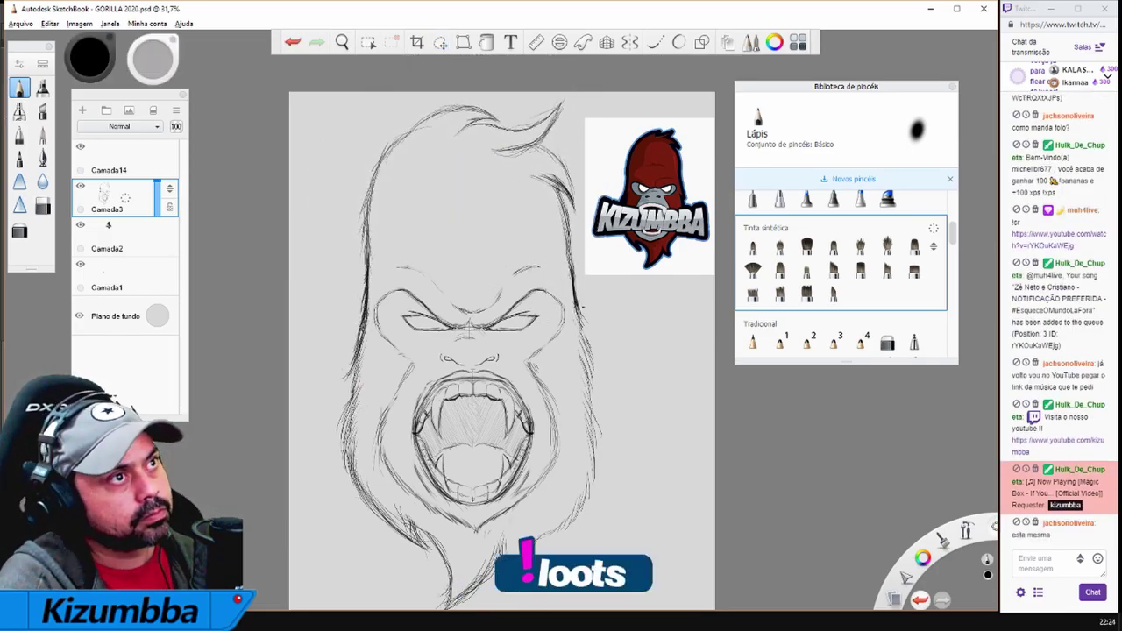
pyautogui.moveTo(357, 360)
pyautogui.mouseDown()
pyautogui.moveTo(333, 448)
pyautogui.moveTo(342, 515)
pyautogui.mouseUp()
pyautogui.moveTo(582, 311); pyautogui.dragTo(605, 430)
pyautogui.moveTo(607, 402)
pyautogui.mouseDown()
pyautogui.moveTo(590, 501)
pyautogui.moveTo(526, 570)
pyautogui.mouseUp()
# Try to enlarge the upper head down to the nose with a freehand selection
pyautogui.scroll(-1, 596, 371)
pyautogui.press('m')
pyautogui.moveTo(412, 131)
pyautogui.mouseDown()
pyautogui.moveTo(386, 232)
pyautogui.moveTo(413, 130)
pyautogui.mouseUp()
pyautogui.moveTo(526, 254); pyautogui.dragTo(539, 283)
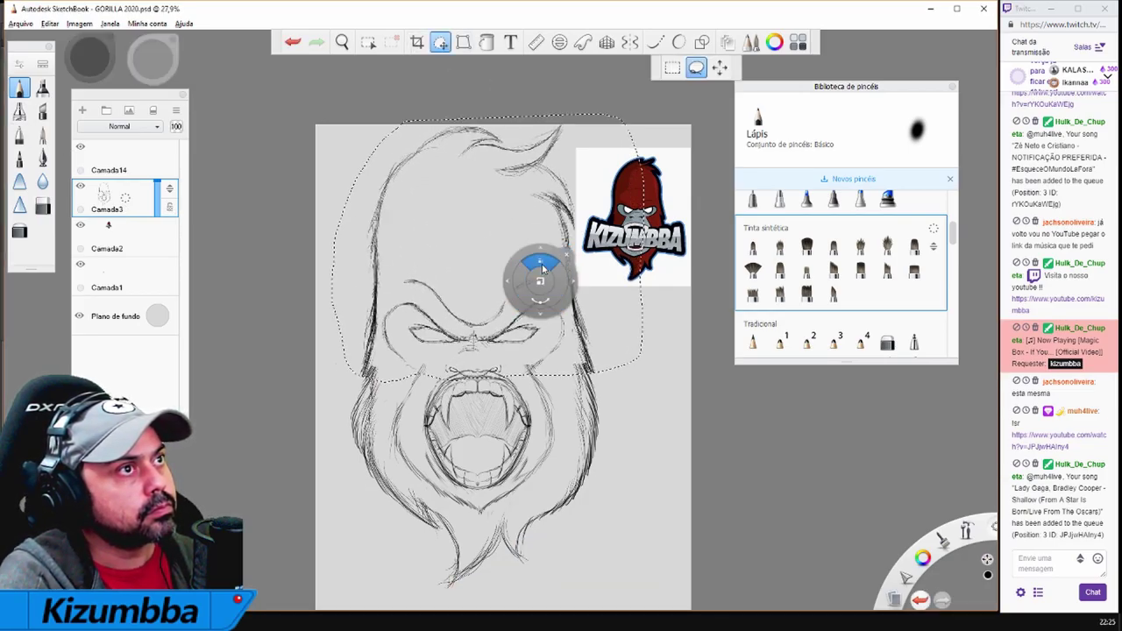
# Select the entire gorilla sketch freehand and move it down on the page
pyautogui.moveTo(351, 127); pyautogui.dragTo(447, 603)
pyautogui.moveTo(529, 261); pyautogui.dragTo(530, 284)
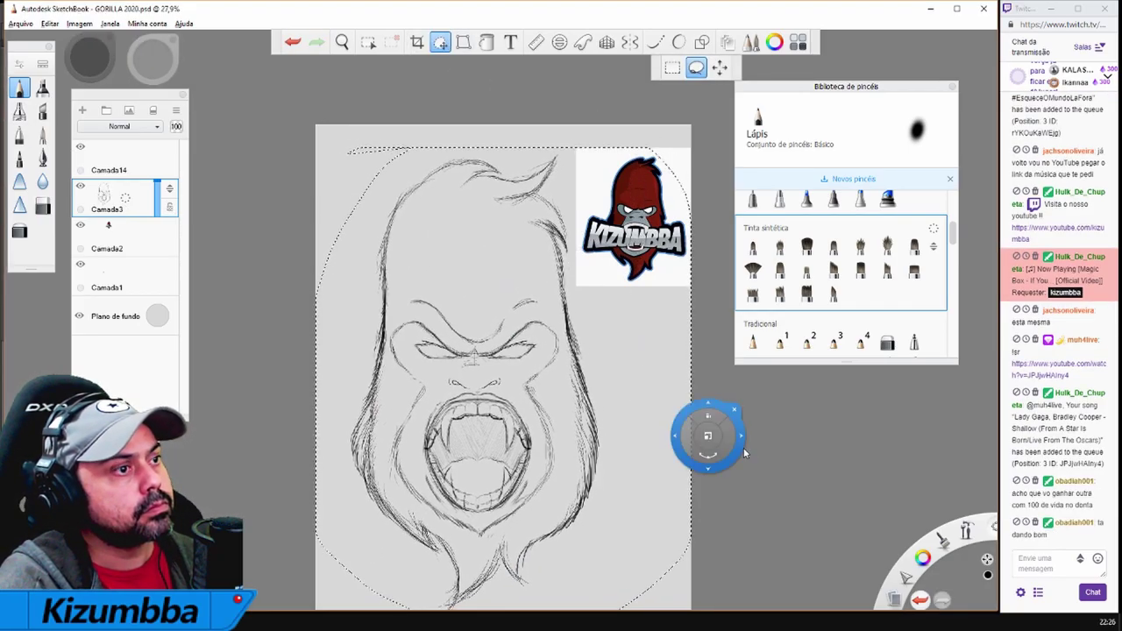
pyautogui.press('space')
pyautogui.moveTo(476, 212); pyautogui.dragTo(476, 184)
# Try different sizes and positions for the part of the head above the mouth, using a freehand selection
pyautogui.moveTo(448, 361)
pyautogui.mouseDown()
pyautogui.moveTo(360, 355)
pyautogui.moveTo(614, 337)
pyautogui.mouseUp()
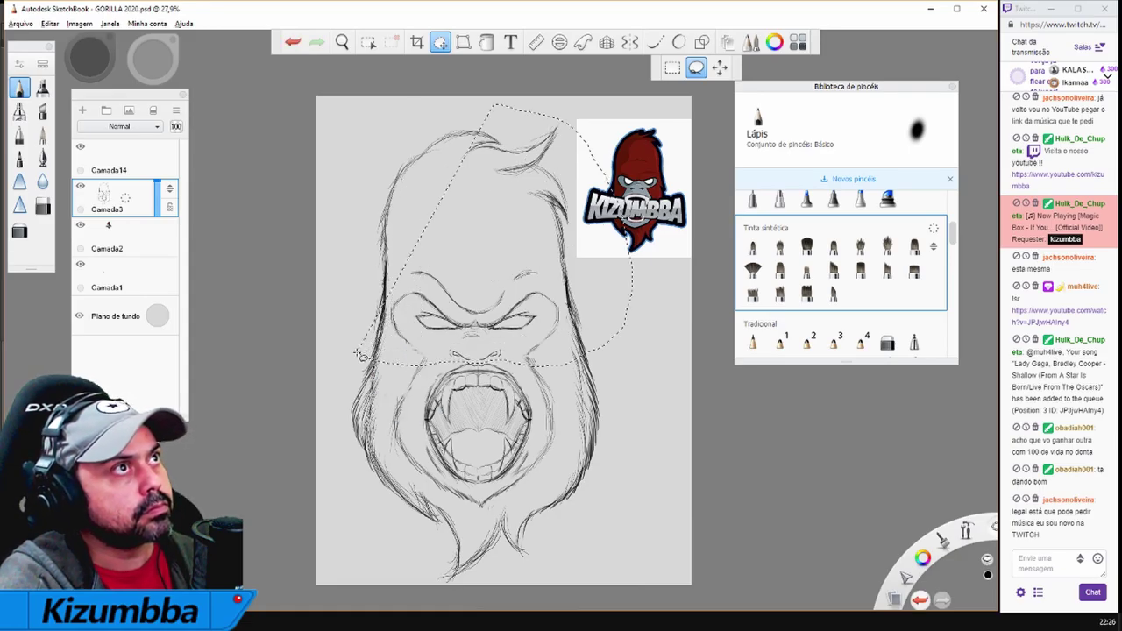
pyautogui.moveTo(478, 295)
pyautogui.mouseDown()
pyautogui.moveTo(577, 312)
pyautogui.moveTo(596, 374)
pyautogui.mouseUp()
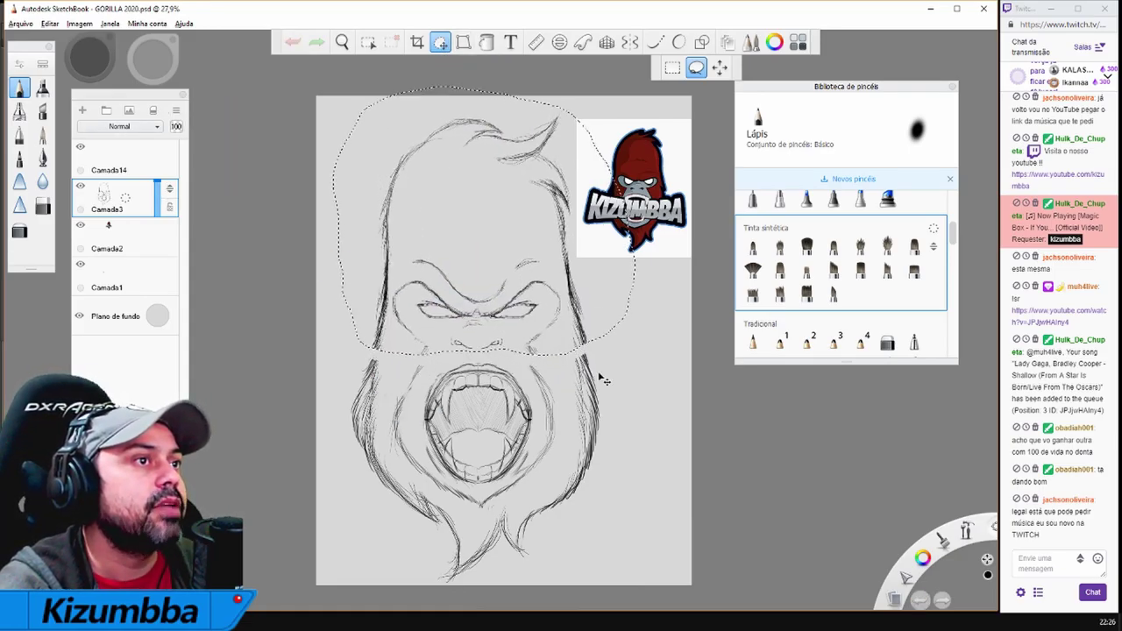
pyautogui.moveTo(586, 334); pyautogui.dragTo(609, 363)
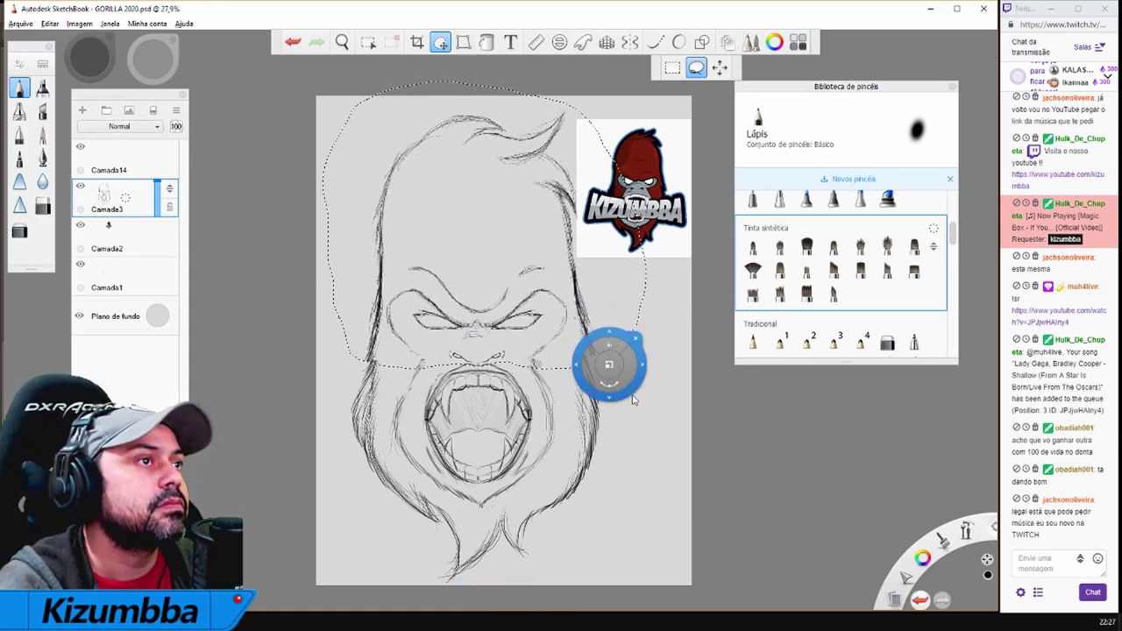
pyautogui.click(651, 411)
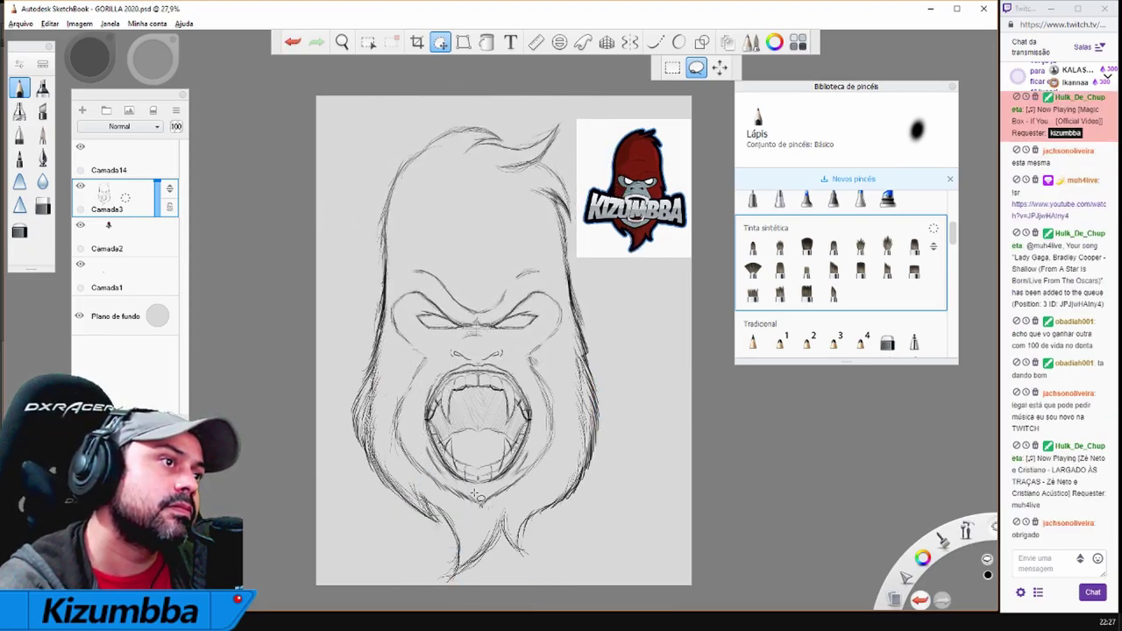
# Select the nose and mouth freehand and widen them within the face
pyautogui.moveTo(481, 497); pyautogui.dragTo(570, 506)
pyautogui.click(595, 509)
pyautogui.scroll(-2, 594, 508)
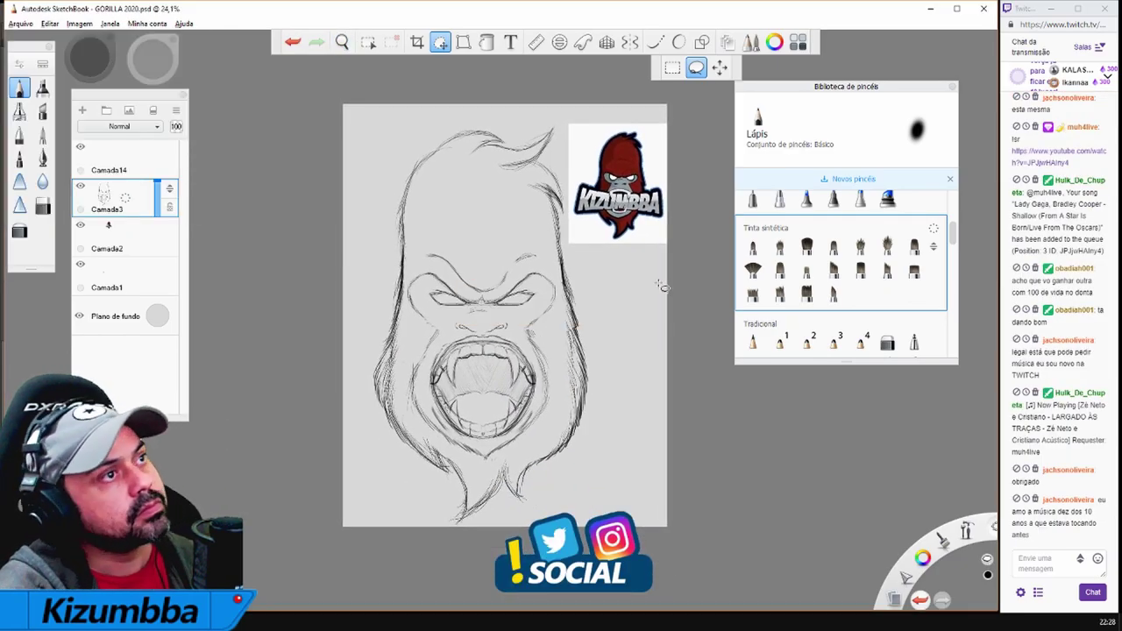
# Try erasing the side outlines of the head between the crown and the cheeks
pyautogui.press('e')
pyautogui.press('space')
pyautogui.moveTo(514, 276); pyautogui.dragTo(482, 319)
pyautogui.press('e')
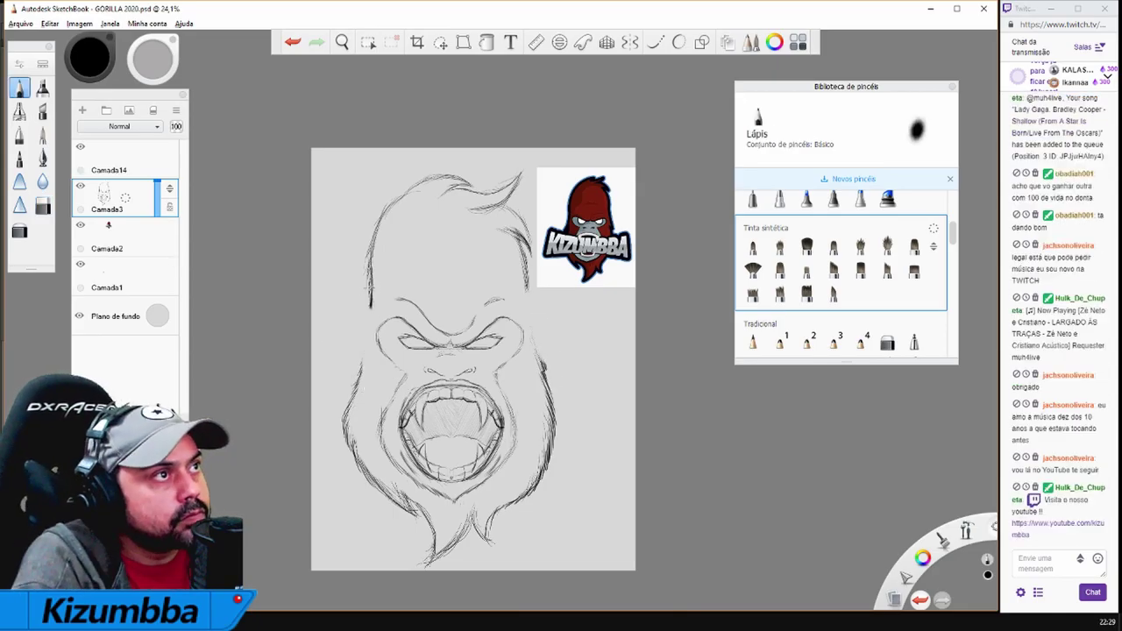
# Erase the outline strokes along the left side of the head beside the eyes with the hard eraser
pyautogui.press('space')
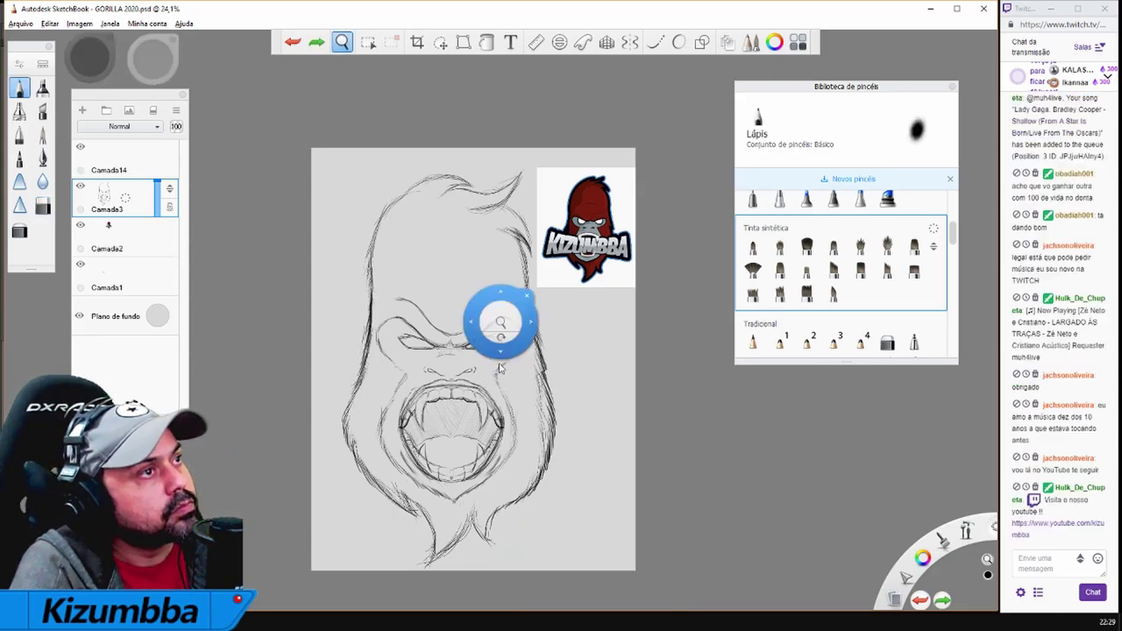
pyautogui.scroll(3, 500, 368)
pyautogui.press('e')
pyautogui.moveTo(232, 326); pyautogui.dragTo(387, 313)
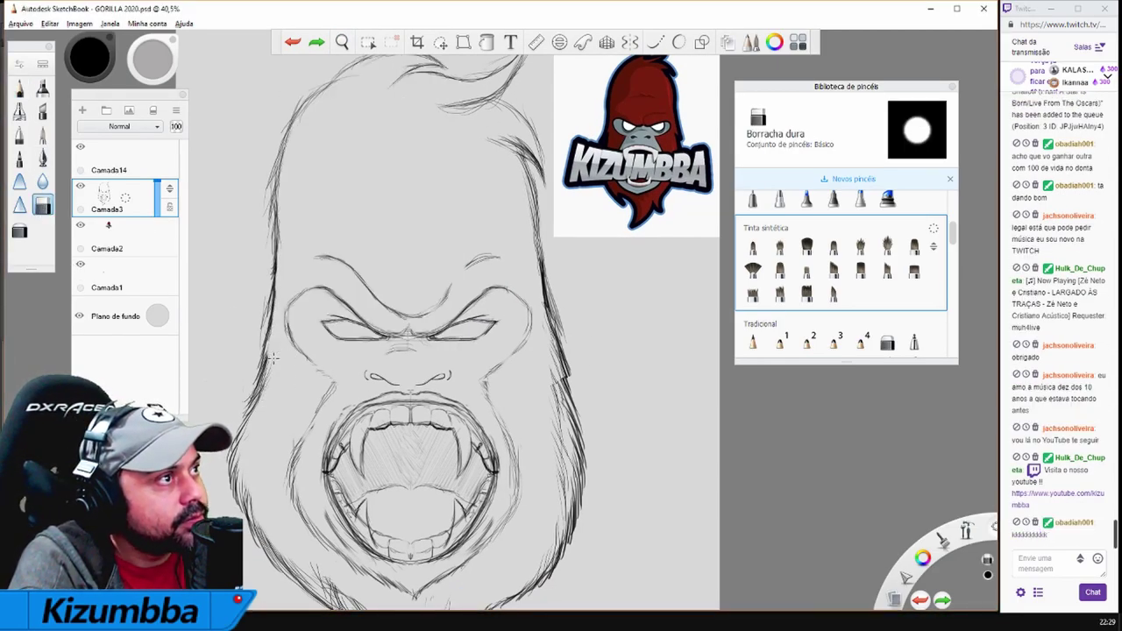
# Clean up the rough fur outline along the right side of the gorilla's head with the hard eraser
pyautogui.moveTo(547, 372); pyautogui.dragTo(543, 353)
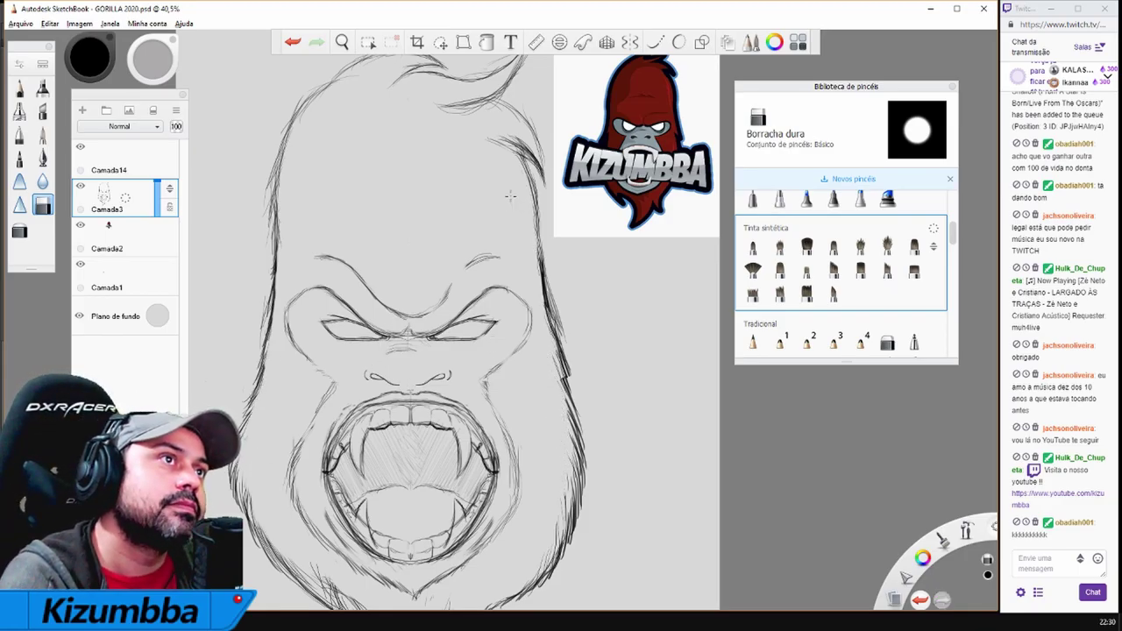
pyautogui.scroll(3, 455, 236)
pyautogui.hotkey('ctrl', 'z')
pyautogui.scroll(-2, 471, 383)
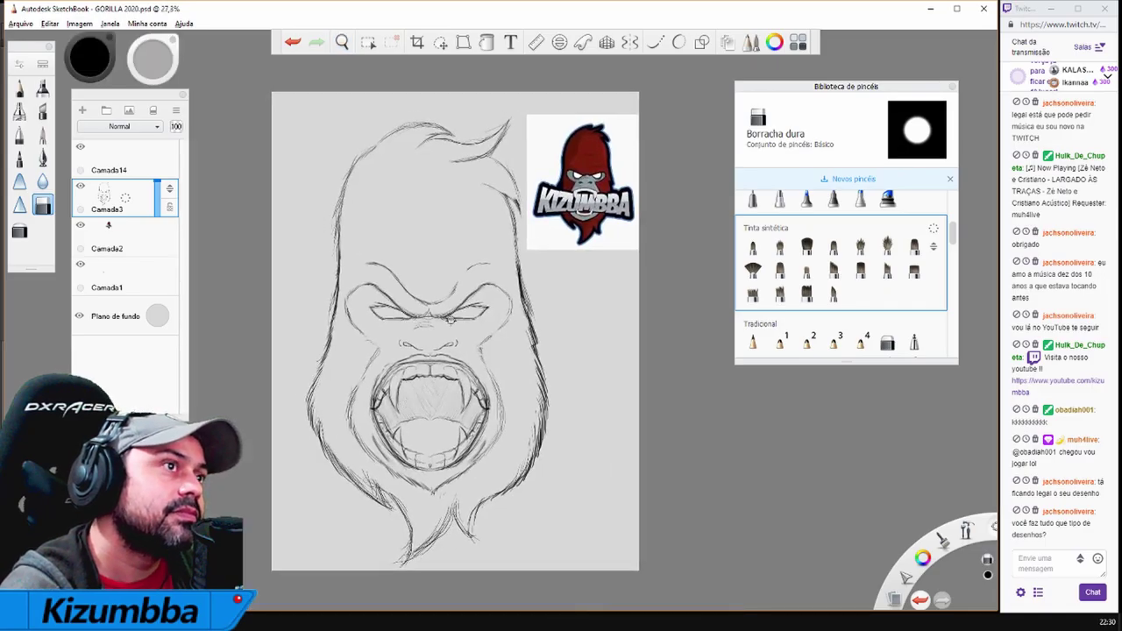
# Erase the stray marks between the eyes and redraw the brow junction with the pencil
pyautogui.press('e')
pyautogui.scroll(3, 429, 246)
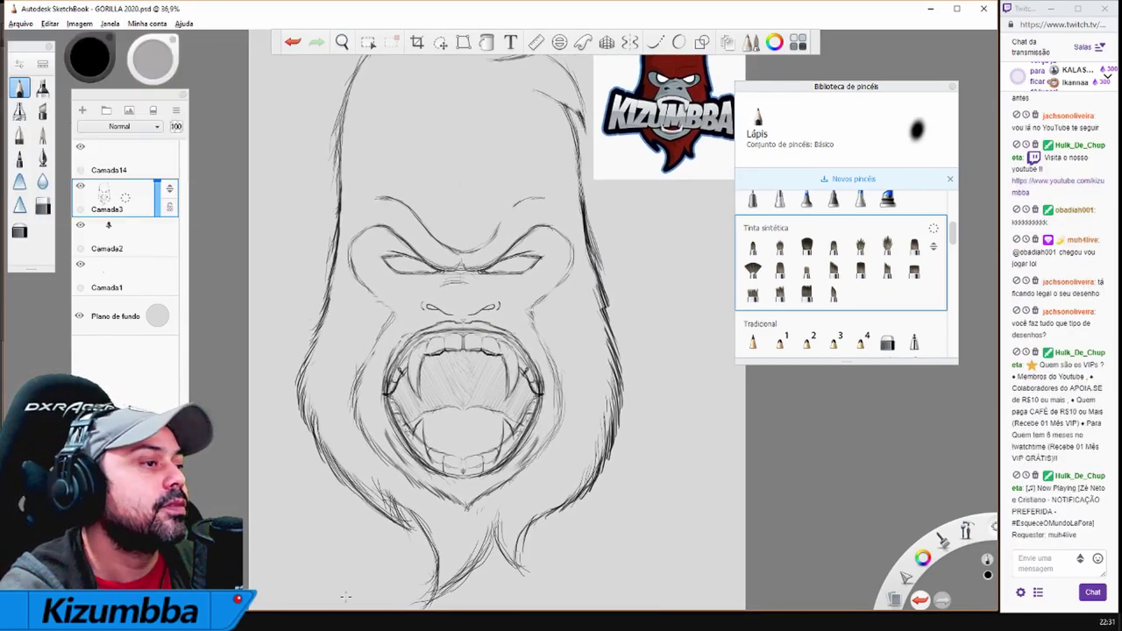
pyautogui.press('e')
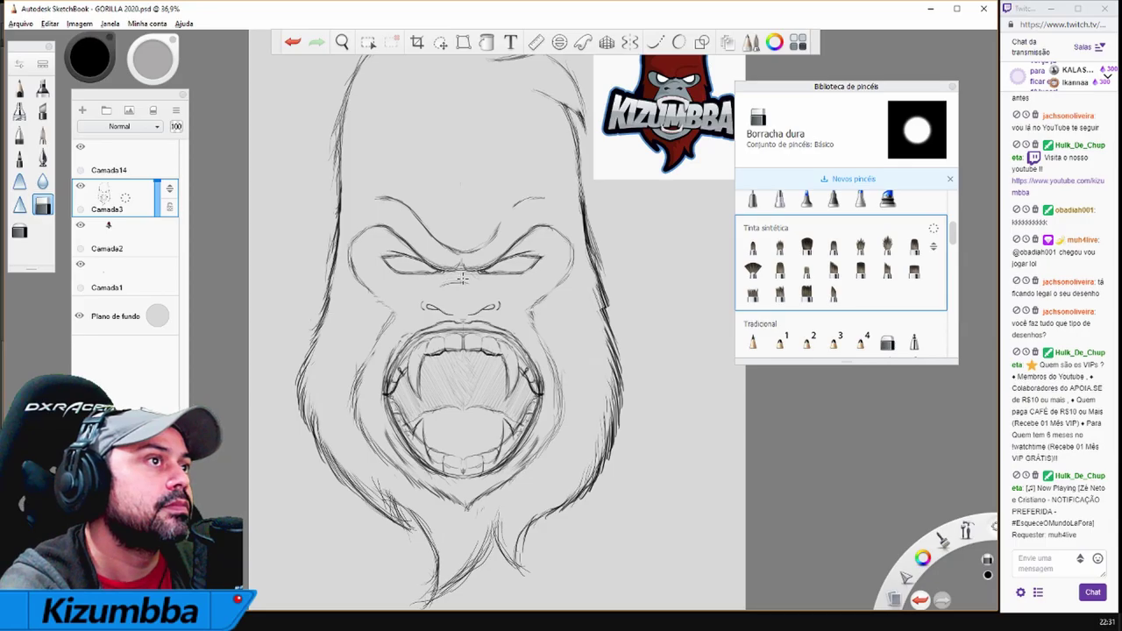
pyautogui.click(22, 89)
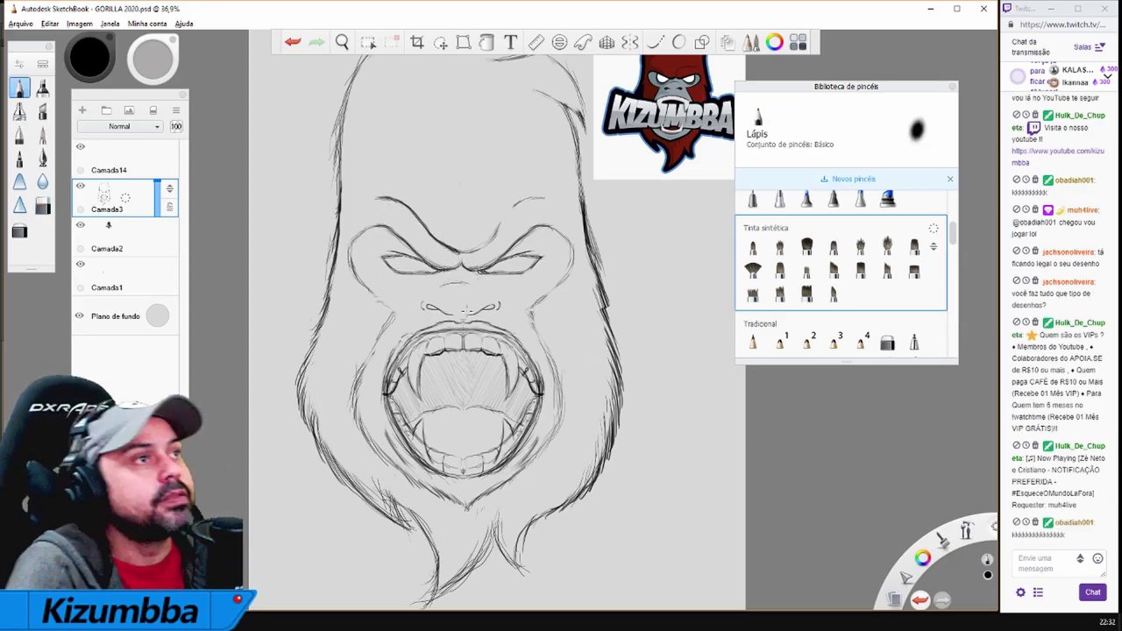
pyautogui.press('e')
pyautogui.press('e')
# Draw a curved wrinkle line across the forehead above the brows with the pencil
pyautogui.press('space')
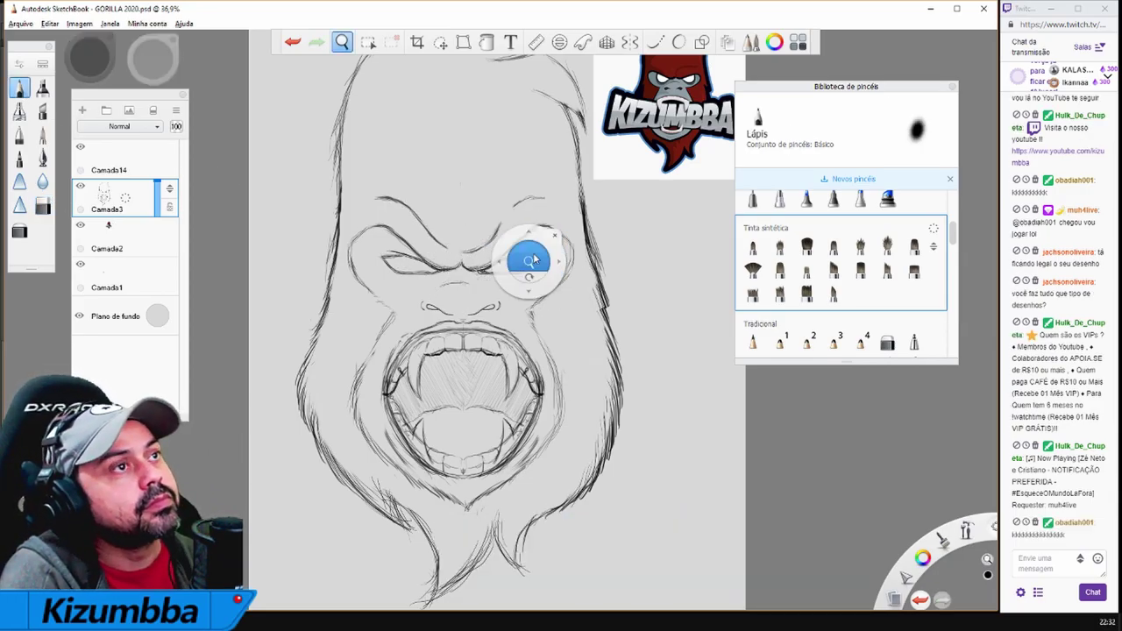
pyautogui.moveTo(533, 258); pyautogui.dragTo(403, 290)
pyautogui.scroll(4, 432, 291)
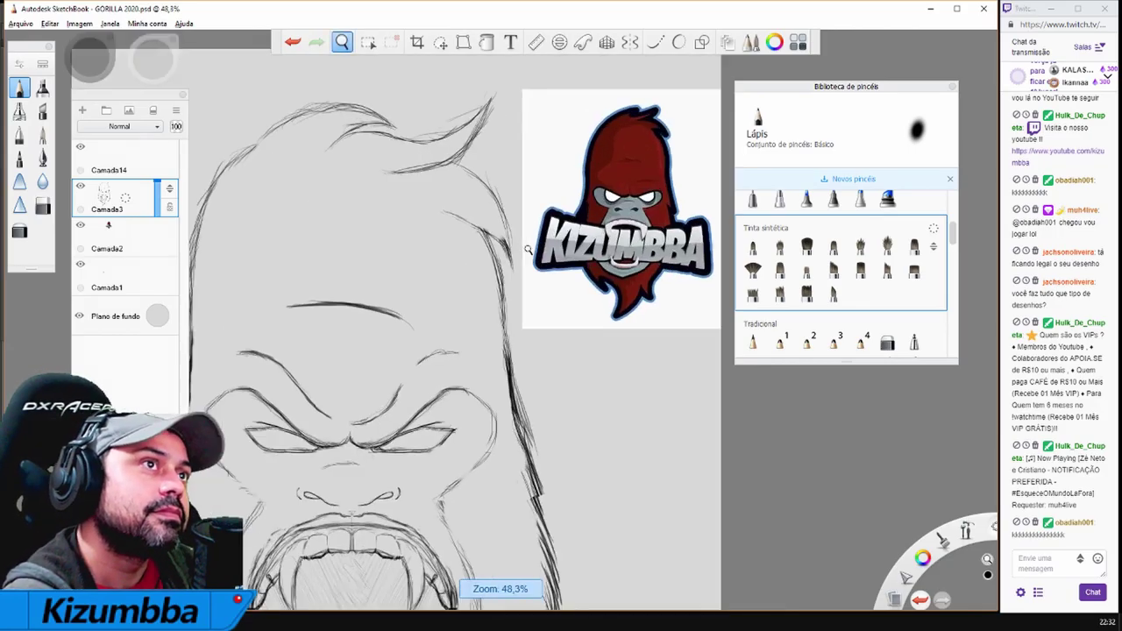
pyautogui.press('e')
pyautogui.moveTo(386, 318)
pyautogui.mouseDown()
pyautogui.moveTo(271, 310)
pyautogui.moveTo(403, 326)
pyautogui.mouseUp()
pyautogui.press('e')
pyautogui.moveTo(286, 281)
pyautogui.mouseDown()
pyautogui.moveTo(383, 302)
pyautogui.moveTo(259, 295)
pyautogui.mouseUp()
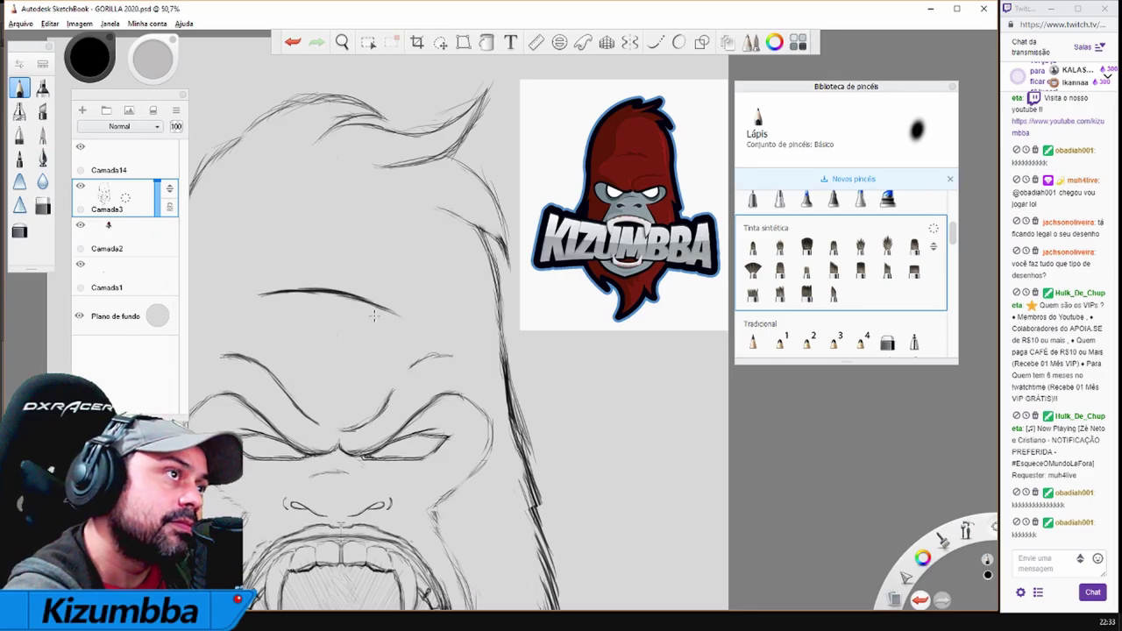
# Add a new layer above the gorilla sketch for the darker pencil lines
pyautogui.scroll(-2, 233, 204)
pyautogui.press('l')
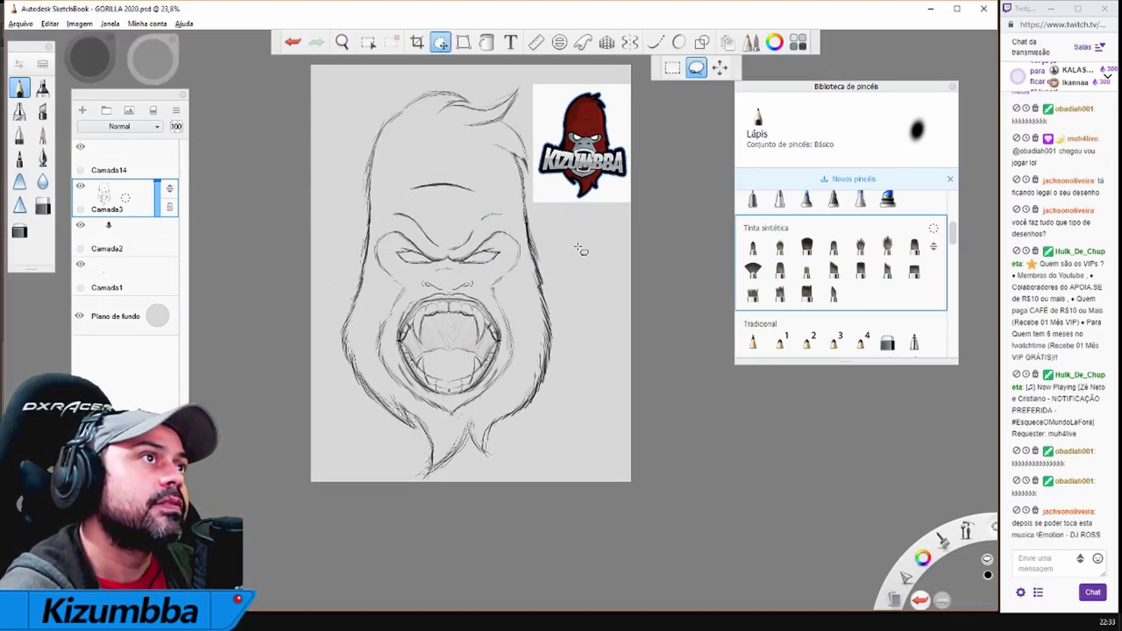
pyautogui.scroll(2, 521, 358)
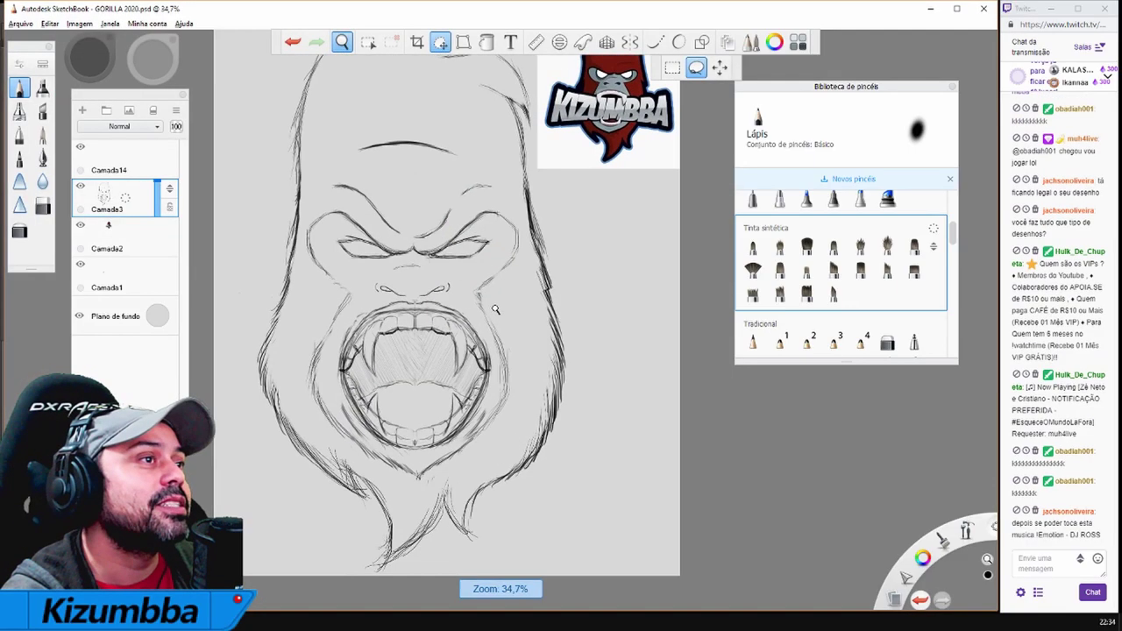
pyautogui.scroll(-1, 564, 358)
pyautogui.press('b')
pyautogui.click(82, 109)
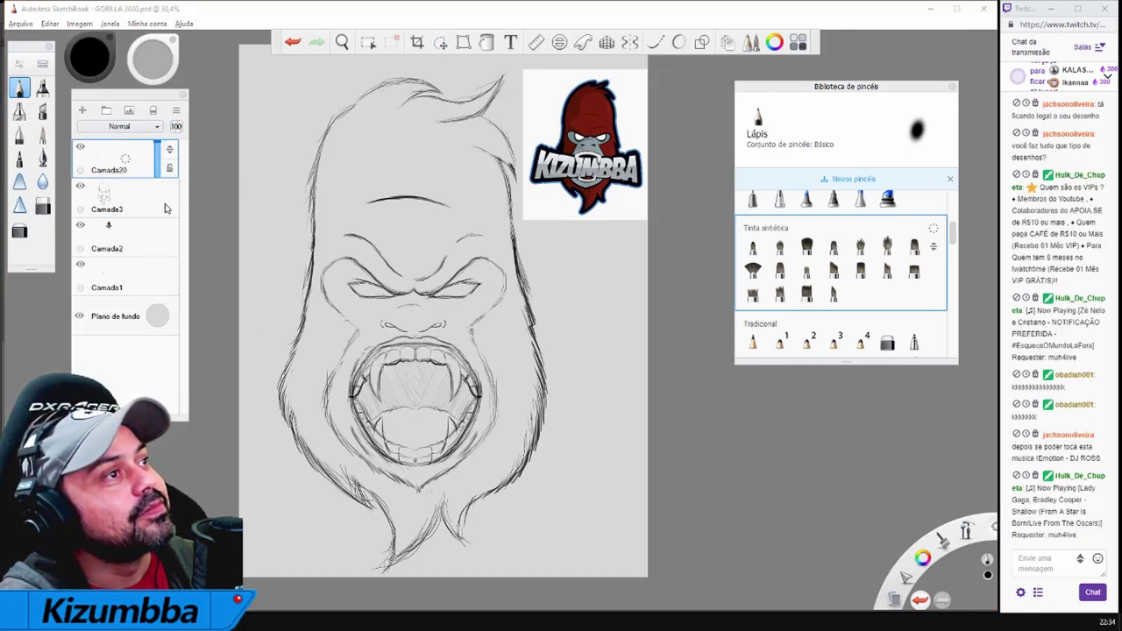
# Draw dark, overlapping fur strokes along the left cheek and jaw edge down towards the beard
pyautogui.scroll(1, 455, 311)
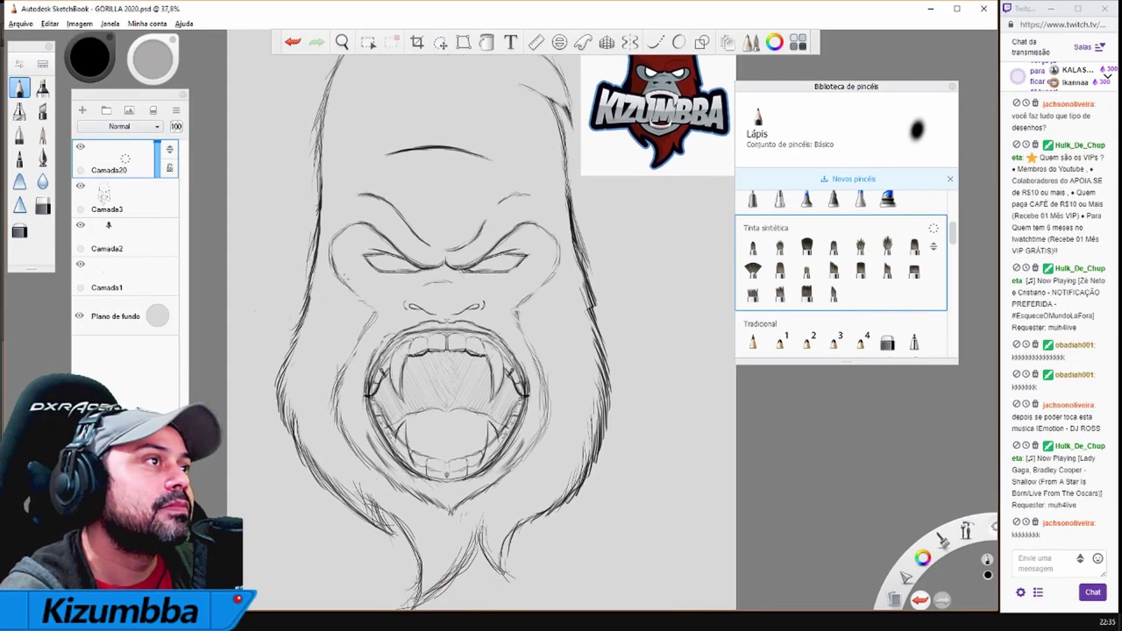
pyautogui.moveTo(300, 365)
pyautogui.mouseDown()
pyautogui.moveTo(280, 422)
pyautogui.moveTo(333, 491)
pyautogui.mouseUp()
pyautogui.moveTo(303, 440); pyautogui.dragTo(393, 536)
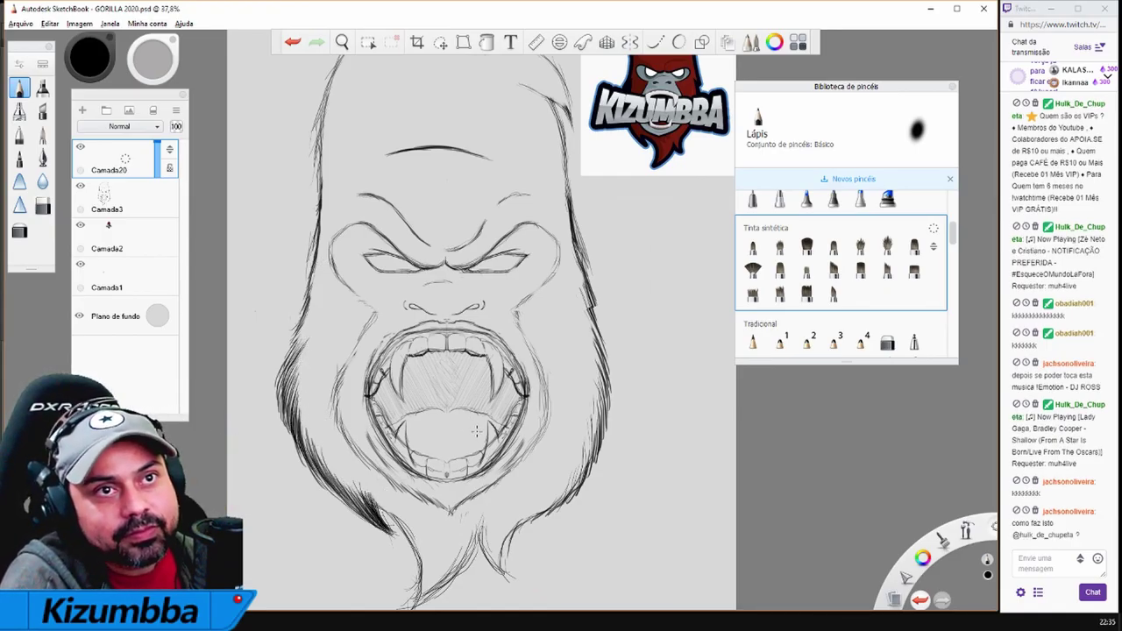
# Switch to the browser's PhantomBot player and send the chat song request "!sr Emotion - DJ ROSS"
pyautogui.hotkey('alt', 'Tab')
pyautogui.click(129, 15)
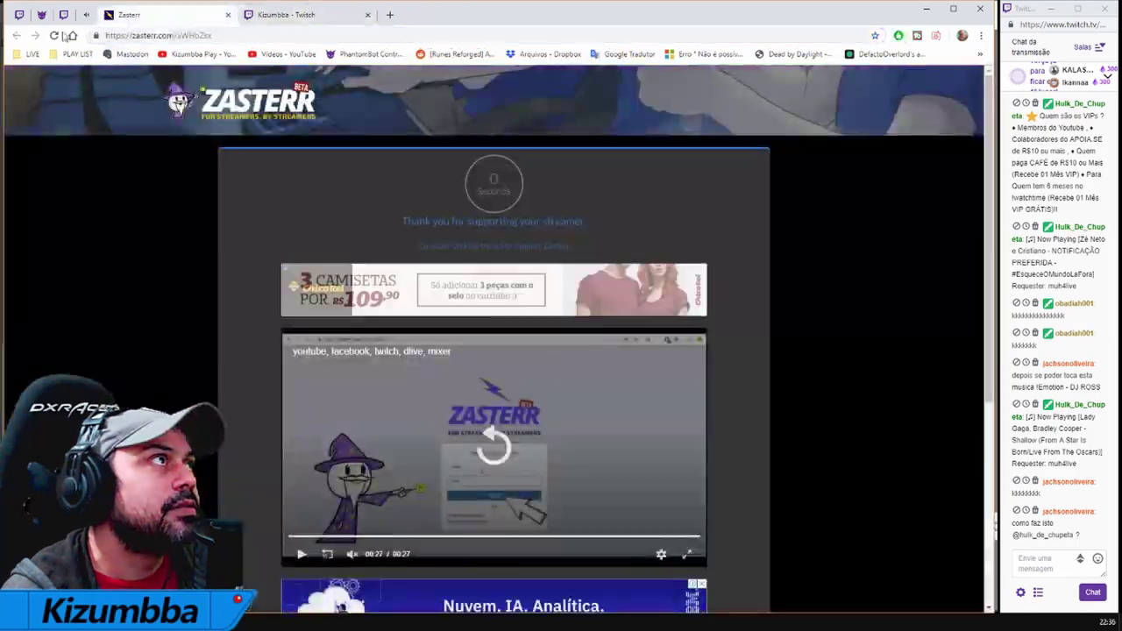
pyautogui.click(85, 15)
pyautogui.moveTo(1042, 387); pyautogui.dragTo(1054, 566)
pyautogui.press('Return')
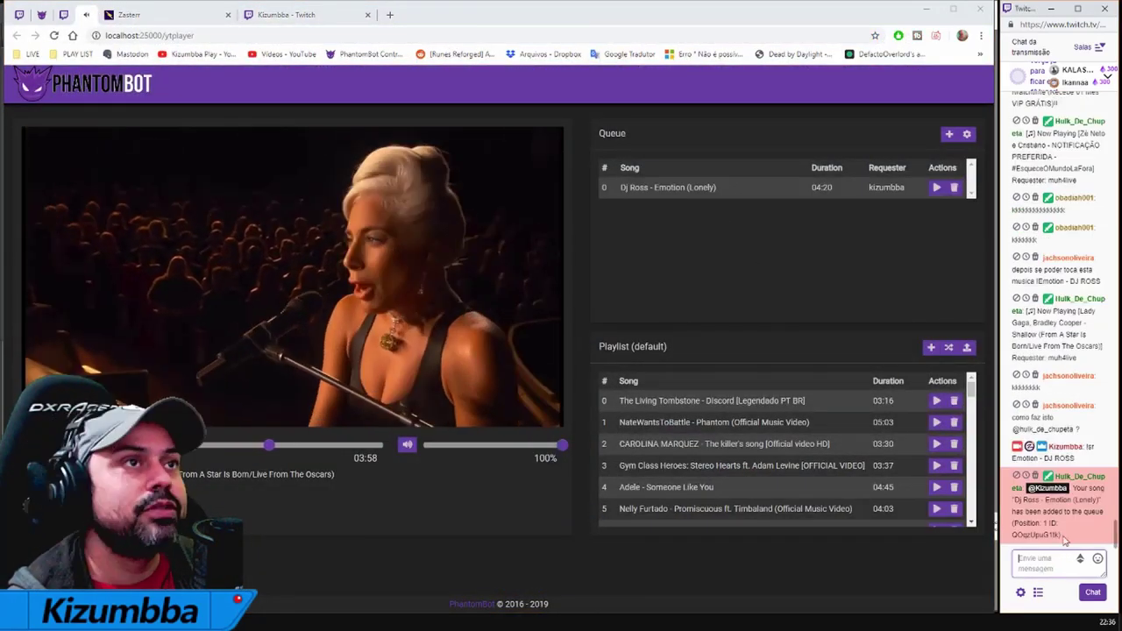
# Switch back to SketchBook and draw dark fur strokes on the two pointed tips of the beard
pyautogui.hotkey('alt', 'Tab')
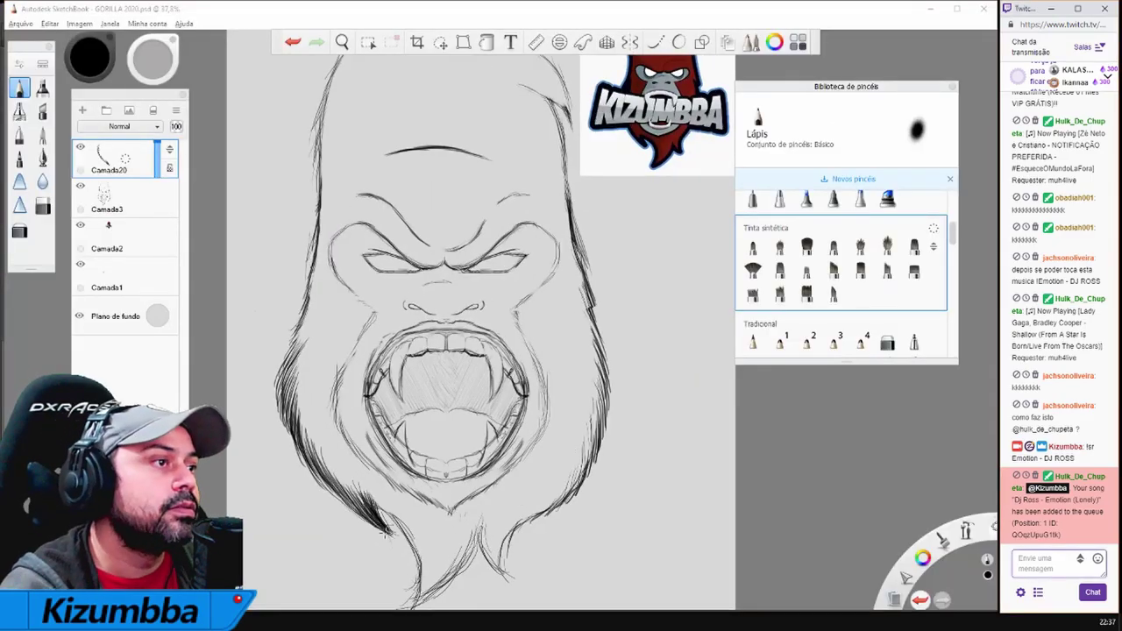
pyautogui.moveTo(463, 386); pyautogui.dragTo(478, 449)
pyautogui.moveTo(508, 402); pyautogui.dragTo(474, 454)
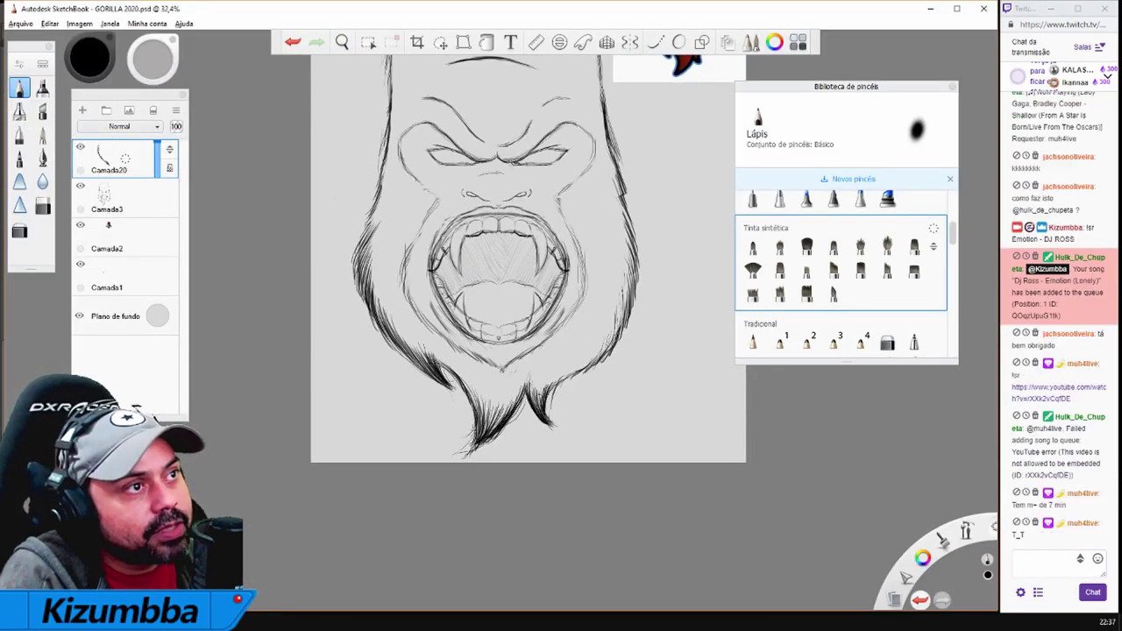
# Draw dark fur strokes from the beard up along the right jaw and cheek edge
pyautogui.scroll(2, 628, 379)
pyautogui.moveTo(609, 403); pyautogui.dragTo(572, 446)
pyautogui.moveTo(649, 377); pyautogui.dragTo(593, 430)
pyautogui.moveTo(667, 333)
pyautogui.mouseDown()
pyautogui.moveTo(641, 396)
pyautogui.moveTo(577, 438)
pyautogui.mouseUp()
pyautogui.moveTo(675, 306); pyautogui.dragTo(662, 368)
pyautogui.moveTo(681, 286); pyautogui.dragTo(670, 351)
pyautogui.moveTo(690, 237); pyautogui.dragTo(670, 315)
pyautogui.moveTo(686, 188)
pyautogui.mouseDown()
pyautogui.moveTo(663, 314)
pyautogui.moveTo(524, 289)
pyautogui.mouseUp()
# Continue the dark fur strokes up the right side of the head to the forehead
pyautogui.press('space')
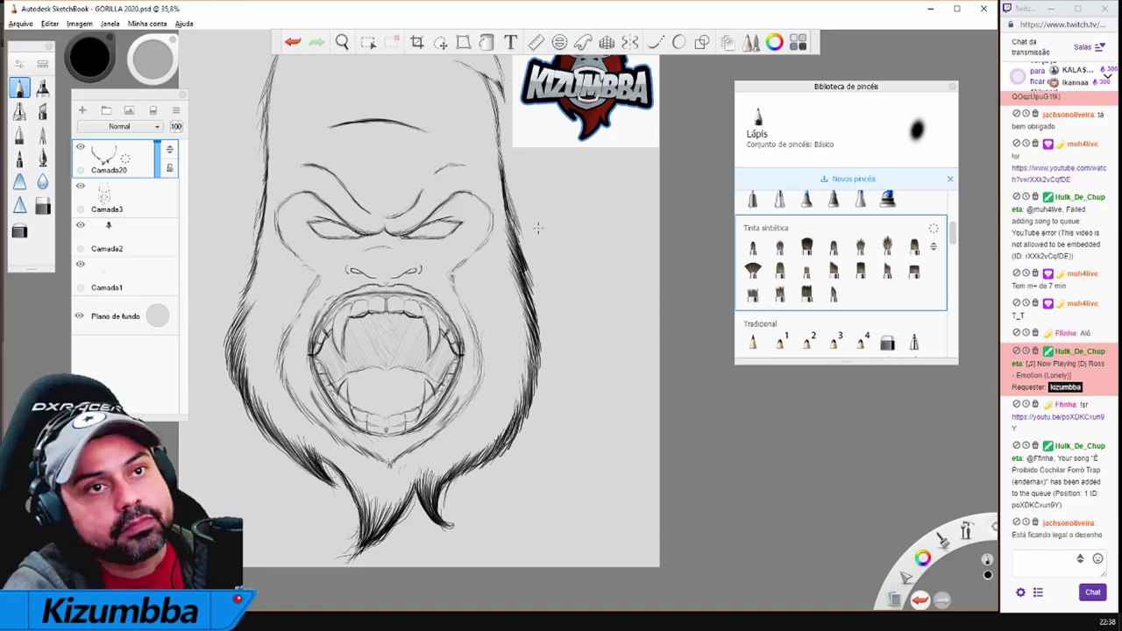
pyautogui.scroll(-2, 531, 251)
pyautogui.moveTo(491, 247); pyautogui.dragTo(484, 289)
pyautogui.moveTo(488, 175)
pyautogui.mouseDown()
pyautogui.moveTo(481, 279)
pyautogui.moveTo(478, 233)
pyautogui.mouseUp()
# Draw dark fur strokes up the left side of the head from the cheek to the upper forehead
pyautogui.moveTo(277, 328); pyautogui.dragTo(262, 370)
pyautogui.moveTo(286, 265); pyautogui.dragTo(270, 335)
pyautogui.moveTo(290, 230); pyautogui.dragTo(277, 293)
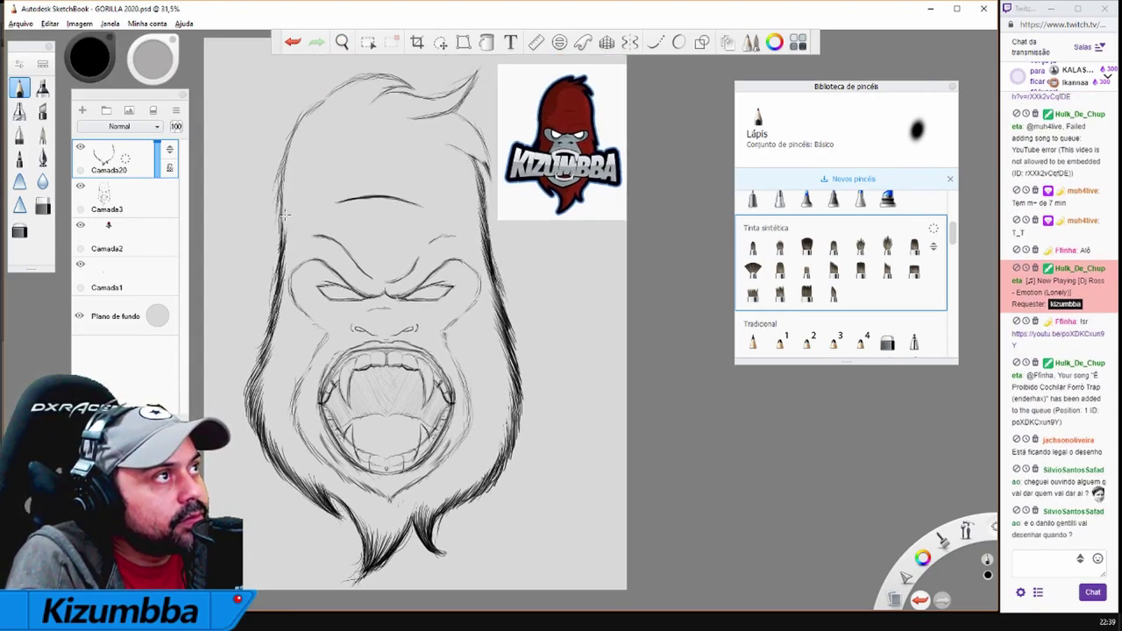
pyautogui.moveTo(284, 190); pyautogui.dragTo(275, 273)
pyautogui.moveTo(286, 232); pyautogui.dragTo(272, 310)
pyautogui.moveTo(295, 130); pyautogui.dragTo(279, 187)
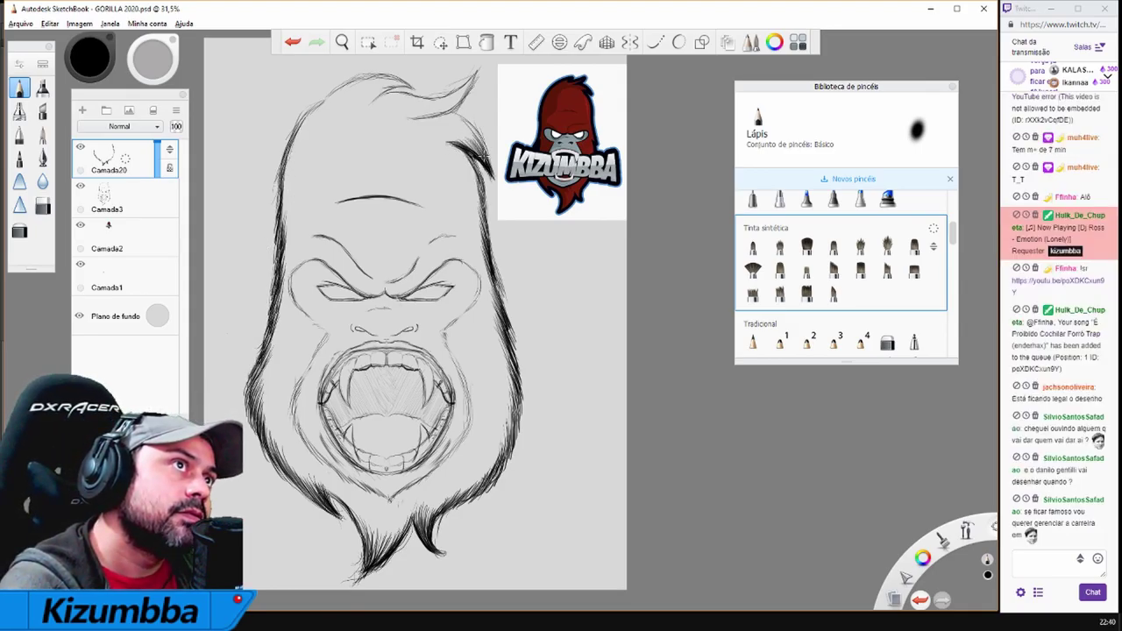
# Fill the large swept hair tuft at the crown with dense dark strokes
pyautogui.moveTo(486, 114)
pyautogui.mouseDown()
pyautogui.moveTo(463, 172)
pyautogui.moveTo(556, 341)
pyautogui.moveTo(646, 321)
pyautogui.moveTo(606, 281)
pyautogui.moveTo(564, 322)
pyautogui.moveTo(590, 340)
pyautogui.mouseUp()
pyautogui.moveTo(542, 289); pyautogui.dragTo(566, 333)
pyautogui.moveTo(551, 274)
pyautogui.mouseDown()
pyautogui.moveTo(563, 312)
pyautogui.moveTo(593, 341)
pyautogui.mouseUp()
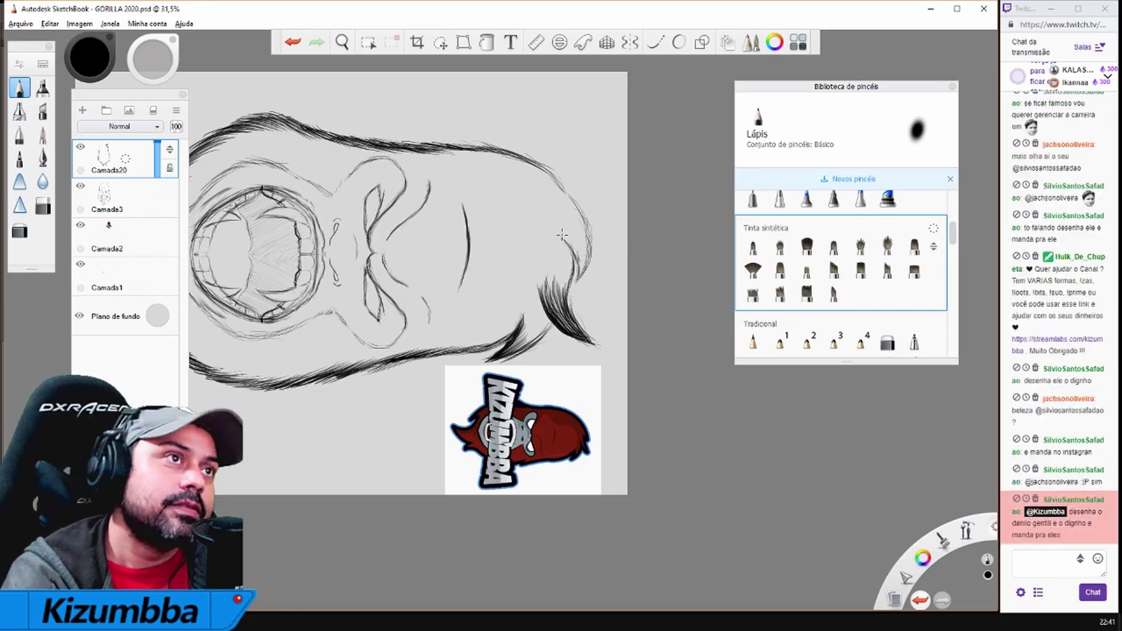
# Darken the smaller hair lock and the top contour of the crown with short pencil strokes
pyautogui.moveTo(564, 247); pyautogui.dragTo(565, 302)
pyautogui.moveTo(537, 261); pyautogui.dragTo(557, 300)
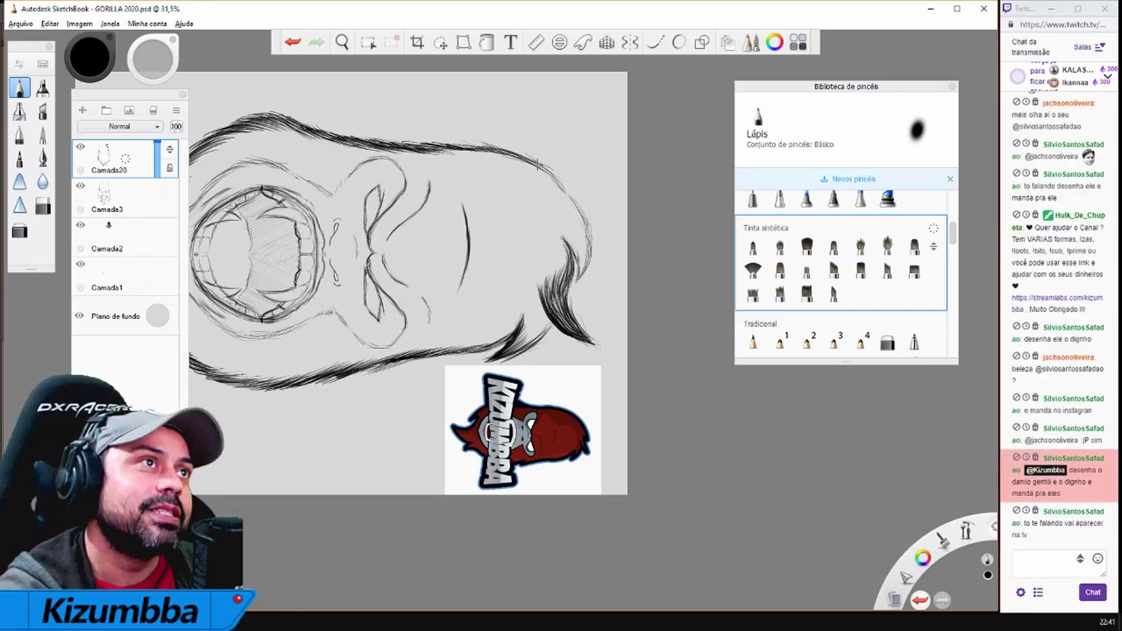
pyautogui.moveTo(586, 204)
pyautogui.mouseDown()
pyautogui.moveTo(593, 232)
pyautogui.moveTo(591, 261)
pyautogui.mouseUp()
pyautogui.moveTo(593, 245)
pyautogui.mouseDown()
pyautogui.moveTo(579, 254)
pyautogui.moveTo(568, 199)
pyautogui.mouseUp()
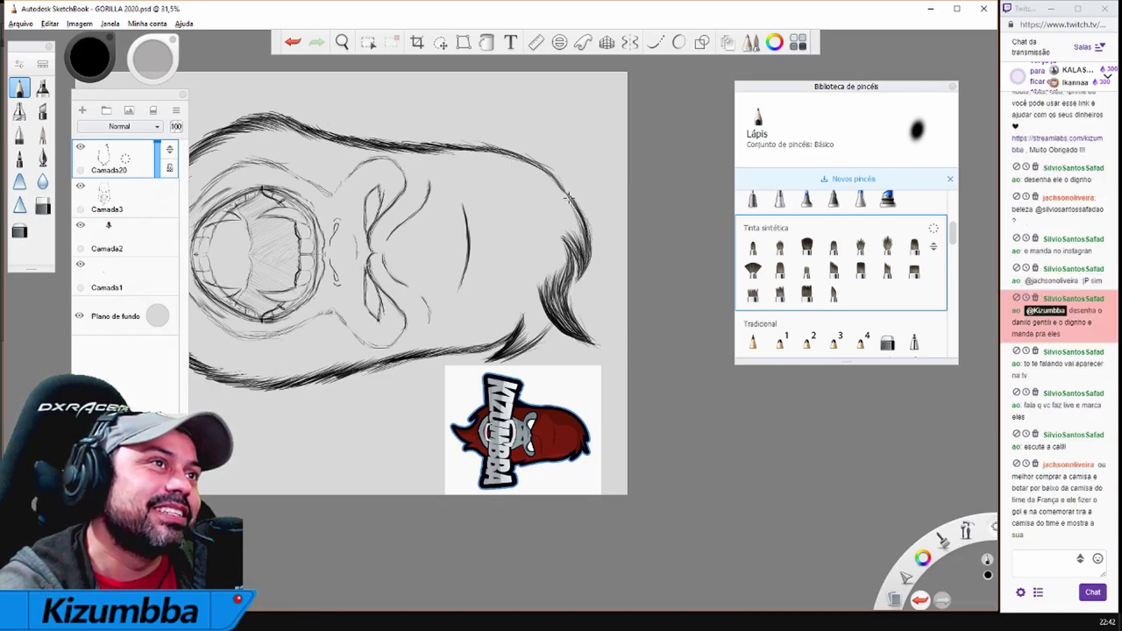
# Thicken the upper left contour of the head with fur strokes from the crown down to the temple
pyautogui.moveTo(593, 322); pyautogui.dragTo(448, 98)
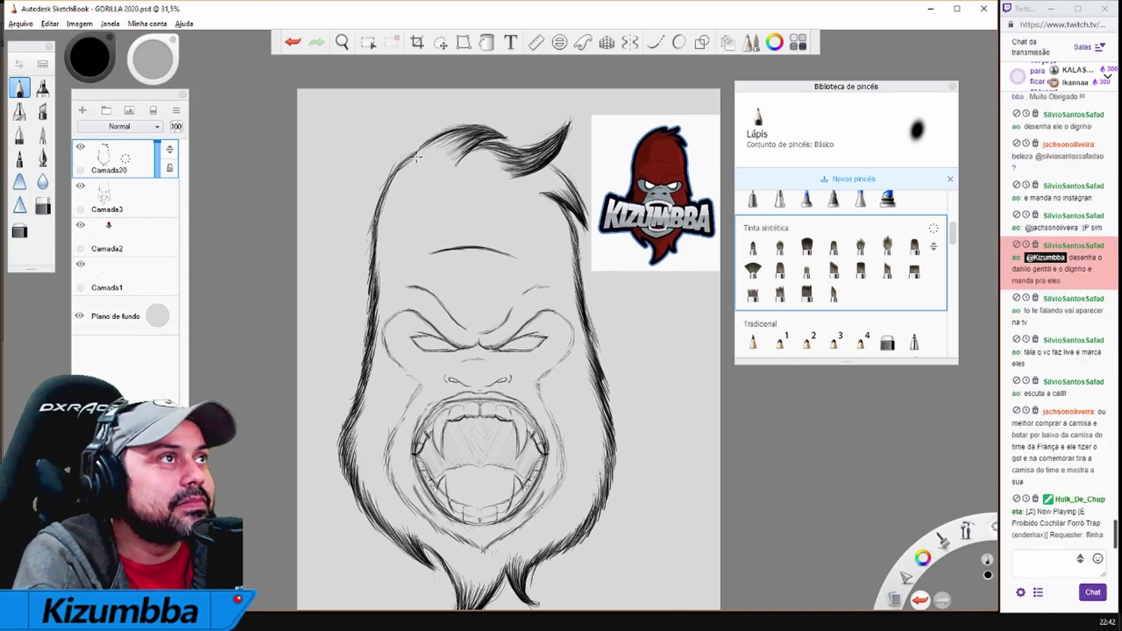
pyautogui.moveTo(421, 152); pyautogui.dragTo(371, 239)
pyautogui.moveTo(391, 193); pyautogui.dragTo(368, 264)
pyautogui.moveTo(391, 220); pyautogui.dragTo(384, 288)
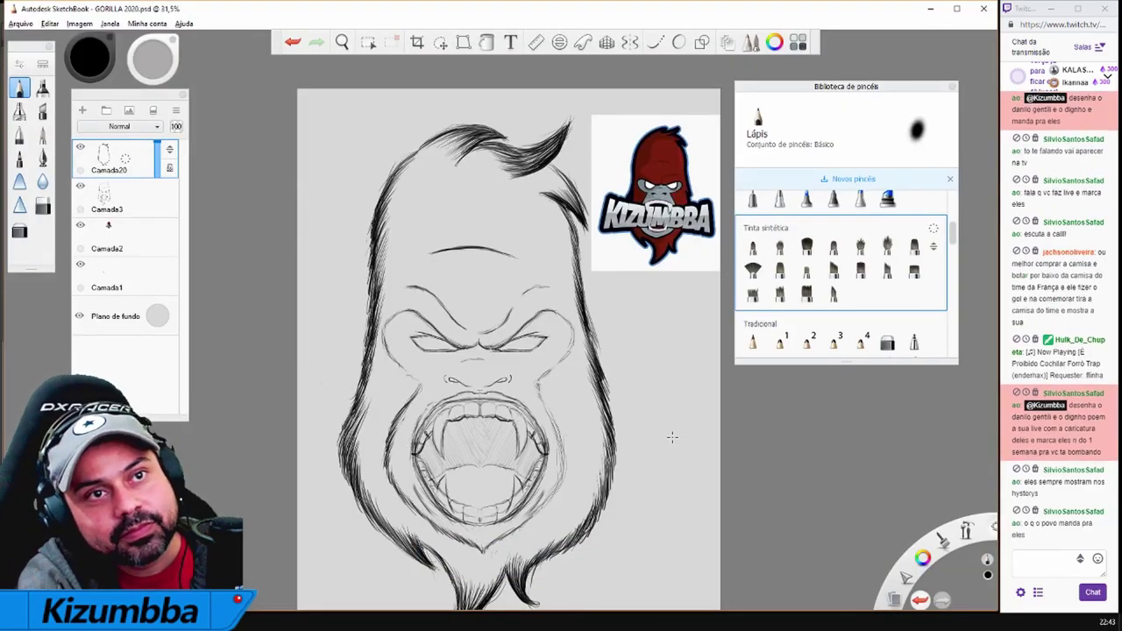
# Darken the inner fur contour around the muzzle, from the cheeks to the point below the mouth
pyautogui.moveTo(537, 384); pyautogui.dragTo(561, 463)
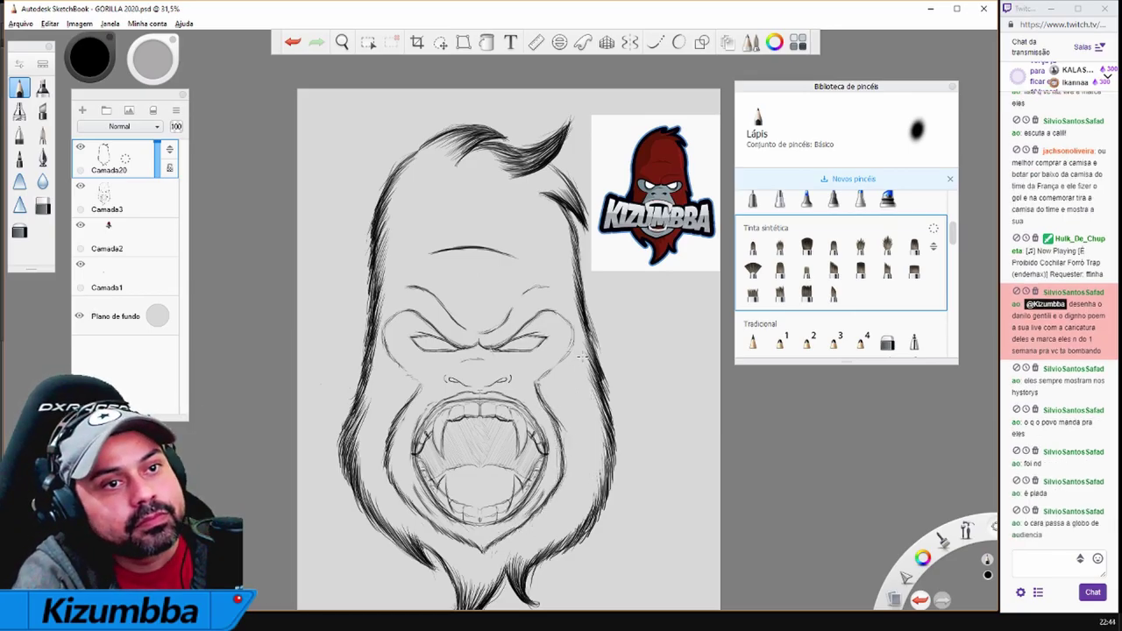
pyautogui.moveTo(382, 447)
pyautogui.mouseDown()
pyautogui.moveTo(397, 503)
pyautogui.moveTo(489, 563)
pyautogui.mouseUp()
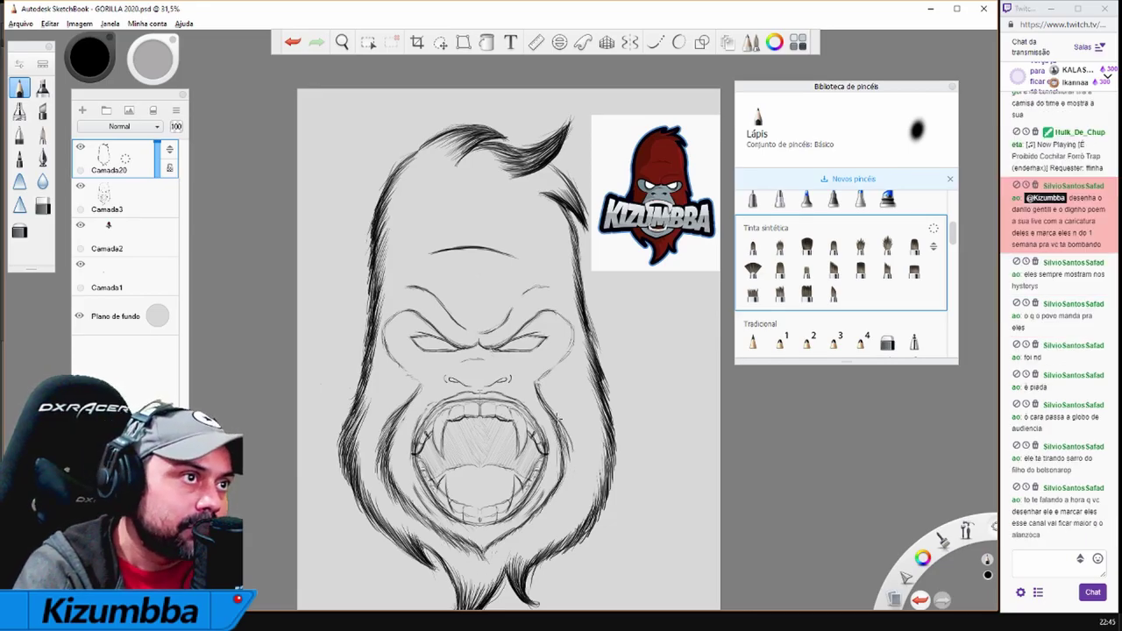
pyautogui.moveTo(560, 460)
pyautogui.mouseDown()
pyautogui.moveTo(566, 497)
pyautogui.moveTo(505, 546)
pyautogui.mouseUp()
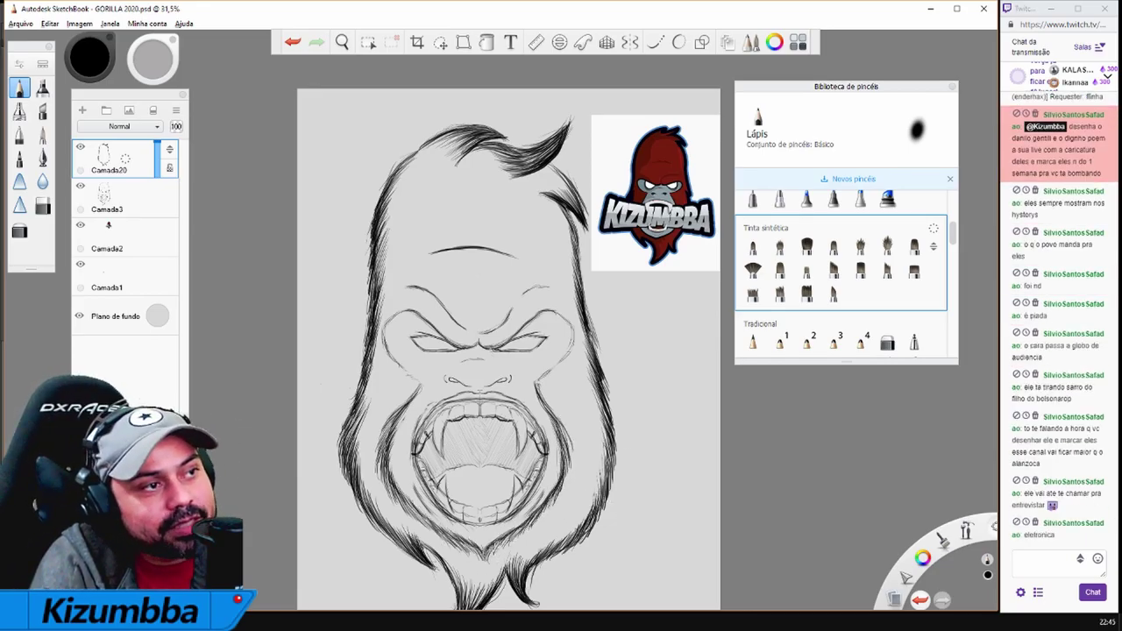
# Fill the area between the left muzzle contour and the jaw, and the beard below the mouth, with fur strokes
pyautogui.moveTo(396, 384)
pyautogui.mouseDown()
pyautogui.moveTo(417, 406)
pyautogui.moveTo(376, 484)
pyautogui.mouseUp()
pyautogui.moveTo(377, 445)
pyautogui.mouseDown()
pyautogui.moveTo(380, 476)
pyautogui.moveTo(421, 539)
pyautogui.moveTo(495, 496)
pyautogui.moveTo(493, 474)
pyautogui.moveTo(443, 569)
pyautogui.mouseUp()
pyautogui.moveTo(430, 528)
pyautogui.mouseDown()
pyautogui.moveTo(459, 583)
pyautogui.moveTo(477, 485)
pyautogui.moveTo(498, 534)
pyautogui.mouseUp()
pyautogui.moveTo(503, 488); pyautogui.dragTo(523, 531)
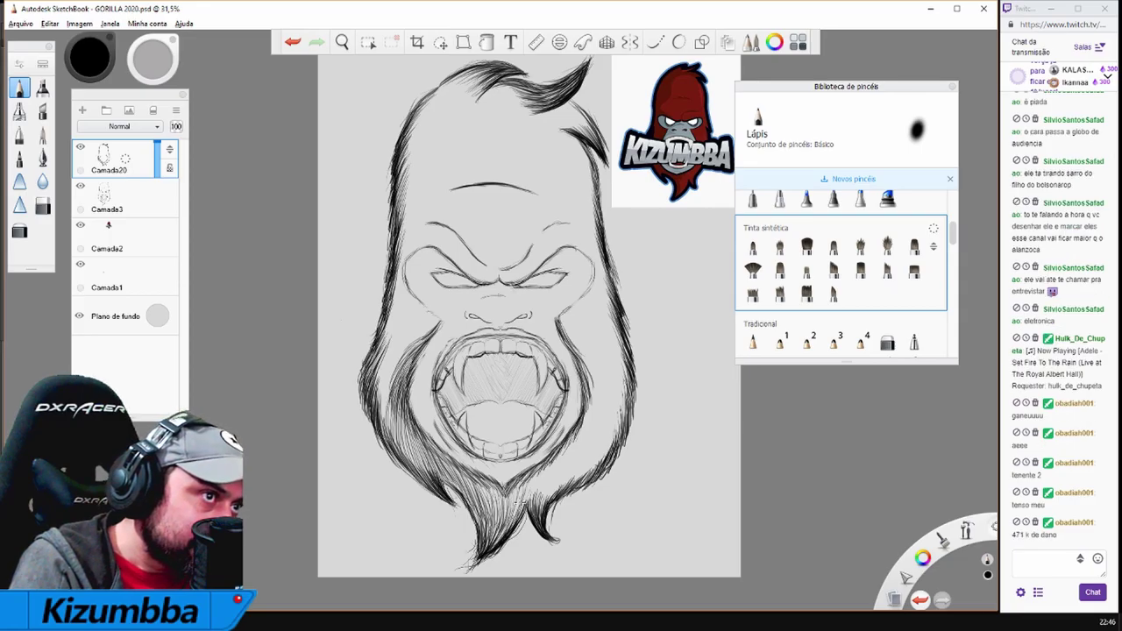
# Fill the lower right jaw between the muzzle and the outer edge with long fur strokes
pyautogui.moveTo(542, 475); pyautogui.dragTo(527, 512)
pyautogui.moveTo(585, 413); pyautogui.dragTo(548, 496)
pyautogui.moveTo(600, 430); pyautogui.dragTo(570, 482)
pyautogui.moveTo(622, 391); pyautogui.dragTo(601, 459)
# Fill the left cheek with long fur strokes up towards eye level
pyautogui.moveTo(391, 380); pyautogui.dragTo(382, 413)
pyautogui.moveTo(418, 340); pyautogui.dragTo(382, 425)
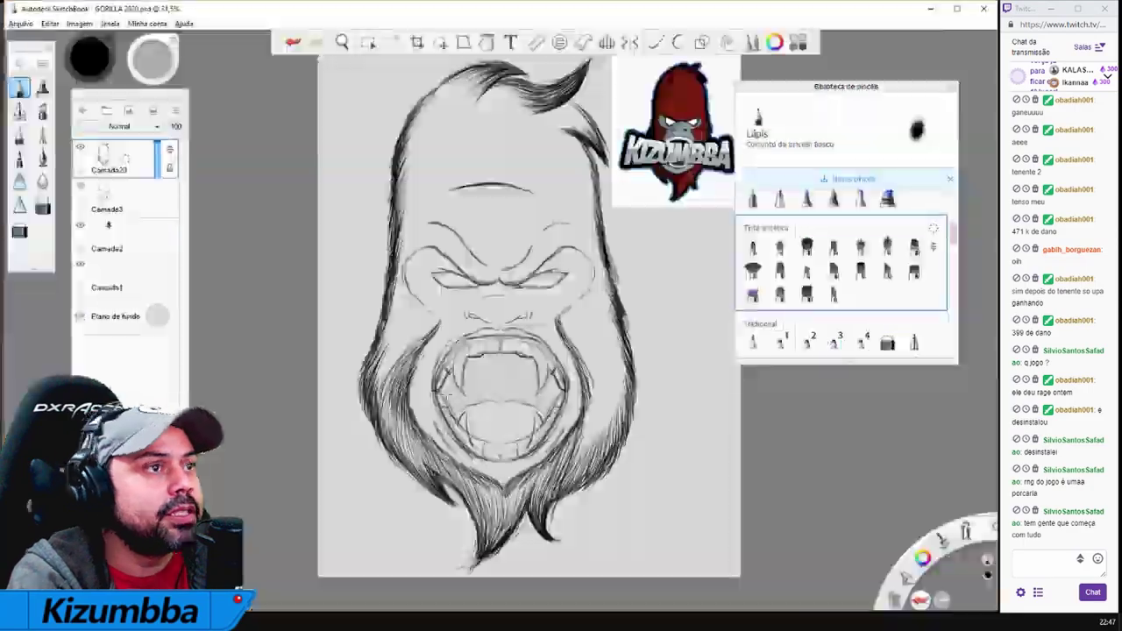
pyautogui.moveTo(401, 337); pyautogui.dragTo(375, 391)
pyautogui.moveTo(401, 296); pyautogui.dragTo(377, 382)
pyautogui.moveTo(404, 282); pyautogui.dragTo(383, 363)
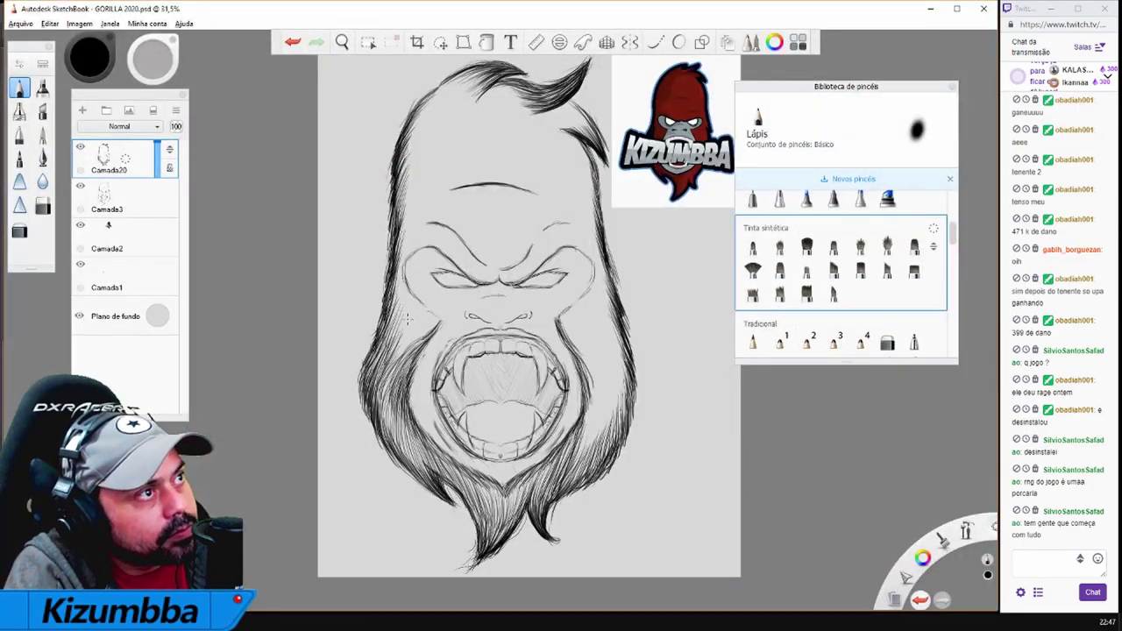
pyautogui.moveTo(426, 325); pyautogui.dragTo(386, 379)
# Build up denser fur on the left cheek between the eye socket and the outer head contour
pyautogui.scroll(3, 441, 321)
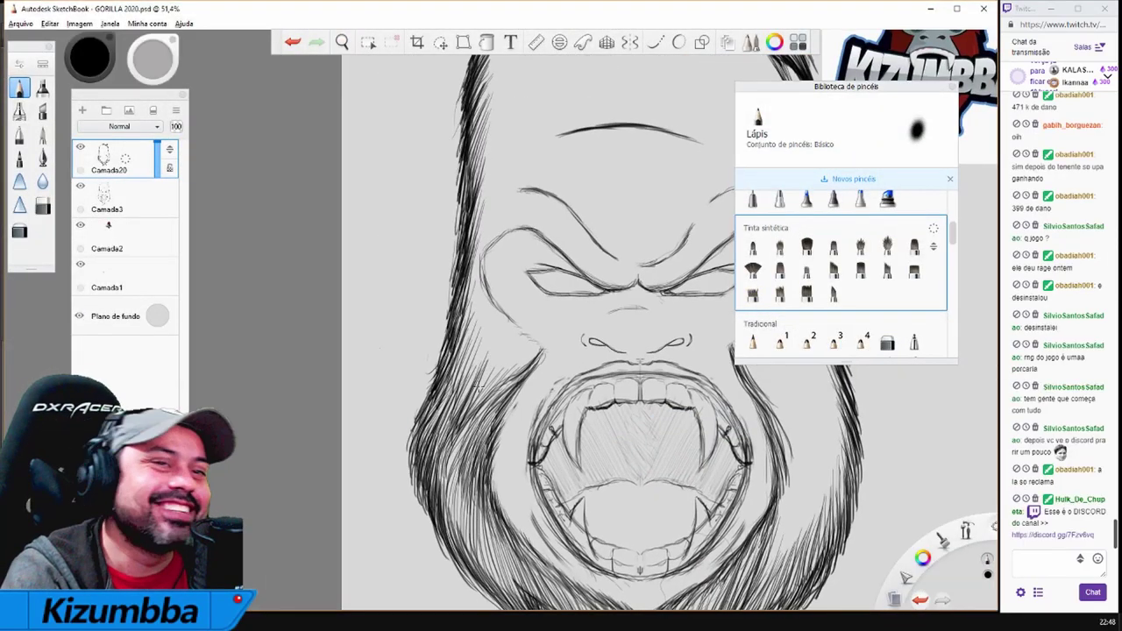
pyautogui.moveTo(482, 375); pyautogui.dragTo(431, 484)
pyautogui.moveTo(494, 352); pyautogui.dragTo(440, 437)
pyautogui.moveTo(486, 344); pyautogui.dragTo(455, 421)
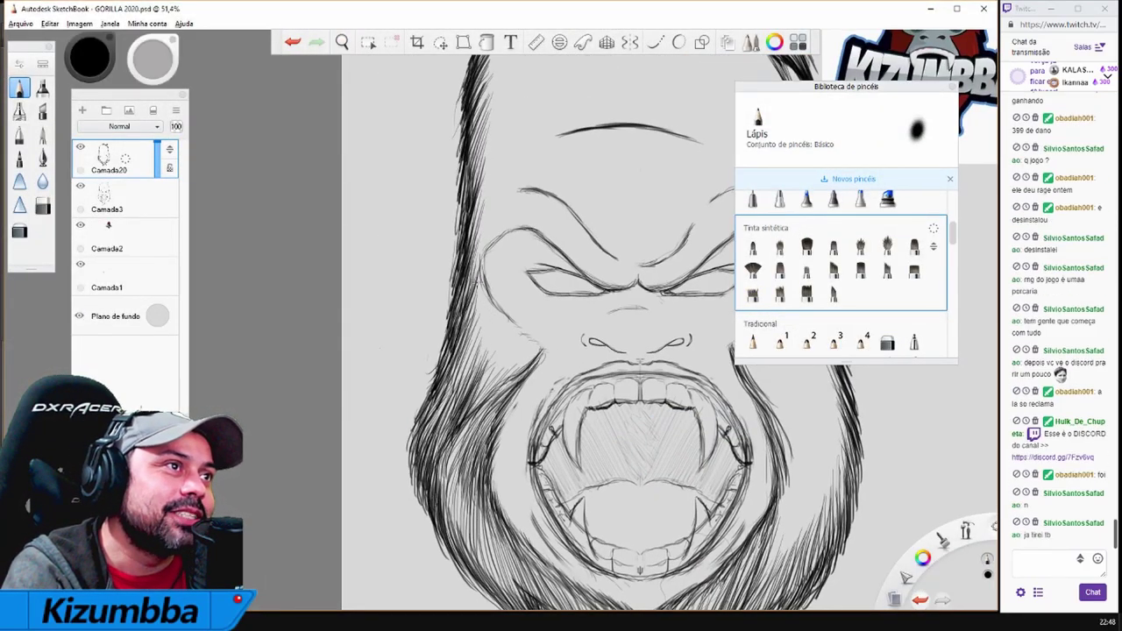
pyautogui.moveTo(482, 303); pyautogui.dragTo(437, 395)
pyautogui.moveTo(516, 343); pyautogui.dragTo(469, 405)
pyautogui.moveTo(488, 325); pyautogui.dragTo(445, 419)
pyautogui.moveTo(469, 357); pyautogui.dragTo(423, 453)
pyautogui.moveTo(469, 426); pyautogui.dragTo(442, 520)
# Add more fur strokes to the inner left cheek beside the open mouth
pyautogui.scroll(-1, 562, 334)
pyautogui.scroll(3, 561, 333)
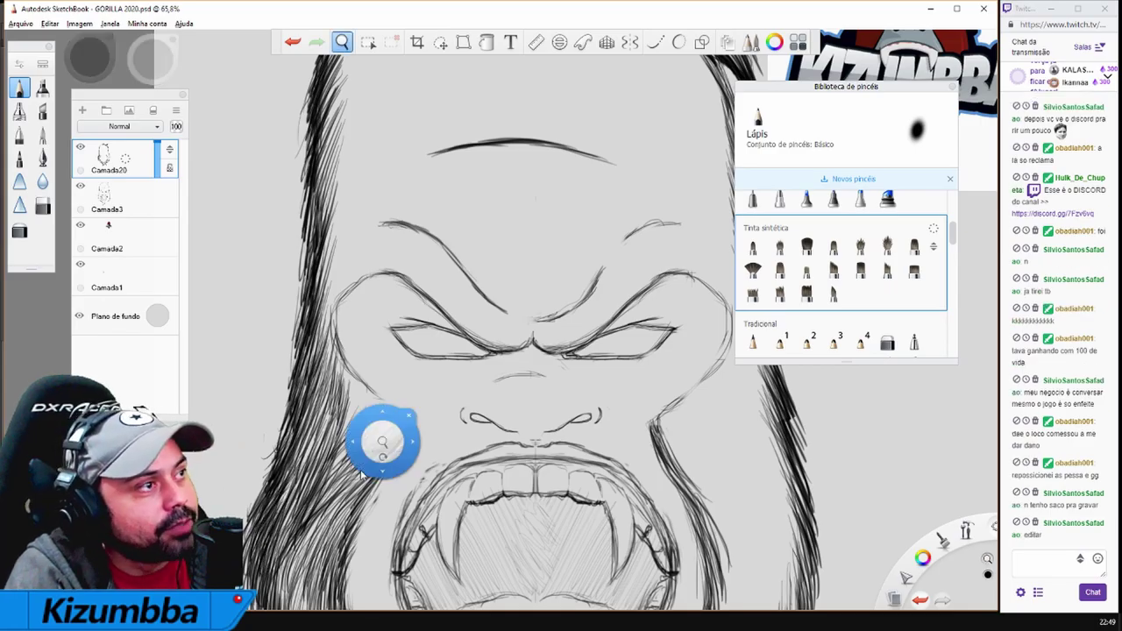
pyautogui.scroll(-2, 509, 141)
pyautogui.moveTo(377, 432); pyautogui.dragTo(362, 489)
pyautogui.moveTo(393, 439); pyautogui.dragTo(369, 522)
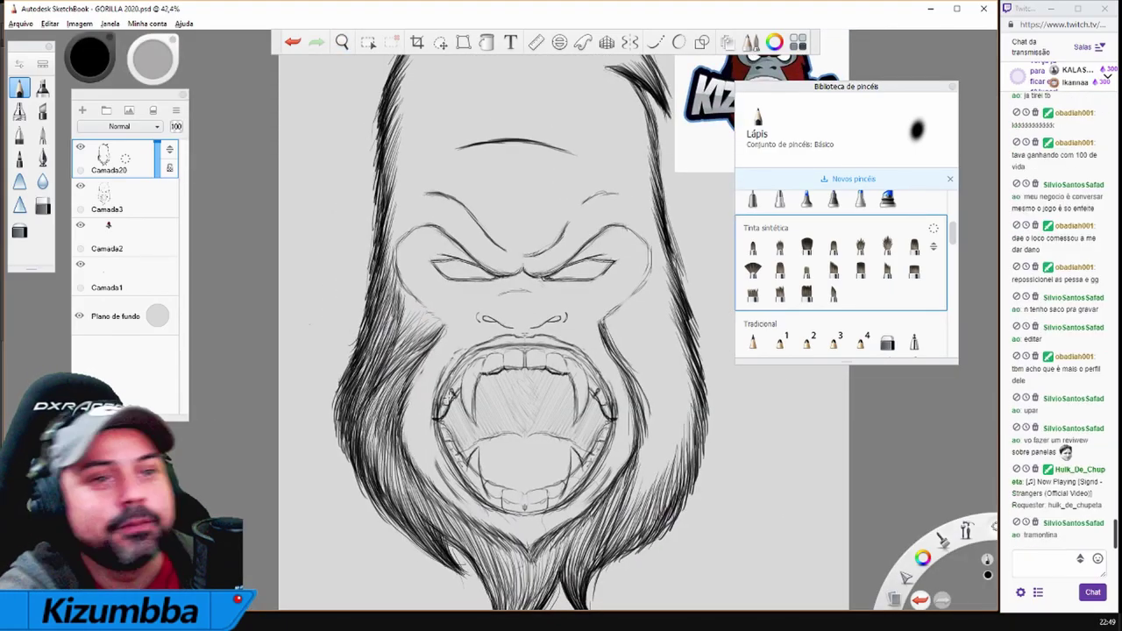
# Thicken the fur on the upper left cheek below the eye socket with overlapping pencil strokes
pyautogui.scroll(3, 409, 315)
pyautogui.moveTo(333, 175); pyautogui.dragTo(316, 256)
pyautogui.moveTo(335, 201); pyautogui.dragTo(344, 367)
pyautogui.moveTo(377, 298); pyautogui.dragTo(350, 368)
pyautogui.moveTo(371, 270); pyautogui.dragTo(356, 335)
pyautogui.moveTo(386, 293); pyautogui.dragTo(319, 420)
pyautogui.moveTo(396, 314)
pyautogui.mouseDown()
pyautogui.moveTo(296, 465)
pyautogui.moveTo(381, 332)
pyautogui.mouseUp()
pyautogui.moveTo(372, 270); pyautogui.dragTo(360, 300)
pyautogui.moveTo(400, 303)
pyautogui.mouseDown()
pyautogui.moveTo(372, 361)
pyautogui.moveTo(380, 358)
pyautogui.mouseUp()
pyautogui.moveTo(434, 324); pyautogui.dragTo(357, 387)
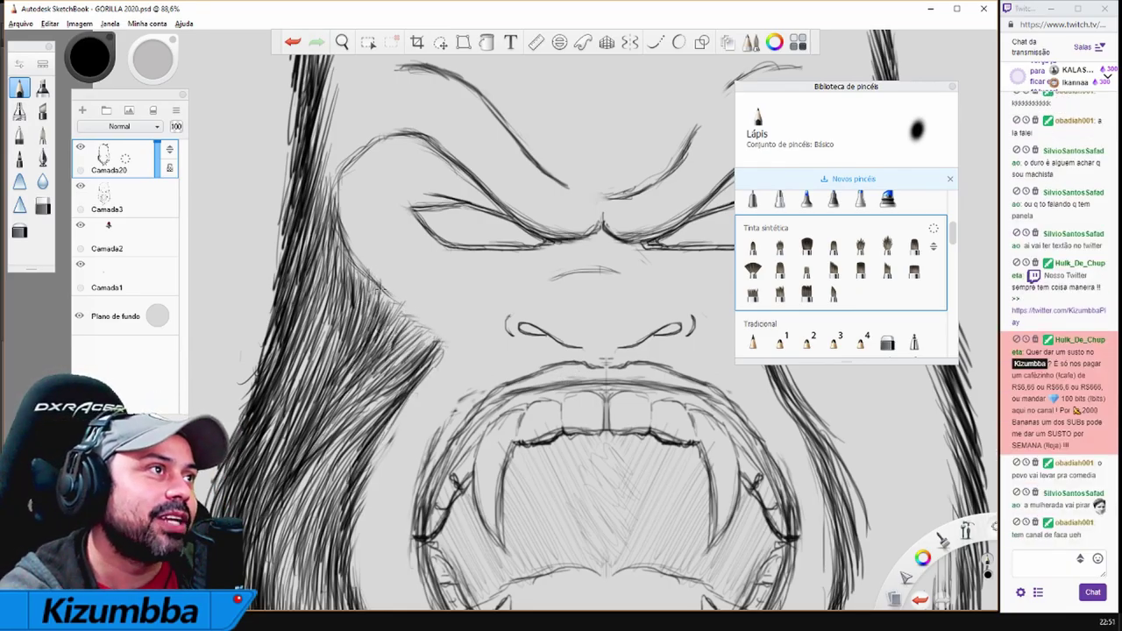
# Darken the fur along the left side of the head beside the eye socket and brow
pyautogui.moveTo(394, 292); pyautogui.dragTo(386, 316)
pyautogui.moveTo(361, 260); pyautogui.dragTo(350, 288)
pyautogui.moveTo(341, 163); pyautogui.dragTo(326, 244)
pyautogui.moveTo(379, 202); pyautogui.dragTo(332, 300)
pyautogui.moveTo(412, 284); pyautogui.dragTo(374, 330)
pyautogui.moveTo(326, 99); pyautogui.dragTo(307, 170)
# Fill the right cheek beside the open mouth with long fur strokes
pyautogui.press('space')
pyautogui.moveTo(393, 307)
pyautogui.mouseDown()
pyautogui.moveTo(441, 304)
pyautogui.moveTo(353, 306)
pyautogui.mouseUp()
pyautogui.moveTo(524, 337)
pyautogui.mouseDown()
pyautogui.moveTo(544, 395)
pyautogui.moveTo(521, 484)
pyautogui.mouseUp()
pyautogui.moveTo(545, 384)
pyautogui.mouseDown()
pyautogui.moveTo(539, 487)
pyautogui.moveTo(561, 447)
pyautogui.mouseUp()
pyautogui.moveTo(573, 342); pyautogui.dragTo(579, 438)
pyautogui.moveTo(571, 318); pyautogui.dragTo(566, 417)
pyautogui.moveTo(536, 351); pyautogui.dragTo(554, 405)
pyautogui.moveTo(526, 341); pyautogui.dragTo(542, 396)
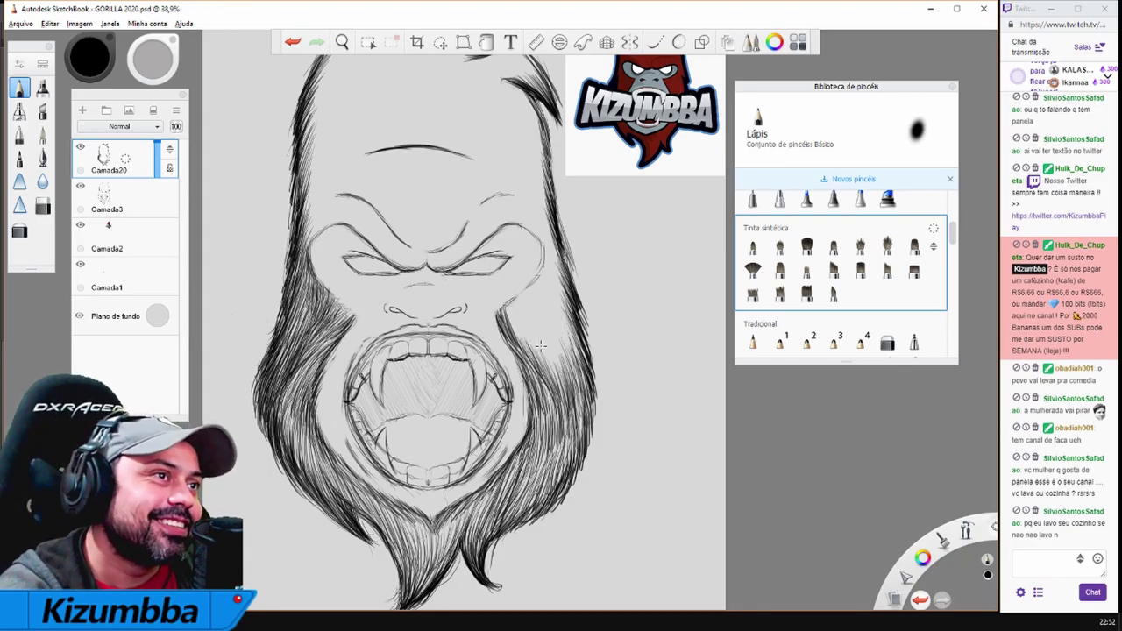
# Extend the right cheek fur up along the outer head contour to eye level
pyautogui.moveTo(554, 320); pyautogui.dragTo(570, 395)
pyautogui.moveTo(568, 295)
pyautogui.mouseDown()
pyautogui.moveTo(572, 385)
pyautogui.moveTo(552, 417)
pyautogui.mouseUp()
pyautogui.moveTo(575, 396); pyautogui.dragTo(579, 445)
pyautogui.moveTo(514, 324); pyautogui.dragTo(544, 377)
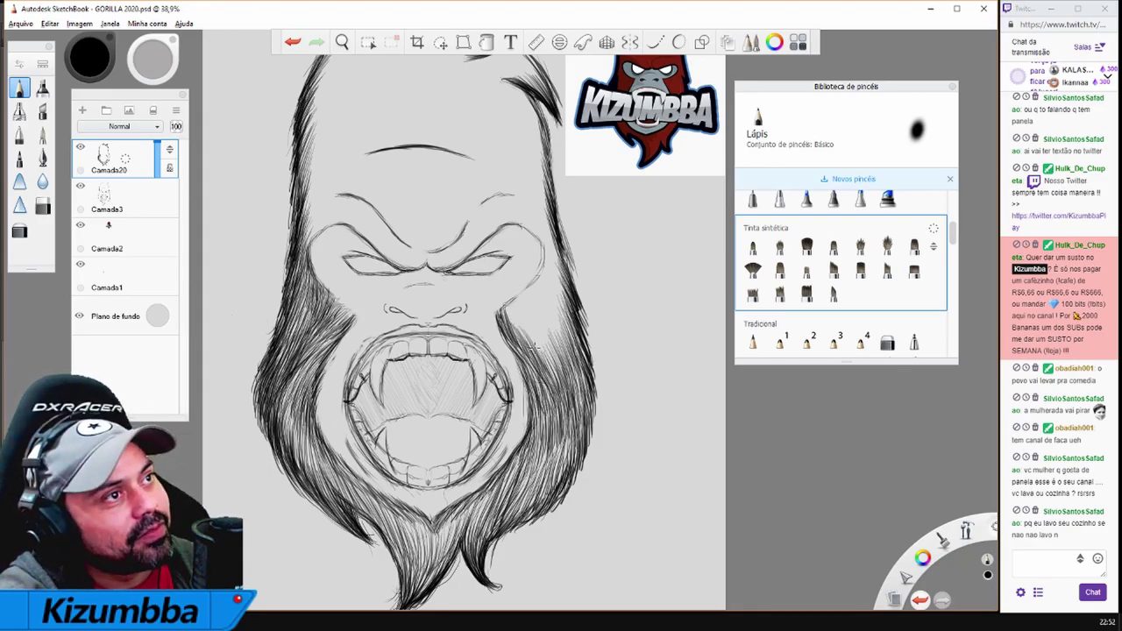
pyautogui.moveTo(557, 316); pyautogui.dragTo(566, 378)
pyautogui.moveTo(561, 237)
pyautogui.mouseDown()
pyautogui.moveTo(572, 349)
pyautogui.moveTo(562, 304)
pyautogui.mouseUp()
# Thicken the right brow contour above the eye with short fur strokes on the rotated canvas
pyautogui.moveTo(556, 386)
pyautogui.mouseDown()
pyautogui.moveTo(563, 394)
pyautogui.moveTo(418, 254)
pyautogui.moveTo(455, 215)
pyautogui.moveTo(449, 251)
pyautogui.mouseUp()
pyautogui.moveTo(432, 203); pyautogui.dragTo(443, 238)
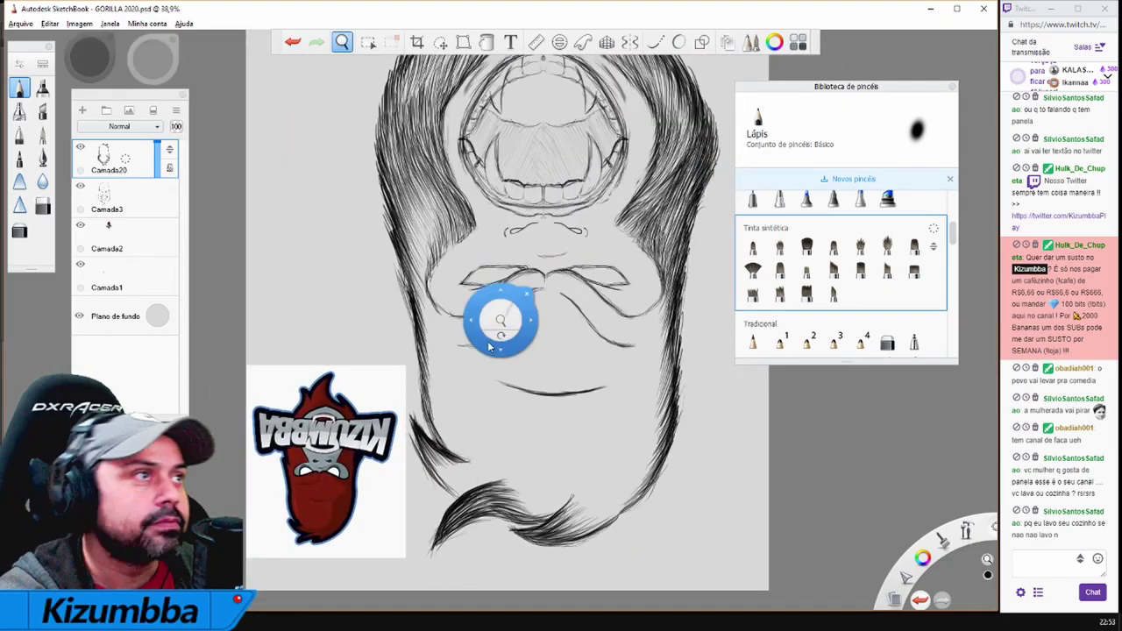
pyautogui.moveTo(501, 318); pyautogui.dragTo(575, 311)
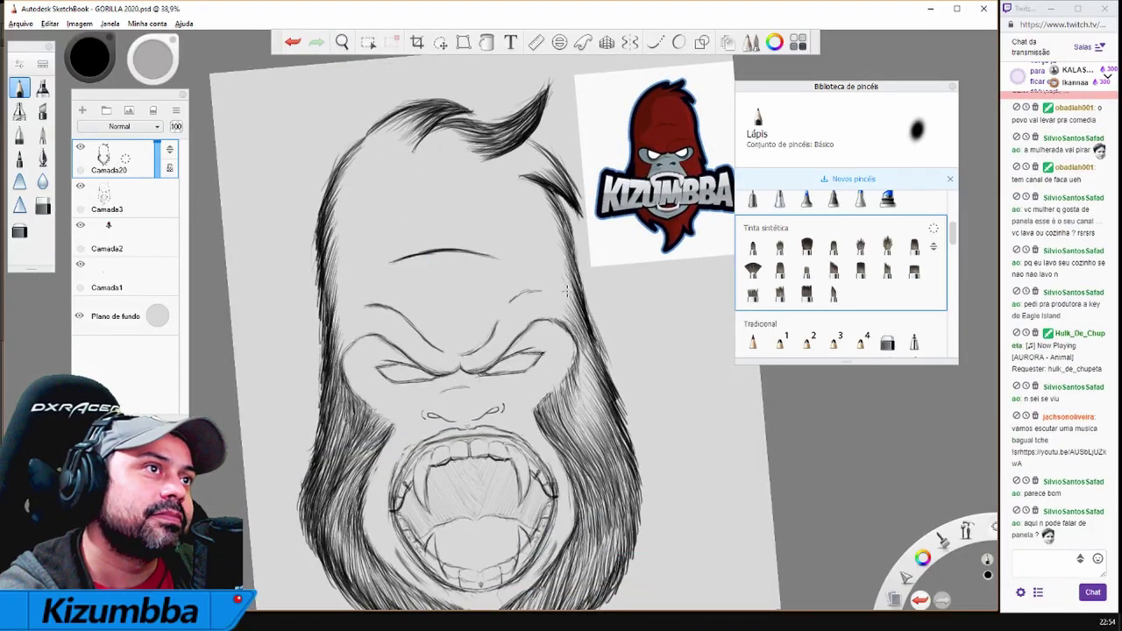
pyautogui.hotkey('ctrl', 'z')
pyautogui.hotkey('ctrl', 'y')
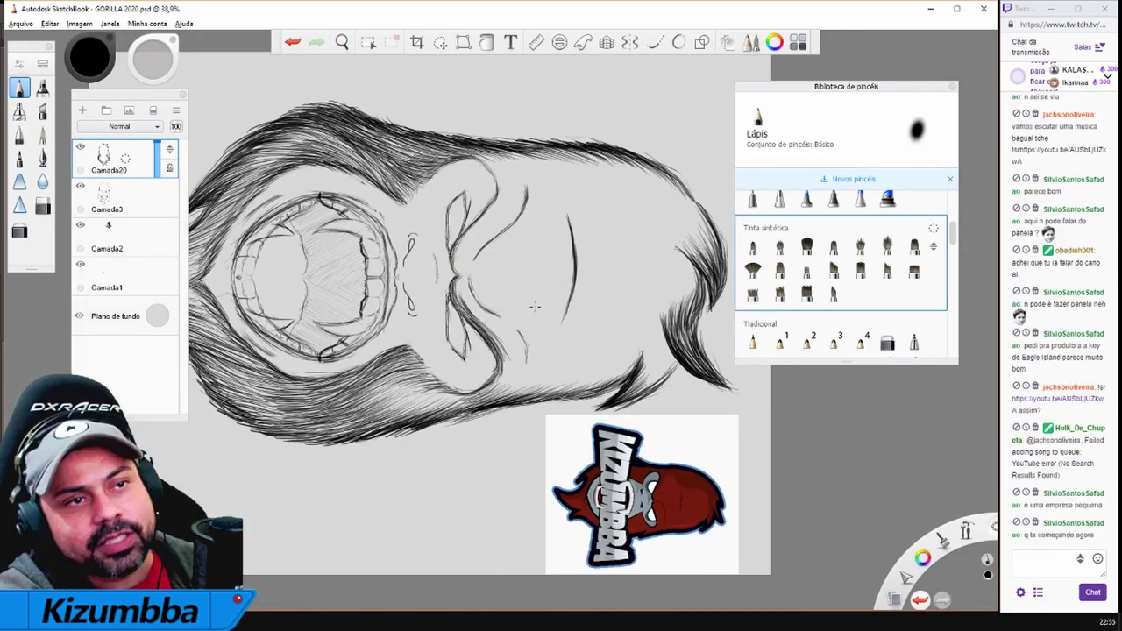
pyautogui.scroll(4, 512, 259)
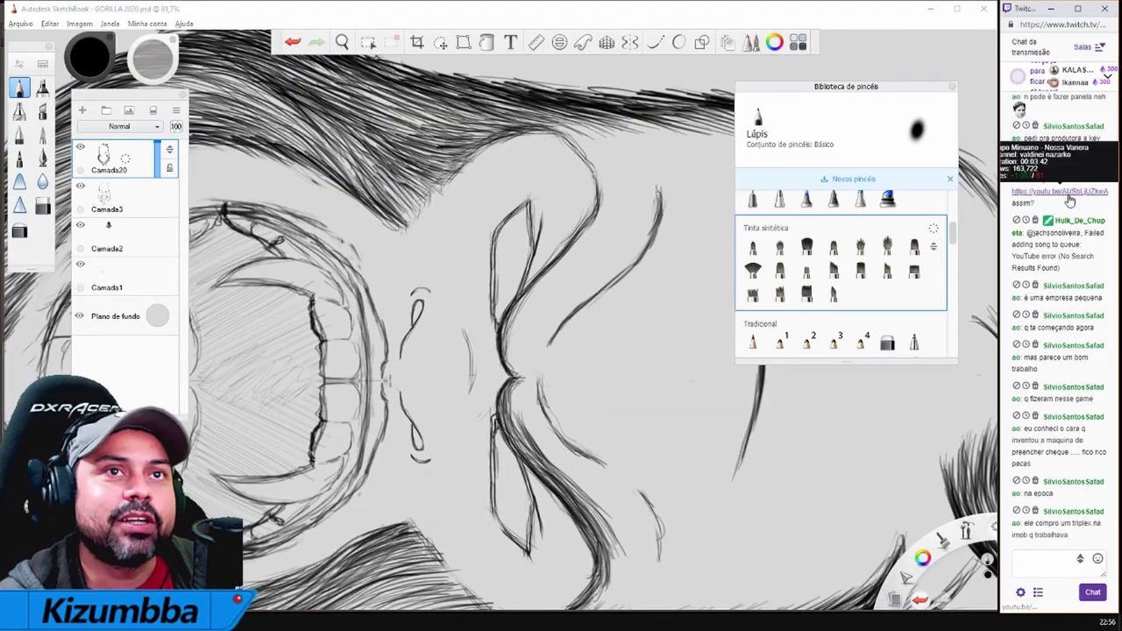
# Look up Eagle Island from the Twitch chat message on the web and open its Let's Play video on YouTube
pyautogui.click(1057, 560)
pyautogui.scroll(3, 1057, 329)
pyautogui.moveTo(1022, 266); pyautogui.dragTo(1061, 266)
pyautogui.rightClick(1061, 266)
pyautogui.click(1008, 290)
pyautogui.click(276, 305)
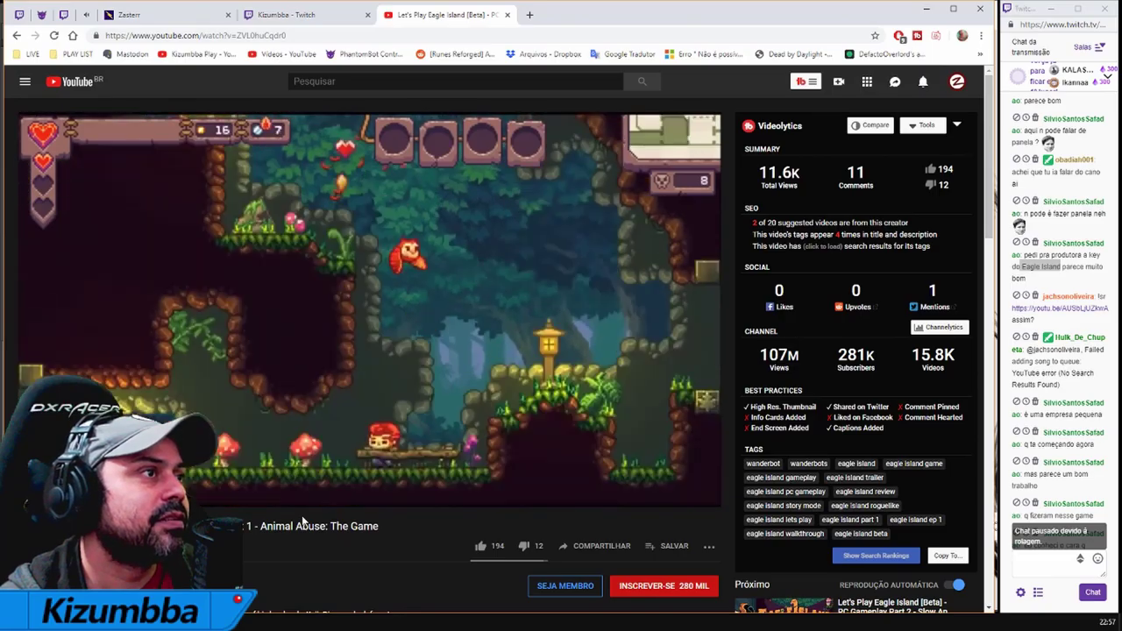
# Skim through the Eagle Island gameplay video and switch back to Autodesk SketchBook
pyautogui.click(206, 485)
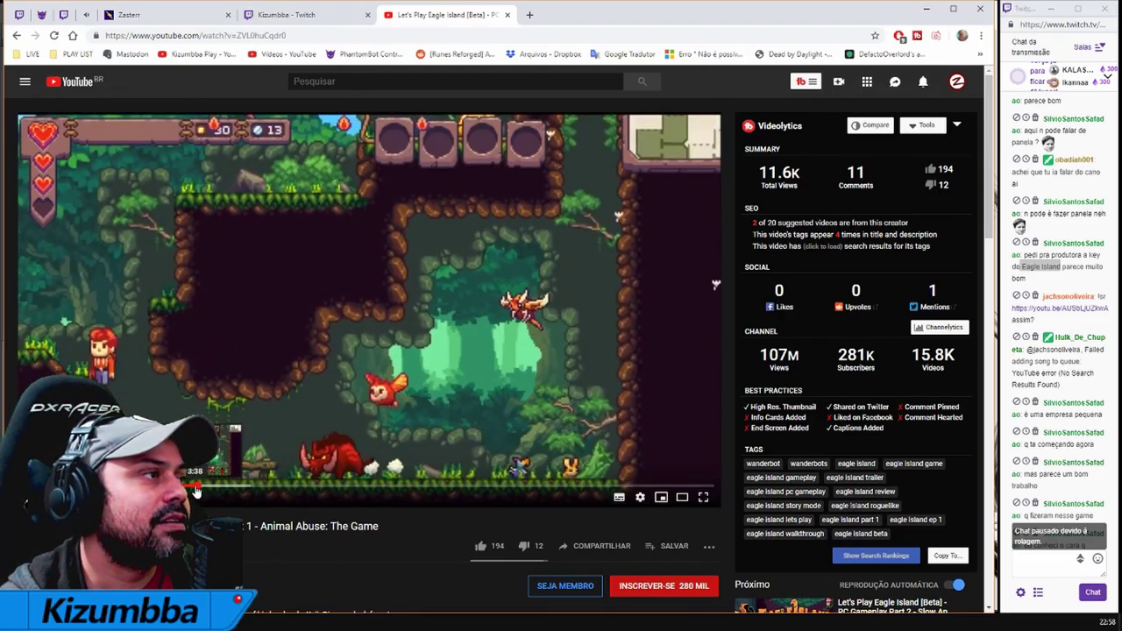
pyautogui.click(287, 485)
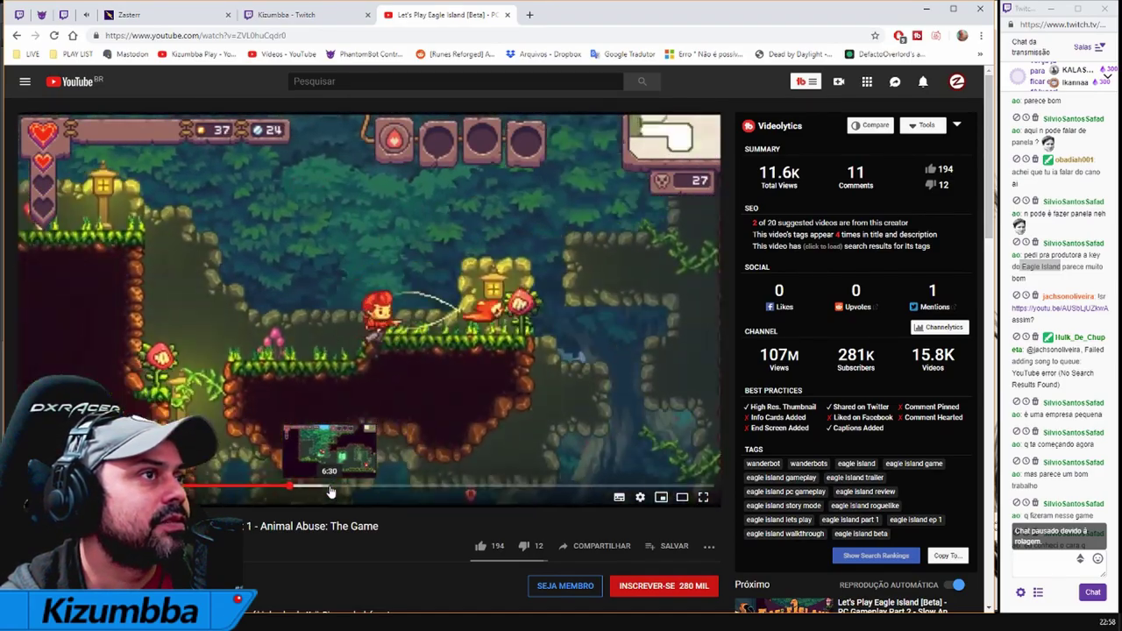
pyautogui.hotkey('alt', 'Tab')
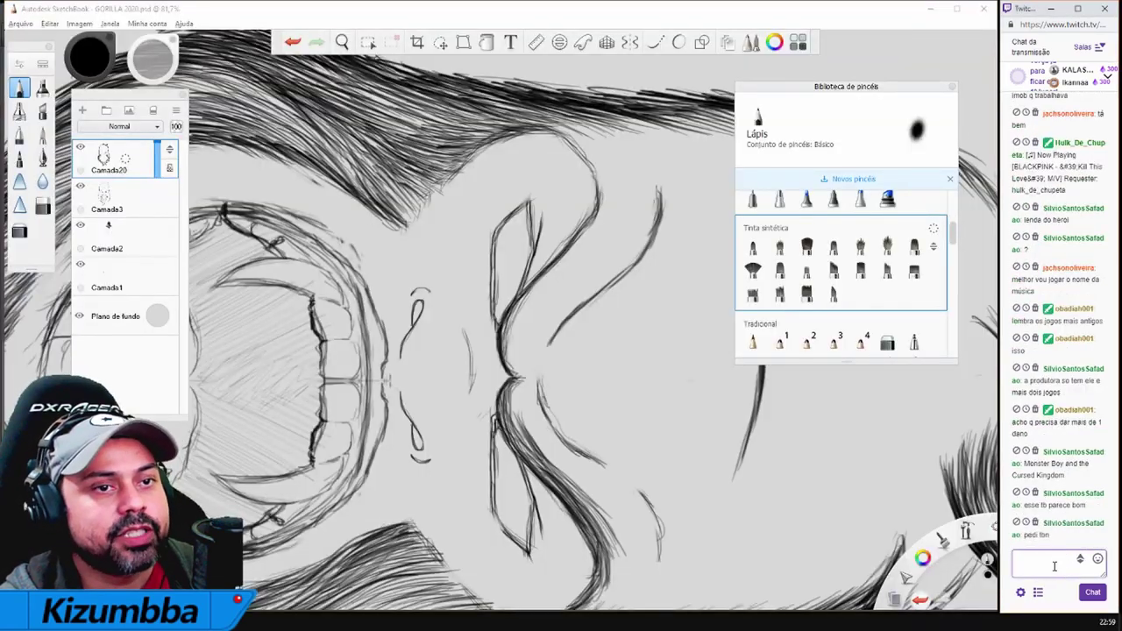
# Fill the left brow ridge between its upper and lower contour lines with curved fur strokes
pyautogui.scroll(-2, 562, 377)
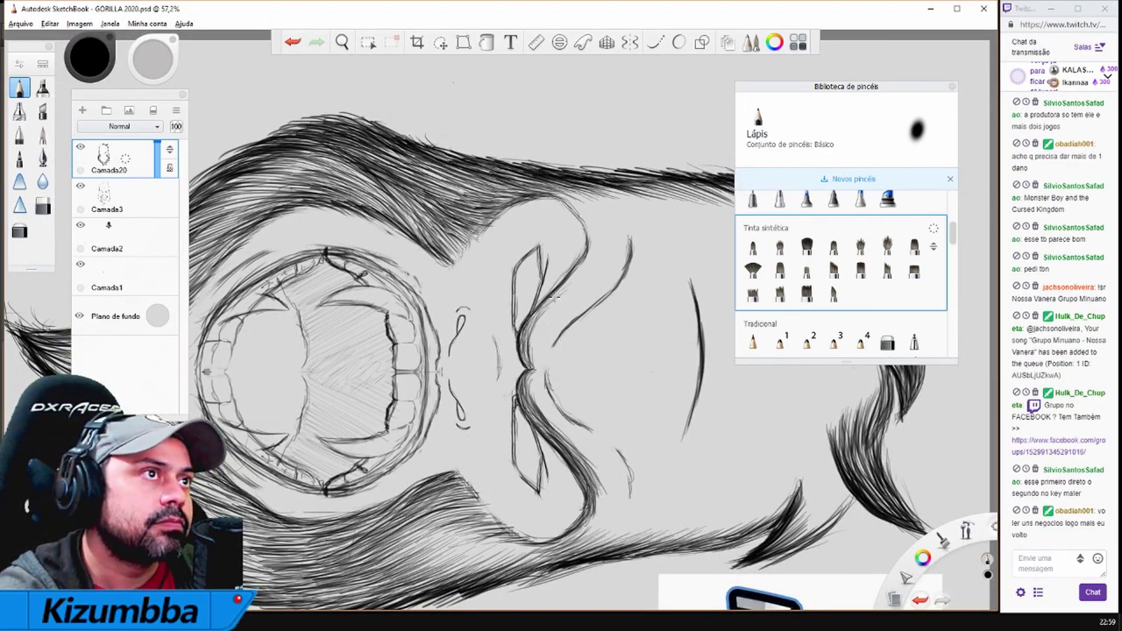
pyautogui.moveTo(574, 210); pyautogui.dragTo(482, 257)
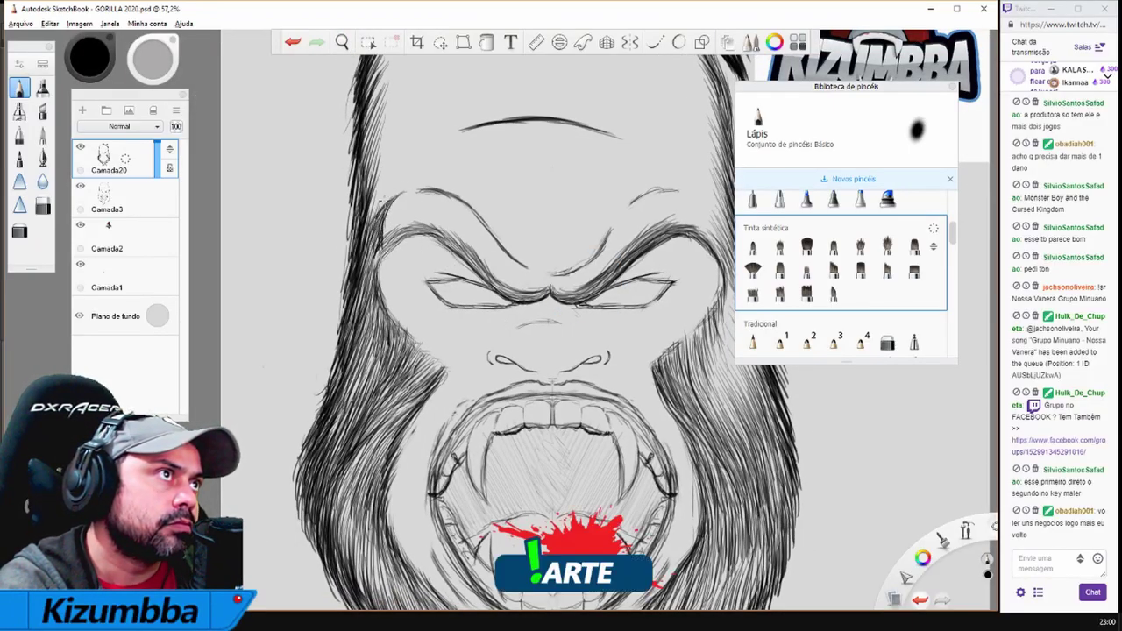
pyautogui.press('Home')
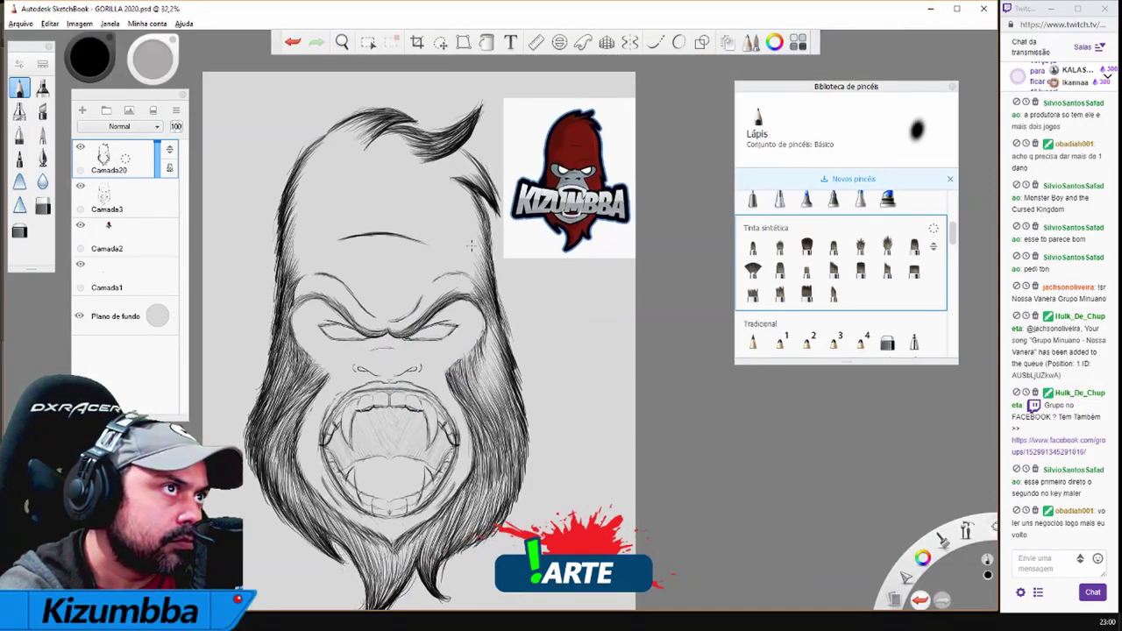
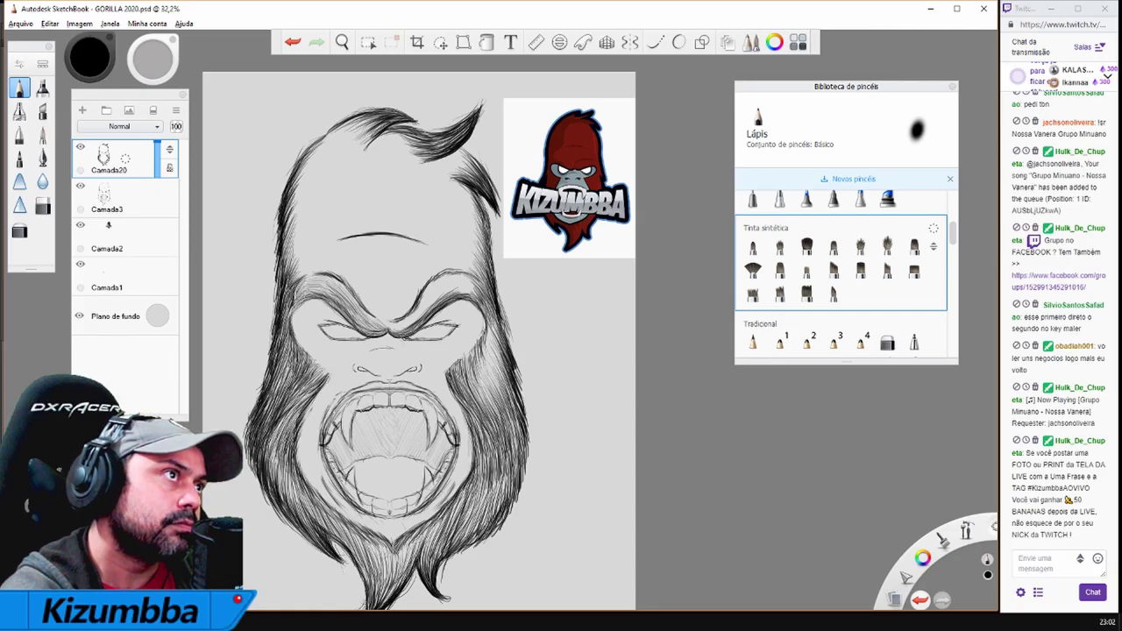
# Erase the stray marks outside the head outline, return to the pencil and save the drawing
pyautogui.press('e')
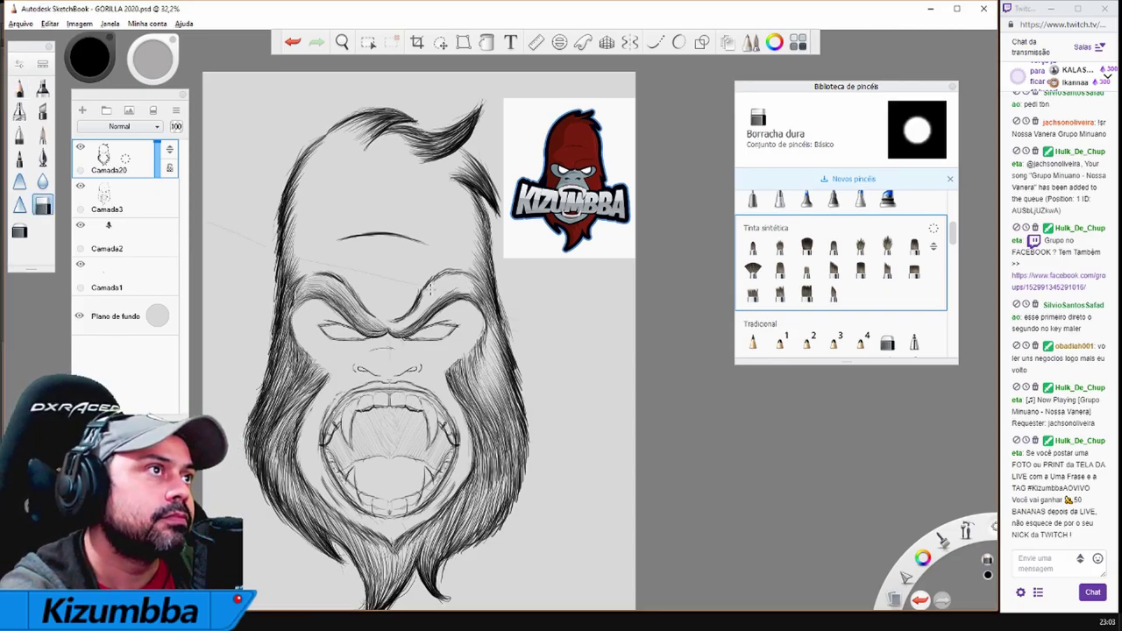
pyautogui.moveTo(246, 226); pyautogui.dragTo(370, 384)
pyautogui.press('e')
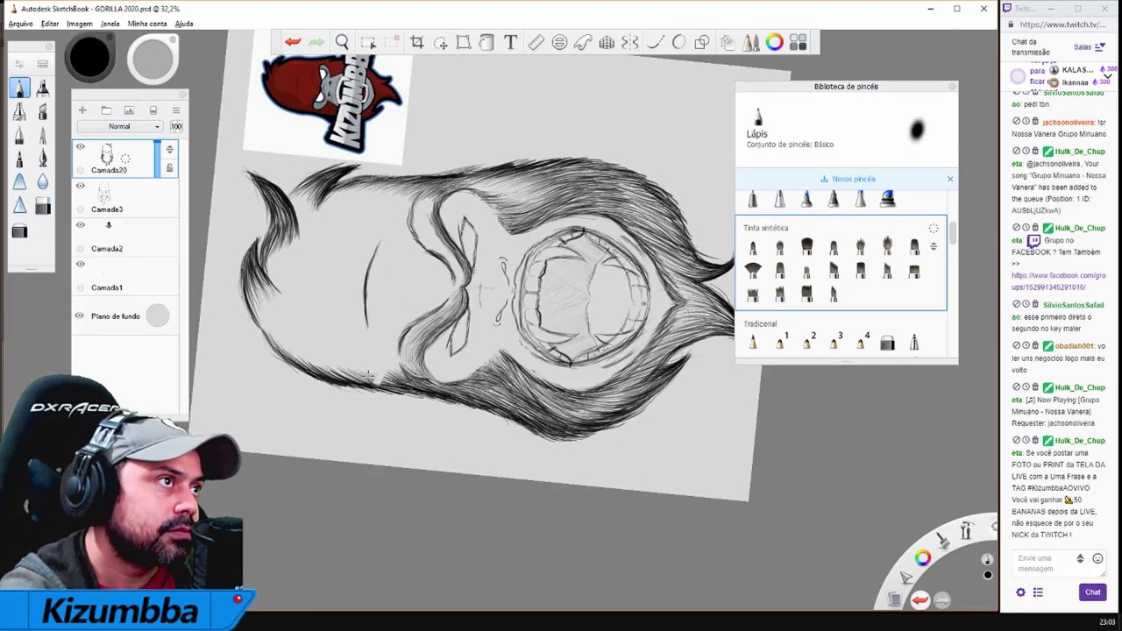
pyautogui.hotkey('alt', 'a')
pyautogui.press('s')
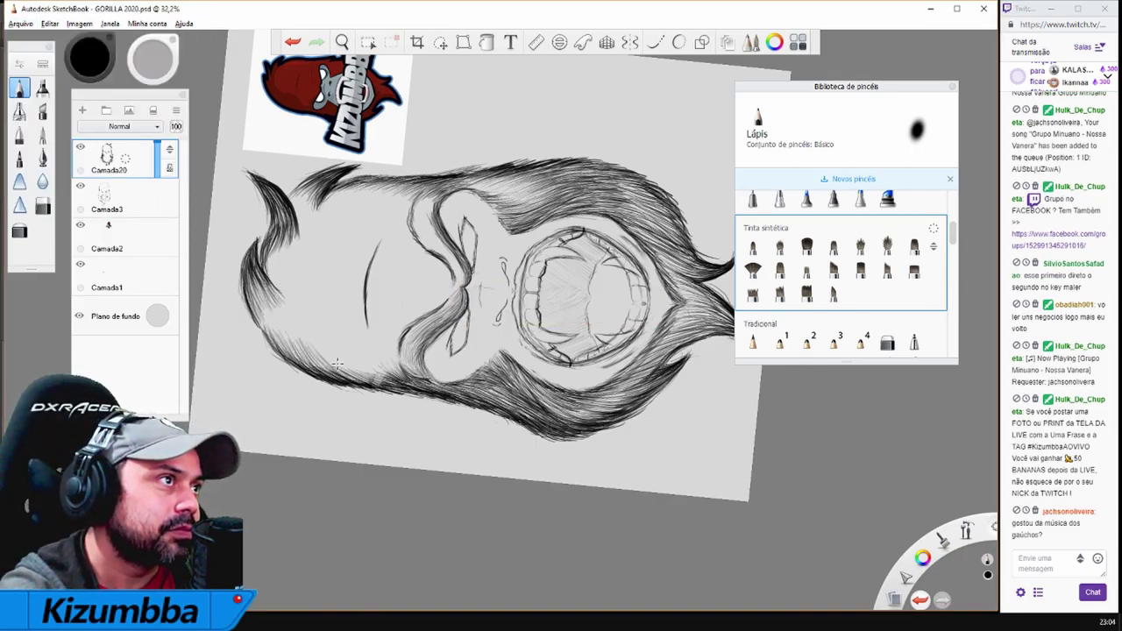
# Draw fur along the left side of the forehead from the brow up towards the top of the head
pyautogui.moveTo(364, 360); pyautogui.dragTo(480, 347)
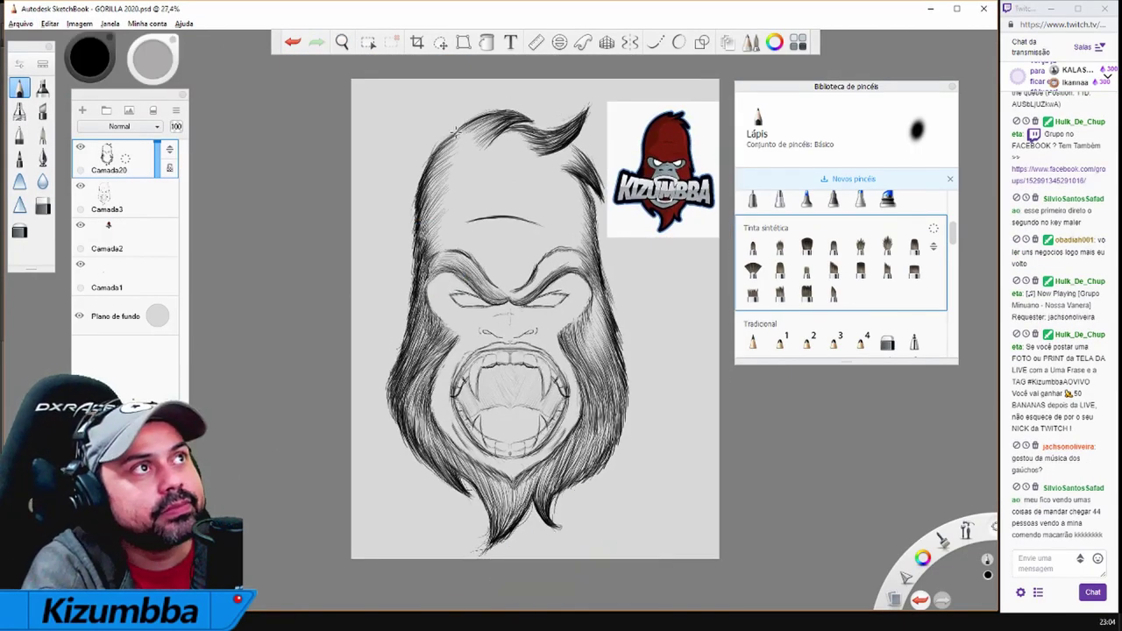
pyautogui.moveTo(493, 132)
pyautogui.mouseDown()
pyautogui.moveTo(449, 191)
pyautogui.moveTo(458, 151)
pyautogui.moveTo(429, 187)
pyautogui.moveTo(435, 249)
pyautogui.mouseUp()
pyautogui.press('space')
pyautogui.moveTo(645, 305)
pyautogui.mouseDown()
pyautogui.moveTo(642, 394)
pyautogui.moveTo(561, 333)
pyautogui.mouseUp()
pyautogui.click(79, 23)
pyautogui.click(114, 84)
# Fill the right brow ridge with curved fur strokes from the nose bridge out to the head contour
pyautogui.press('space')
pyautogui.moveTo(456, 209)
pyautogui.mouseDown()
pyautogui.moveTo(479, 258)
pyautogui.moveTo(496, 273)
pyautogui.moveTo(521, 272)
pyautogui.mouseUp()
pyautogui.moveTo(463, 226); pyautogui.dragTo(518, 293)
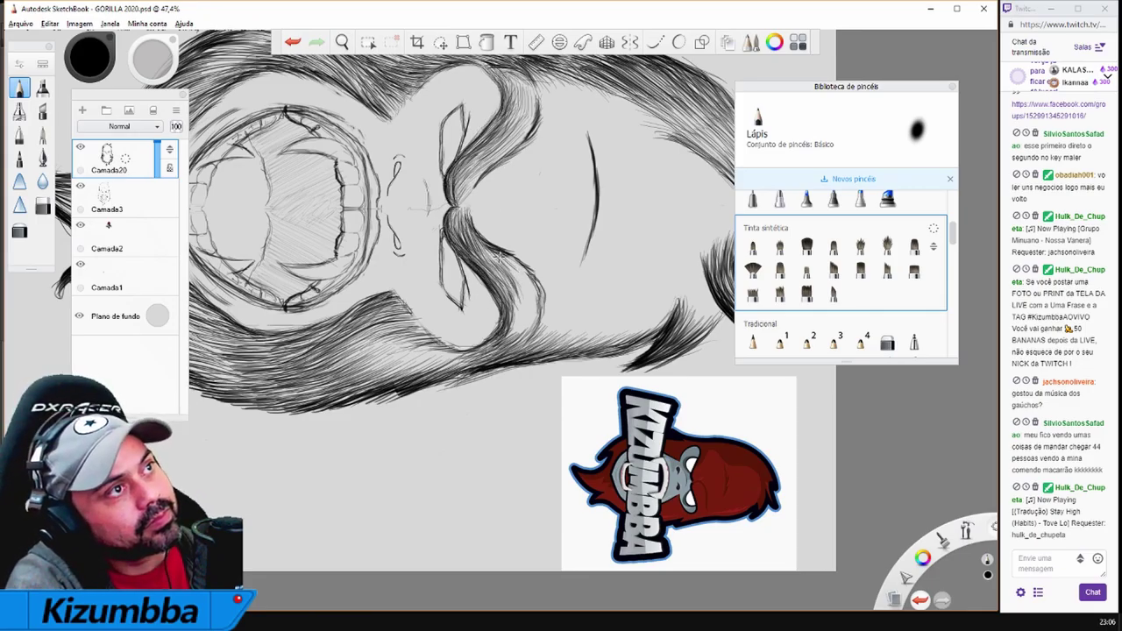
pyautogui.press('space')
pyautogui.moveTo(543, 313); pyautogui.dragTo(433, 331)
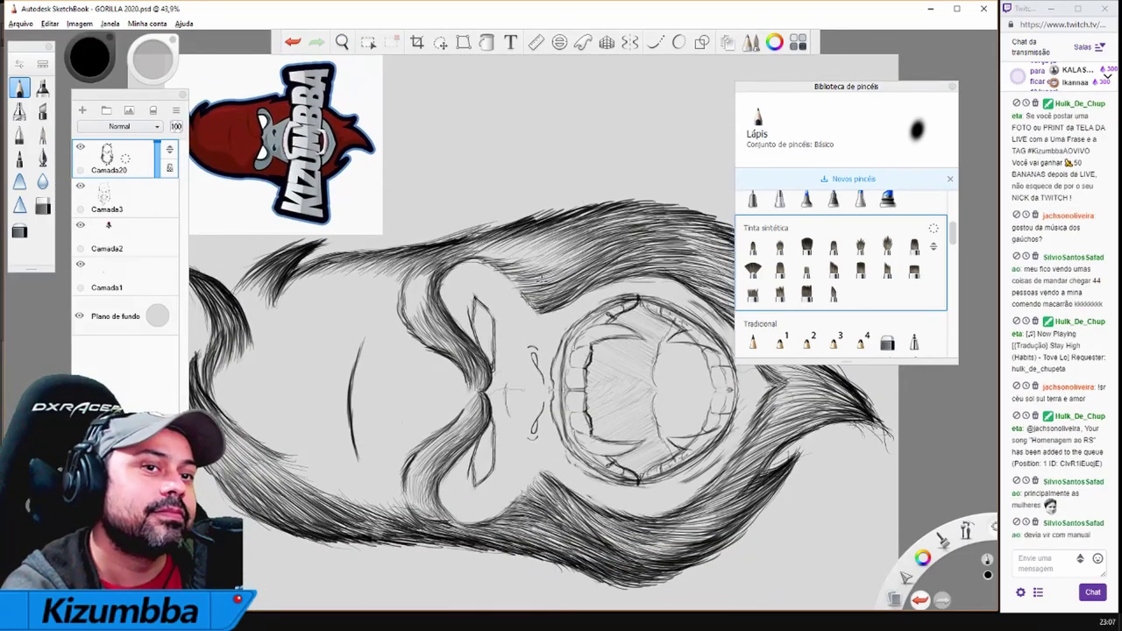
pyautogui.moveTo(429, 270); pyautogui.dragTo(409, 300)
pyautogui.press('space')
pyautogui.moveTo(589, 413); pyautogui.dragTo(465, 298)
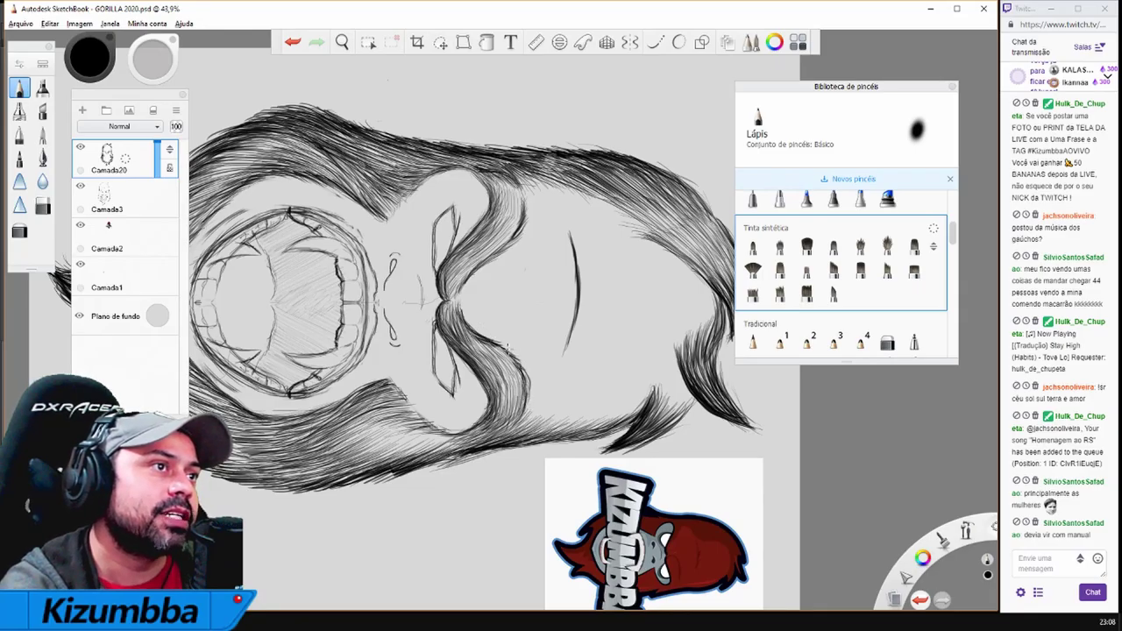
# Add fur along the right side of the forehead between the brow ridge and the side hair tuft
pyautogui.press('space')
pyautogui.moveTo(552, 241); pyautogui.dragTo(489, 346)
pyautogui.moveTo(372, 310); pyautogui.dragTo(358, 282)
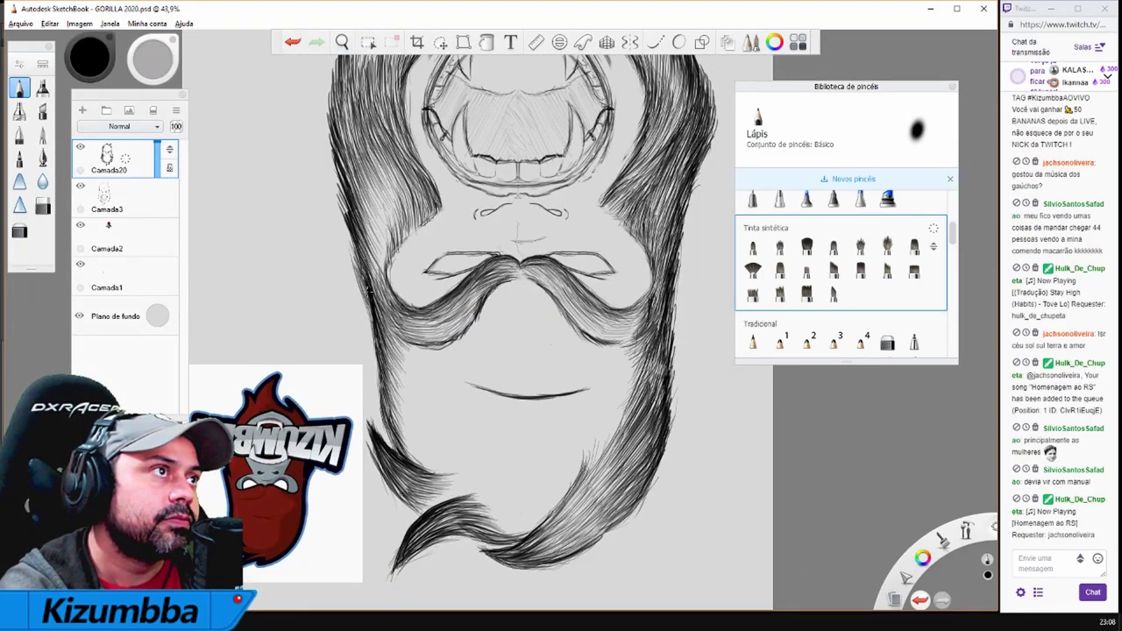
pyautogui.press('space')
pyautogui.moveTo(478, 335); pyautogui.dragTo(430, 307)
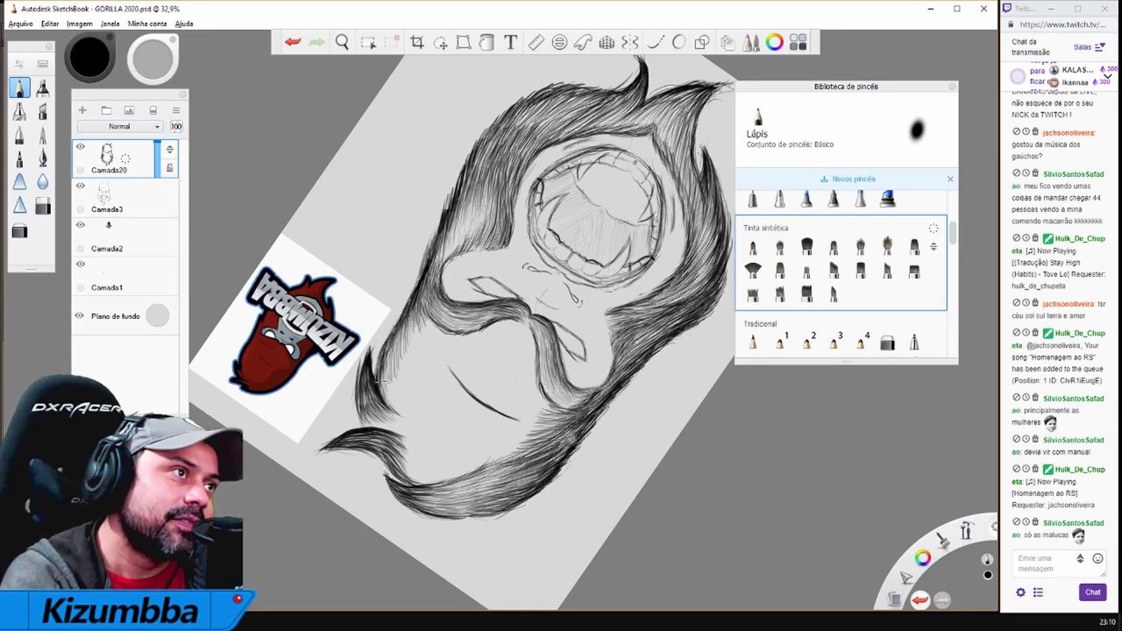
pyautogui.moveTo(404, 339); pyautogui.dragTo(390, 396)
pyautogui.moveTo(418, 309)
pyautogui.mouseDown()
pyautogui.moveTo(404, 370)
pyautogui.moveTo(419, 353)
pyautogui.mouseUp()
pyautogui.moveTo(437, 328)
pyautogui.mouseDown()
pyautogui.moveTo(426, 309)
pyautogui.moveTo(476, 388)
pyautogui.moveTo(525, 326)
pyautogui.mouseUp()
pyautogui.moveTo(537, 259); pyautogui.dragTo(526, 409)
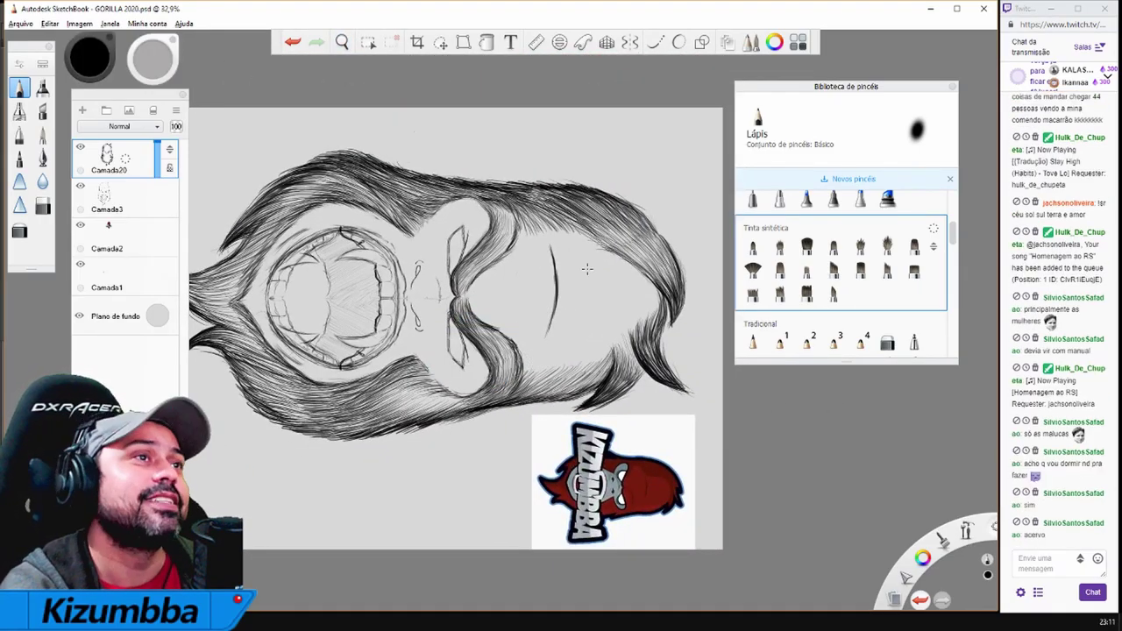
# Add fur at the base of the hair tufts and thicken the forehead crease with short strokes
pyautogui.moveTo(583, 329); pyautogui.dragTo(501, 320)
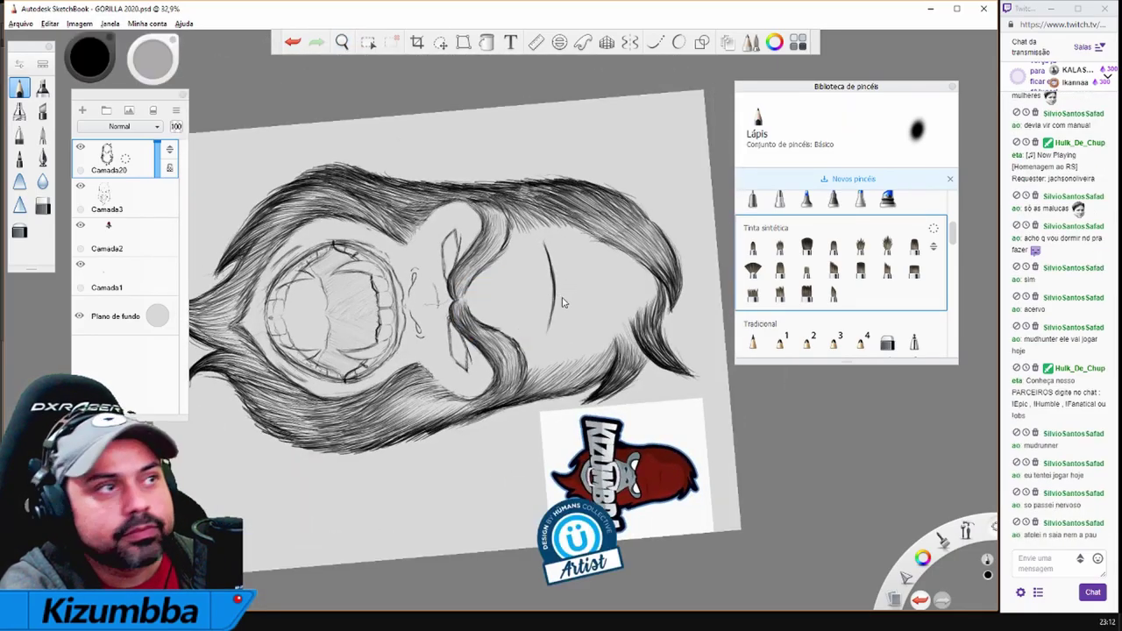
pyautogui.moveTo(567, 286); pyautogui.dragTo(578, 383)
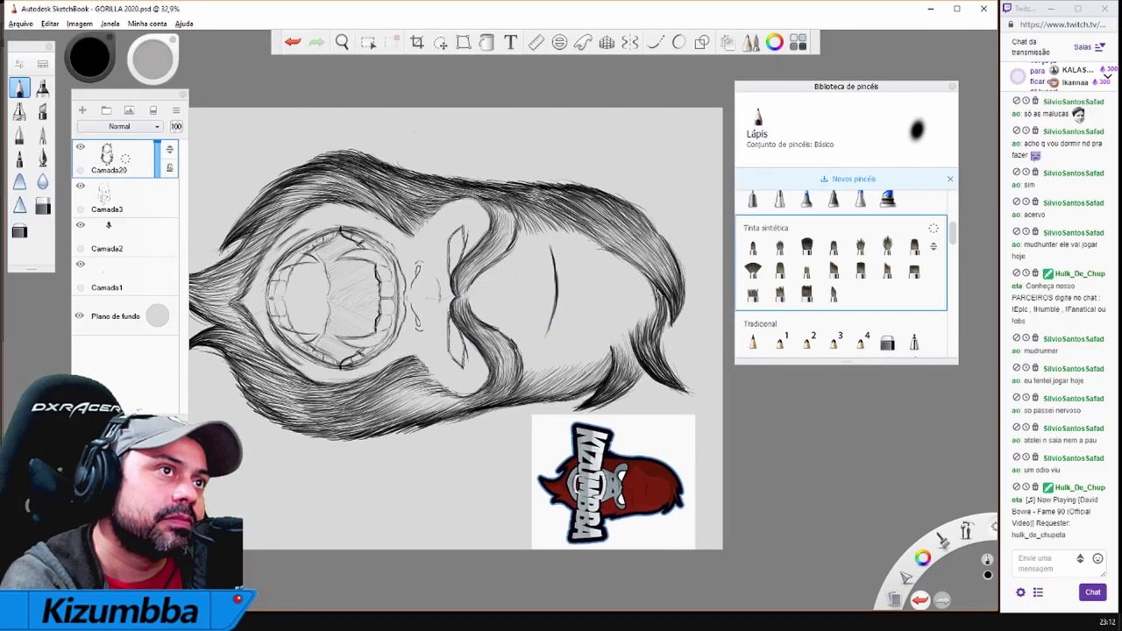
pyautogui.moveTo(637, 315); pyautogui.dragTo(368, 256)
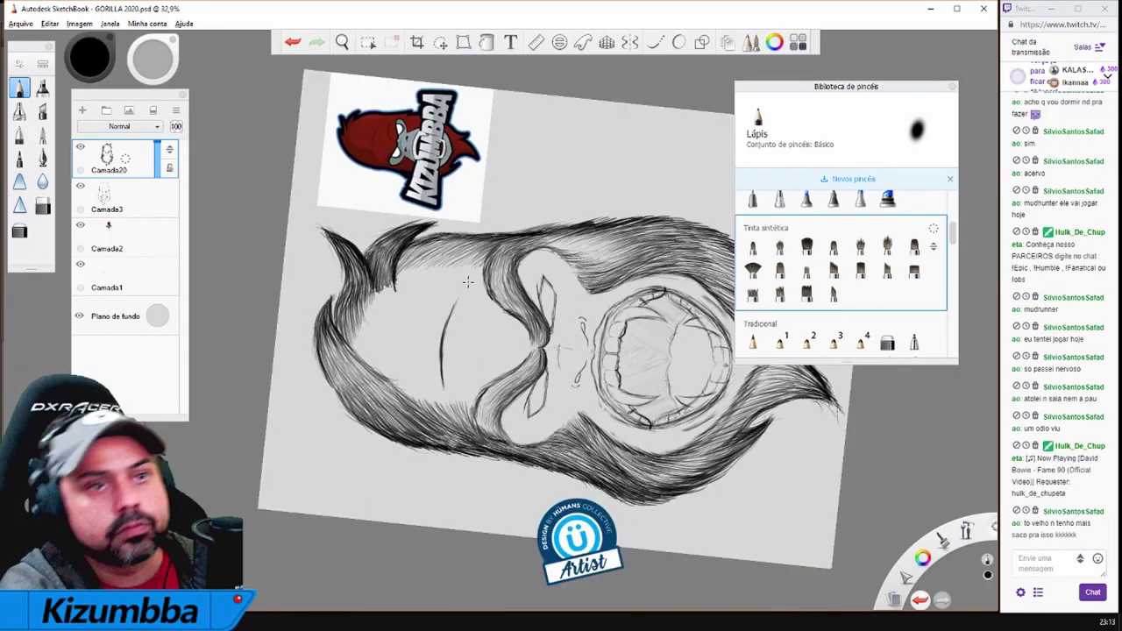
pyautogui.moveTo(399, 263)
pyautogui.mouseDown()
pyautogui.moveTo(495, 243)
pyautogui.moveTo(488, 238)
pyautogui.moveTo(542, 298)
pyautogui.mouseUp()
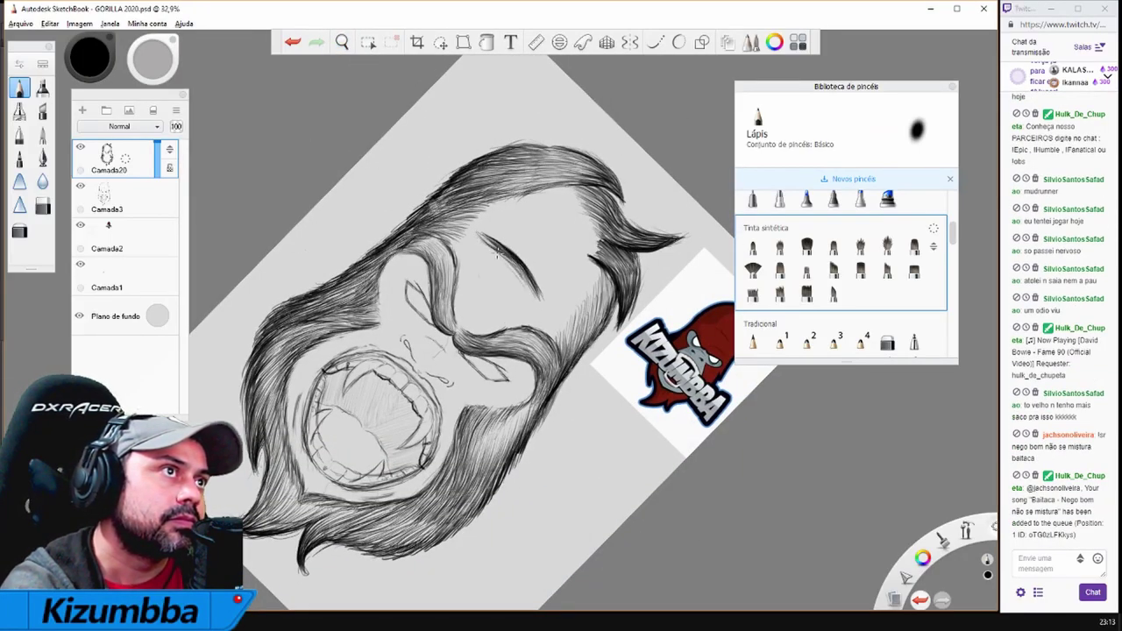
pyautogui.moveTo(628, 379); pyautogui.dragTo(538, 298)
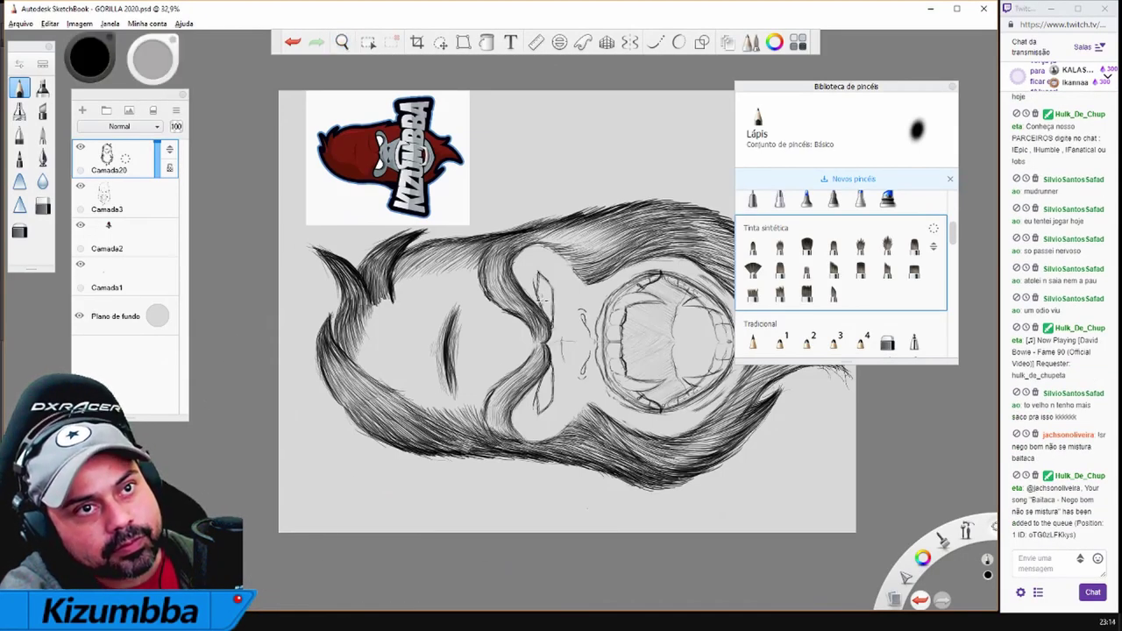
# Fill the upper left forehead between the crease and the top hair with long fur strokes
pyautogui.moveTo(487, 424); pyautogui.dragTo(415, 396)
pyautogui.moveTo(351, 331); pyautogui.dragTo(399, 396)
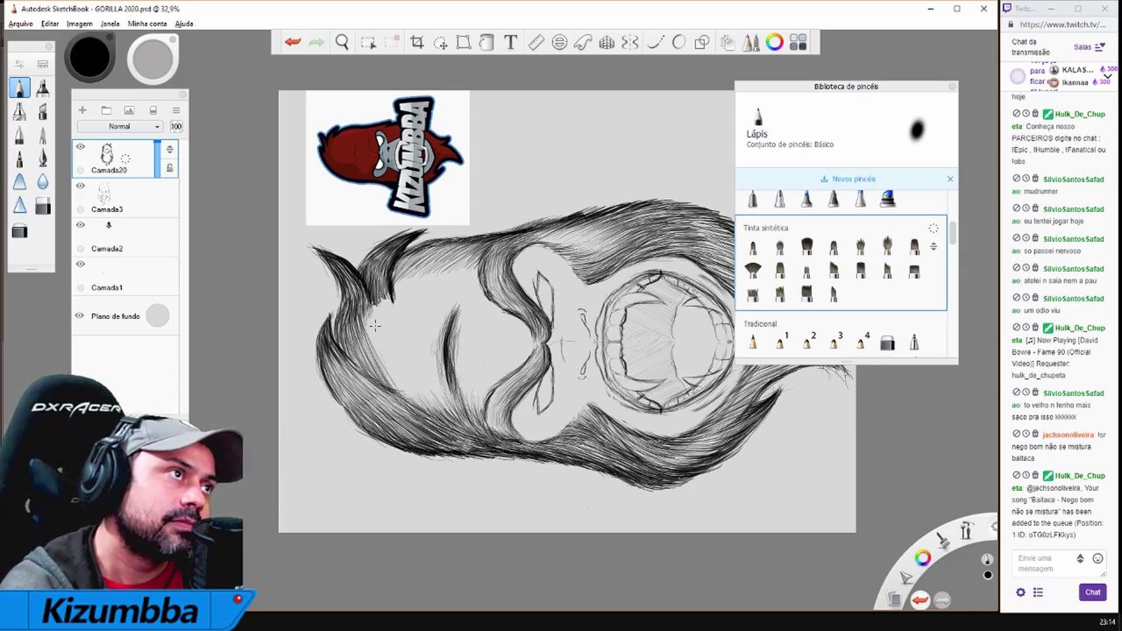
pyautogui.moveTo(364, 306); pyautogui.dragTo(406, 410)
pyautogui.moveTo(376, 342); pyautogui.dragTo(412, 404)
pyautogui.moveTo(375, 369); pyautogui.dragTo(411, 401)
pyautogui.moveTo(391, 361); pyautogui.dragTo(437, 415)
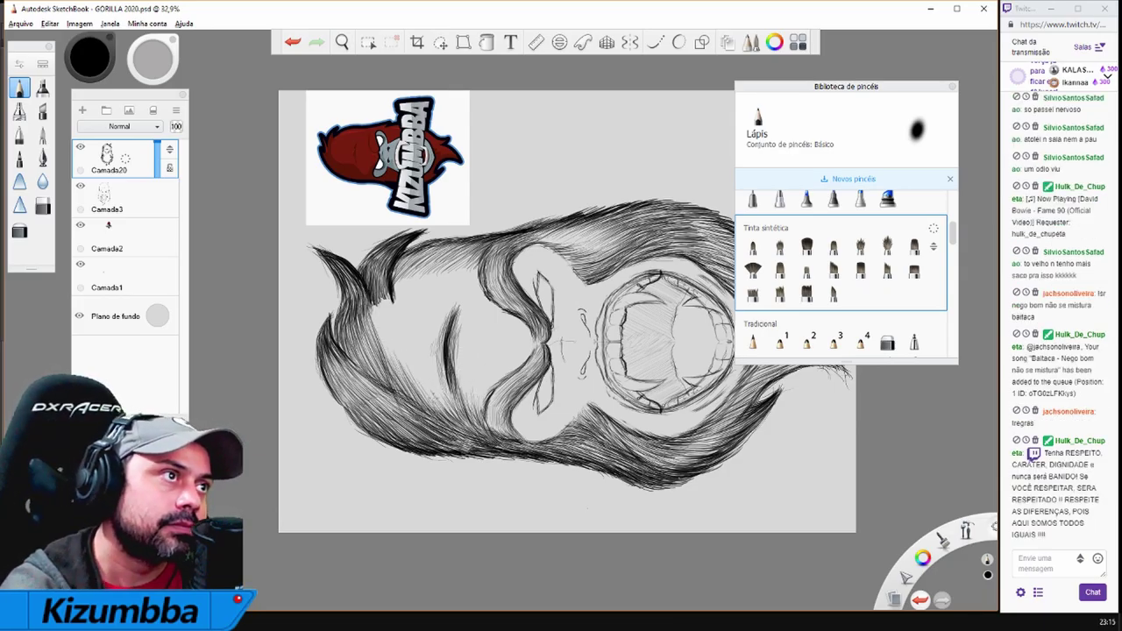
pyautogui.moveTo(614, 264)
pyautogui.mouseDown()
pyautogui.moveTo(561, 219)
pyautogui.moveTo(517, 232)
pyautogui.mouseUp()
pyautogui.moveTo(320, 340)
pyautogui.mouseDown()
pyautogui.moveTo(340, 382)
pyautogui.moveTo(386, 416)
pyautogui.mouseUp()
# Draw fur strokes from the right end of the forehead crease down towards the right brow
pyautogui.moveTo(360, 368)
pyautogui.mouseDown()
pyautogui.moveTo(407, 425)
pyautogui.moveTo(298, 290)
pyautogui.mouseUp()
pyautogui.moveTo(534, 319); pyautogui.dragTo(562, 372)
pyautogui.moveTo(566, 301); pyautogui.dragTo(557, 370)
pyautogui.moveTo(532, 291); pyautogui.dragTo(545, 343)
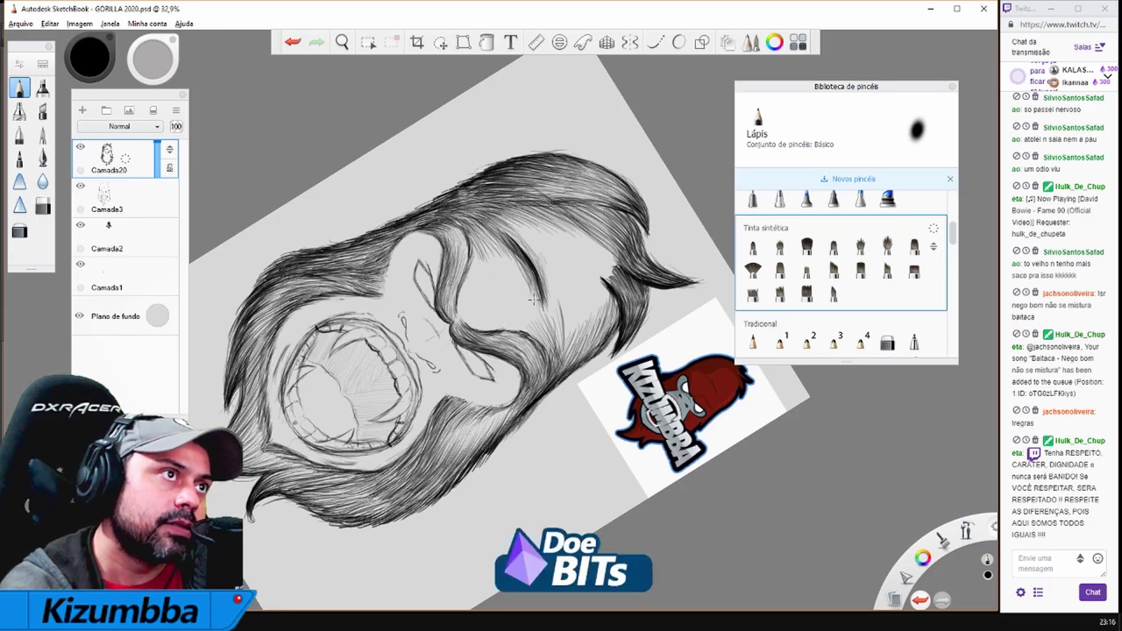
# Fill the middle of the forehead between the crease and the inner brows with long fur strokes
pyautogui.moveTo(526, 254); pyautogui.dragTo(488, 325)
pyautogui.moveTo(478, 272); pyautogui.dragTo(456, 327)
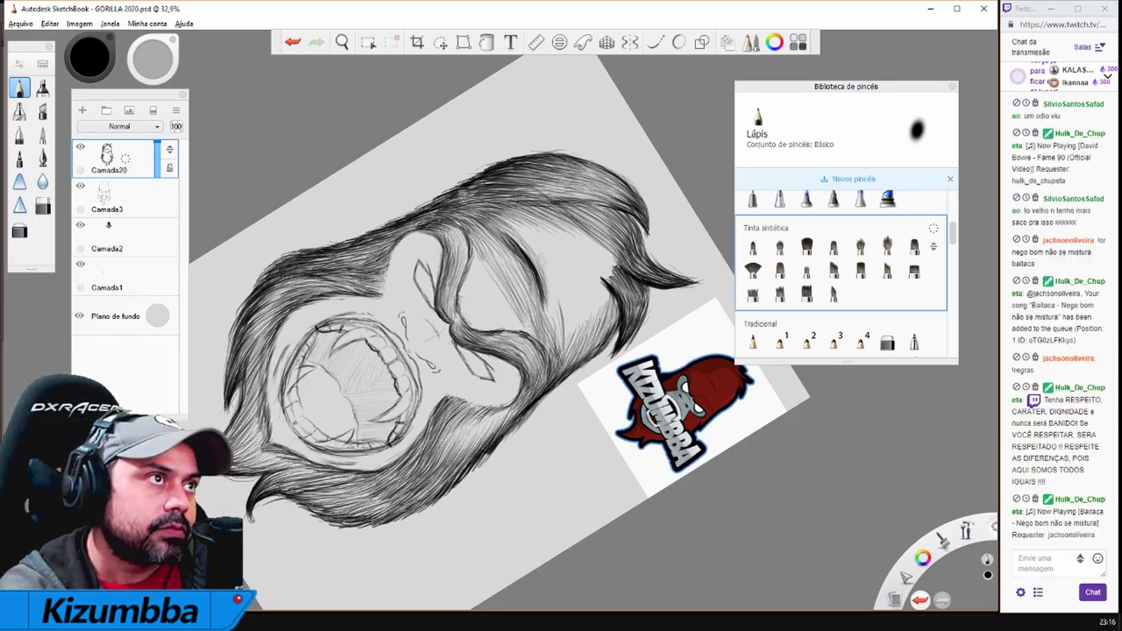
pyautogui.moveTo(517, 250)
pyautogui.mouseDown()
pyautogui.moveTo(472, 259)
pyautogui.moveTo(466, 333)
pyautogui.mouseUp()
pyautogui.moveTo(528, 268); pyautogui.dragTo(478, 335)
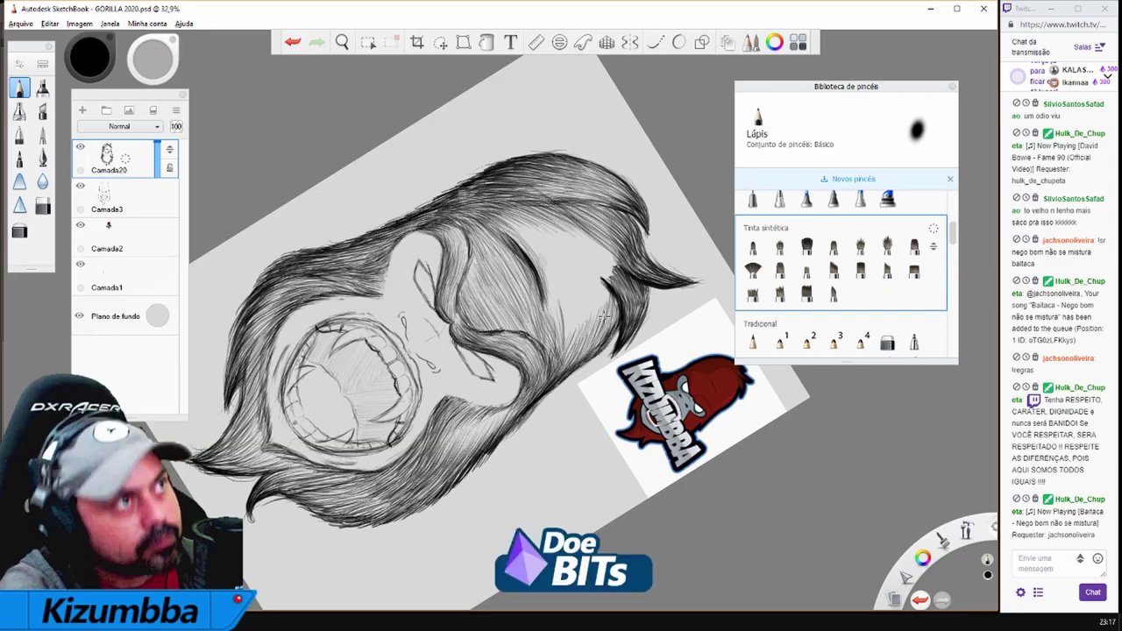
# Fill the right upper forehead below the hair tufts with long fur strokes running towards the crease
pyautogui.press('x')
pyautogui.moveTo(398, 375); pyautogui.dragTo(369, 293)
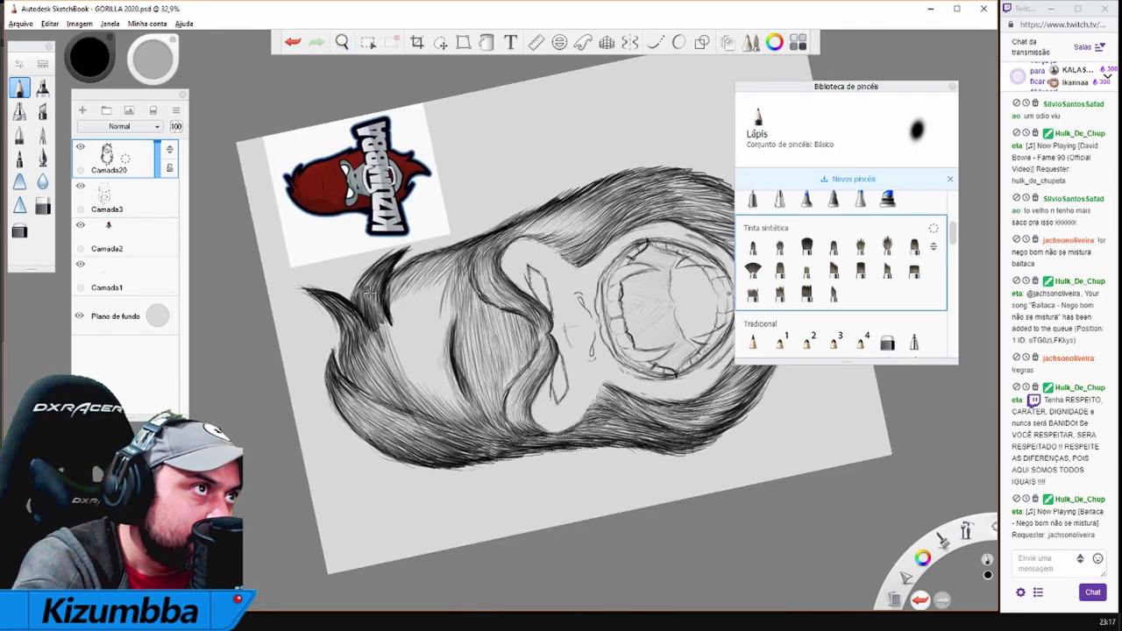
pyautogui.moveTo(396, 374)
pyautogui.mouseDown()
pyautogui.moveTo(375, 296)
pyautogui.moveTo(377, 333)
pyautogui.mouseUp()
pyautogui.scroll(5, 386, 351)
pyautogui.scroll(-4, 386, 351)
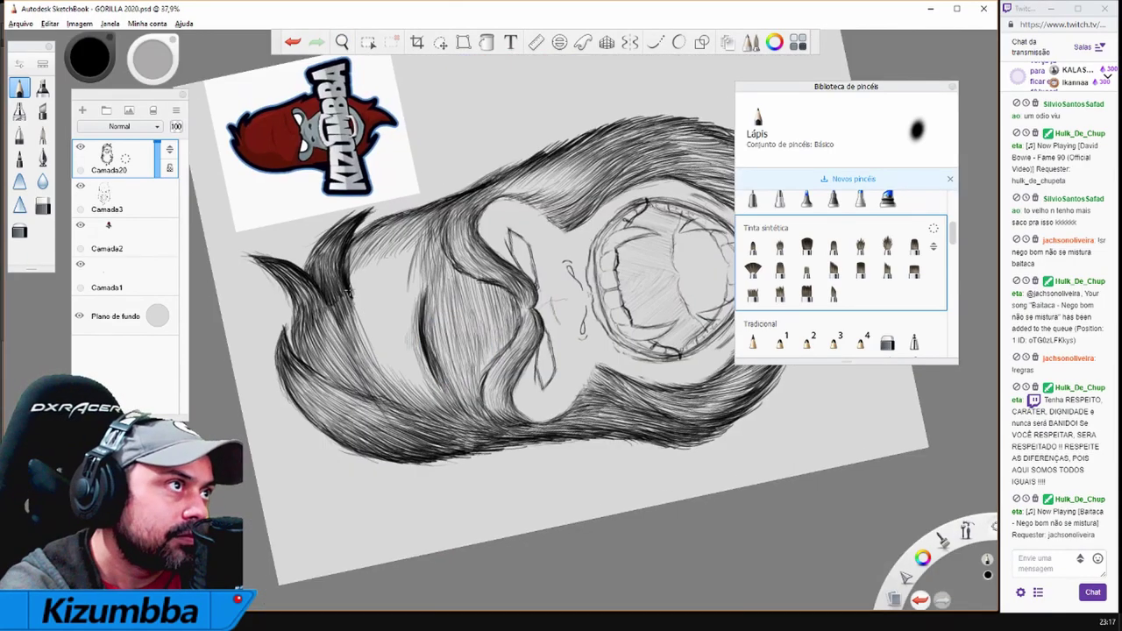
pyautogui.moveTo(399, 382); pyautogui.dragTo(354, 300)
pyautogui.moveTo(421, 398); pyautogui.dragTo(405, 346)
pyautogui.moveTo(449, 393); pyautogui.dragTo(424, 330)
# Fill the remaining bare area between the forehead crease and the top hair with dense fur strokes
pyautogui.press('x')
pyautogui.moveTo(605, 335); pyautogui.dragTo(561, 246)
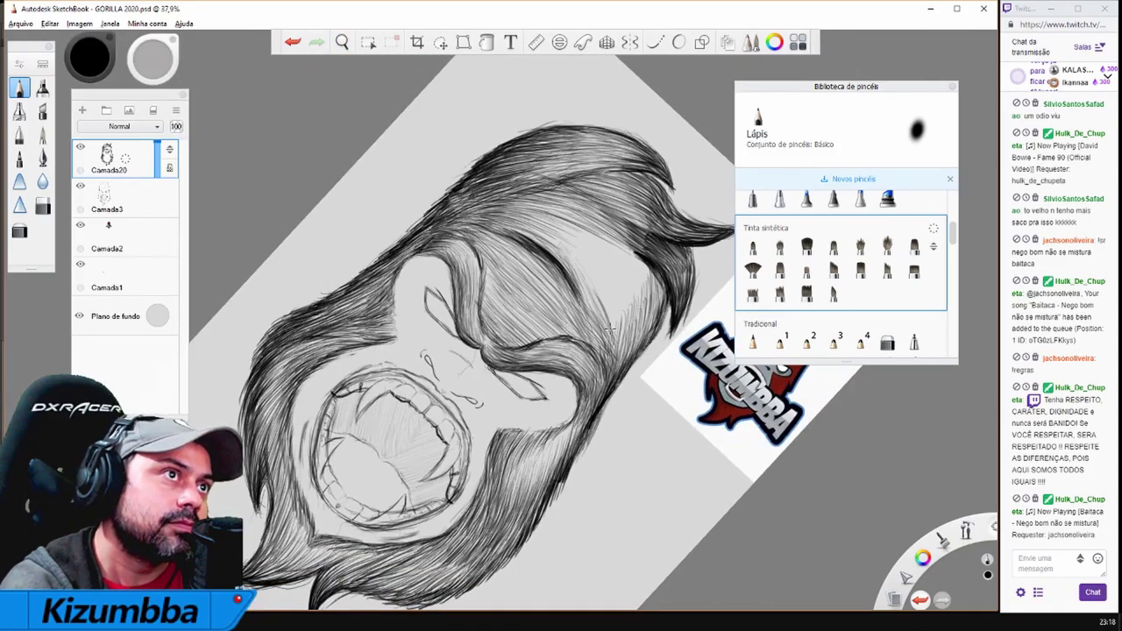
pyautogui.moveTo(604, 283); pyautogui.dragTo(559, 219)
pyautogui.moveTo(621, 330); pyautogui.dragTo(594, 274)
pyautogui.moveTo(625, 318)
pyautogui.mouseDown()
pyautogui.moveTo(602, 240)
pyautogui.moveTo(619, 259)
pyautogui.mouseUp()
pyautogui.press('x')
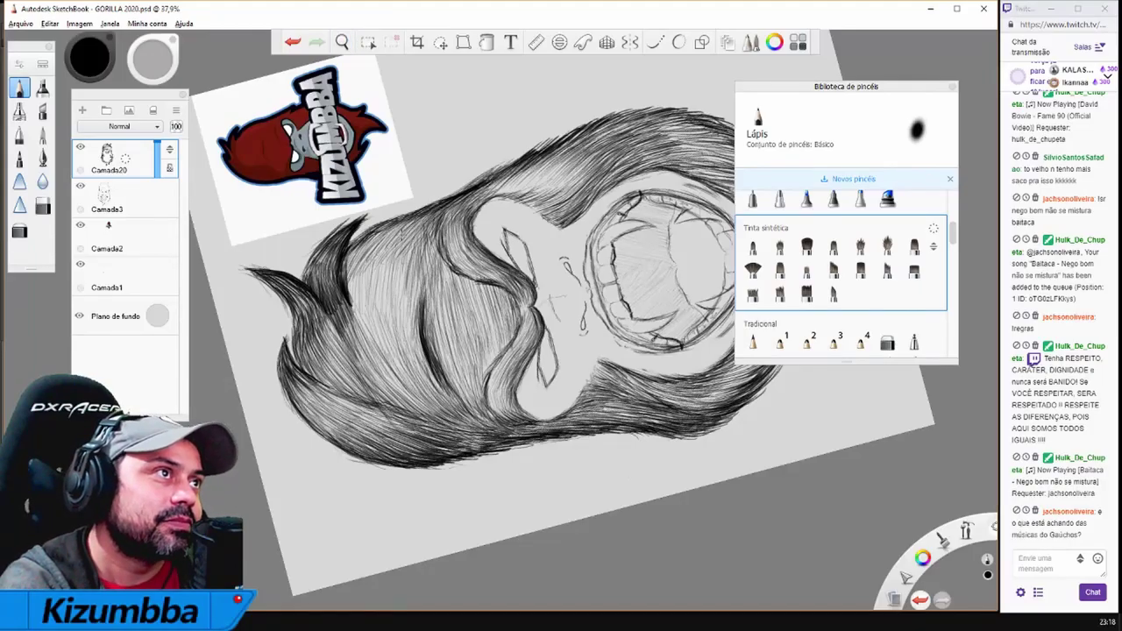
# Add finishing fur strokes along the hairline where the forehead meets the top hair and down the right side
pyautogui.moveTo(360, 368)
pyautogui.mouseDown()
pyautogui.moveTo(338, 314)
pyautogui.moveTo(306, 296)
pyautogui.mouseUp()
pyautogui.moveTo(351, 390); pyautogui.dragTo(326, 323)
pyautogui.moveTo(377, 377)
pyautogui.mouseDown()
pyautogui.moveTo(357, 303)
pyautogui.moveTo(605, 290)
pyautogui.moveTo(588, 250)
pyautogui.mouseUp()
pyautogui.moveTo(631, 289); pyautogui.dragTo(627, 246)
pyautogui.moveTo(622, 306)
pyautogui.mouseDown()
pyautogui.moveTo(622, 263)
pyautogui.moveTo(622, 369)
pyautogui.mouseUp()
# Add a new layer above the fur layer and choose the Pincel redondo áspero sintético brush
pyautogui.click(807, 247)
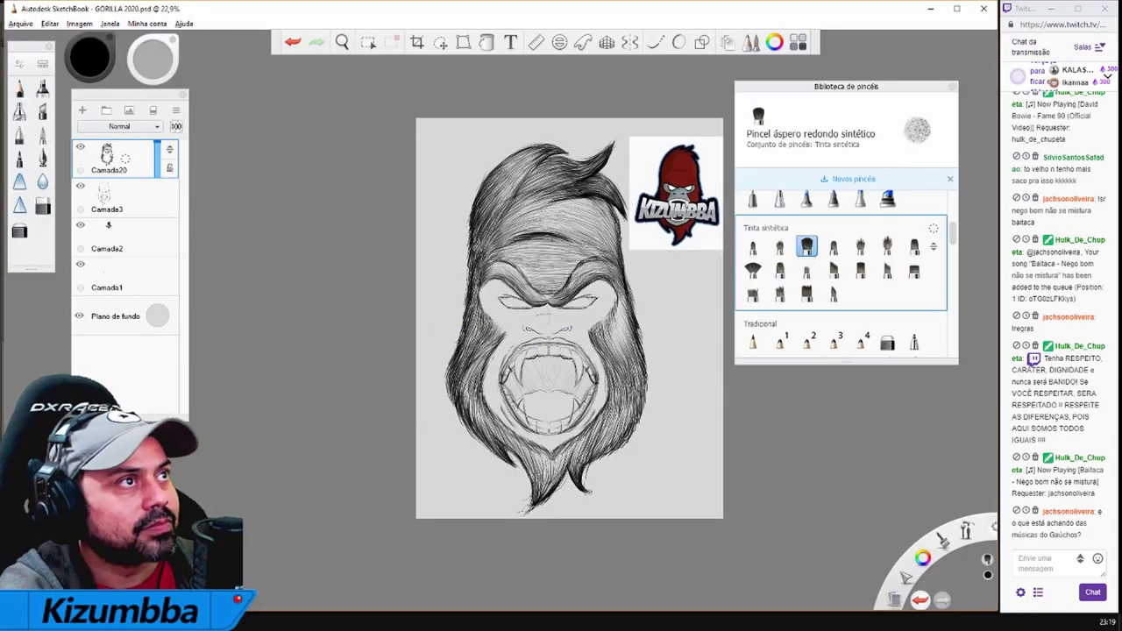
pyautogui.click(833, 247)
pyautogui.hotkey('ctrl', 'shift', 'n')
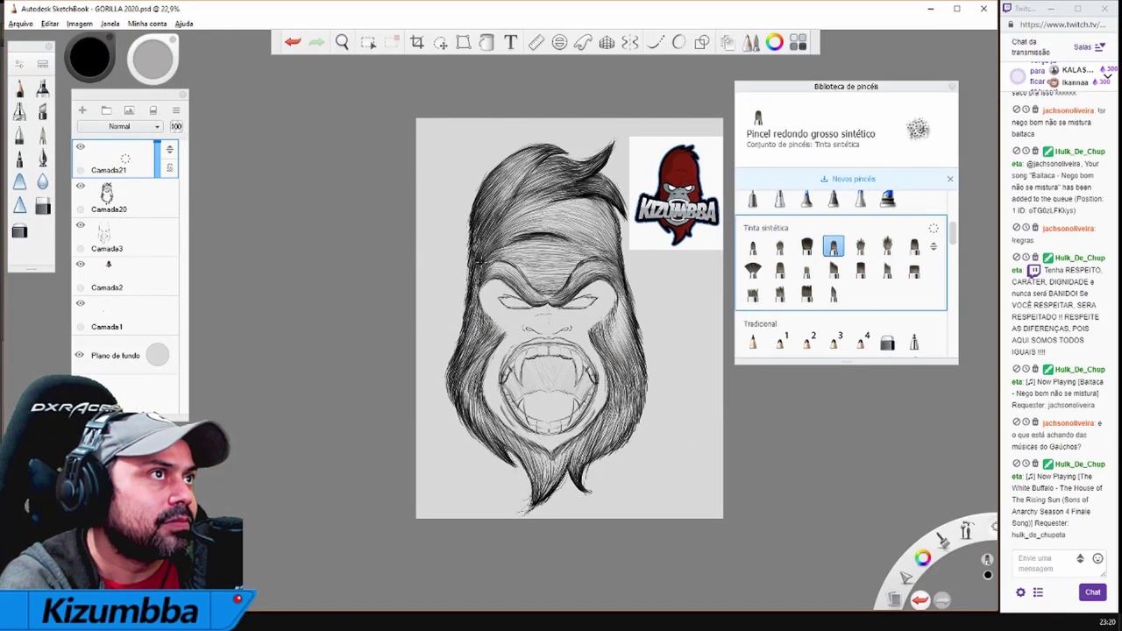
pyautogui.click(49, 24)
pyautogui.click(40, 37)
pyautogui.hotkey('ctrl', 'shift', 'n')
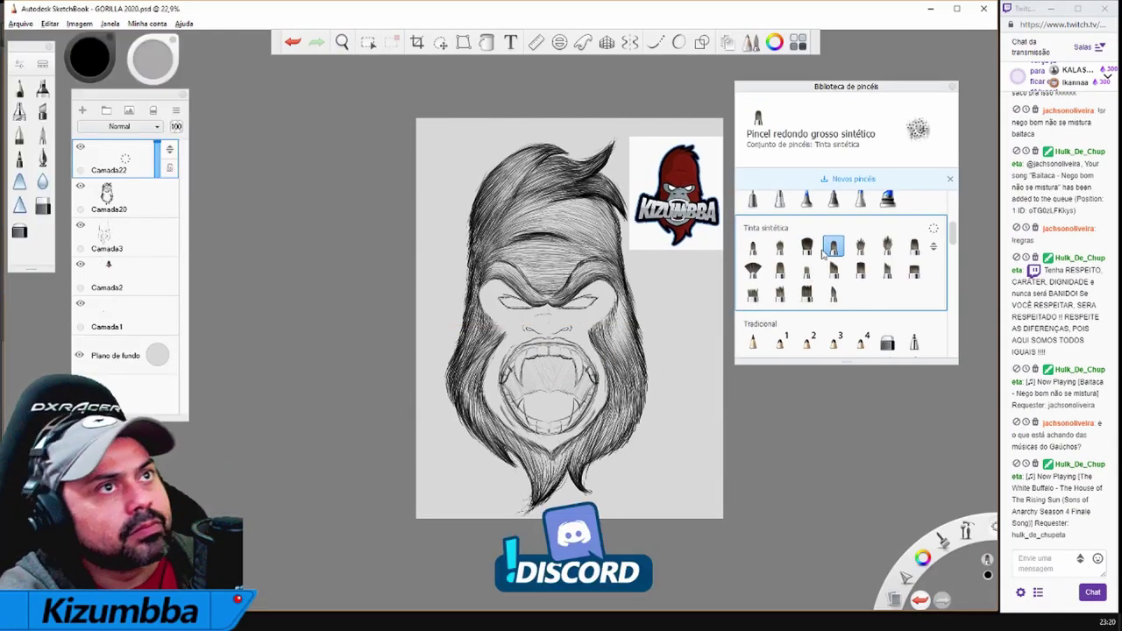
pyautogui.click(915, 247)
pyautogui.scroll(-6, 930, 281)
pyautogui.scroll(5, 930, 280)
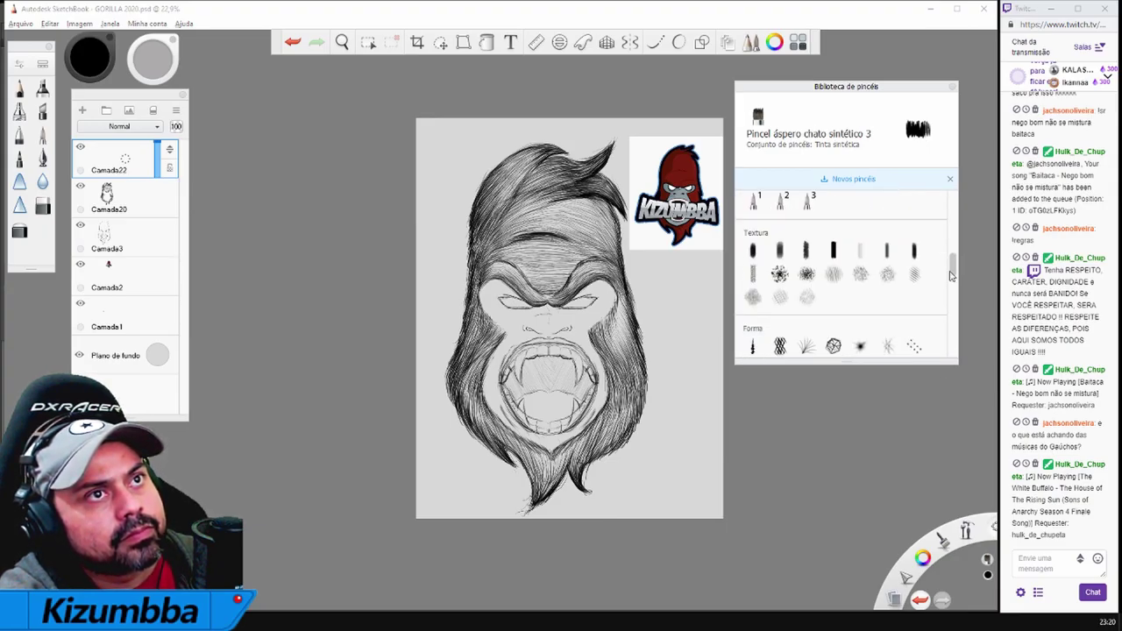
pyautogui.click(888, 266)
# Shade the left temple, brows and left cheek fur with dark rough brush strokes, undoing the last one
pyautogui.moveTo(483, 218)
pyautogui.mouseDown()
pyautogui.moveTo(514, 251)
pyautogui.moveTo(529, 241)
pyautogui.mouseUp()
pyautogui.moveTo(479, 296)
pyautogui.mouseDown()
pyautogui.moveTo(458, 365)
pyautogui.moveTo(481, 431)
pyautogui.moveTo(519, 455)
pyautogui.moveTo(540, 500)
pyautogui.mouseUp()
pyautogui.moveTo(490, 412); pyautogui.dragTo(533, 474)
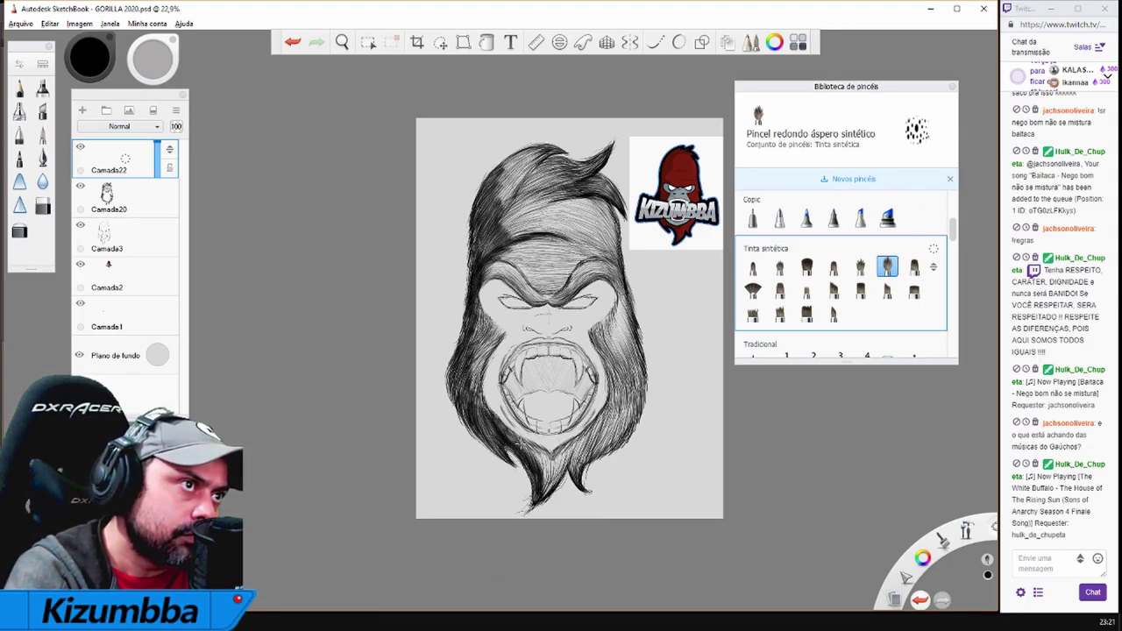
pyautogui.moveTo(474, 375); pyautogui.dragTo(493, 428)
pyautogui.moveTo(514, 440); pyautogui.dragTo(528, 456)
pyautogui.moveTo(481, 336); pyautogui.dragTo(465, 404)
pyautogui.moveTo(465, 328); pyautogui.dragTo(463, 345)
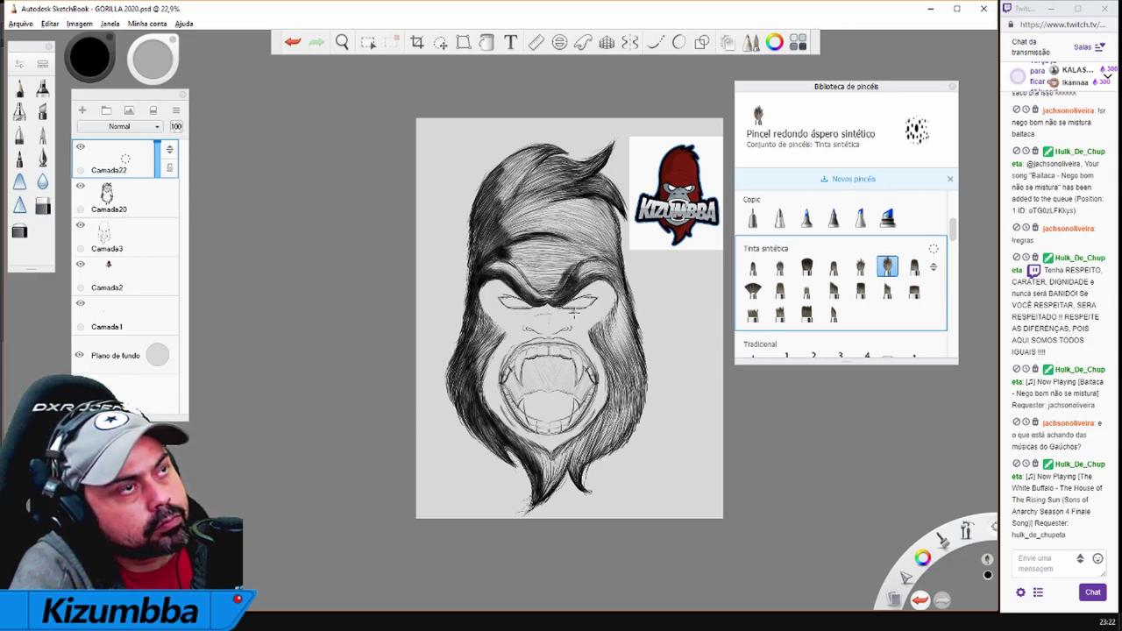
pyautogui.hotkey('ctrl', 'z')
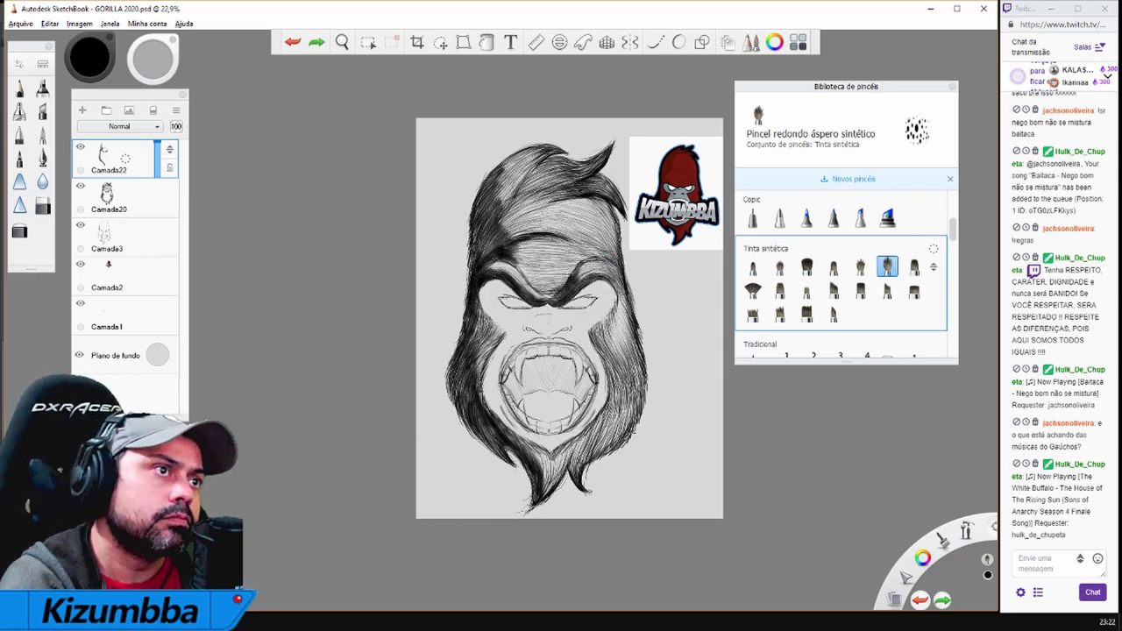
# Darken the fur just below the mouth and soften the new shading with the Desfoque and Borracha macia tools
pyautogui.moveTo(554, 442); pyautogui.dragTo(572, 459)
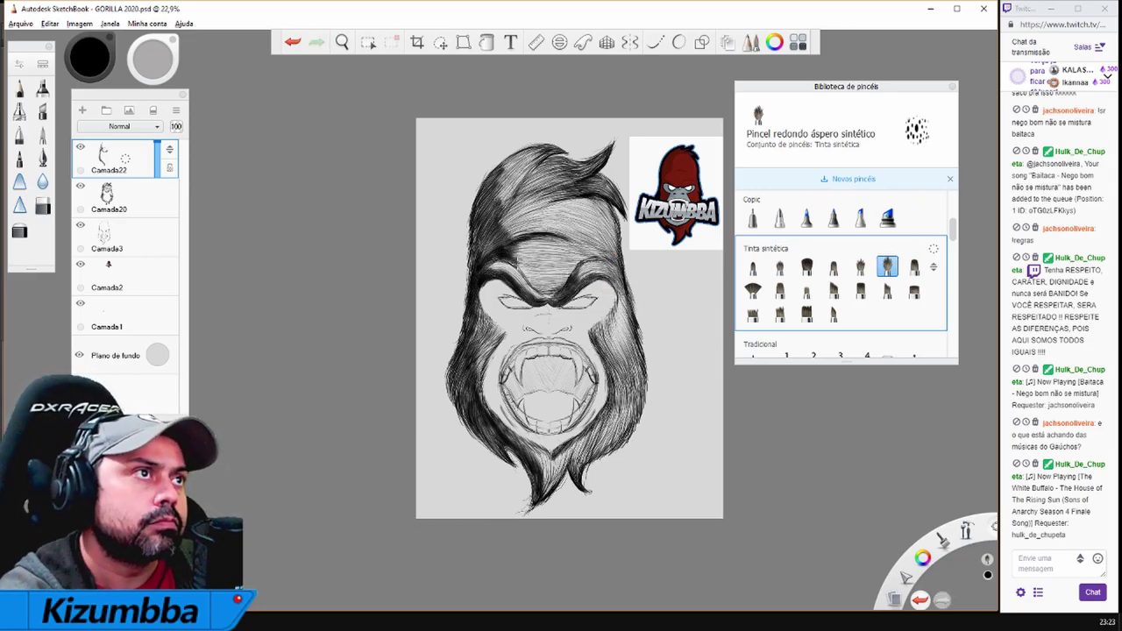
pyautogui.click(42, 180)
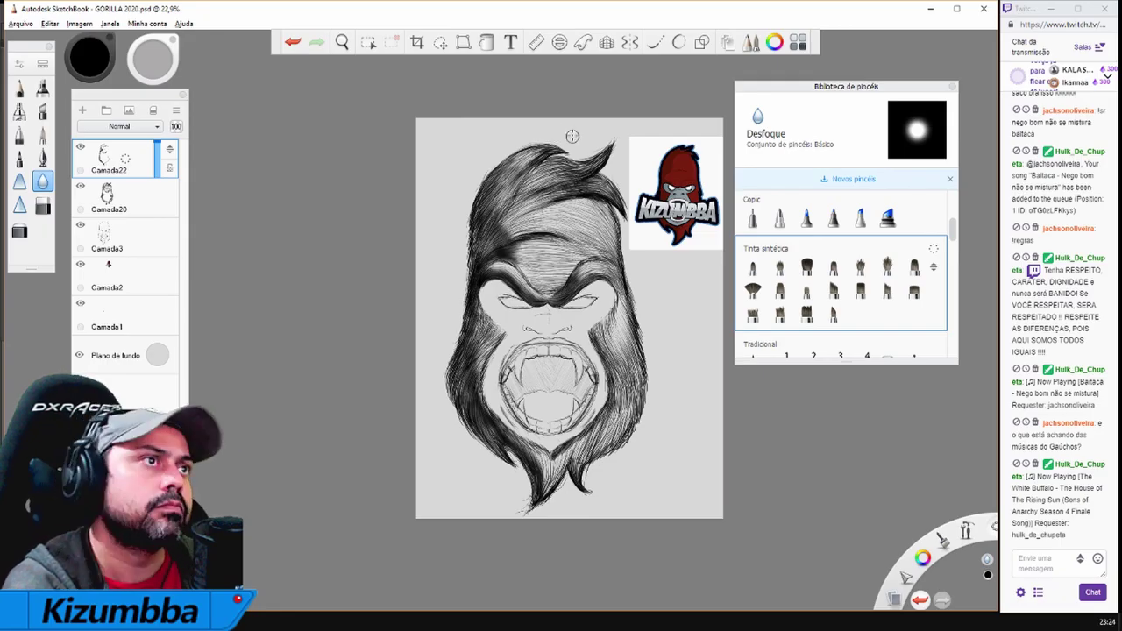
pyautogui.press('e')
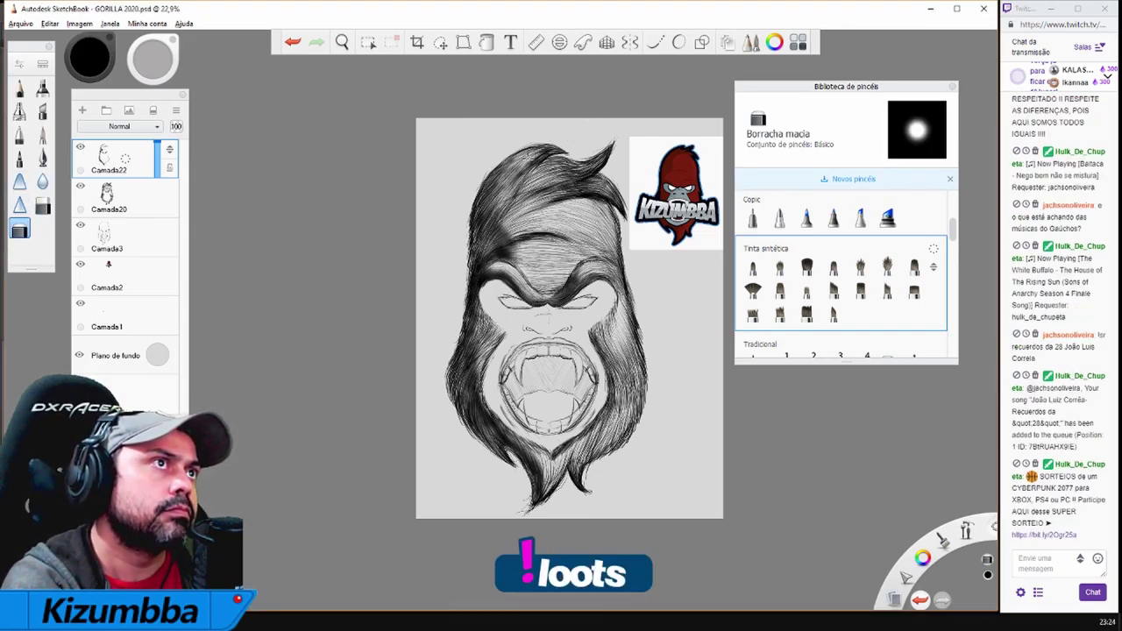
# Darken the top hair, left temple and left beard edge with the Pincel redondo áspero sintético brush
pyautogui.click(887, 266)
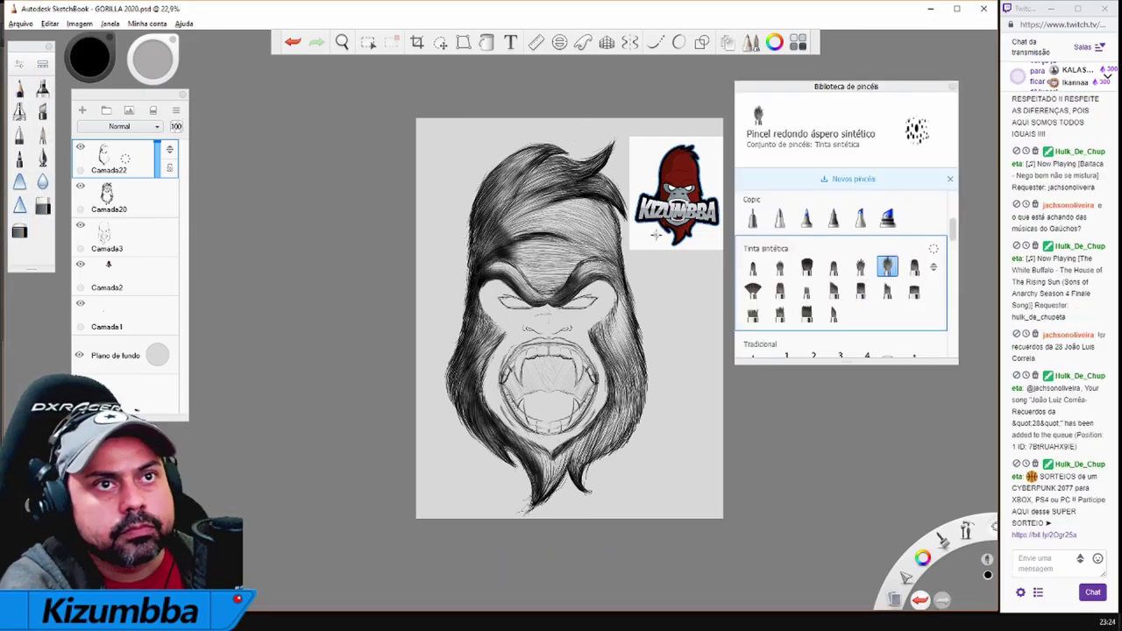
pyautogui.moveTo(508, 158)
pyautogui.mouseDown()
pyautogui.moveTo(533, 172)
pyautogui.moveTo(531, 220)
pyautogui.moveTo(540, 213)
pyautogui.moveTo(527, 269)
pyautogui.moveTo(508, 250)
pyautogui.moveTo(561, 246)
pyautogui.mouseUp()
pyautogui.moveTo(473, 202); pyautogui.dragTo(478, 264)
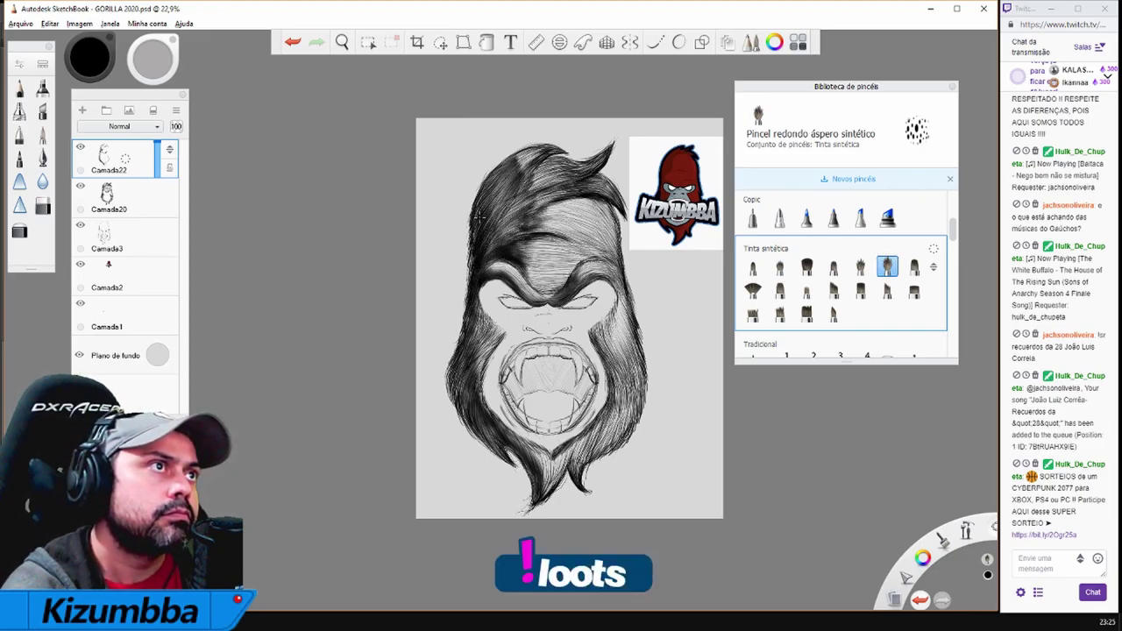
pyautogui.moveTo(465, 311)
pyautogui.mouseDown()
pyautogui.moveTo(452, 373)
pyautogui.moveTo(500, 456)
pyautogui.mouseUp()
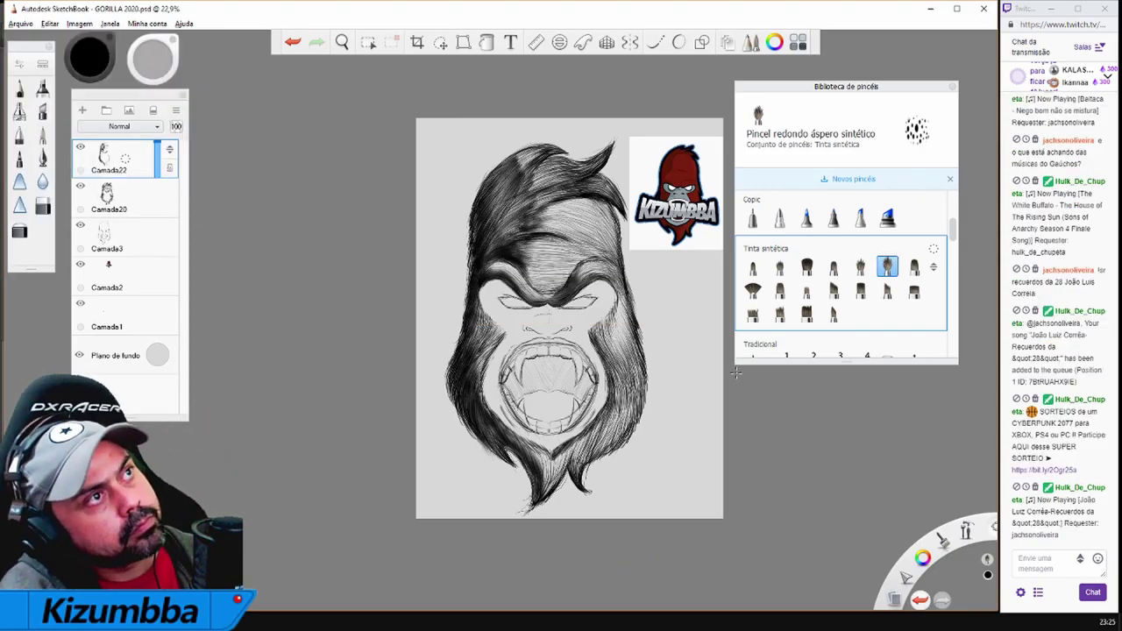
# Soften the fur shading with the soft eraser and Desfoque, and merge its layer into the fur layer Camada20
pyautogui.press('e')
pyautogui.press('b')
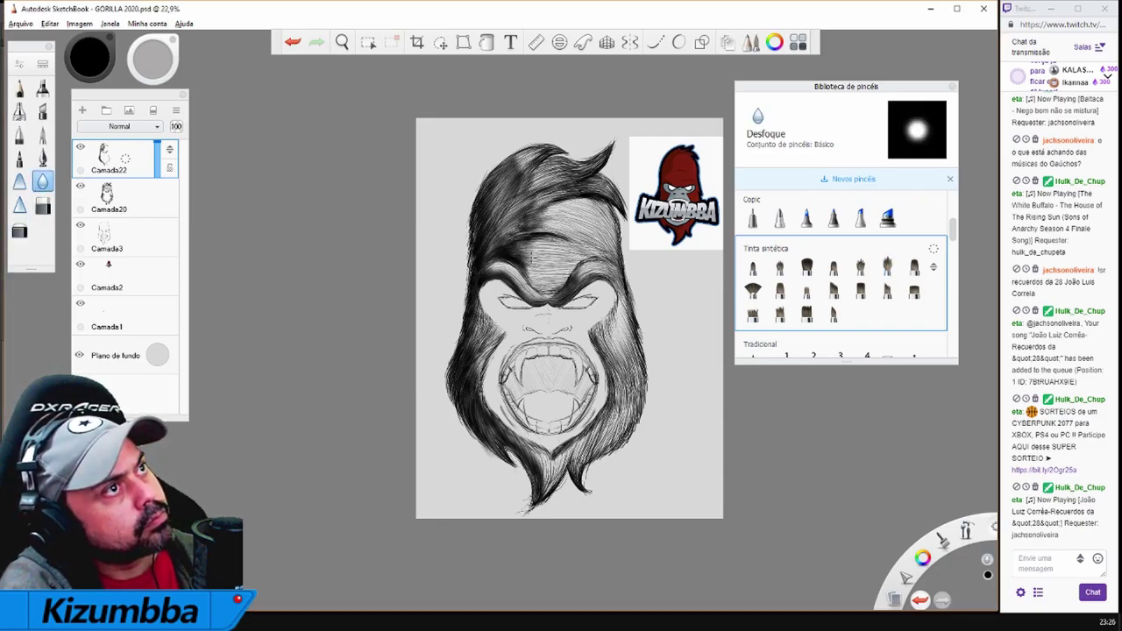
pyautogui.moveTo(107, 157); pyautogui.dragTo(107, 198)
# Choose the Caneta de pintura brush with a dark grey colour
pyautogui.press('p')
pyautogui.press('b')
pyautogui.scroll(3, 474, 435)
pyautogui.hotkey('ctrl', 'z')
pyautogui.moveTo(90, 57); pyautogui.dragTo(97, 48)
pyautogui.moveTo(464, 381); pyautogui.dragTo(461, 465)
pyautogui.moveTo(478, 364); pyautogui.dragTo(494, 403)
pyautogui.hotkey('ctrl', 'z')
pyautogui.hotkey('ctrl', 'z')
pyautogui.hotkey('ctrl', 'z')
pyautogui.hotkey('ctrl', 'z')
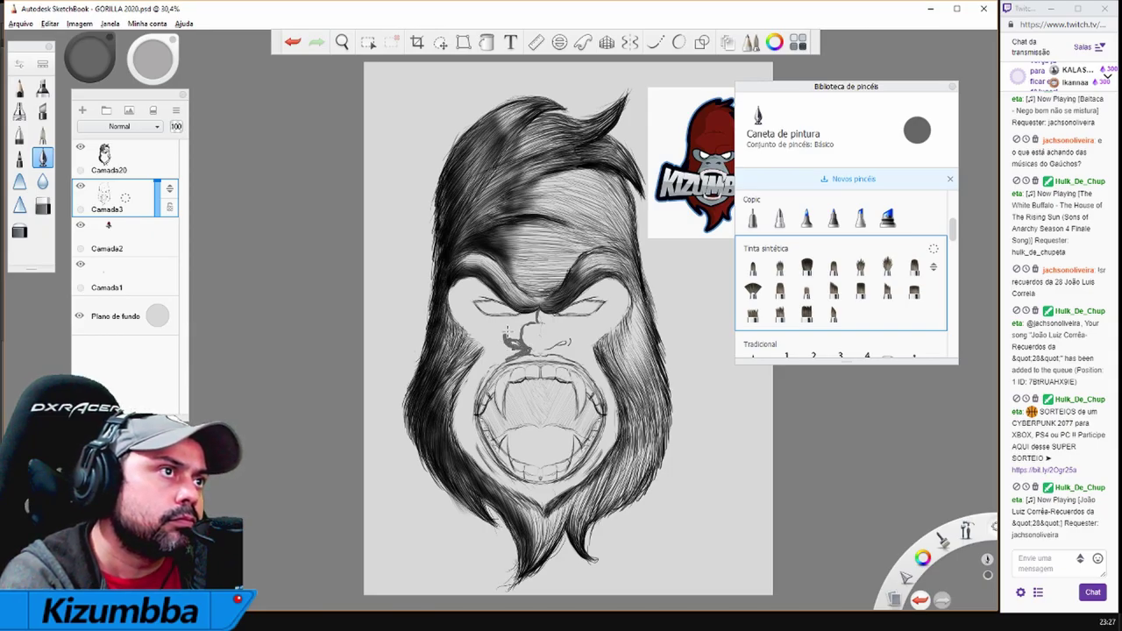
pyautogui.moveTo(481, 373); pyautogui.dragTo(454, 463)
pyautogui.moveTo(493, 316); pyautogui.dragTo(478, 370)
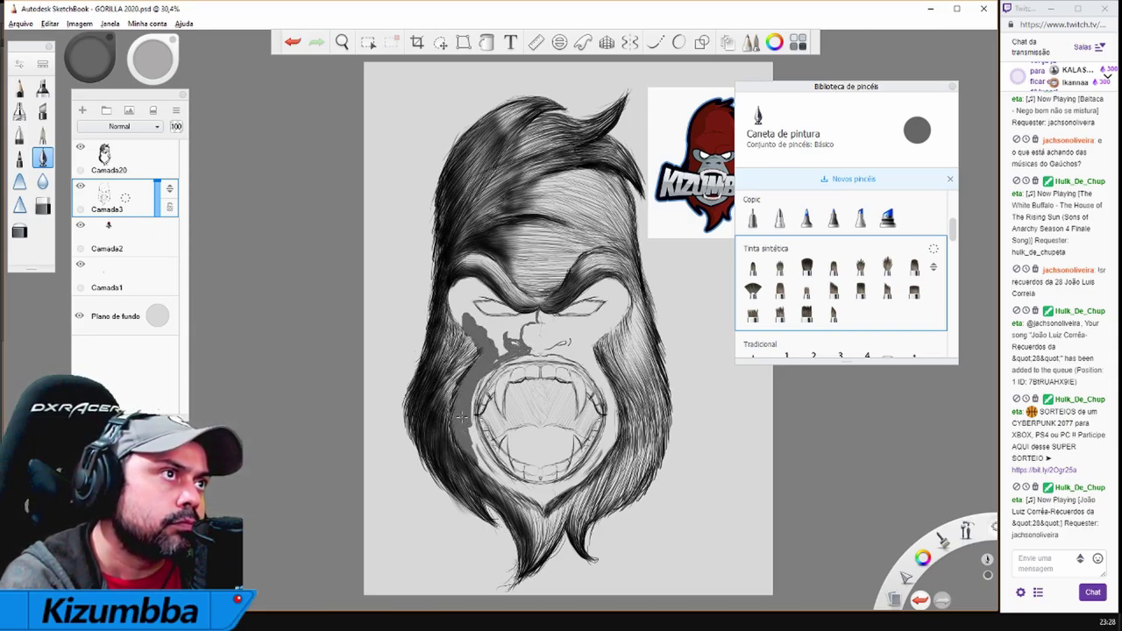
pyautogui.moveTo(467, 278); pyautogui.dragTo(454, 324)
pyautogui.hotkey('ctrl', 'z')
pyautogui.hotkey('ctrl', 'z')
pyautogui.hotkey('ctrl', 'z')
pyautogui.hotkey('ctrl', 'z')
pyautogui.hotkey('ctrl', 'z')
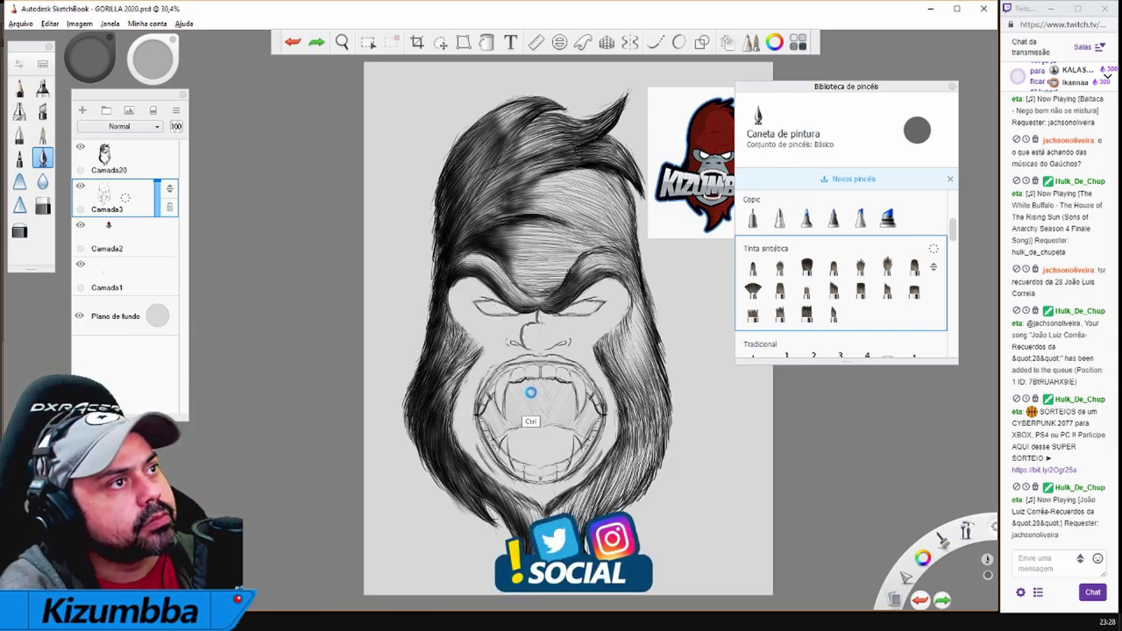
# Paint a flat dark grey shadow over the left half of the face on a new layer below the locked sketch layer
pyautogui.click(122, 200)
pyautogui.moveTo(461, 401)
pyautogui.mouseDown()
pyautogui.moveTo(458, 426)
pyautogui.moveTo(542, 512)
pyautogui.mouseUp()
pyautogui.moveTo(473, 368); pyautogui.dragTo(456, 412)
pyautogui.moveTo(496, 331); pyautogui.dragTo(465, 399)
pyautogui.moveTo(469, 280); pyautogui.dragTo(456, 340)
pyautogui.moveTo(169, 187); pyautogui.dragTo(170, 227)
pyautogui.moveTo(474, 288)
pyautogui.mouseDown()
pyautogui.moveTo(481, 331)
pyautogui.moveTo(462, 298)
pyautogui.mouseUp()
pyautogui.moveTo(465, 276)
pyautogui.mouseDown()
pyautogui.moveTo(452, 314)
pyautogui.moveTo(517, 320)
pyautogui.mouseUp()
pyautogui.moveTo(504, 298)
pyautogui.mouseDown()
pyautogui.moveTo(536, 324)
pyautogui.moveTo(495, 358)
pyautogui.moveTo(466, 408)
pyautogui.mouseUp()
pyautogui.moveTo(522, 359); pyautogui.dragTo(465, 438)
pyautogui.moveTo(478, 465); pyautogui.dragTo(469, 413)
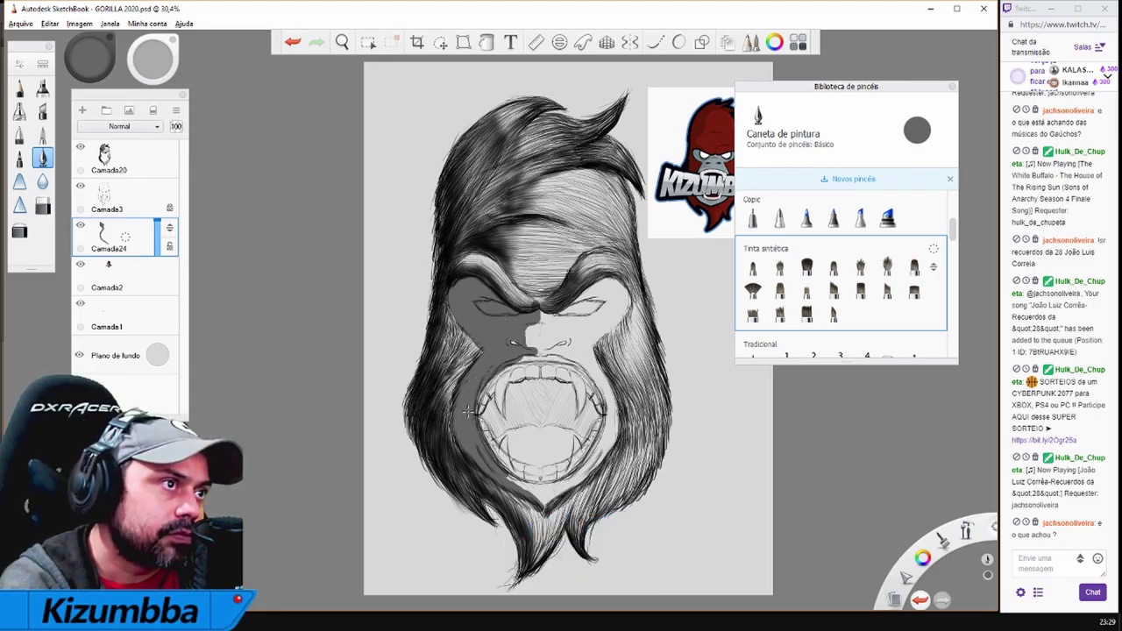
# Blur the grey shadow's edge along the nose with Desfoque, undoing the last soft eraser stroke
pyautogui.press('b')
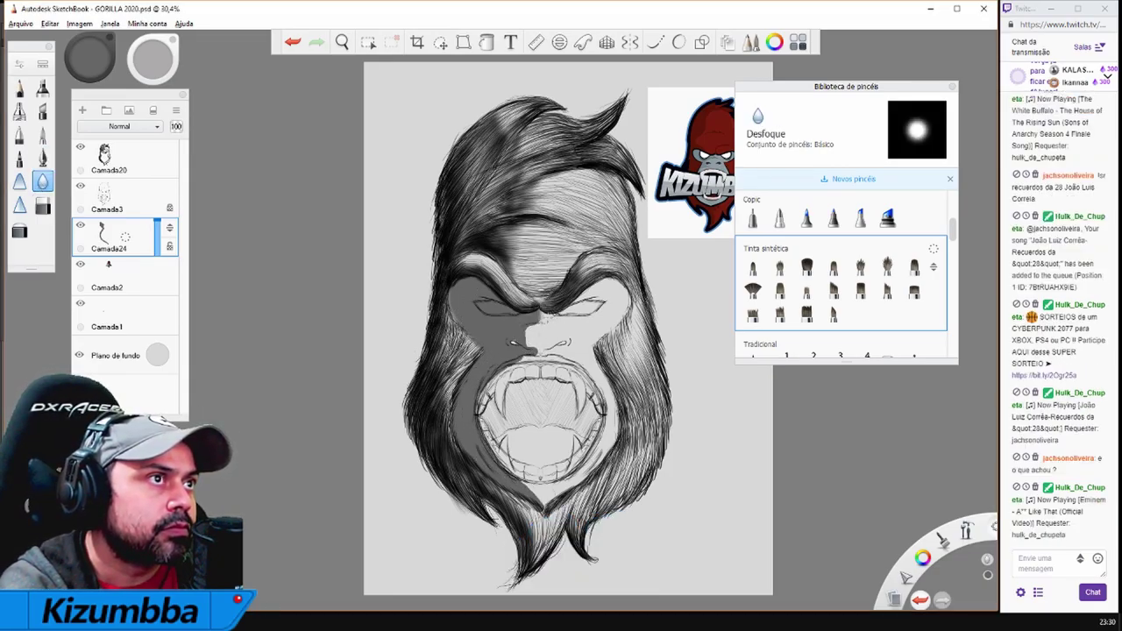
pyautogui.press('e')
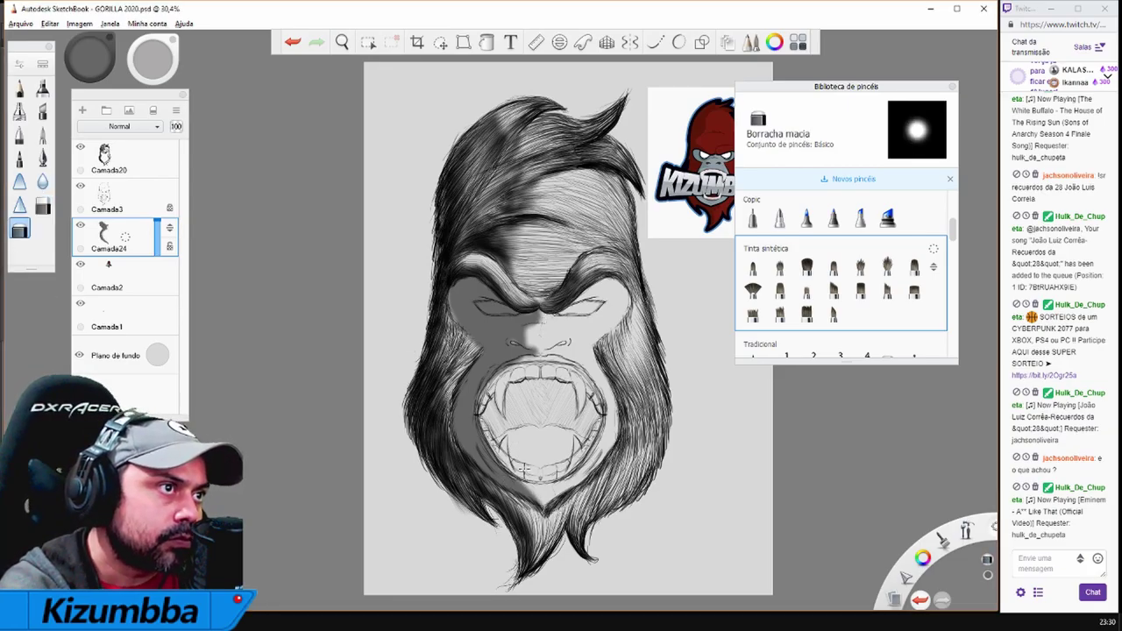
pyautogui.hotkey('ctrl', 'z')
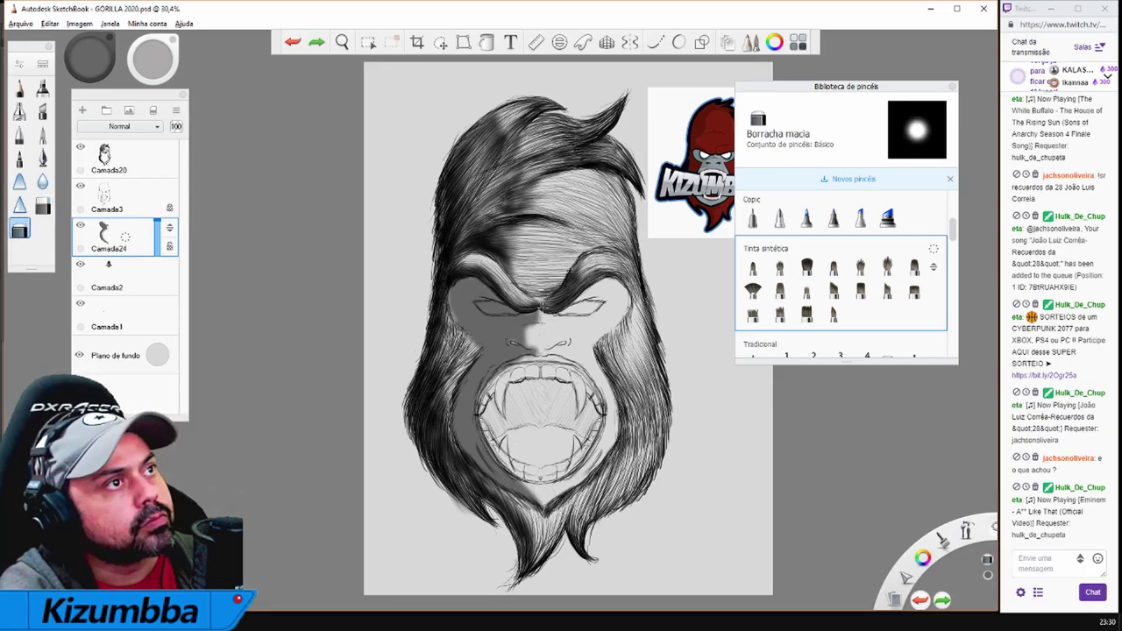
# Erase the grey shadow inside the left eye with the Borracha dura eraser
pyautogui.scroll(5, 521, 308)
pyautogui.moveTo(355, 294); pyautogui.dragTo(399, 305)
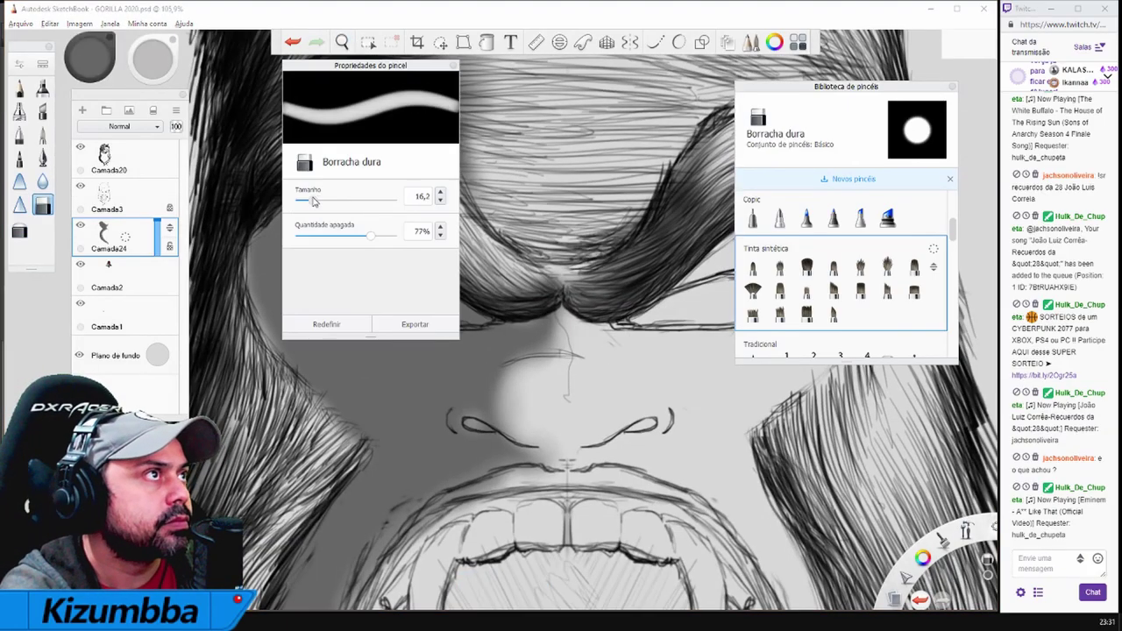
pyautogui.moveTo(565, 378); pyautogui.dragTo(489, 319)
pyautogui.moveTo(478, 227)
pyautogui.mouseDown()
pyautogui.moveTo(501, 314)
pyautogui.moveTo(473, 206)
pyautogui.moveTo(496, 263)
pyautogui.moveTo(482, 289)
pyautogui.moveTo(483, 163)
pyautogui.mouseUp()
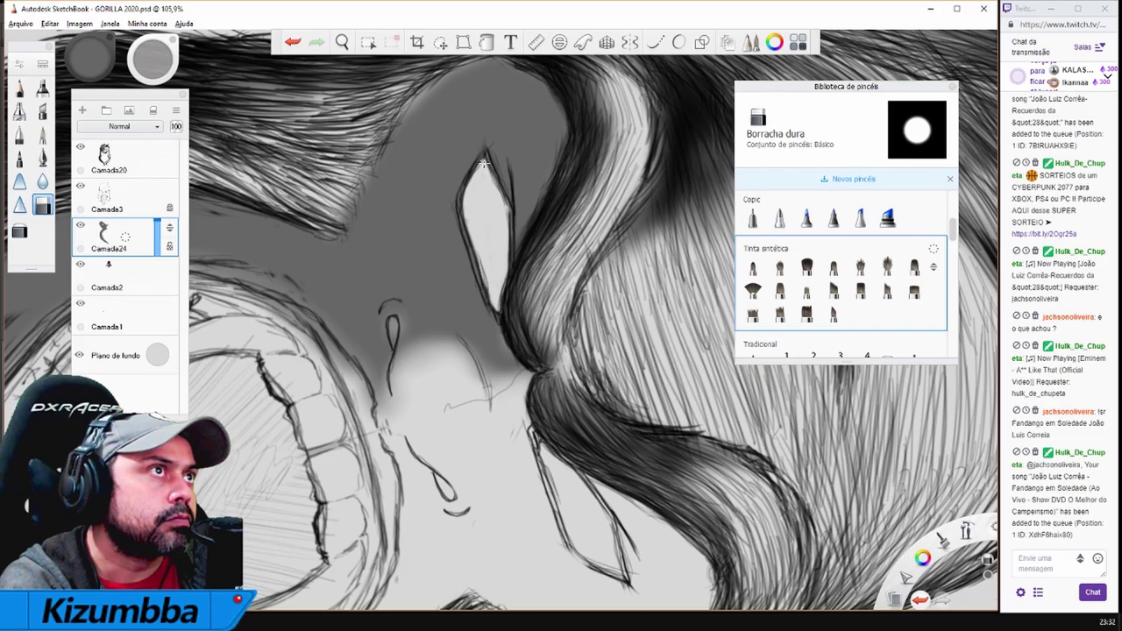
pyautogui.press('e')
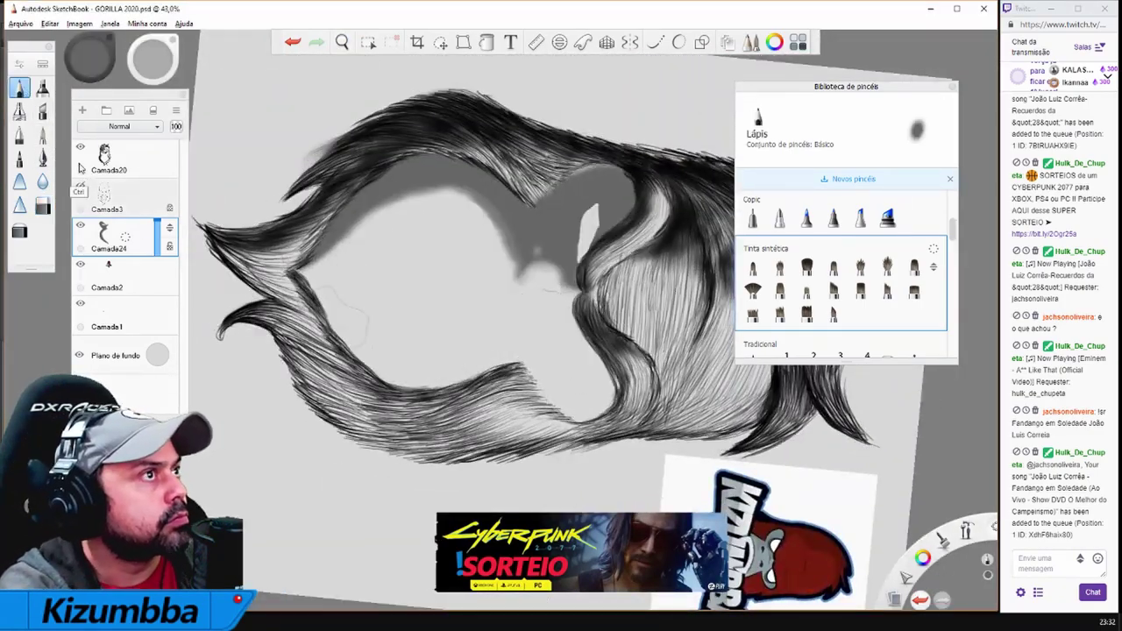
# Add soft shading inside the left eye and blend it with Desfoque at size 18,0
pyautogui.scroll(5, 562, 316)
pyautogui.hotkey('ctrl', 'z')
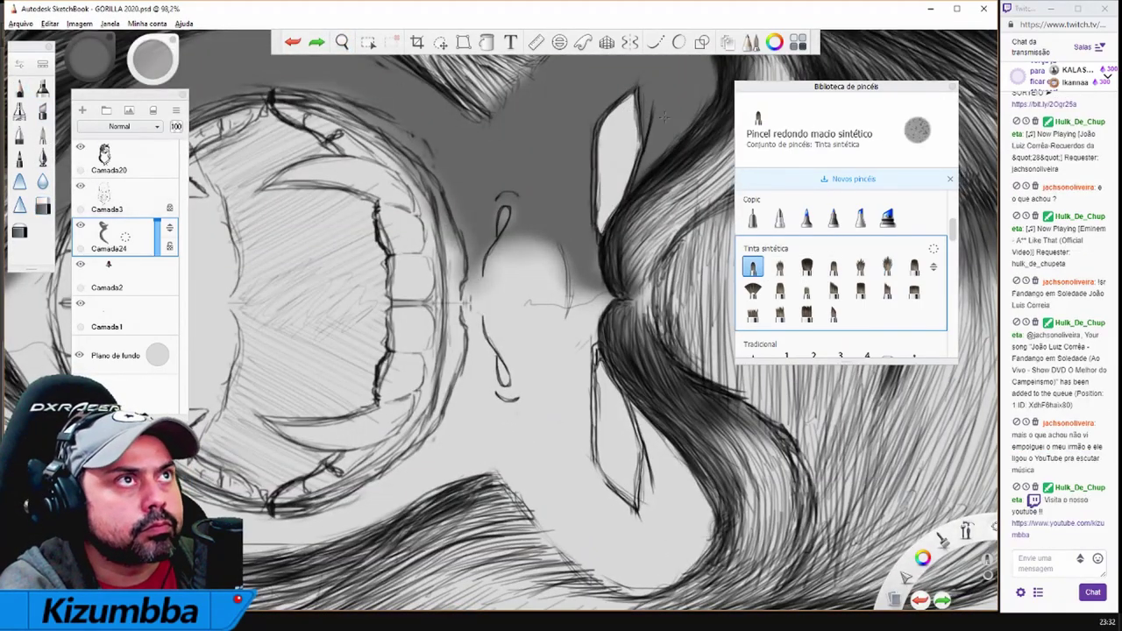
pyautogui.hotkey('ctrl', 'y')
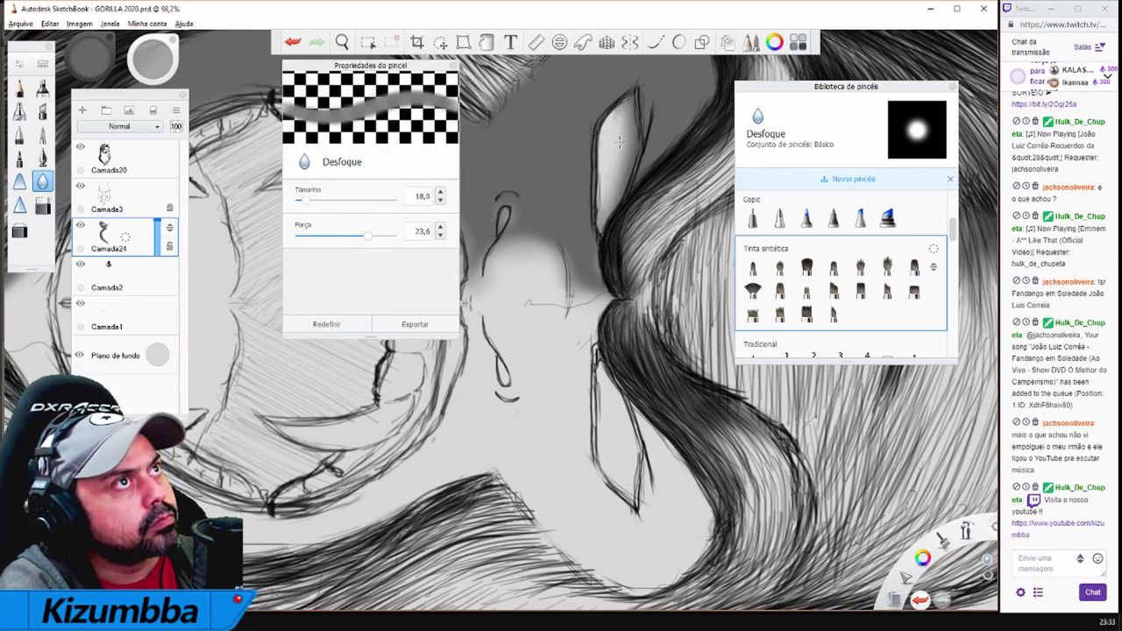
# Erase the leftover sketch lines on the bridge of the nose with Borracha dura at size 7,2
pyautogui.scroll(-5, 640, 307)
pyautogui.press('e')
pyautogui.click(114, 198)
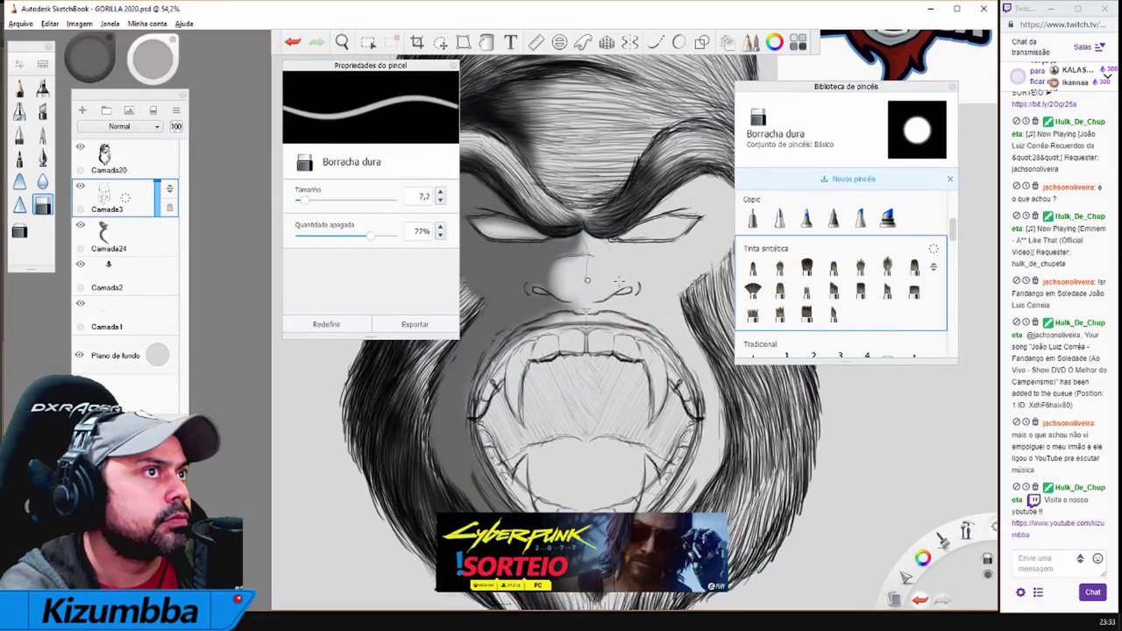
pyautogui.hotkey('ctrl', 'z')
pyautogui.hotkey('ctrl', 'y')
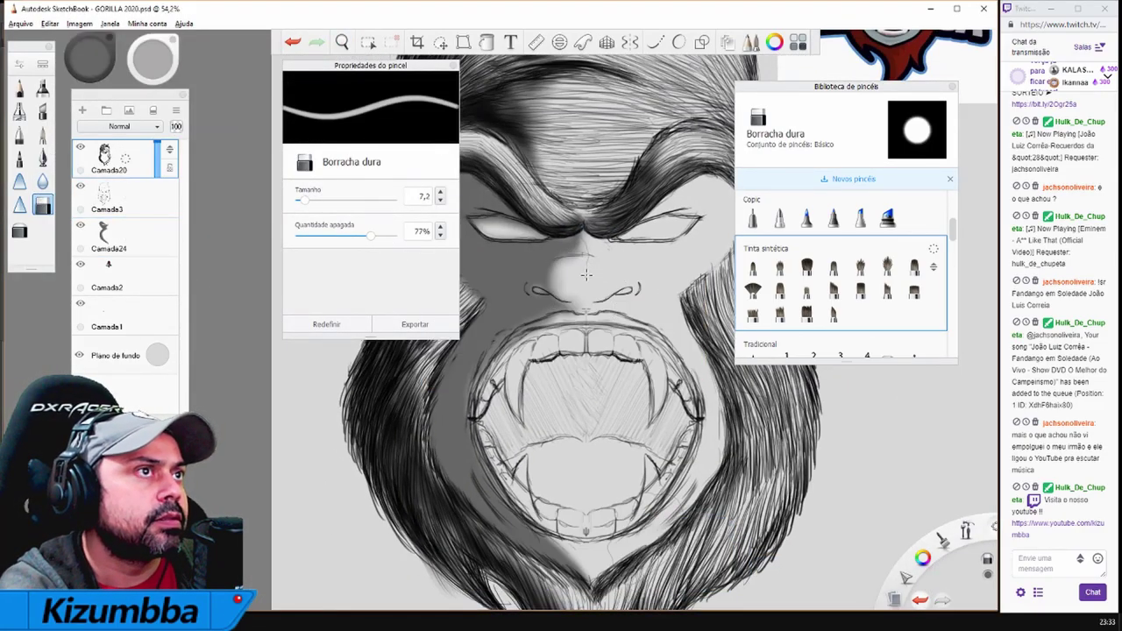
pyautogui.scroll(-4, 589, 262)
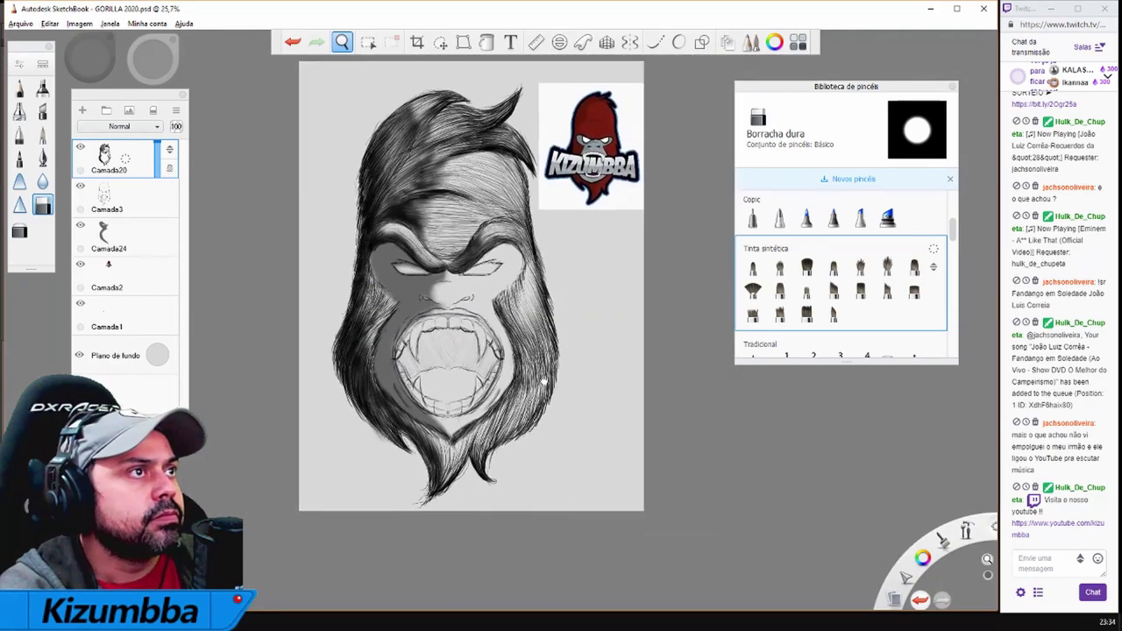
# Activate layer Camada24 and try a stroke inside the mouth with the soft round synthetic brush, undoing it
pyautogui.click(752, 267)
pyautogui.click(114, 236)
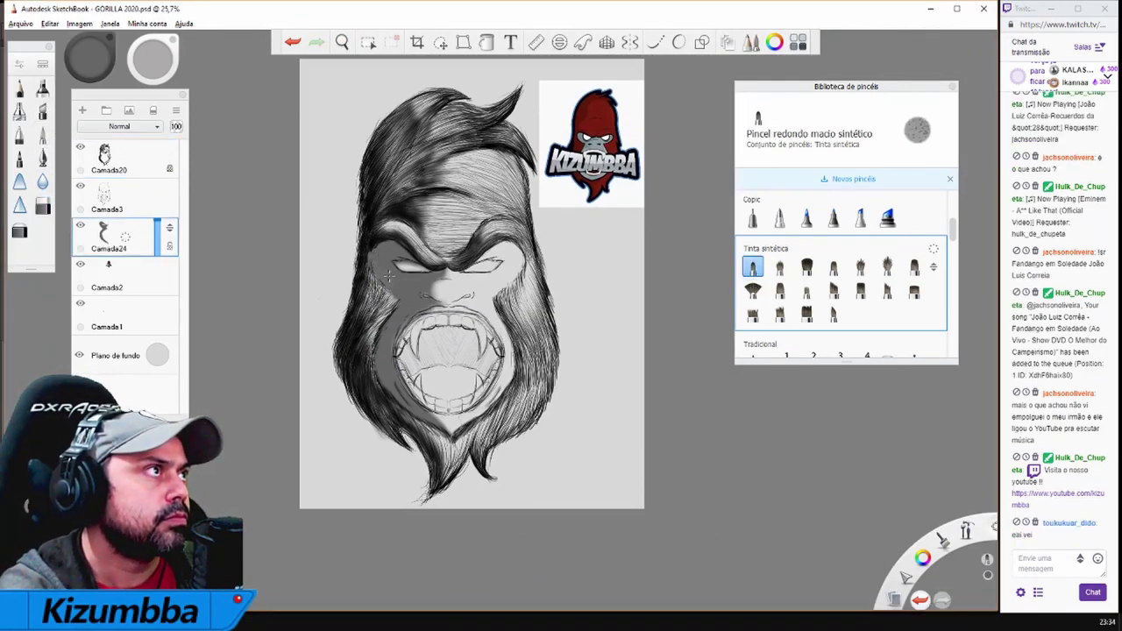
pyautogui.click(42, 158)
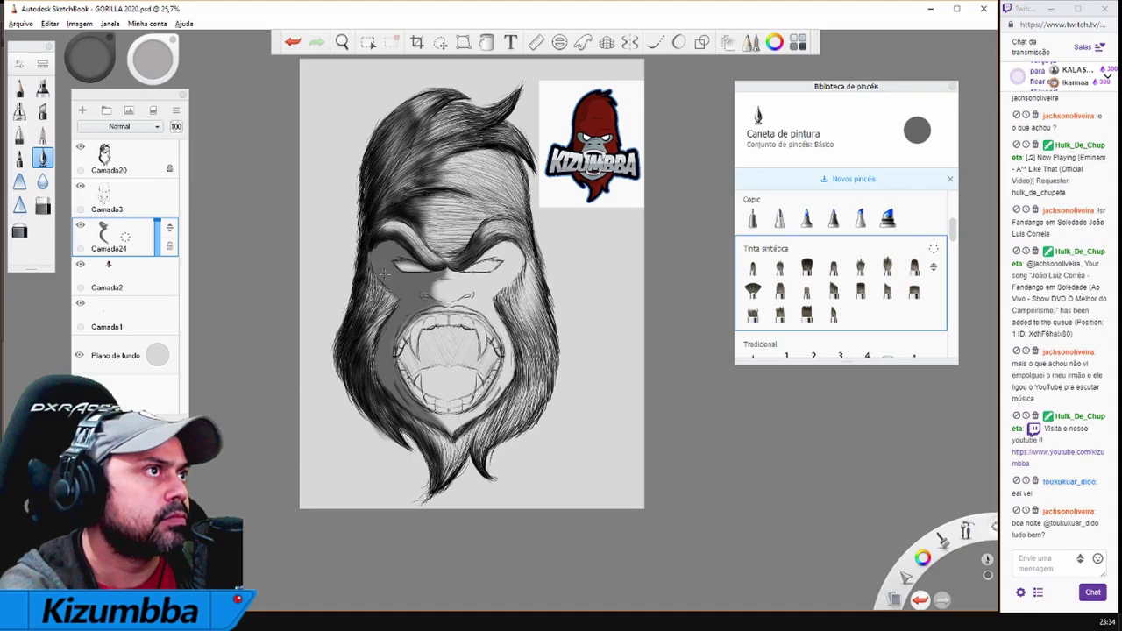
pyautogui.scroll(4, 526, 298)
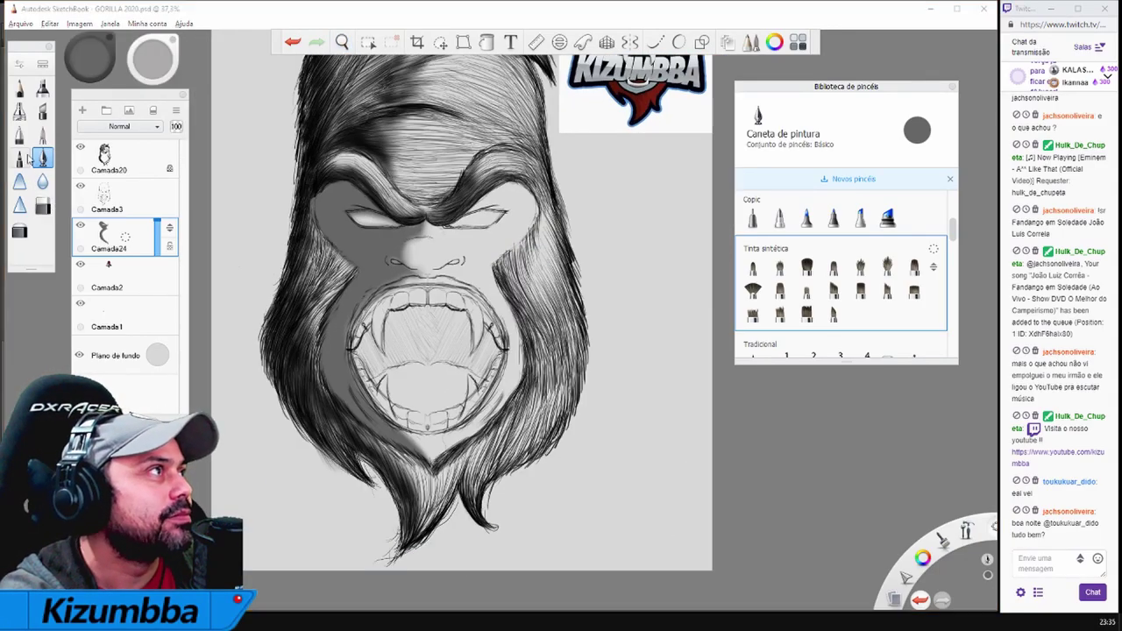
pyautogui.scroll(2, 468, 351)
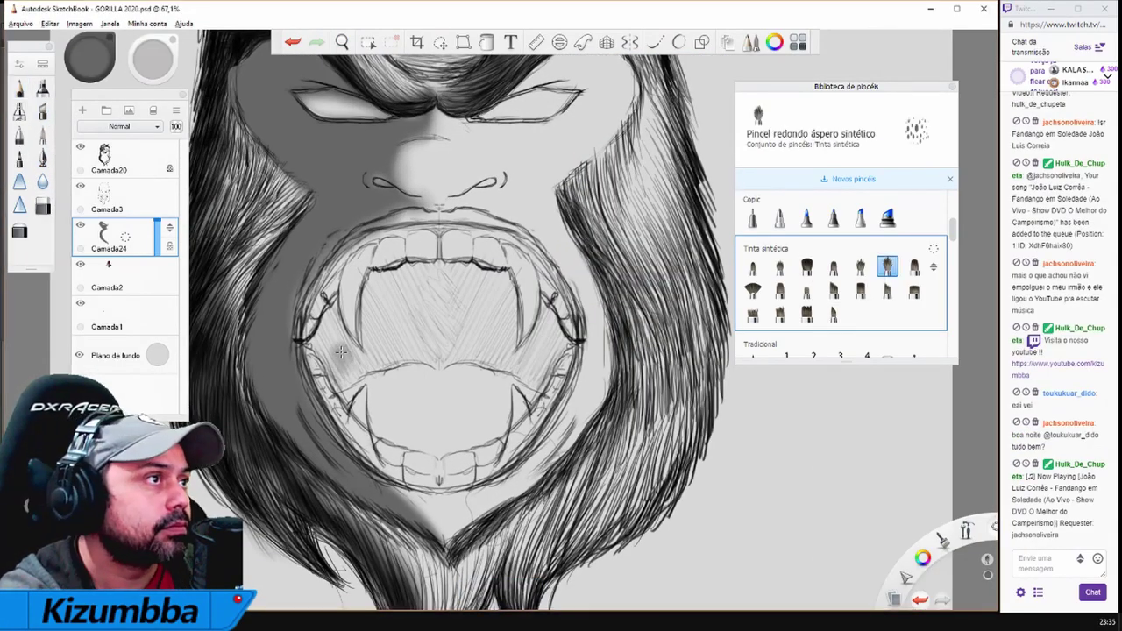
pyautogui.click(752, 267)
pyautogui.moveTo(423, 316)
pyautogui.mouseDown()
pyautogui.moveTo(445, 324)
pyautogui.moveTo(392, 333)
pyautogui.moveTo(377, 298)
pyautogui.moveTo(368, 346)
pyautogui.moveTo(394, 372)
pyautogui.mouseUp()
pyautogui.hotkey('ctrl', 'z')
# Fill the gorilla's open mouth behind the fangs with medium grey on Camada24 using Caneta de pintura
pyautogui.click(42, 158)
pyautogui.moveTo(469, 347); pyautogui.dragTo(561, 342)
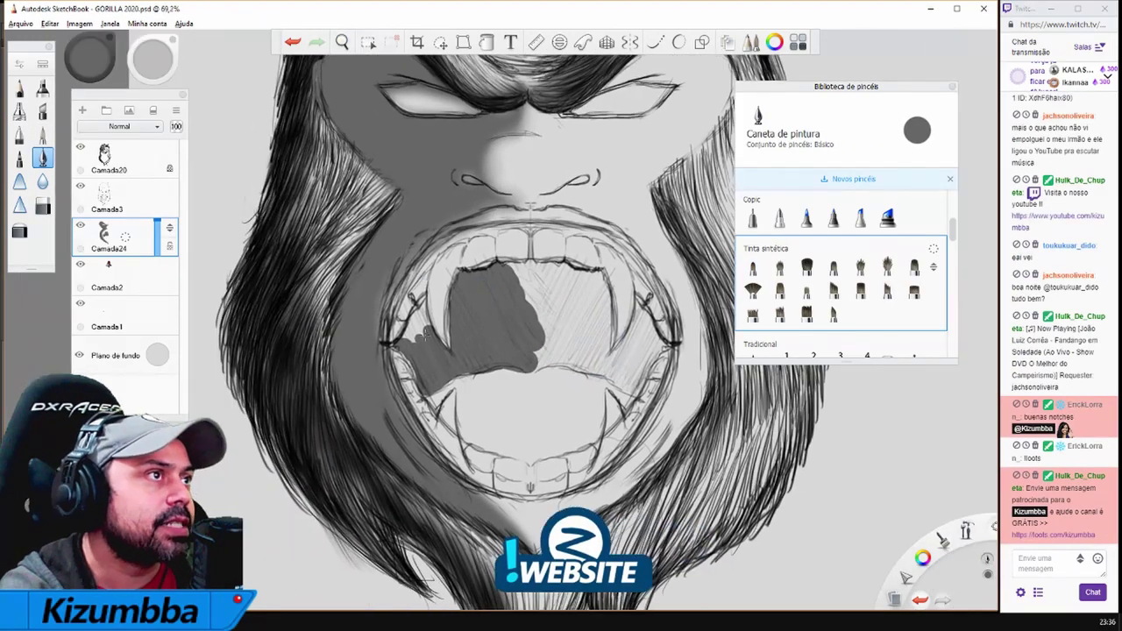
pyautogui.moveTo(402, 342); pyautogui.dragTo(429, 303)
pyautogui.moveTo(526, 372)
pyautogui.mouseDown()
pyautogui.moveTo(633, 386)
pyautogui.moveTo(613, 316)
pyautogui.mouseUp()
pyautogui.moveTo(544, 263)
pyautogui.mouseDown()
pyautogui.moveTo(554, 351)
pyautogui.moveTo(526, 285)
pyautogui.mouseUp()
# Check the properties of the PHANTONBOT SONS source in OBS and return to SketchBook
pyautogui.hotkey('alt', 'Tab')
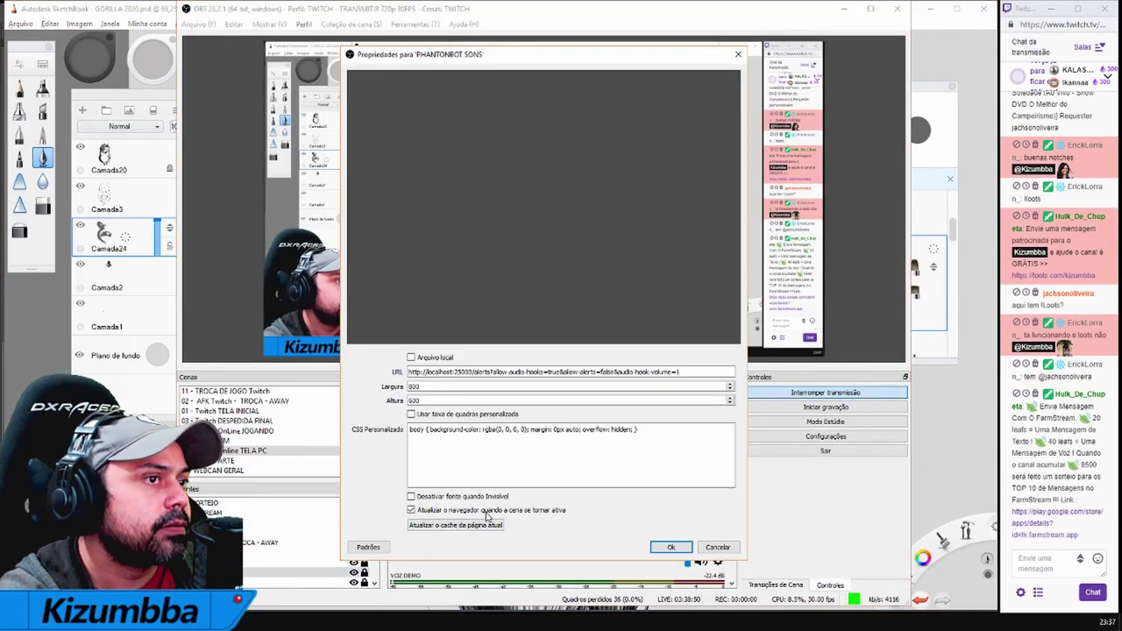
pyautogui.hotkey('alt', 'Tab')
# Erase the grey overflow on the upper fangs with Borracha dura and activate layer Camada3
pyautogui.press('e')
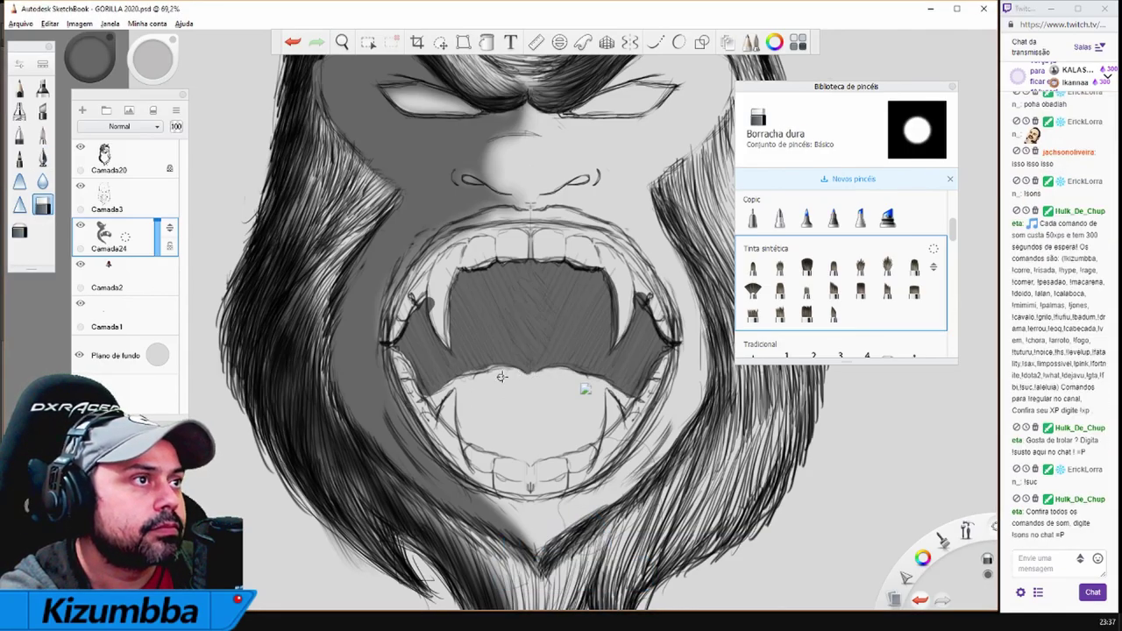
pyautogui.moveTo(617, 286); pyautogui.dragTo(605, 271)
pyautogui.click(110, 197)
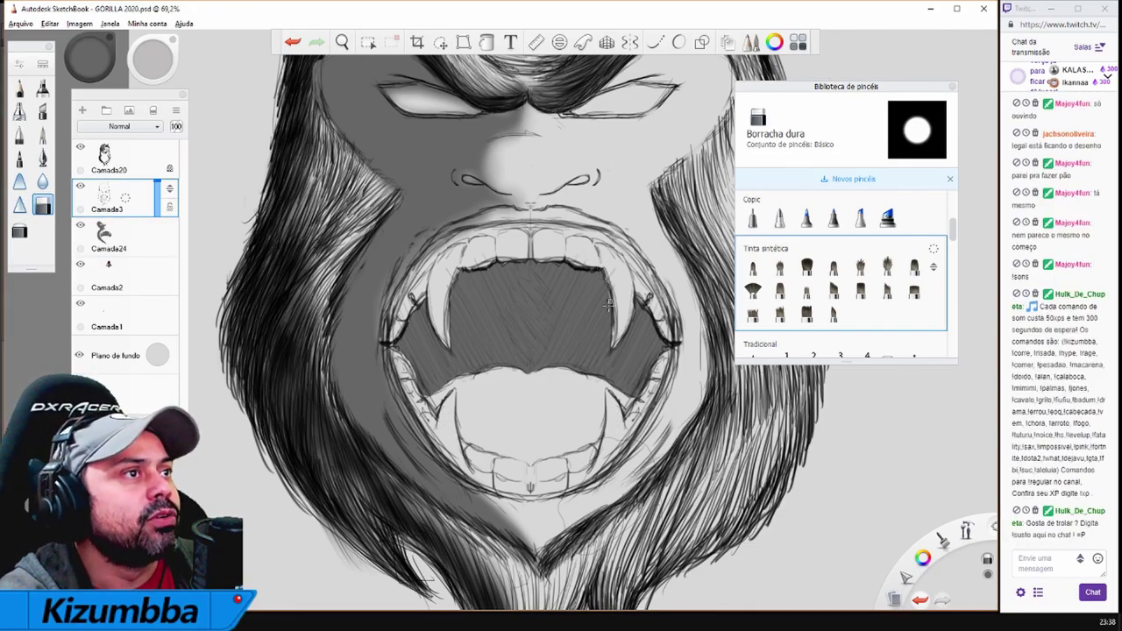
# Examine the shaded mouth and the whole gorilla head beside the Kizumbba logo at several magnifications
pyautogui.scroll(-3, 596, 368)
pyautogui.scroll(3, 1100, 221)
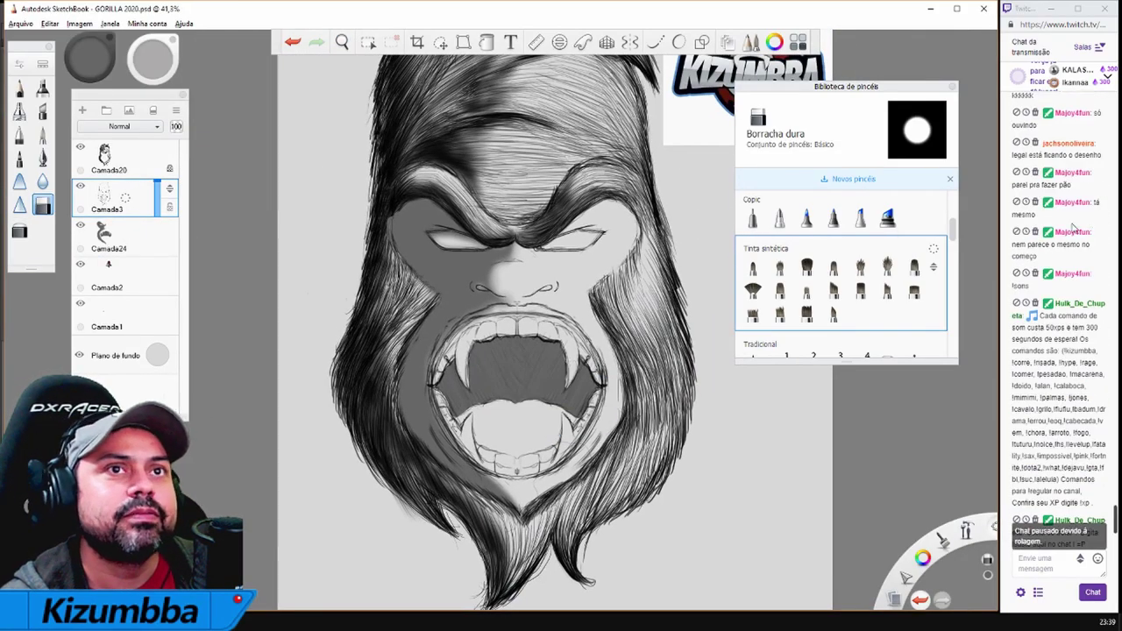
pyautogui.scroll(-2, 531, 259)
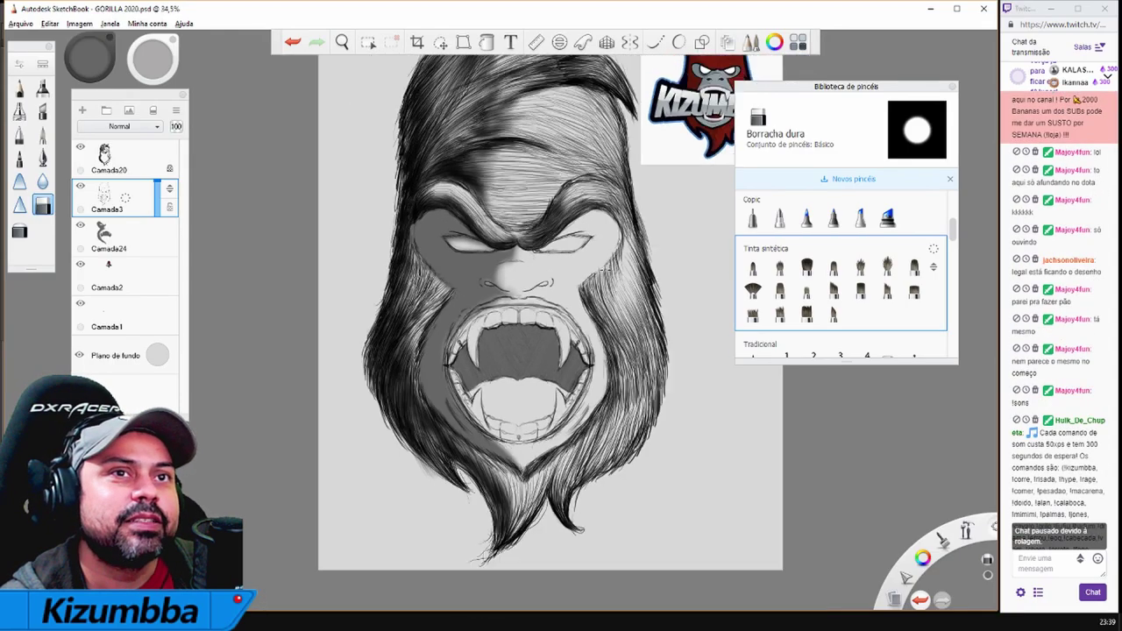
pyautogui.scroll(-2, 1085, 298)
pyautogui.scroll(-2, 538, 290)
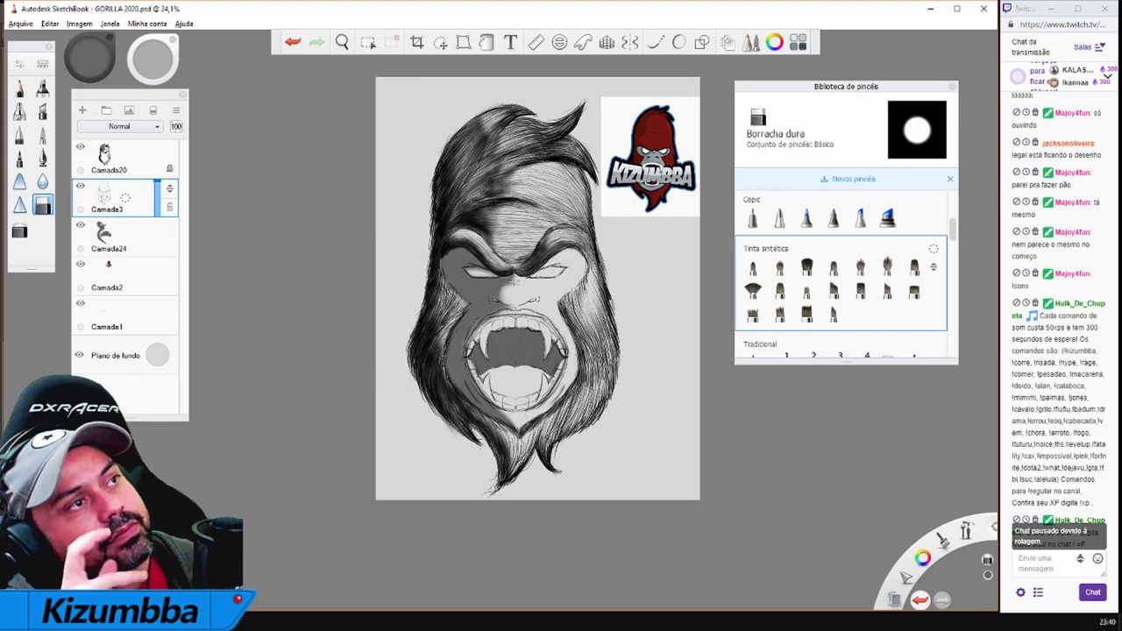
pyautogui.scroll(2, 517, 302)
pyautogui.click(19, 24)
pyautogui.click(1048, 563)
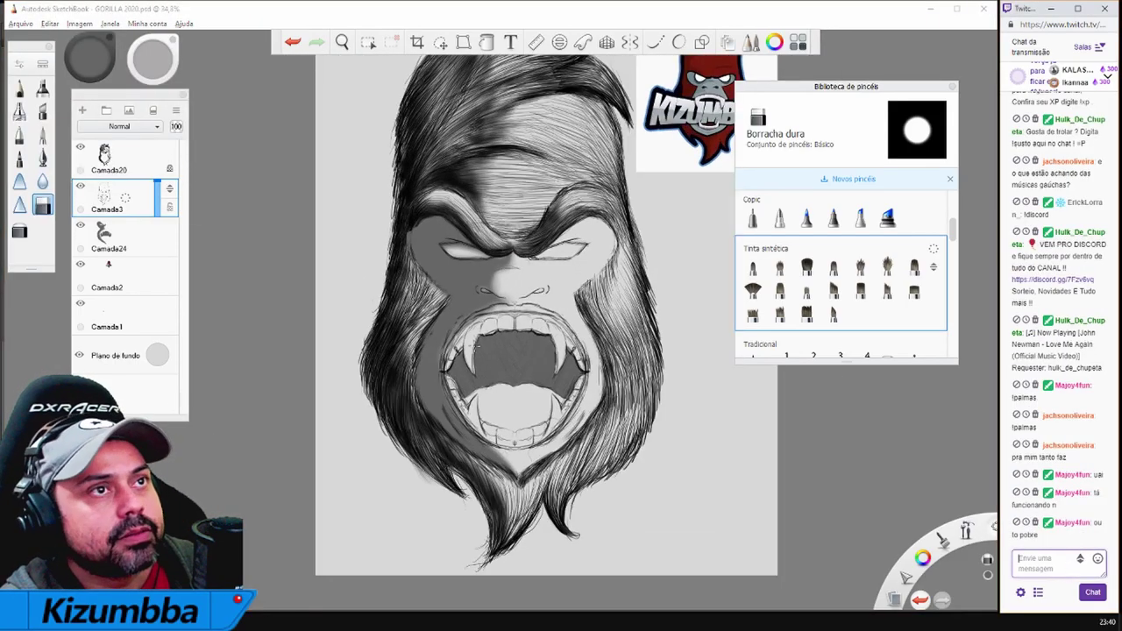
pyautogui.scroll(-2, 691, 398)
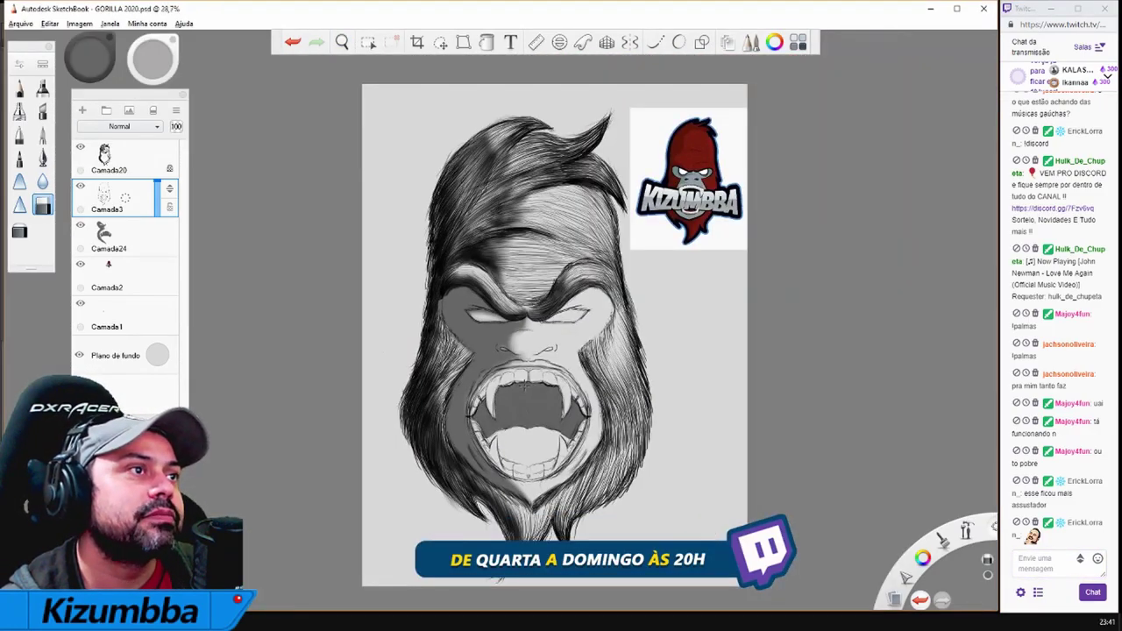
pyautogui.scroll(1, 494, 350)
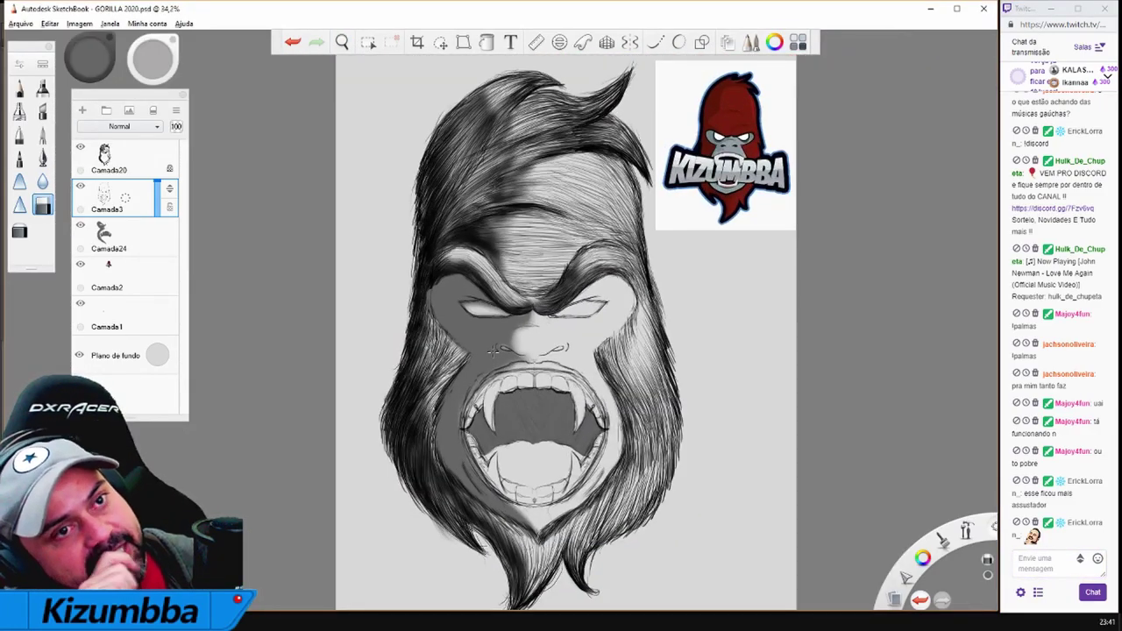
pyautogui.scroll(-1, 494, 351)
pyautogui.scroll(3, 739, 138)
pyautogui.scroll(-3, 739, 138)
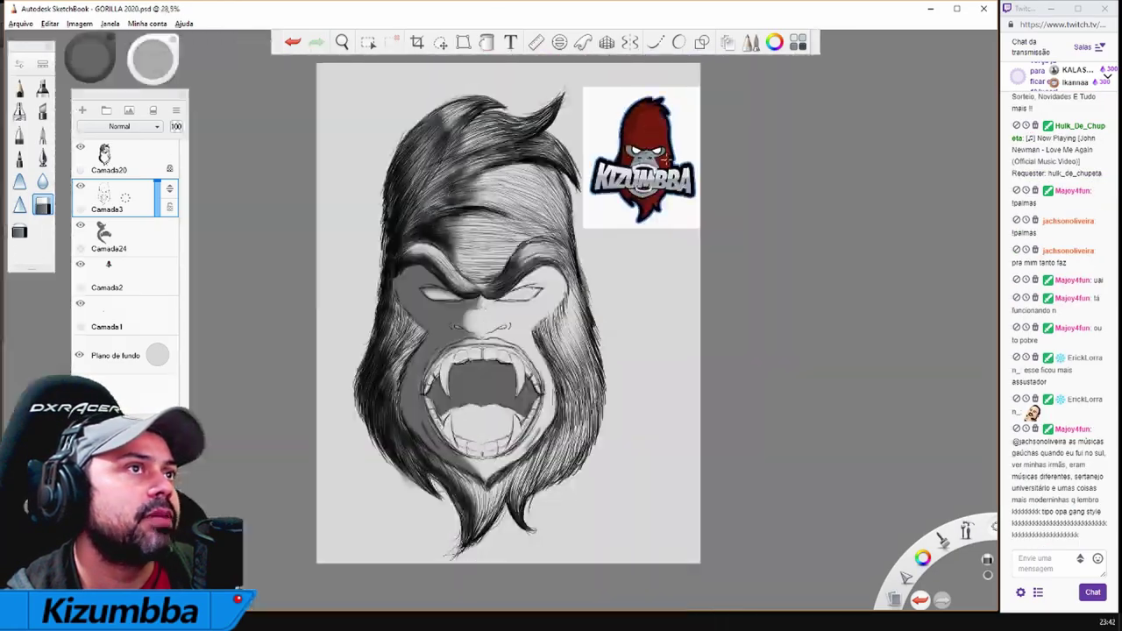
pyautogui.scroll(3, 598, 199)
pyautogui.scroll(-3, 696, 246)
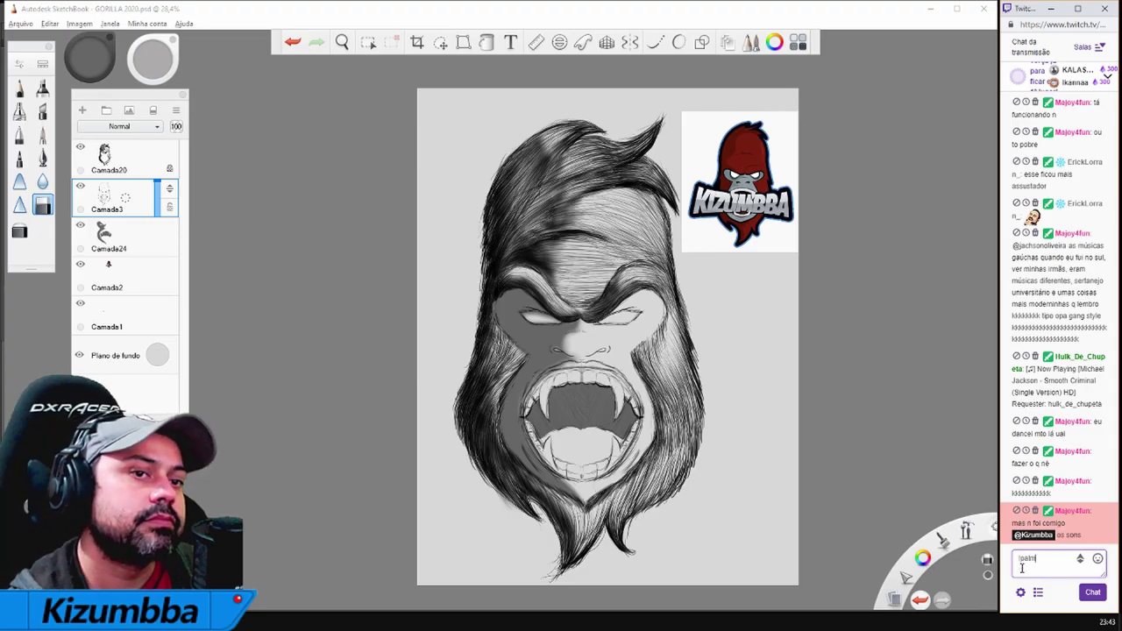
# Send the !palmas sound command in the Twitch chat
pyautogui.write('as')
pyautogui.press('Return')
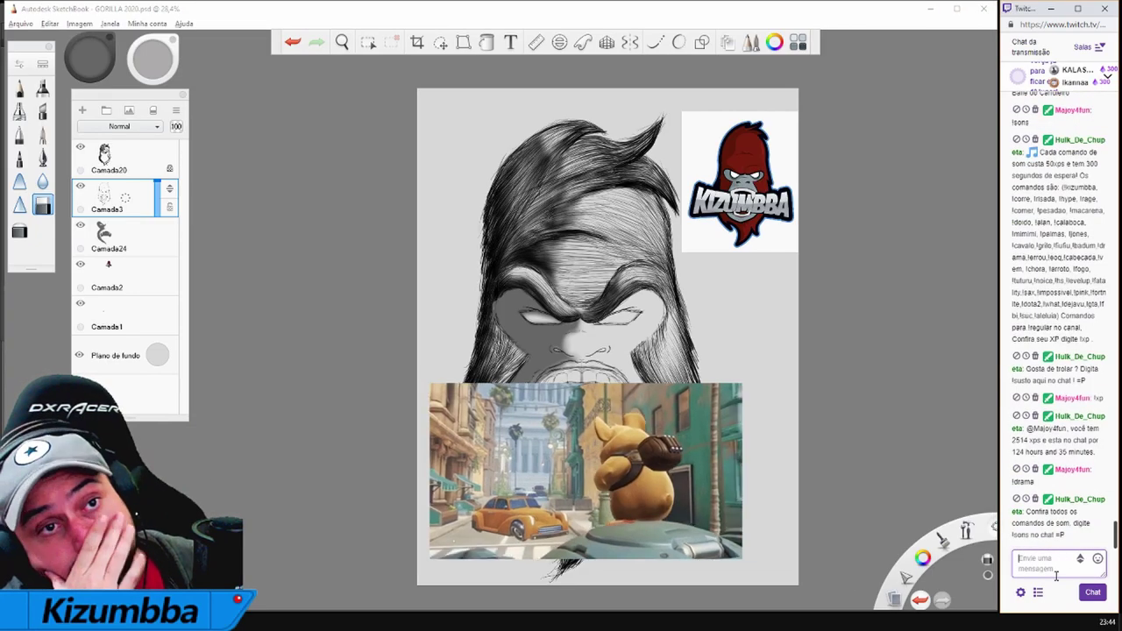
# Switch to the PhantomBot panel, find the !palmas audio command by searching for "pal", and save its settings
pyautogui.hotkey('alt', 'Tab')
pyautogui.hotkey('ctrl', '2')
pyautogui.write('palma')
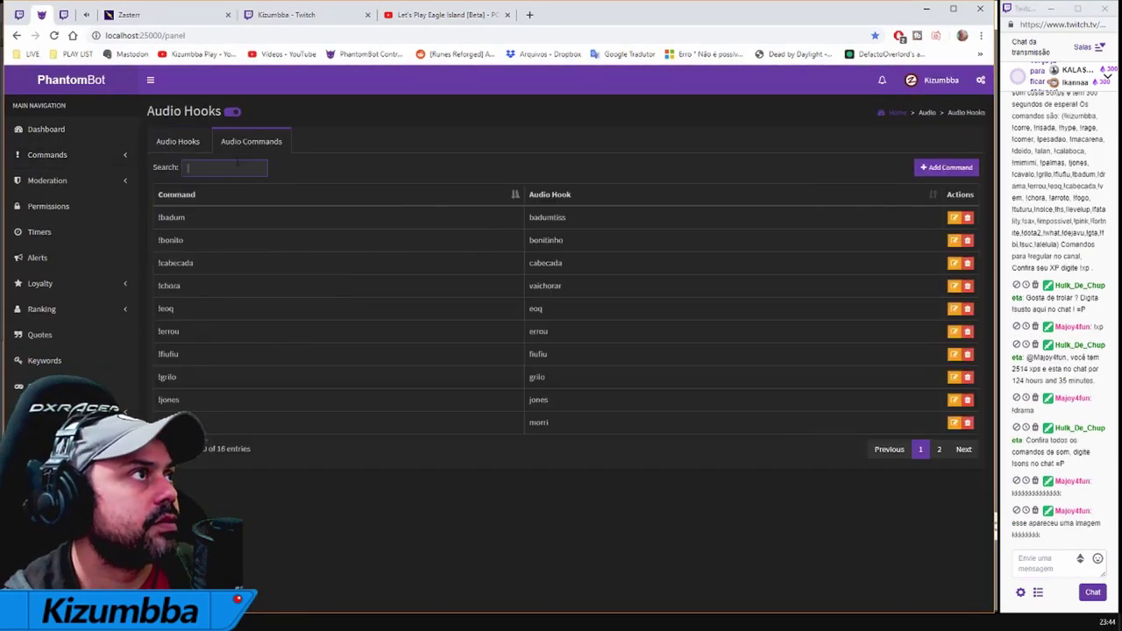
pyautogui.write('pal')
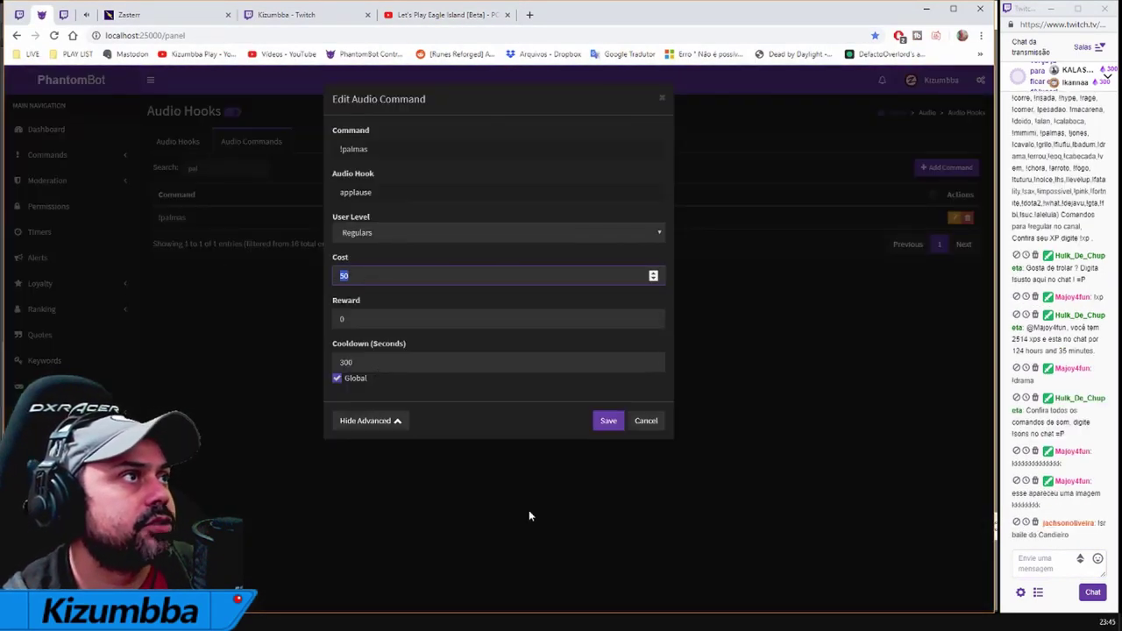
pyautogui.click(605, 425)
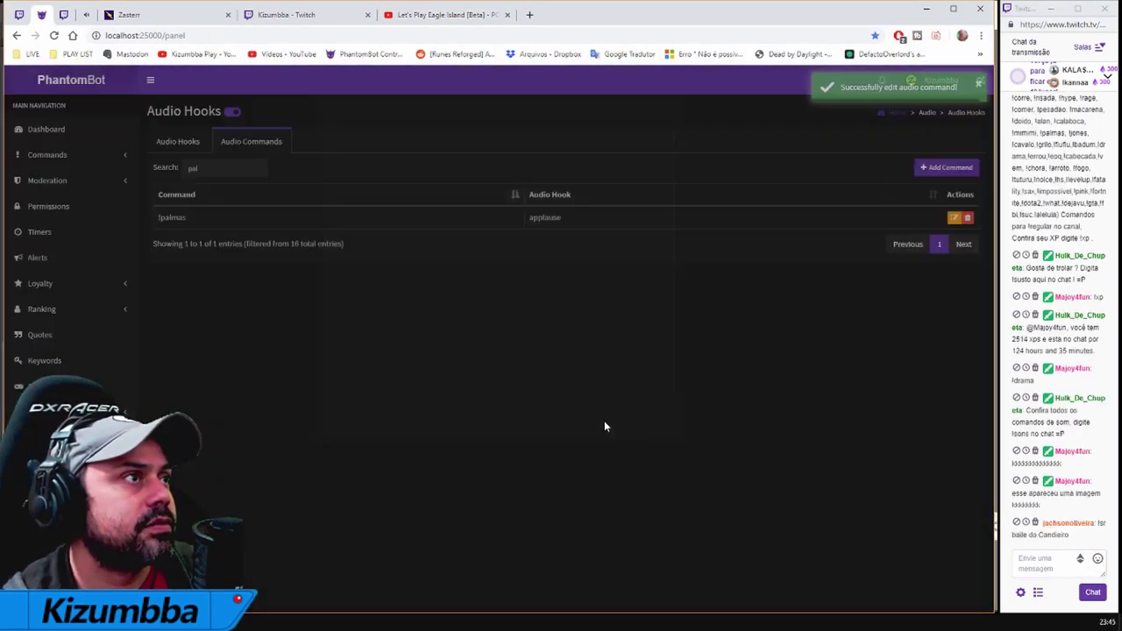
# Look over the audio mixer in OBS and return to the gorilla drawing in SketchBook
pyautogui.click(1058, 560)
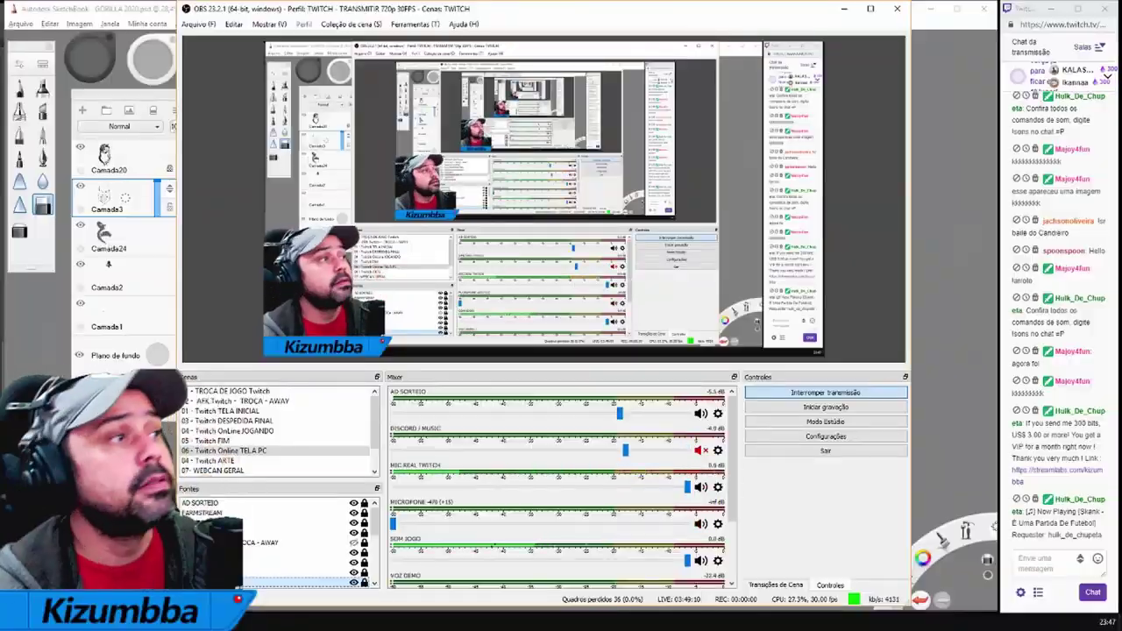
pyautogui.hotkey('alt', 'Tab')
pyautogui.hotkey('alt', 'Tab')
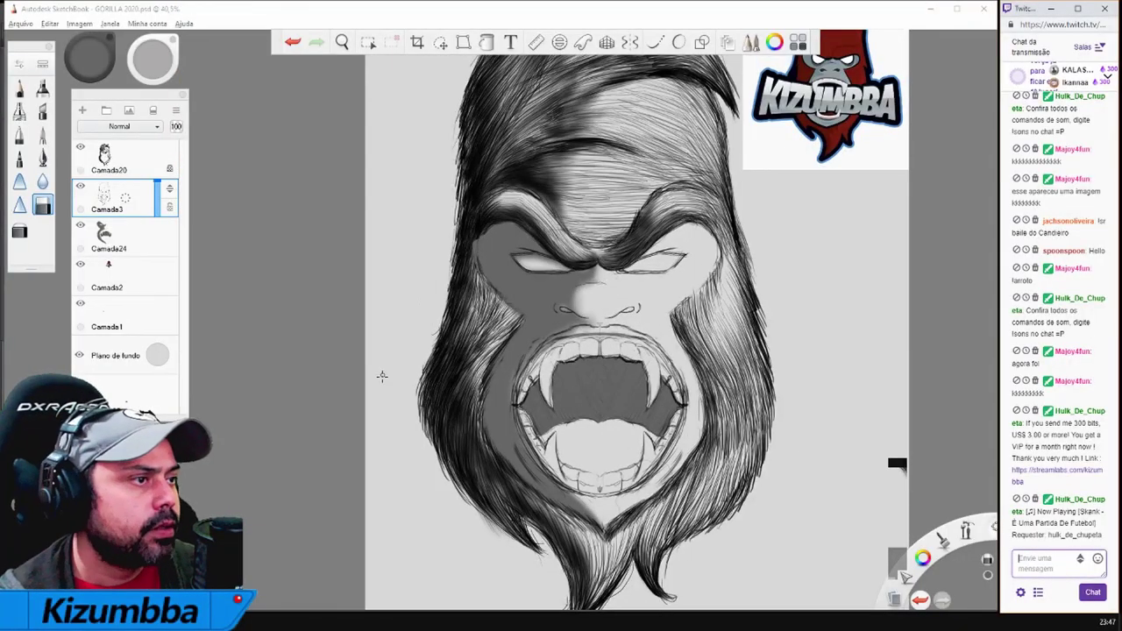
pyautogui.hotkey('alt', 'Tab')
pyautogui.hotkey('alt', 'Tab')
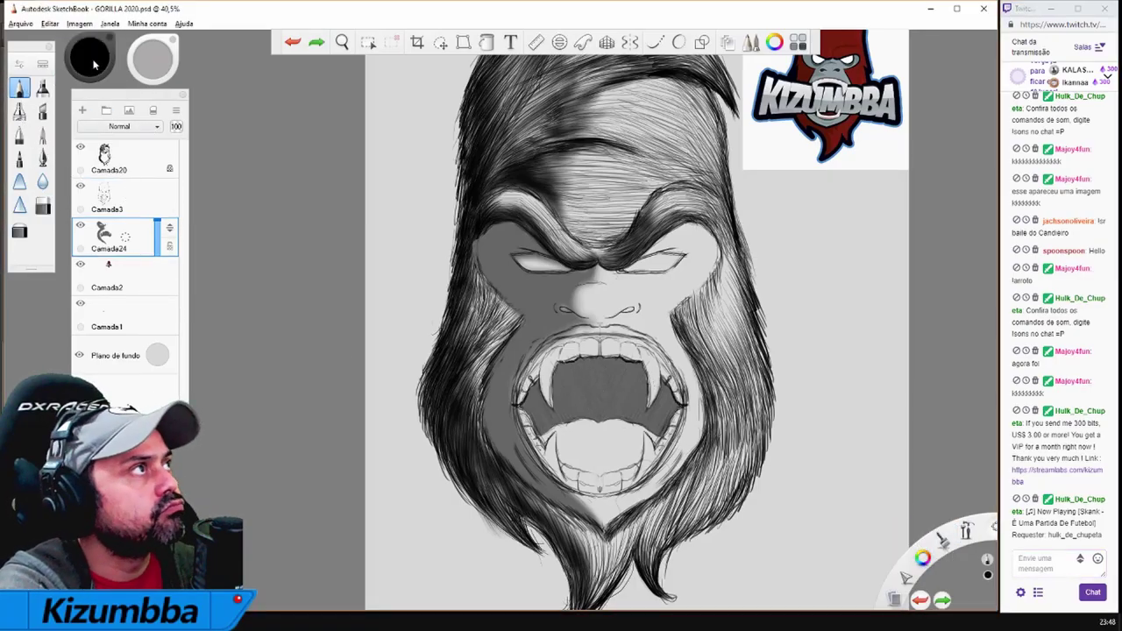
# Repaint the inside of the mouth in a darker grey on Camada24 with Caneta de pintura
pyautogui.click(42, 158)
pyautogui.scroll(3, 649, 394)
pyautogui.moveTo(552, 421)
pyautogui.mouseDown()
pyautogui.moveTo(631, 447)
pyautogui.moveTo(684, 386)
pyautogui.moveTo(624, 419)
pyautogui.moveTo(478, 438)
pyautogui.moveTo(465, 368)
pyautogui.mouseUp()
pyautogui.press('e')
pyautogui.press('e')
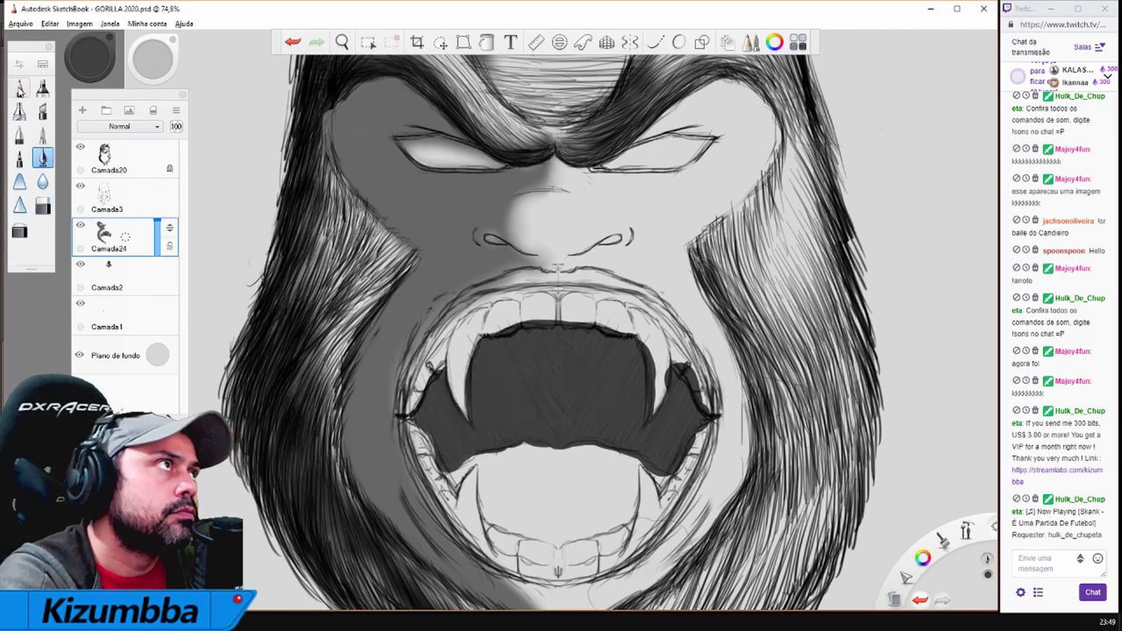
# Erase the dark grey overflow along the right upper fang with Borracha dura and return to Caneta de pintura
pyautogui.press('e')
pyautogui.moveTo(653, 350); pyautogui.dragTo(665, 396)
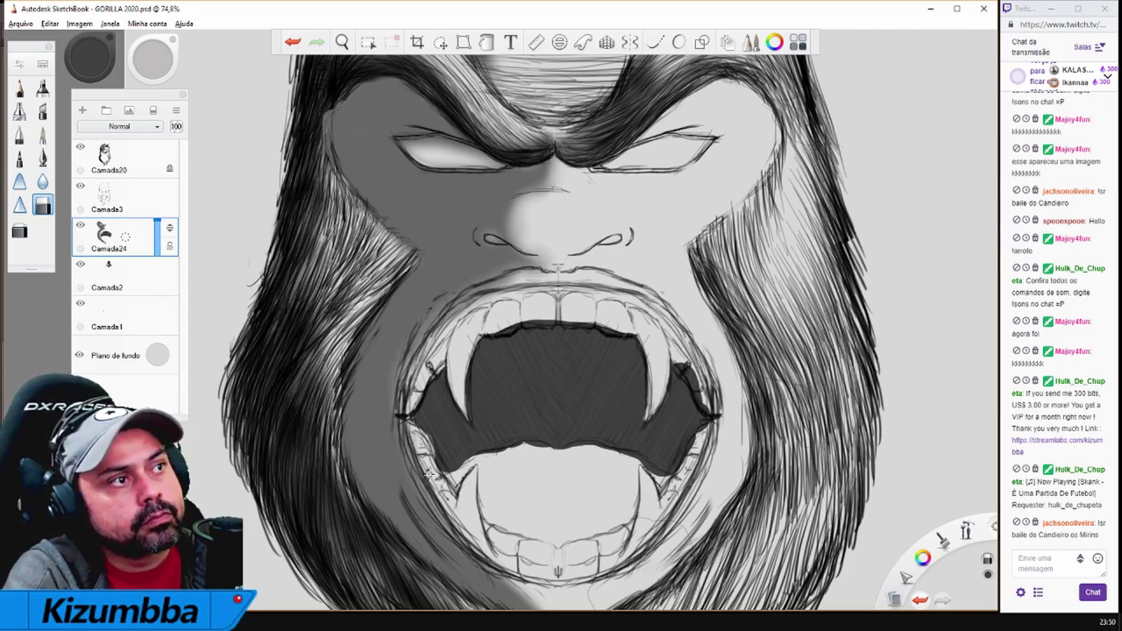
pyautogui.press('e')
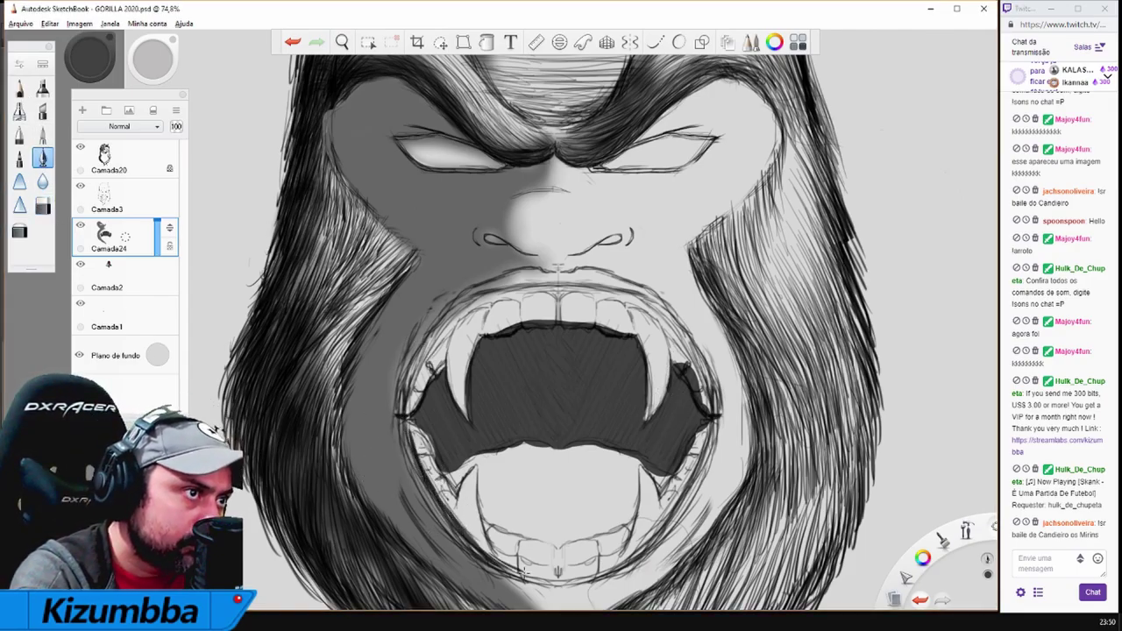
# Paint dark grey along the gum line above the upper teeth and in the gaps around the lower teeth
pyautogui.scroll(-3, 470, 541)
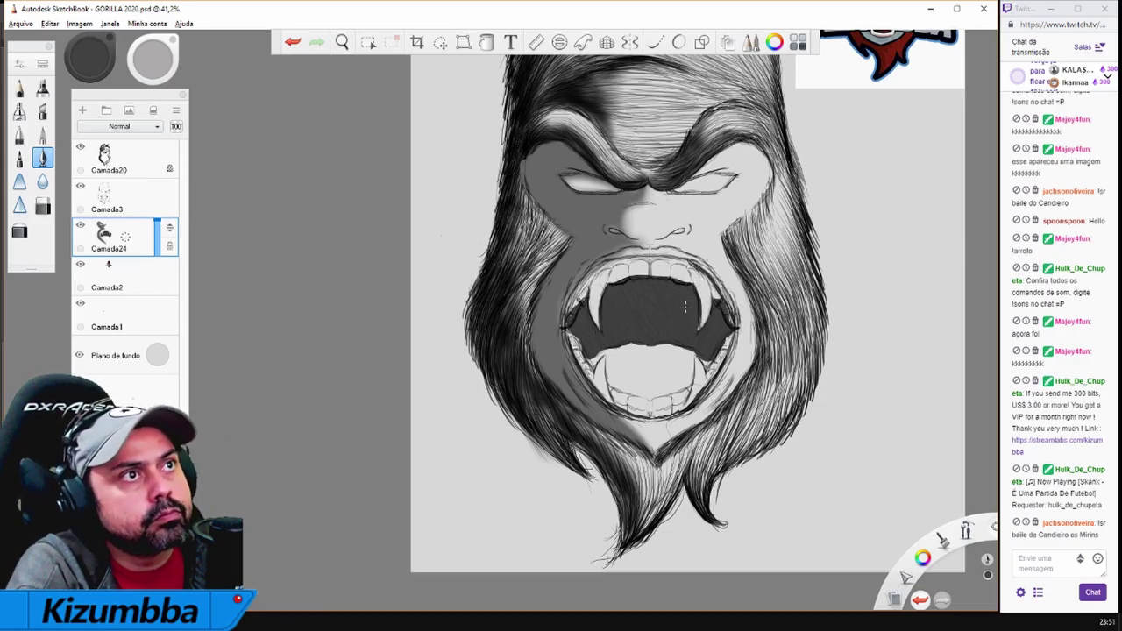
pyautogui.press('e')
pyautogui.scroll(4, 657, 301)
pyautogui.press('e')
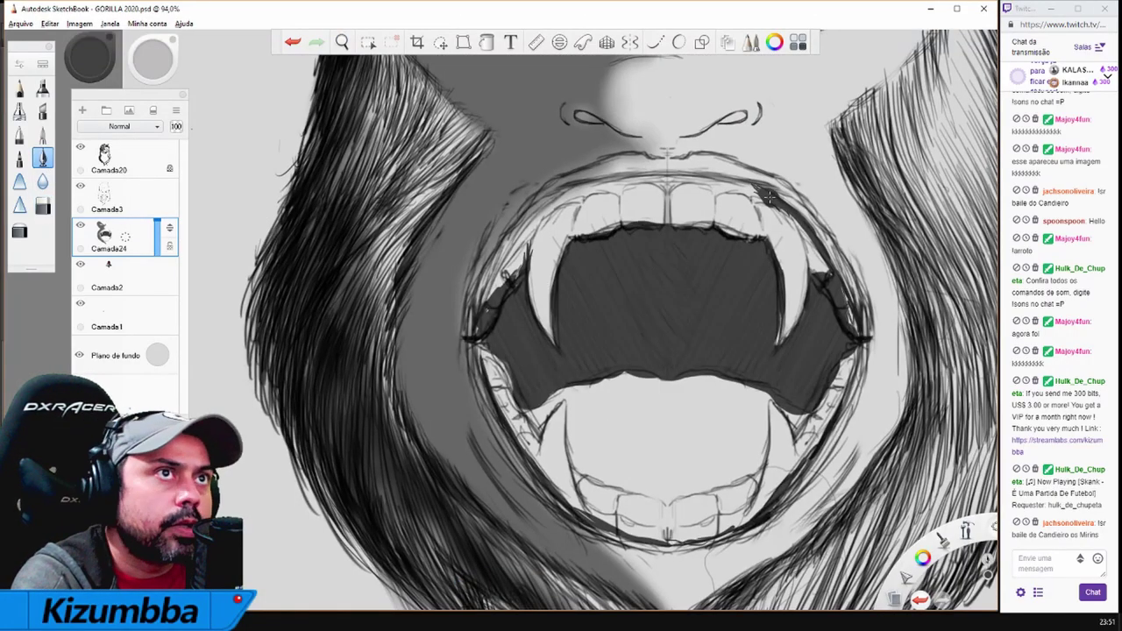
pyautogui.moveTo(499, 245)
pyautogui.mouseDown()
pyautogui.moveTo(568, 188)
pyautogui.moveTo(740, 174)
pyautogui.mouseUp()
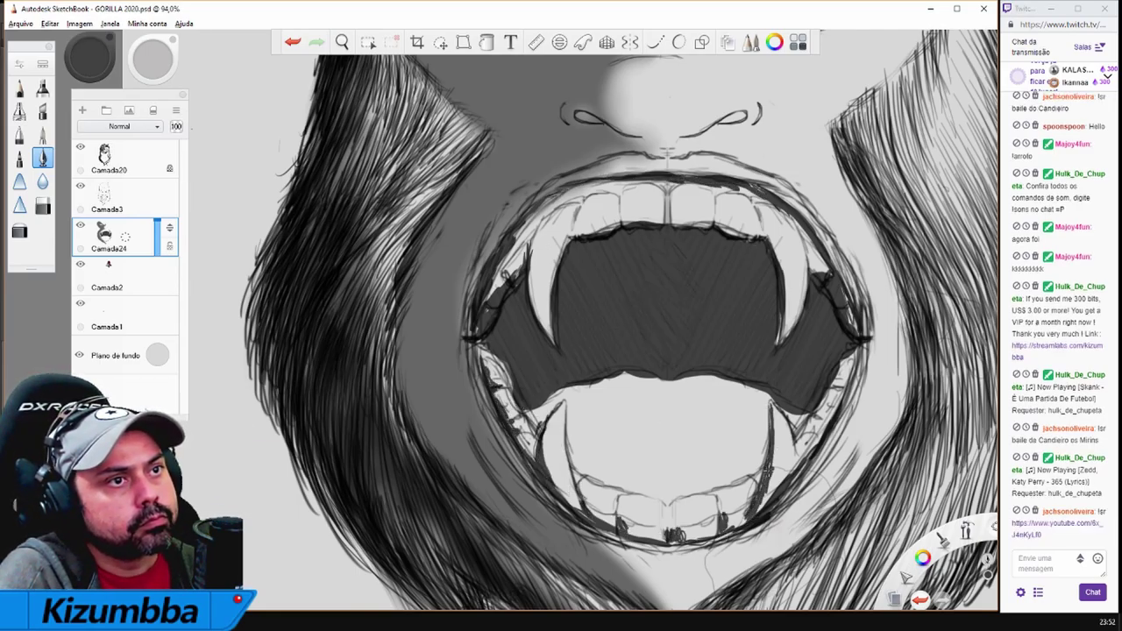
# Try to erase shading inside the left eye with Borracha dura
pyautogui.scroll(-4, 769, 471)
pyautogui.press('e')
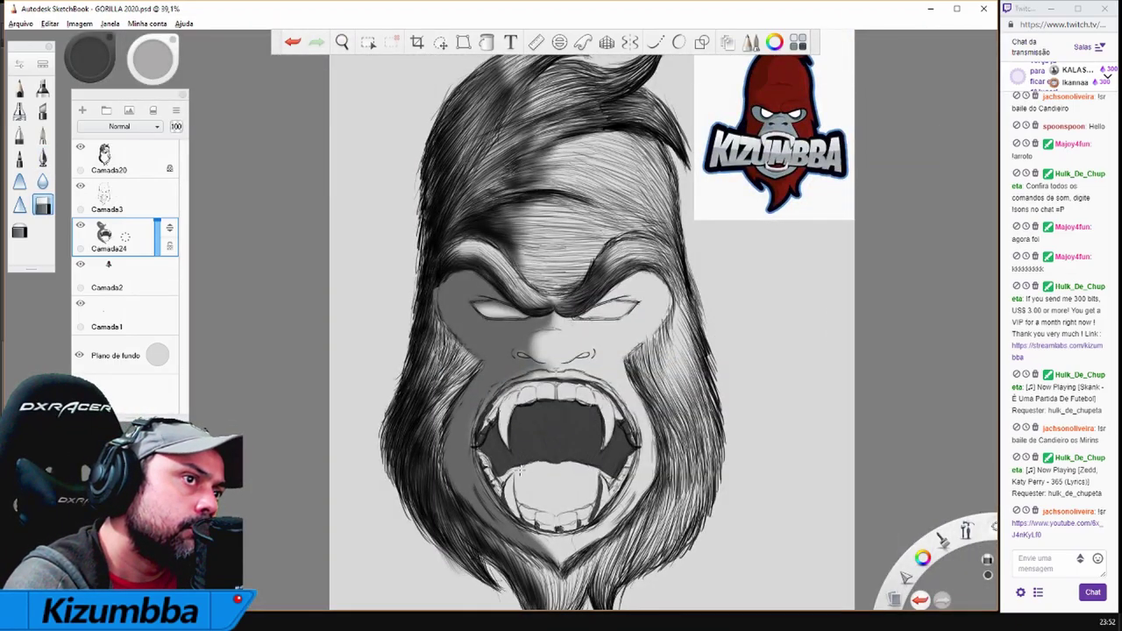
pyautogui.scroll(8, 514, 320)
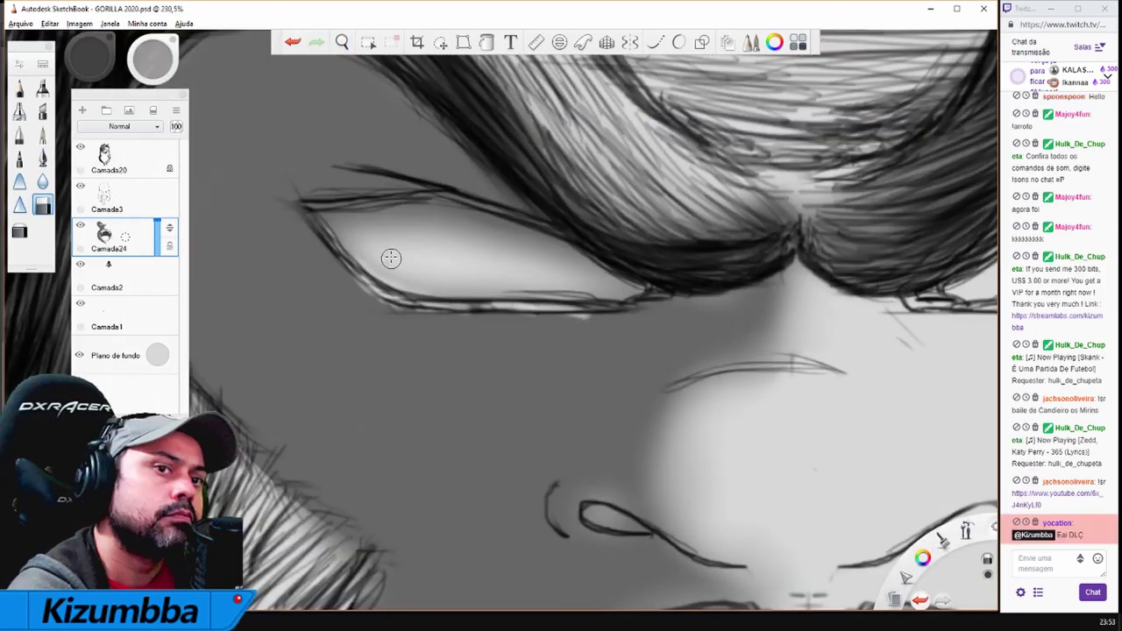
pyautogui.moveTo(491, 257); pyautogui.dragTo(520, 237)
pyautogui.scroll(-6, 477, 402)
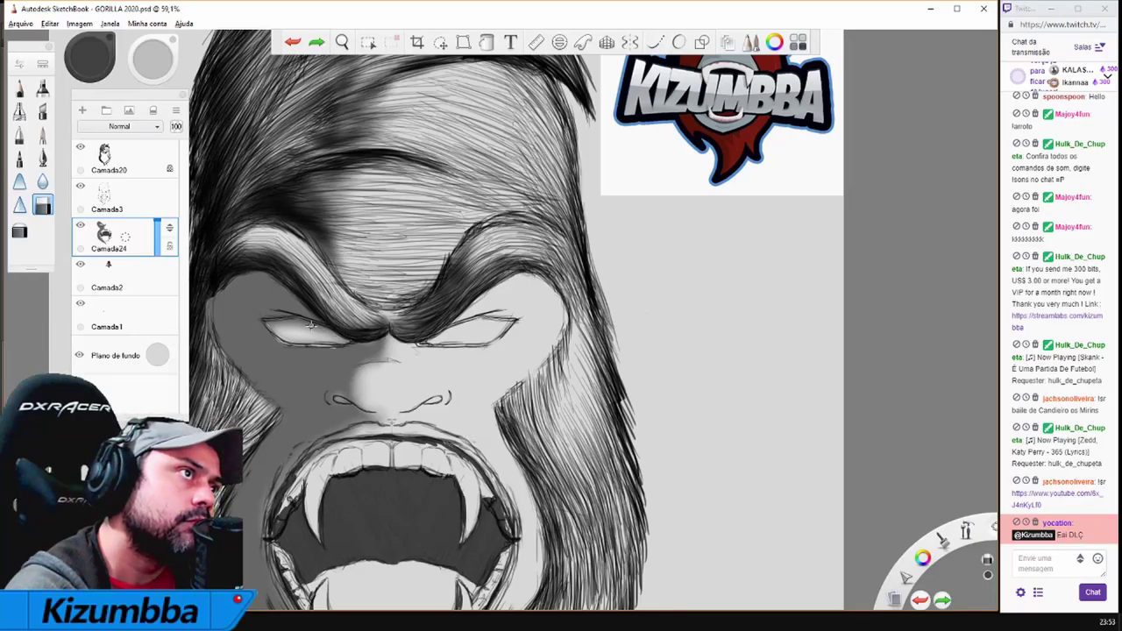
pyautogui.scroll(-3, 494, 330)
# Save the drawing and try the Hachura 1 texture brush on the left cheek fur on Camada20, undoing the stroke
pyautogui.press('s')
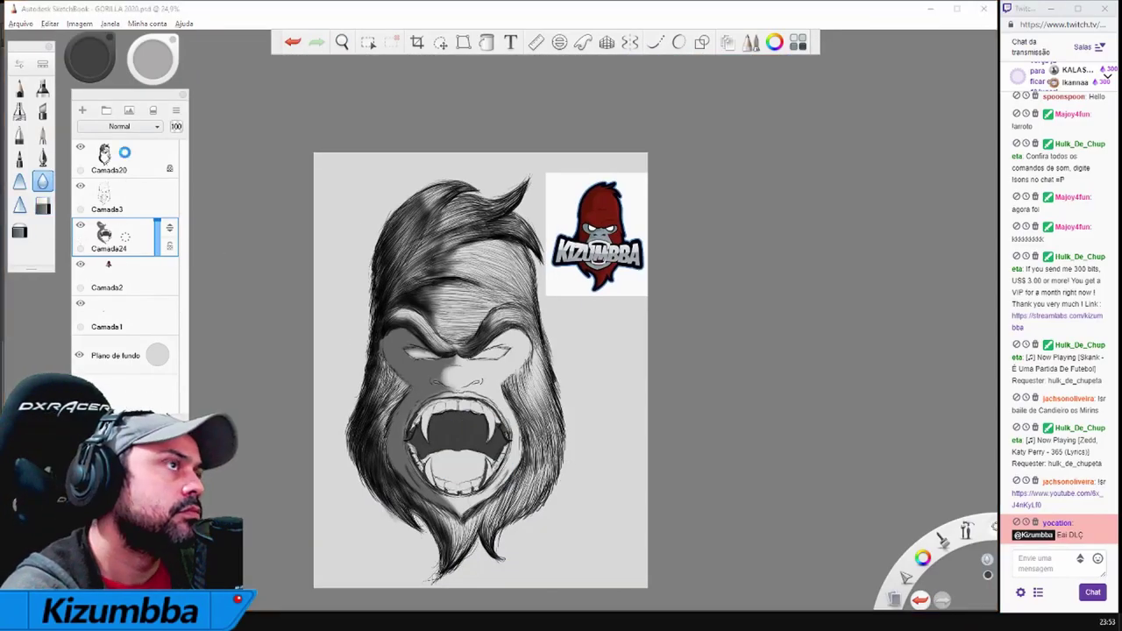
pyautogui.press('Up')
pyautogui.press('Up')
pyautogui.hotkey('ctrl', 'b')
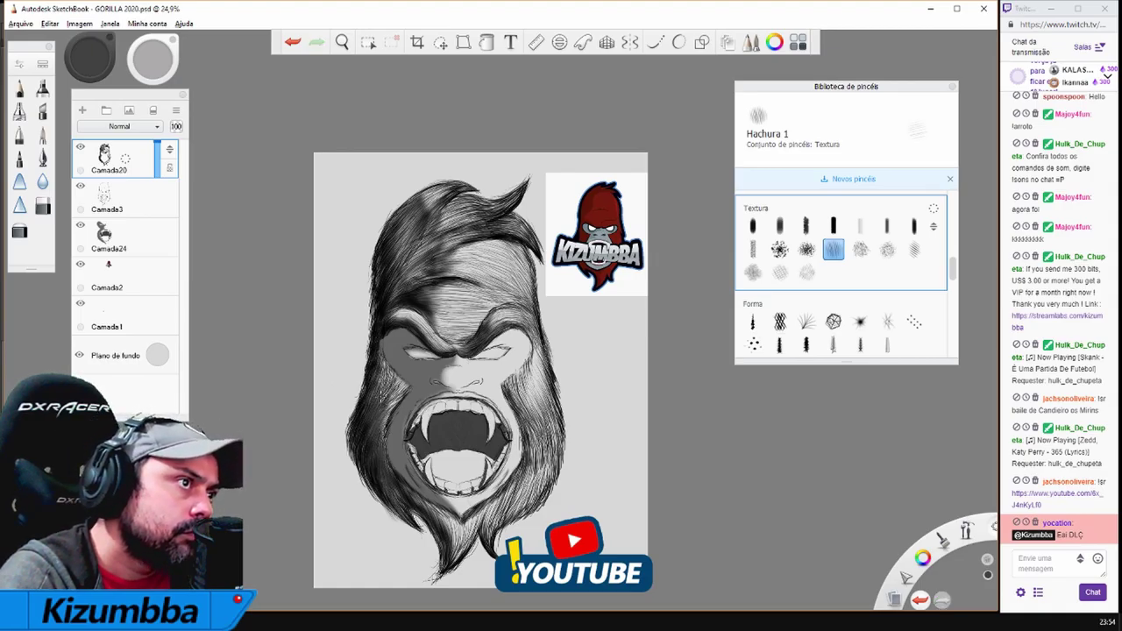
pyautogui.hotkey('ctrl', 'z')
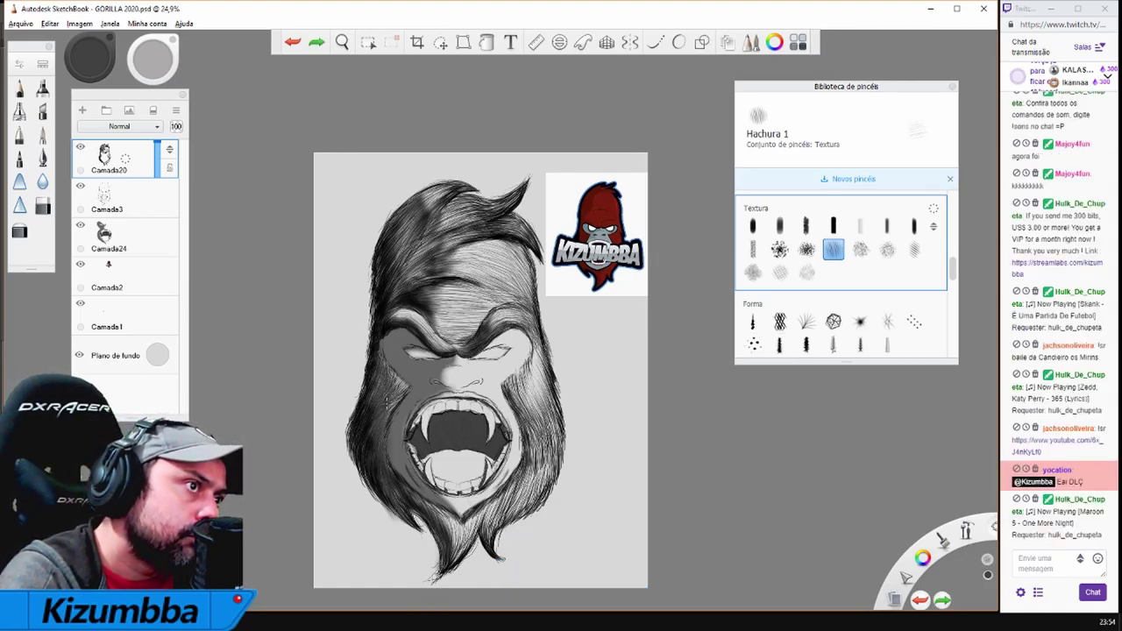
# Hatch the fur on the chin beard, crown, forehead and left cheek with the Hachura 1 brush on Camada20
pyautogui.moveTo(438, 511); pyautogui.dragTo(473, 556)
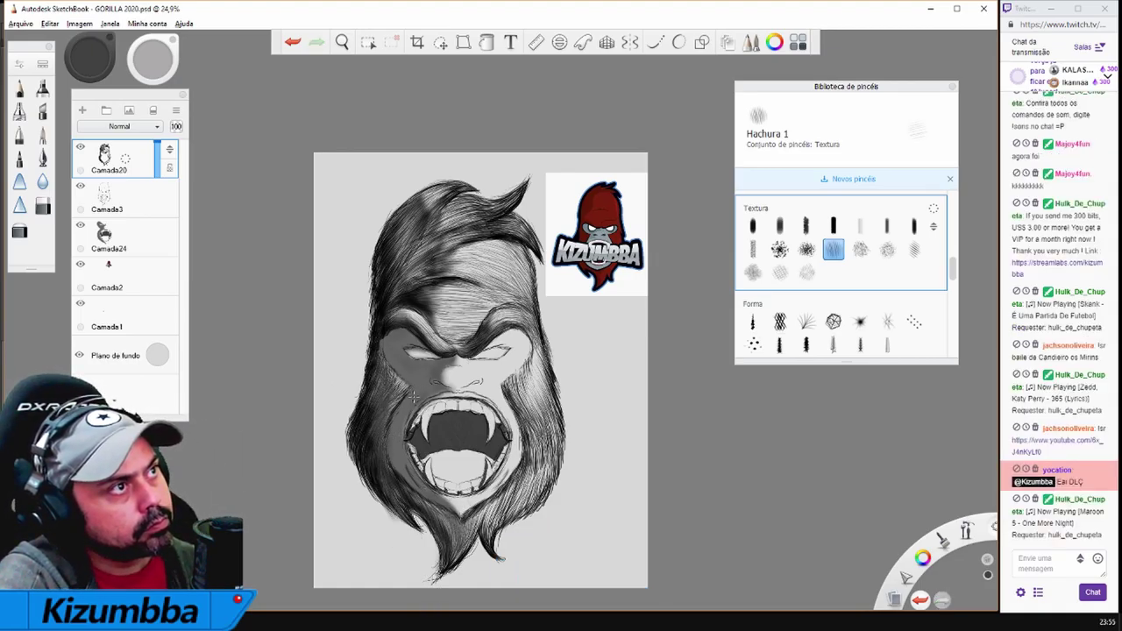
pyautogui.moveTo(491, 195)
pyautogui.mouseDown()
pyautogui.moveTo(500, 230)
pyautogui.moveTo(474, 255)
pyautogui.moveTo(447, 316)
pyautogui.moveTo(478, 344)
pyautogui.mouseUp()
pyautogui.moveTo(451, 289); pyautogui.dragTo(477, 343)
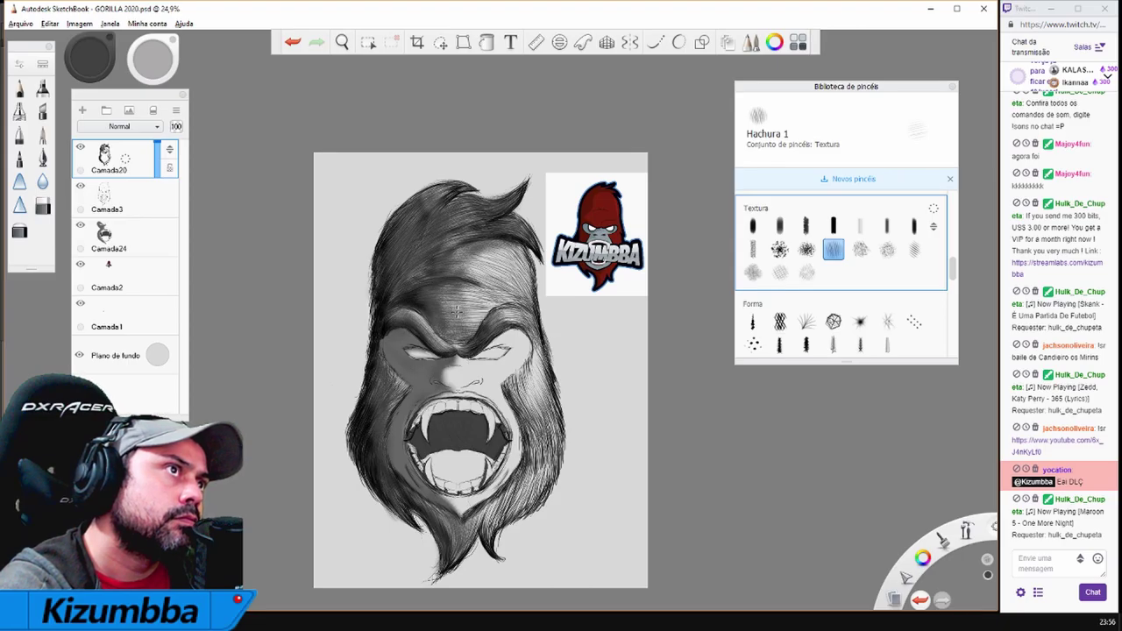
pyautogui.moveTo(409, 279); pyautogui.dragTo(421, 269)
pyautogui.moveTo(375, 368); pyautogui.dragTo(396, 484)
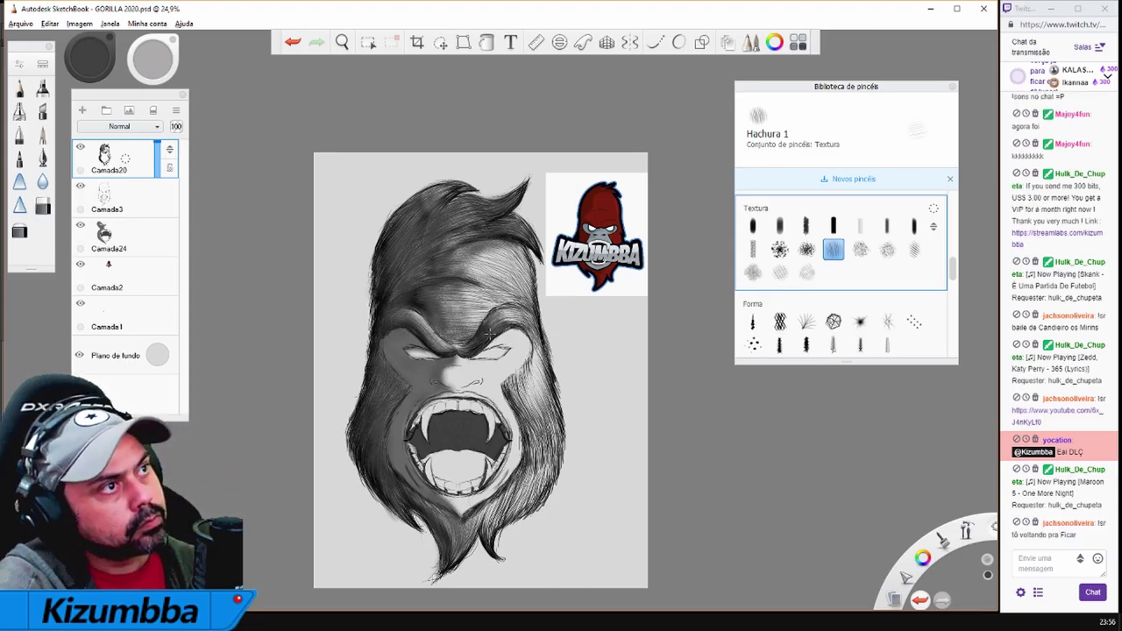
# Choose a darker brush colour and hatch the fur along the left side of the face with Hachura 1
pyautogui.press('c')
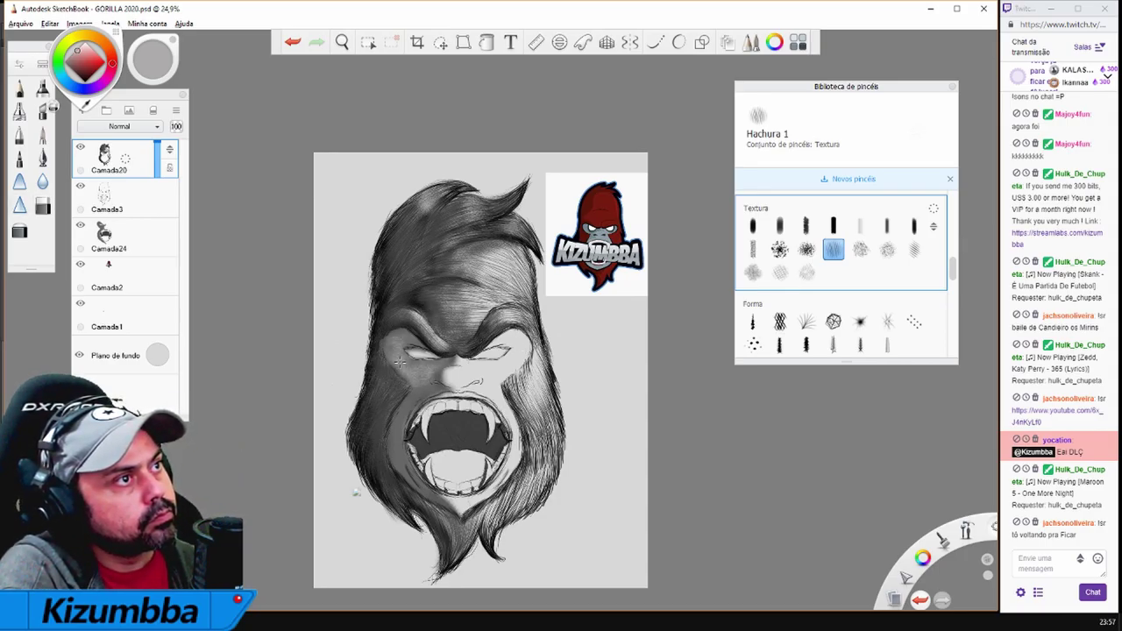
pyautogui.moveTo(399, 362)
pyautogui.mouseDown()
pyautogui.moveTo(409, 456)
pyautogui.moveTo(405, 409)
pyautogui.mouseUp()
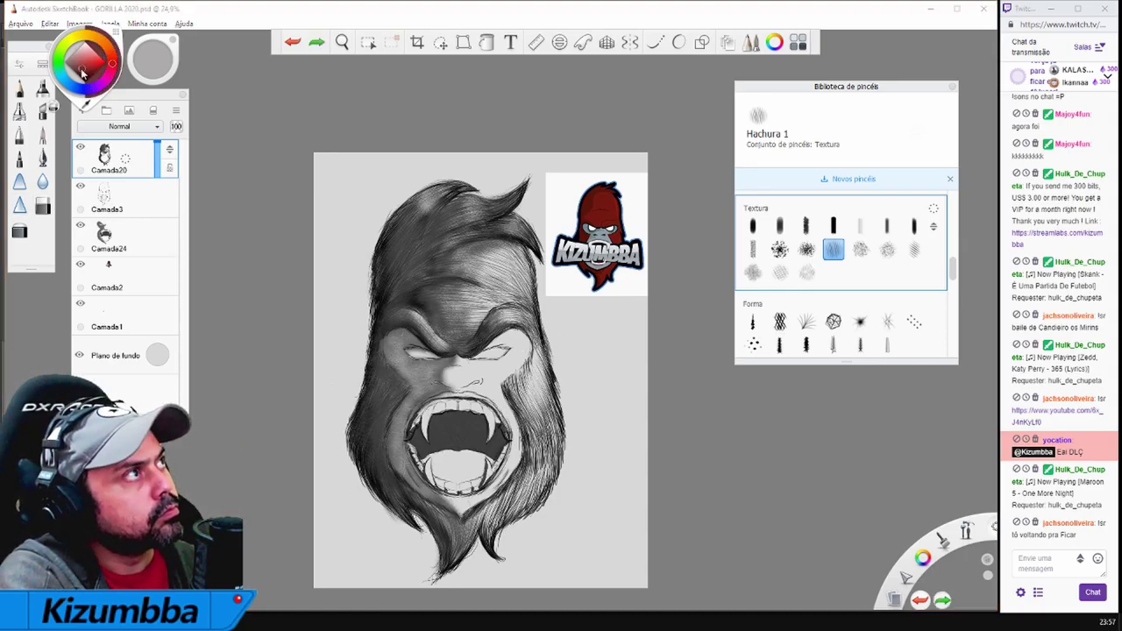
pyautogui.moveTo(376, 443); pyautogui.dragTo(405, 514)
pyautogui.moveTo(386, 302)
pyautogui.mouseDown()
pyautogui.moveTo(393, 215)
pyautogui.moveTo(395, 285)
pyautogui.moveTo(379, 312)
pyautogui.mouseUp()
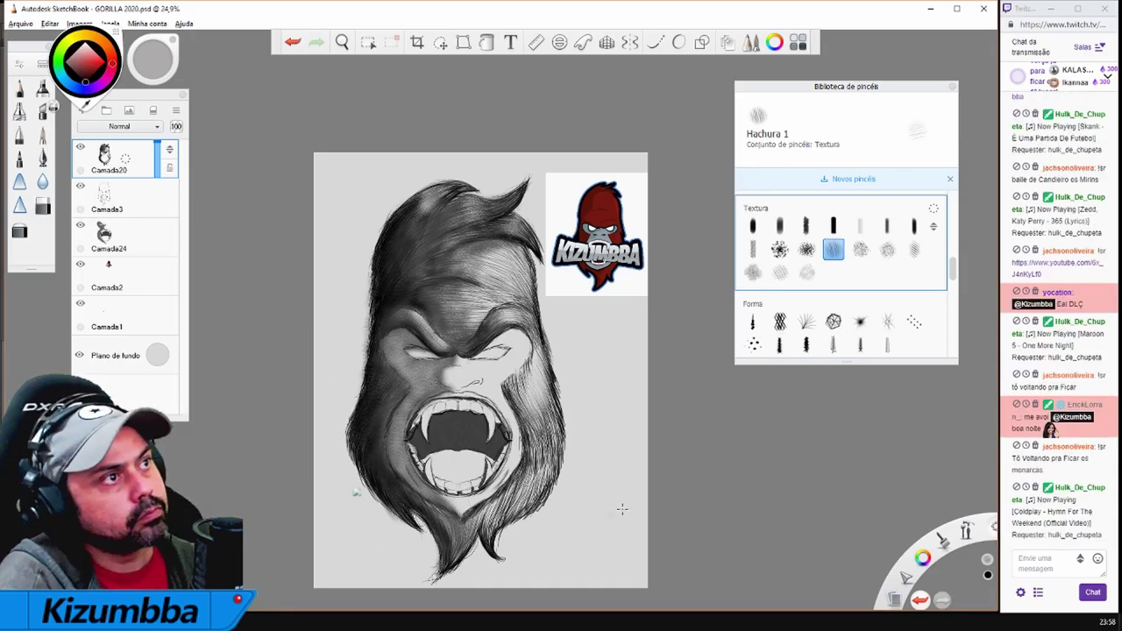
# Switch to the Hachura brush and shade the left nostril wing and the area between the nose bridge and right eye
pyautogui.scroll(3, 625, 442)
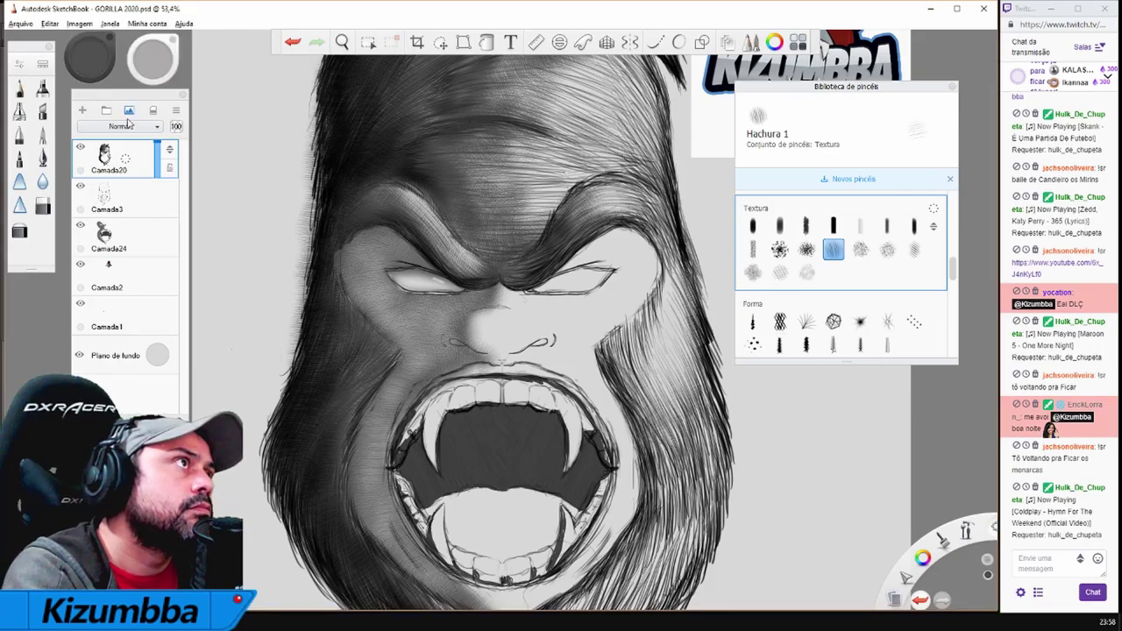
pyautogui.click(914, 250)
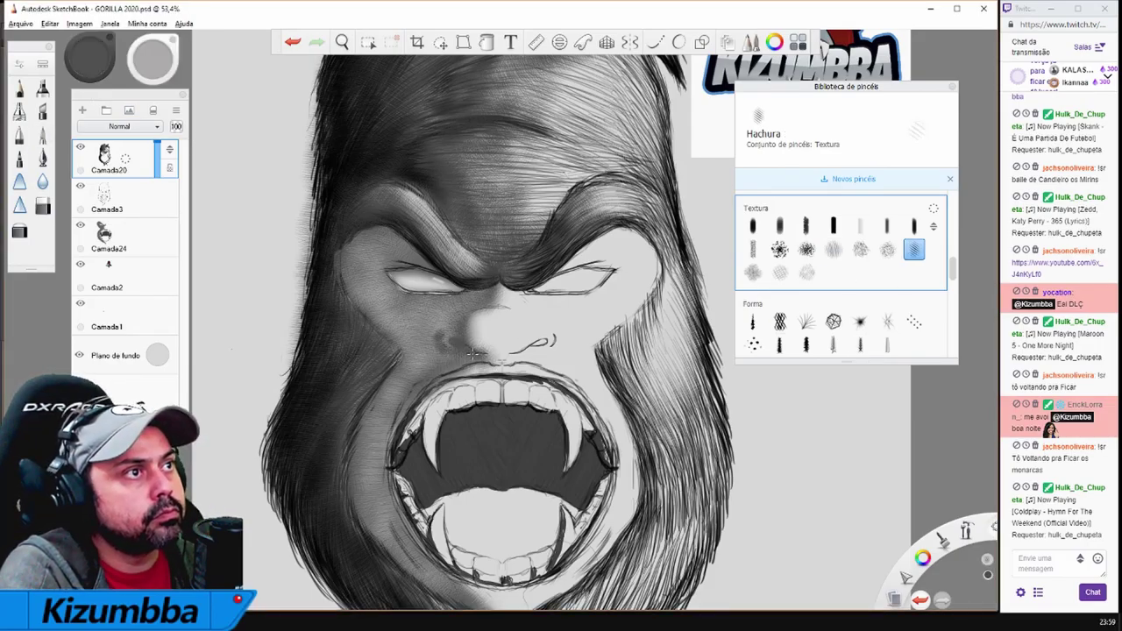
pyautogui.moveTo(624, 228); pyautogui.dragTo(512, 319)
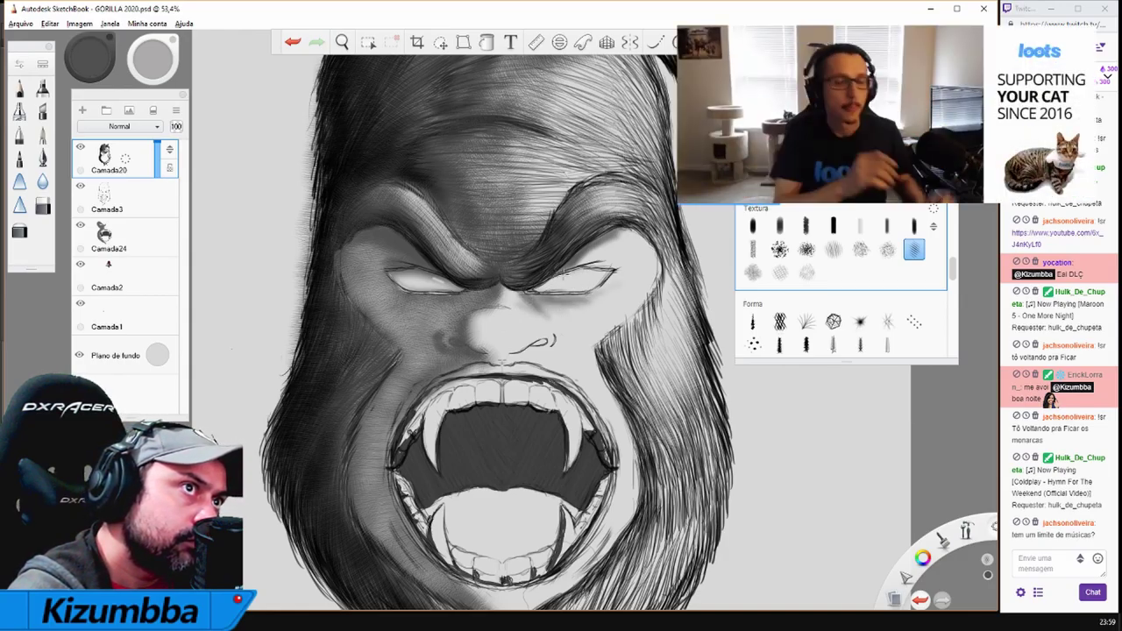
# Shade the right cheek fur and the right half of the forehead with the Hachura brush on Camada20
pyautogui.scroll(-4, 544, 351)
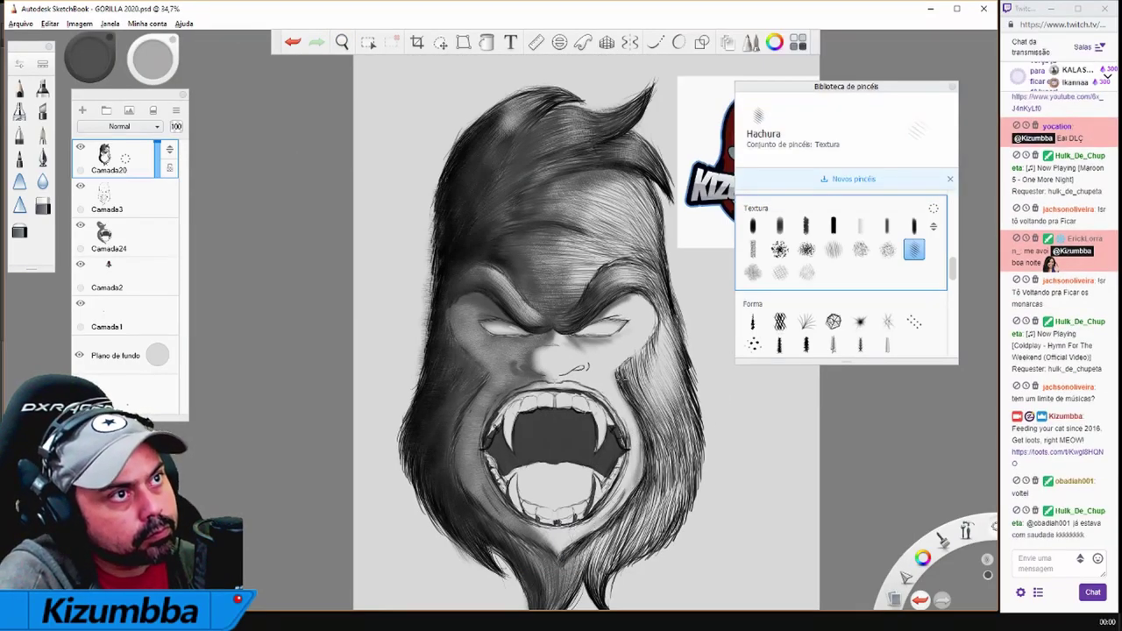
pyautogui.moveTo(671, 360)
pyautogui.mouseDown()
pyautogui.moveTo(642, 423)
pyautogui.moveTo(658, 487)
pyautogui.moveTo(649, 507)
pyautogui.mouseUp()
pyautogui.moveTo(680, 468); pyautogui.dragTo(625, 550)
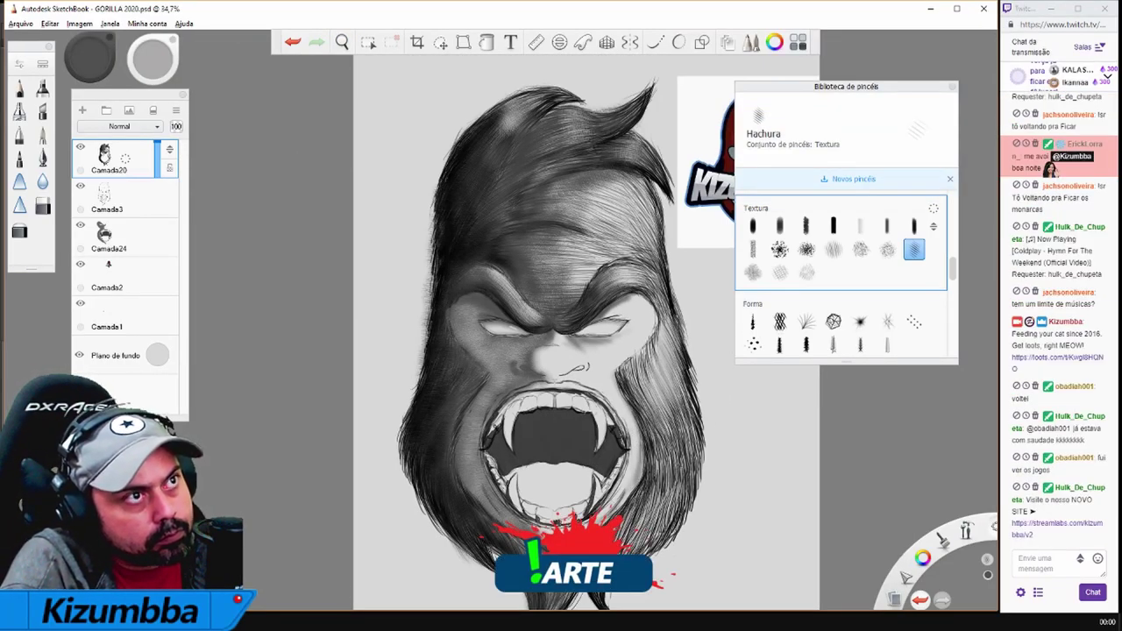
pyautogui.moveTo(671, 302); pyautogui.dragTo(656, 381)
pyautogui.moveTo(616, 235); pyautogui.dragTo(563, 282)
pyautogui.moveTo(638, 187); pyautogui.dragTo(580, 254)
pyautogui.moveTo(655, 182); pyautogui.dragTo(612, 216)
pyautogui.moveTo(640, 252); pyautogui.dragTo(594, 268)
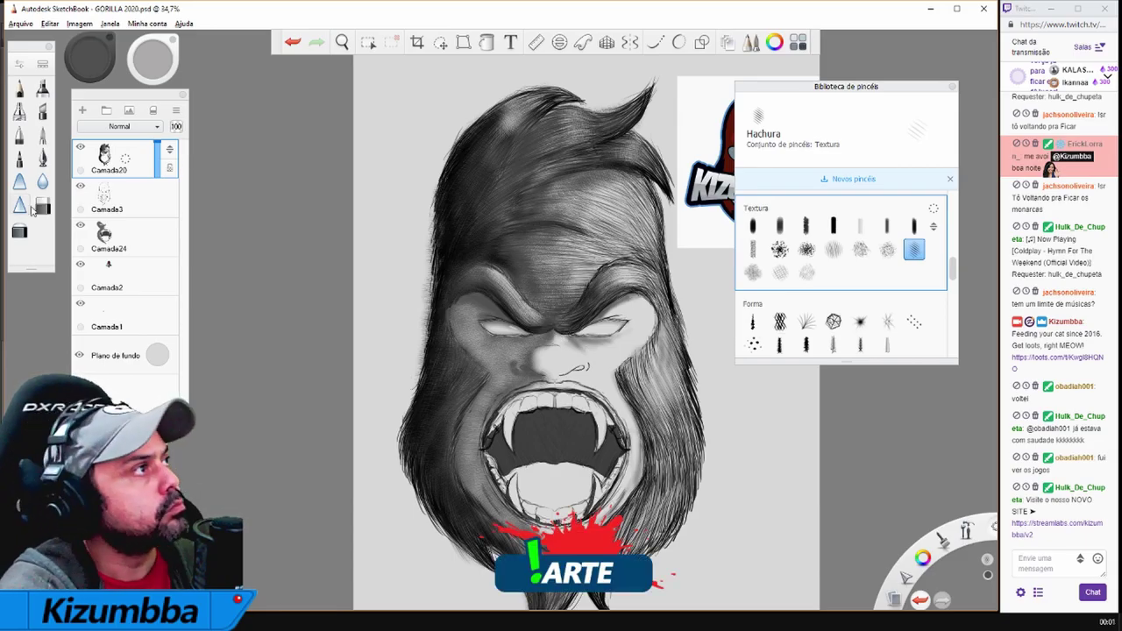
# Touch up the face's fur edges with Lápis on Camada20 and clean the right cheek's edge on Camada3 with Borracha dura
pyautogui.scroll(4, 290, 265)
pyautogui.press('p')
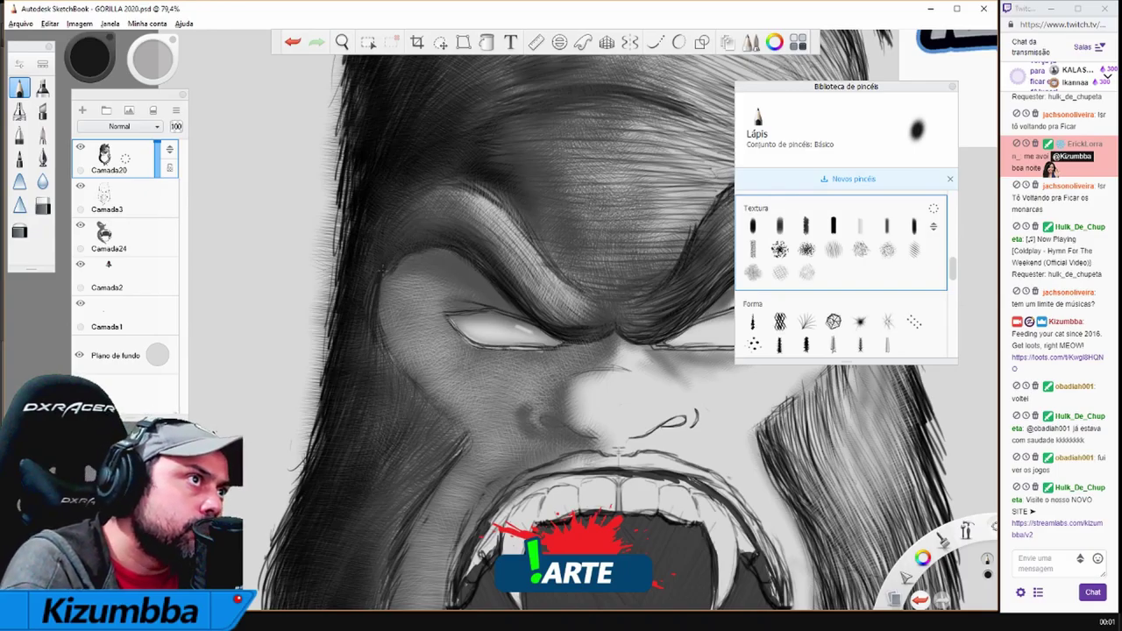
pyautogui.scroll(-5, 375, 261)
pyautogui.scroll(3, 491, 237)
pyautogui.press('e')
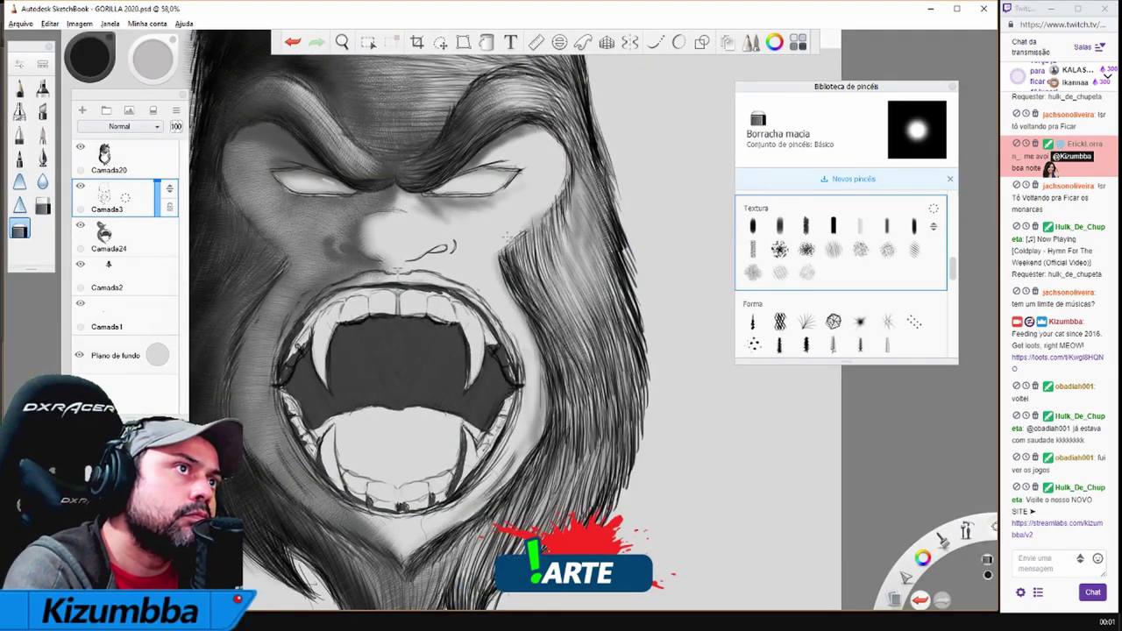
pyautogui.press('e')
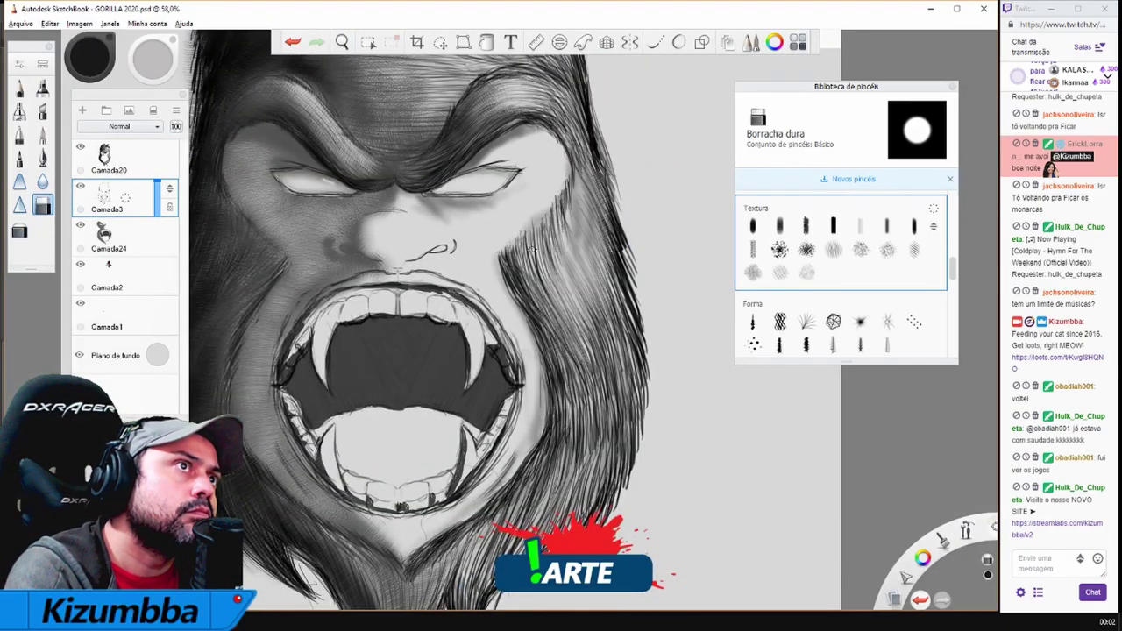
# Hatch the fur down the whole right side, from the crown to the chin beard, with Hachura 1 on Camada3
pyautogui.scroll(-3, 469, 172)
pyautogui.press('b')
pyautogui.press('h')
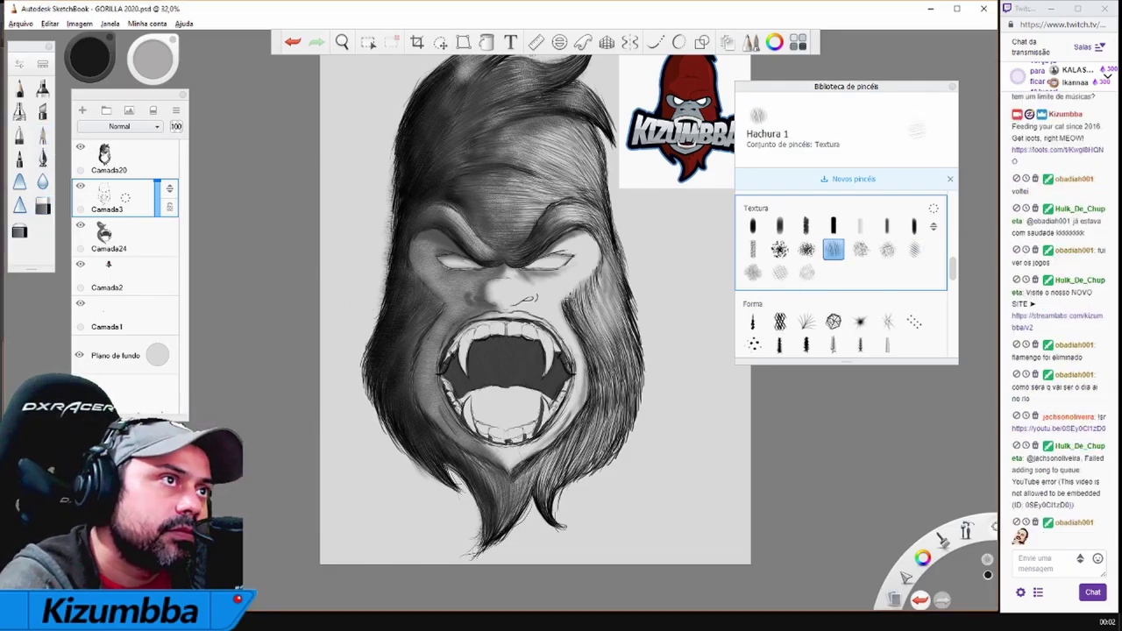
pyautogui.moveTo(604, 274)
pyautogui.mouseDown()
pyautogui.moveTo(573, 312)
pyautogui.moveTo(577, 344)
pyautogui.mouseUp()
pyautogui.moveTo(602, 403)
pyautogui.mouseDown()
pyautogui.moveTo(569, 461)
pyautogui.moveTo(484, 528)
pyautogui.mouseUp()
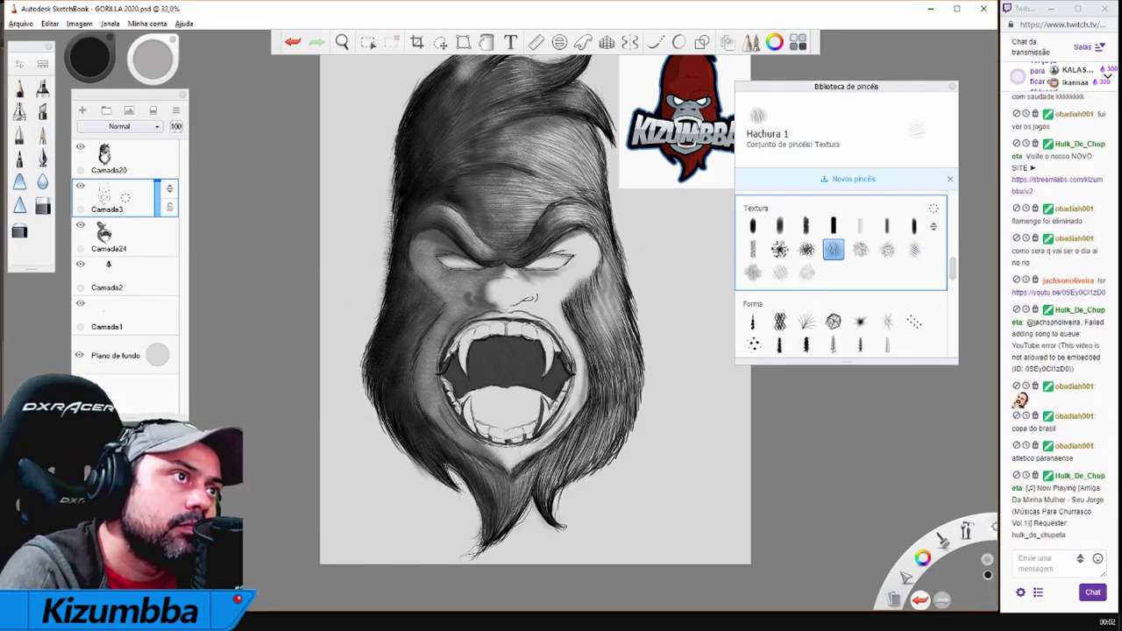
pyautogui.moveTo(593, 302); pyautogui.dragTo(562, 402)
pyautogui.moveTo(606, 227); pyautogui.dragTo(557, 302)
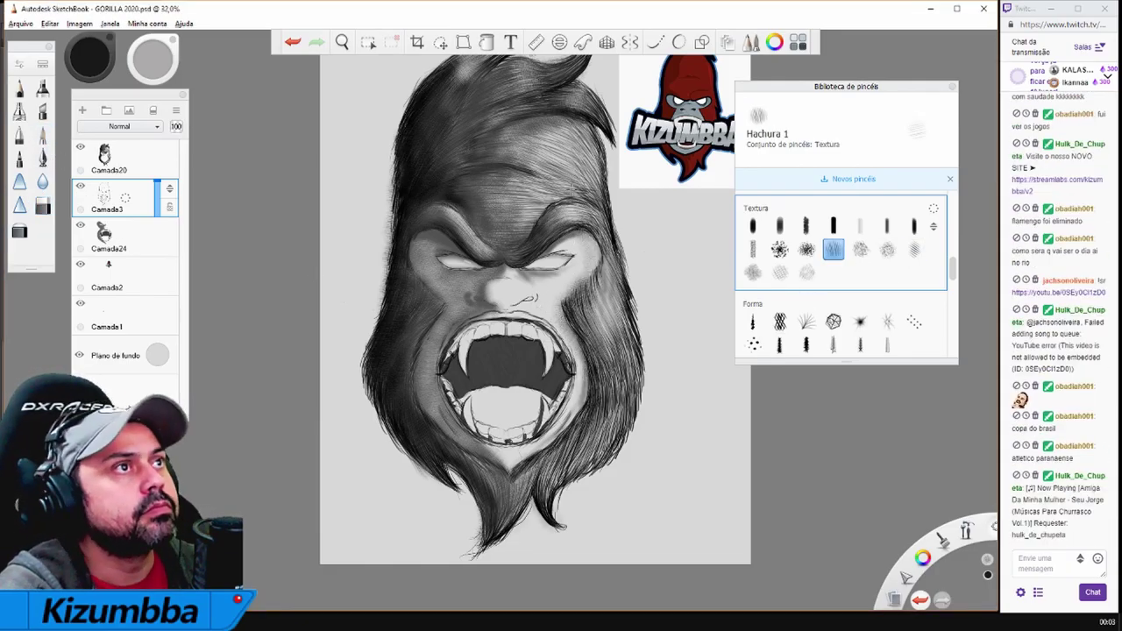
pyautogui.moveTo(605, 125); pyautogui.dragTo(579, 207)
pyautogui.moveTo(616, 122); pyautogui.dragTo(581, 262)
pyautogui.moveTo(632, 296); pyautogui.dragTo(618, 392)
pyautogui.moveTo(617, 425); pyautogui.dragTo(567, 480)
pyautogui.moveTo(635, 315); pyautogui.dragTo(621, 361)
pyautogui.moveTo(591, 119); pyautogui.dragTo(574, 167)
pyautogui.moveTo(619, 228); pyautogui.dragTo(603, 258)
pyautogui.moveTo(587, 123); pyautogui.dragTo(561, 185)
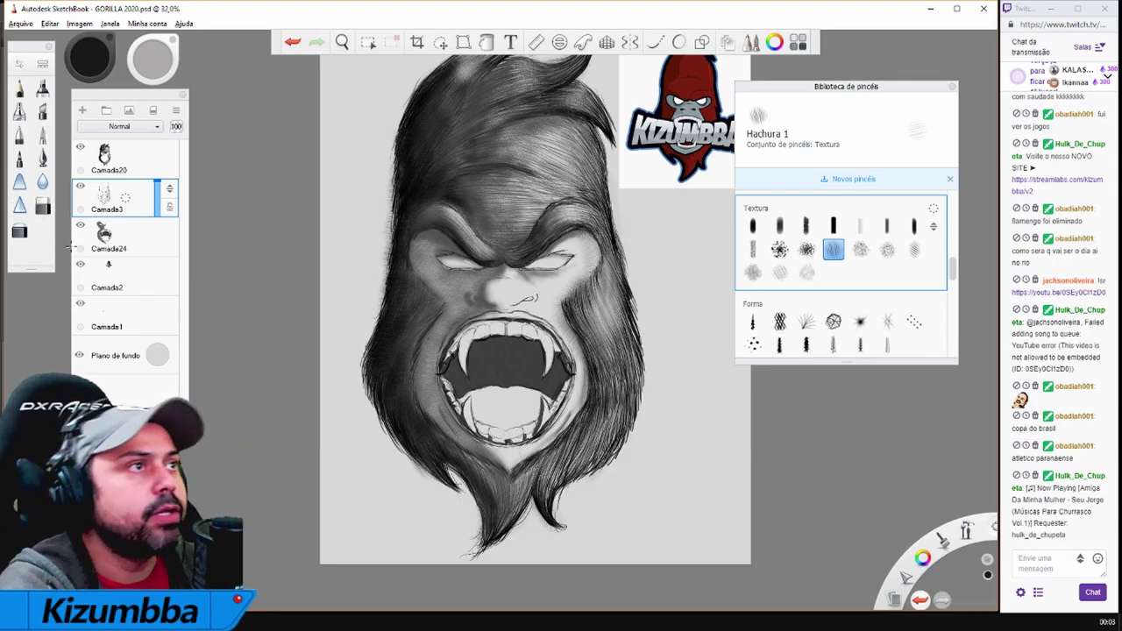
# Add a new layer and draw the dark nostrils with the Lápis brush
pyautogui.scroll(5, 500, 322)
pyautogui.click(19, 88)
pyautogui.hotkey('ctrl', 'shift', 'n')
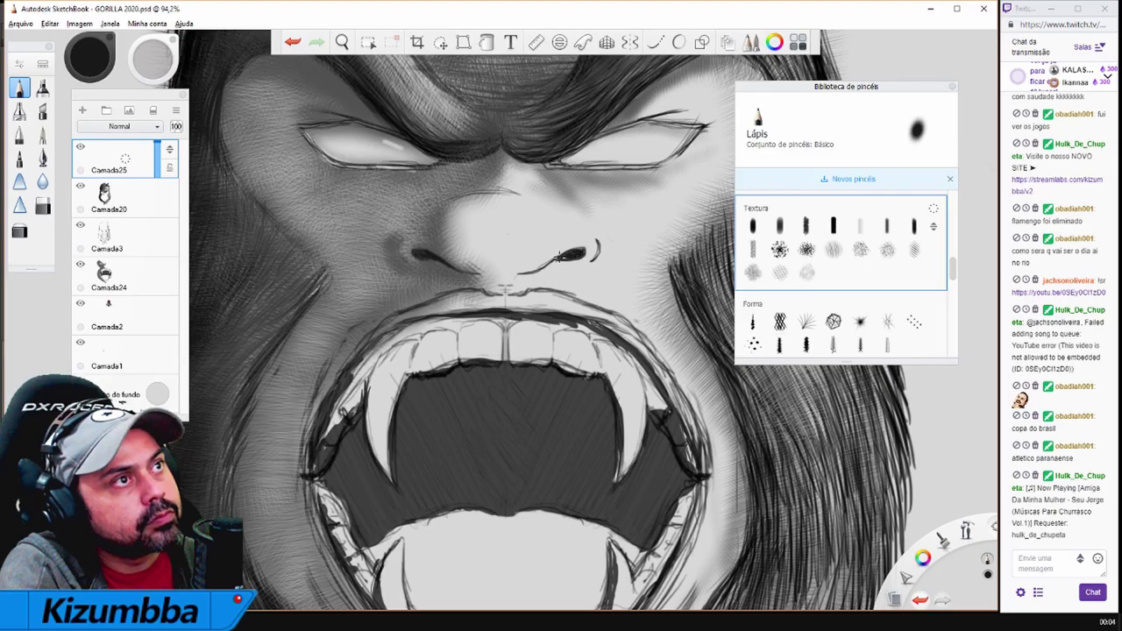
# Erase stray sketch lines around the nose and the upper teeth on Camada3 with Borracha dura
pyautogui.scroll(-5, 538, 213)
pyautogui.press('e')
pyautogui.scroll(5, 470, 357)
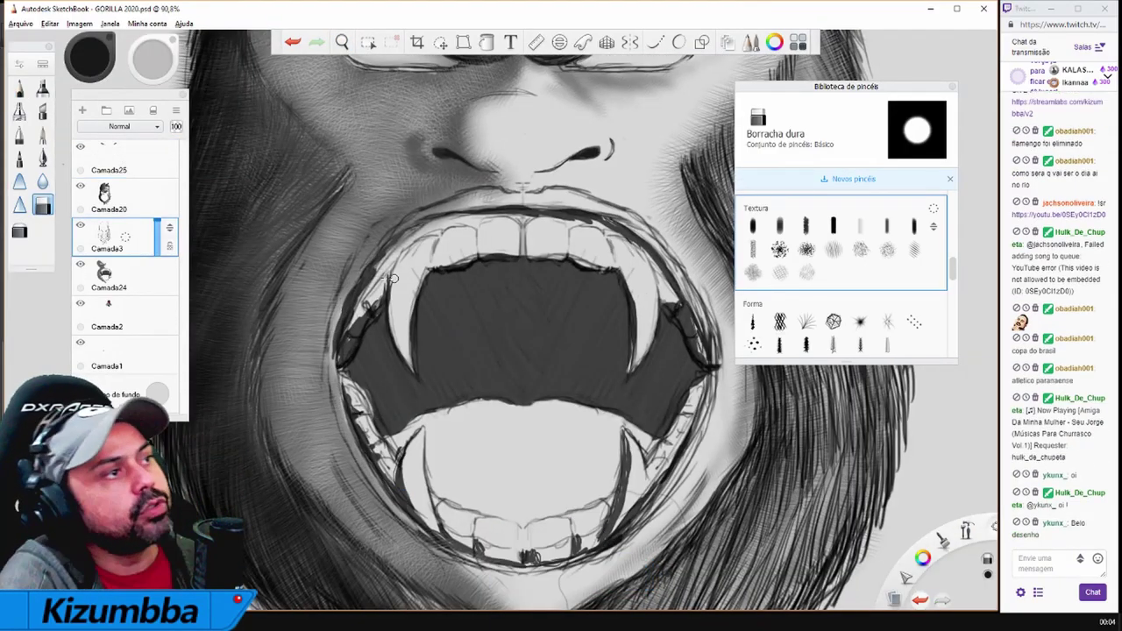
pyautogui.scroll(-5, 418, 358)
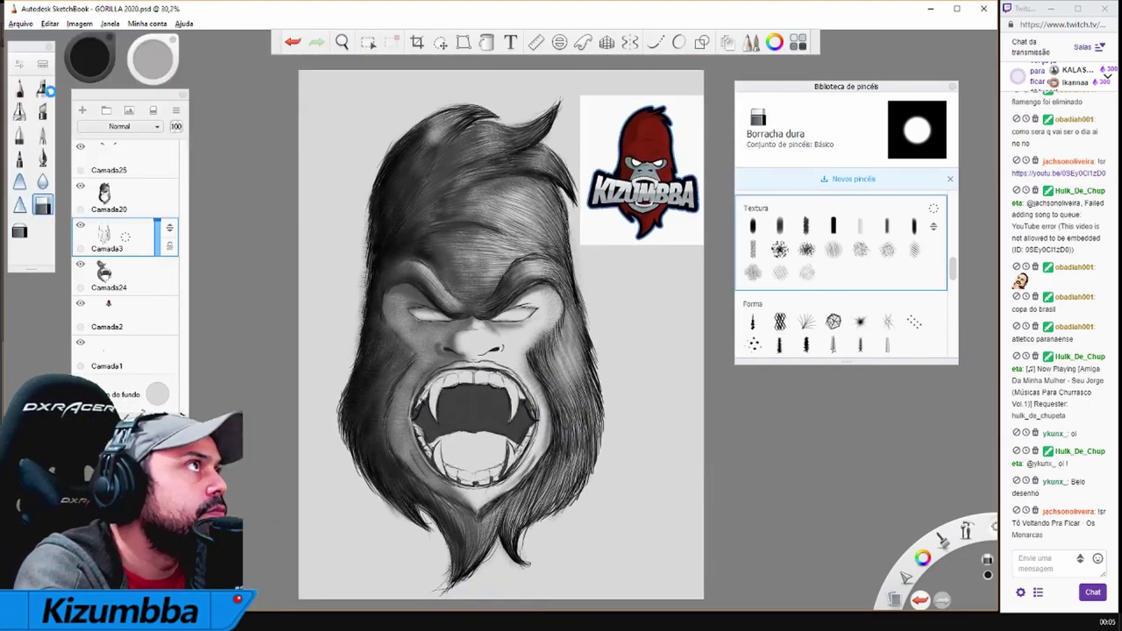
# Shade around the mouth with the Hachura brushes on Camada20 and Camada24, cleaning the fangs with Borracha dura
pyautogui.press('e')
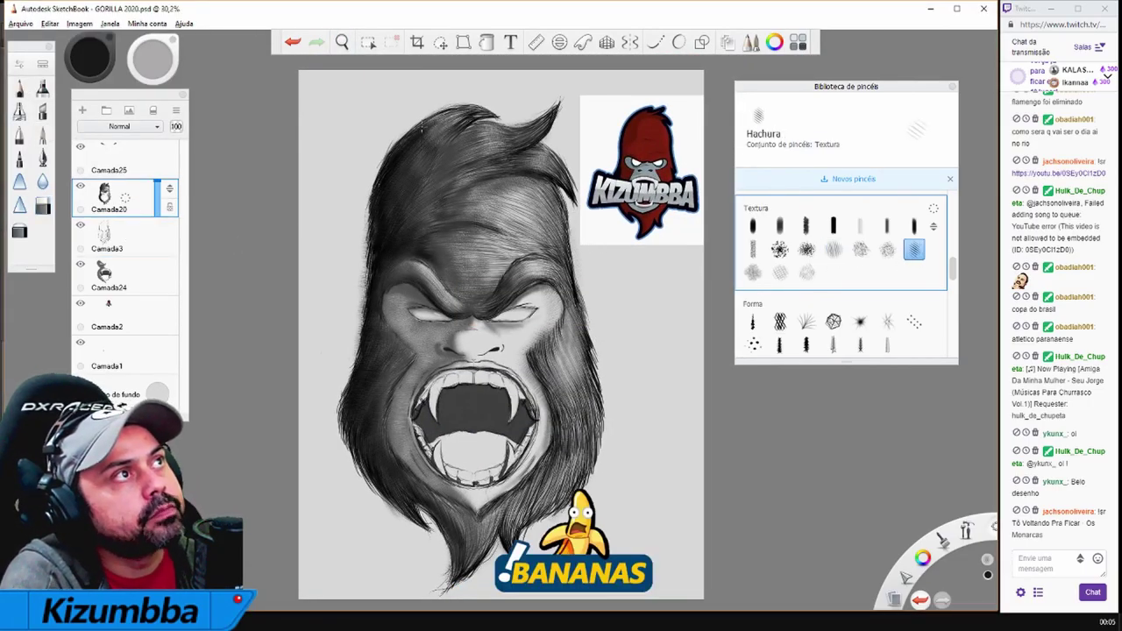
pyautogui.scroll(5, 473, 464)
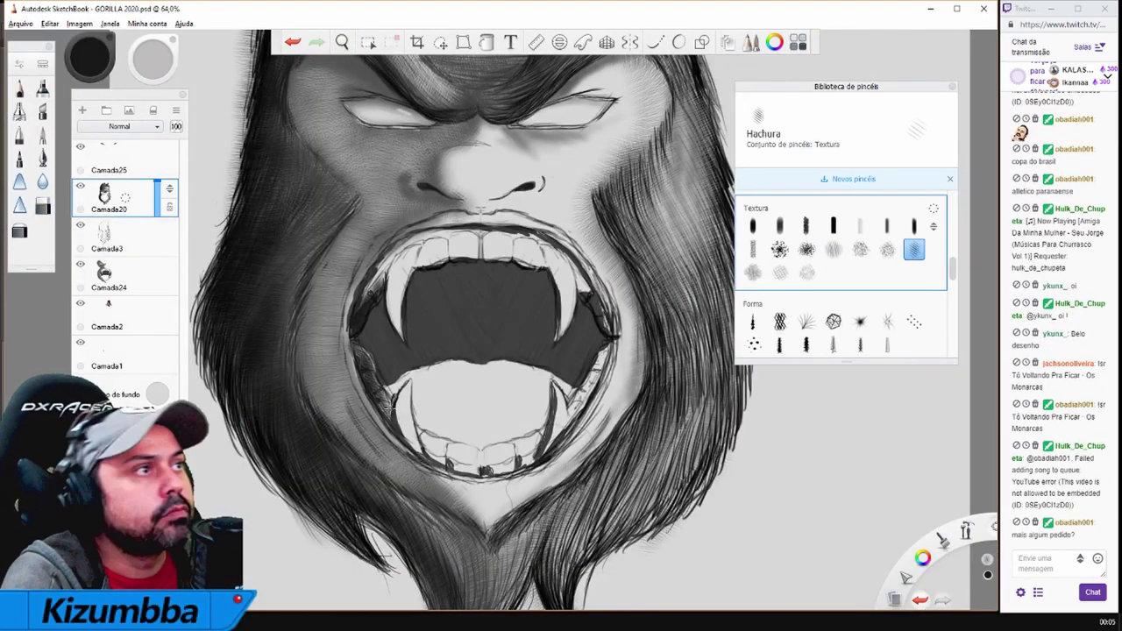
pyautogui.press('e')
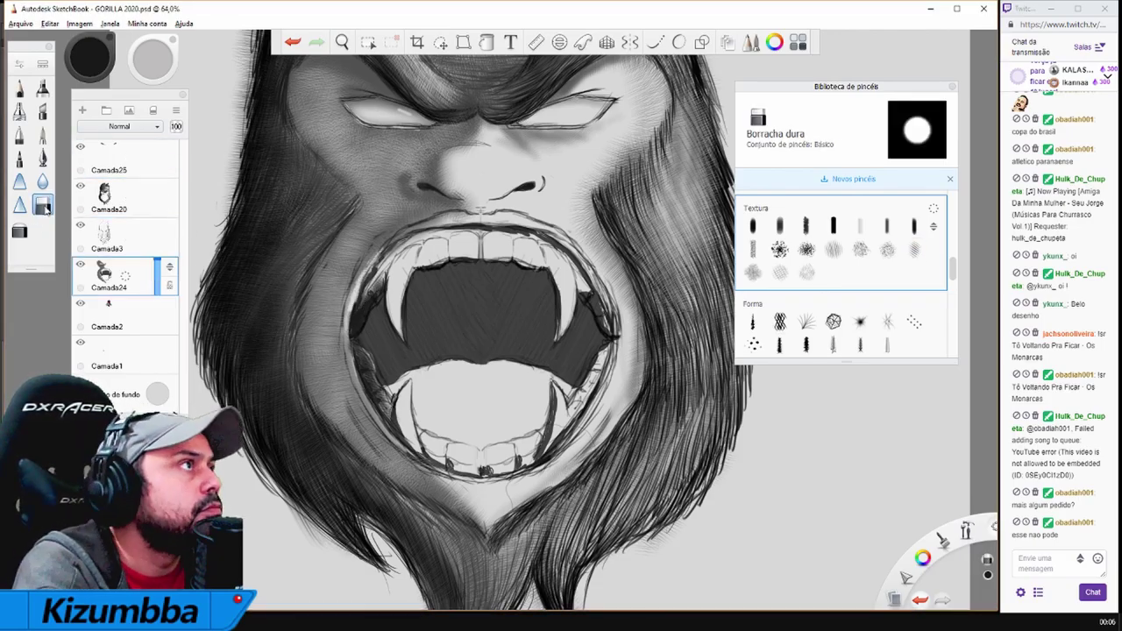
pyautogui.press('e')
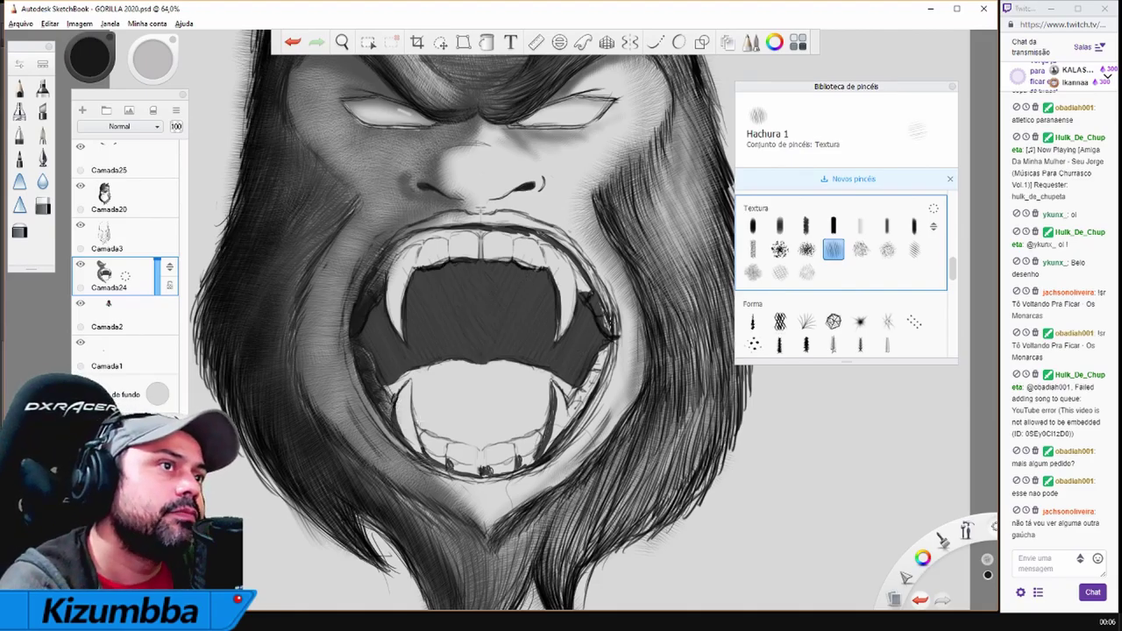
pyautogui.press('e')
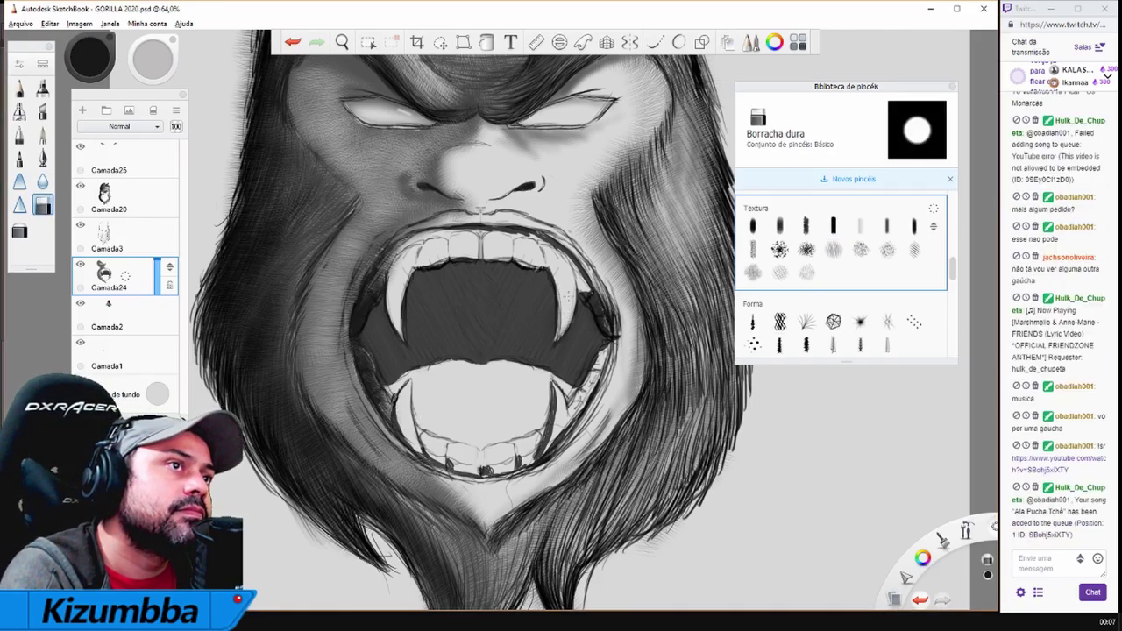
# Try a Pincel stroke on Camada24, undo it, and return to the Hachura brush on Camada20 for the fur
pyautogui.scroll(-2, 470, 378)
pyautogui.press('e')
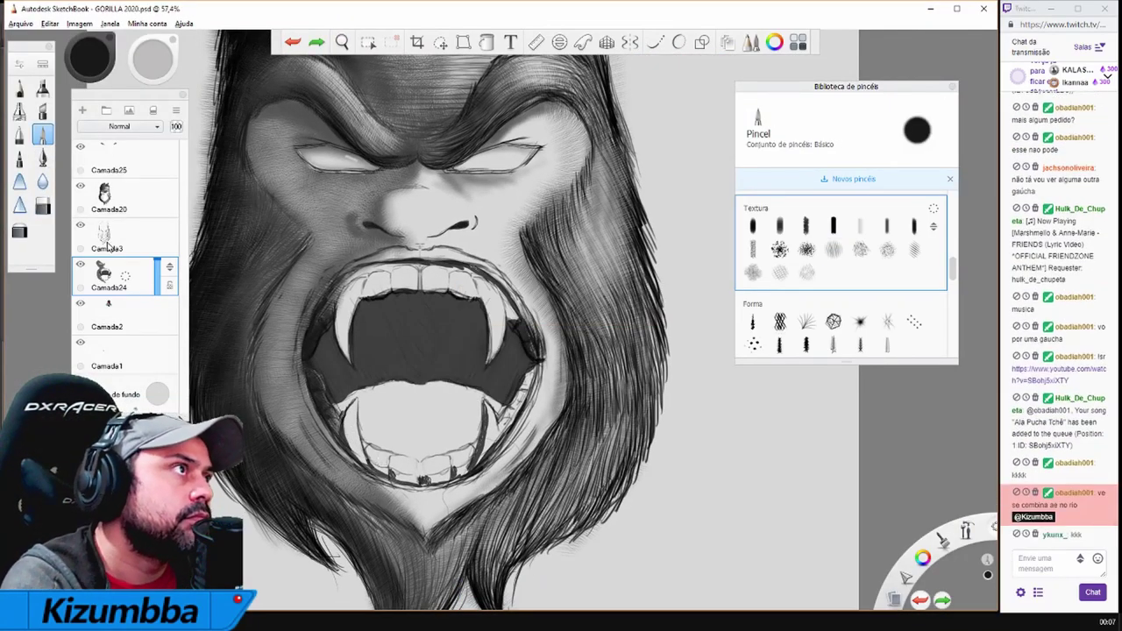
pyautogui.press('e')
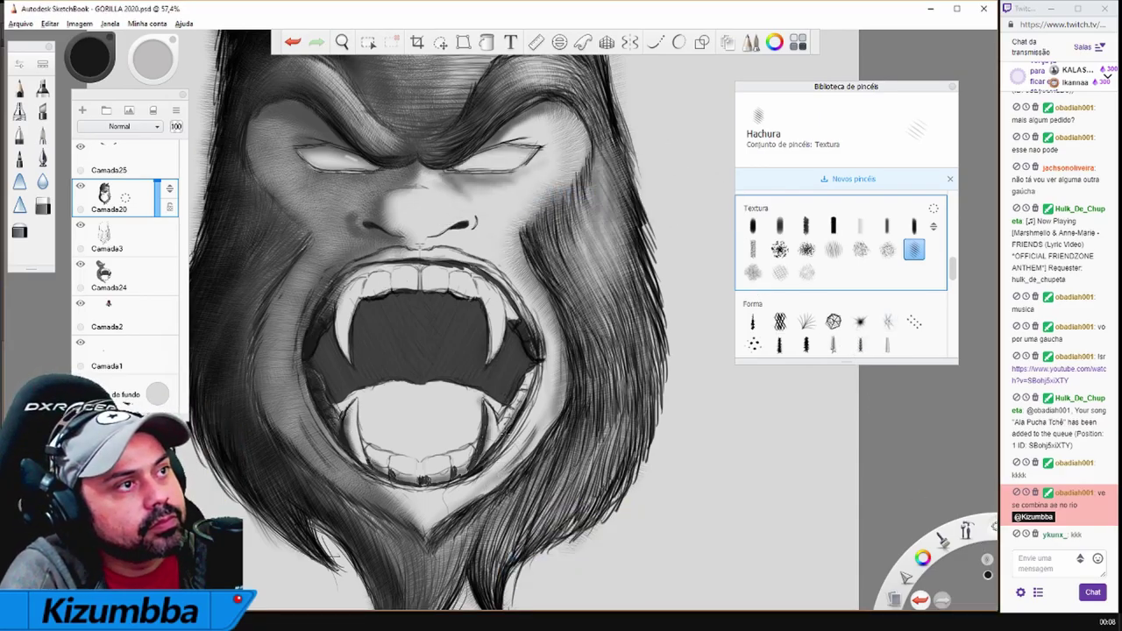
# Soften the lower teeth with Borracha macia, then shade the tongue, teeth and mouth interior with Hachura on Camada24
pyautogui.press('e')
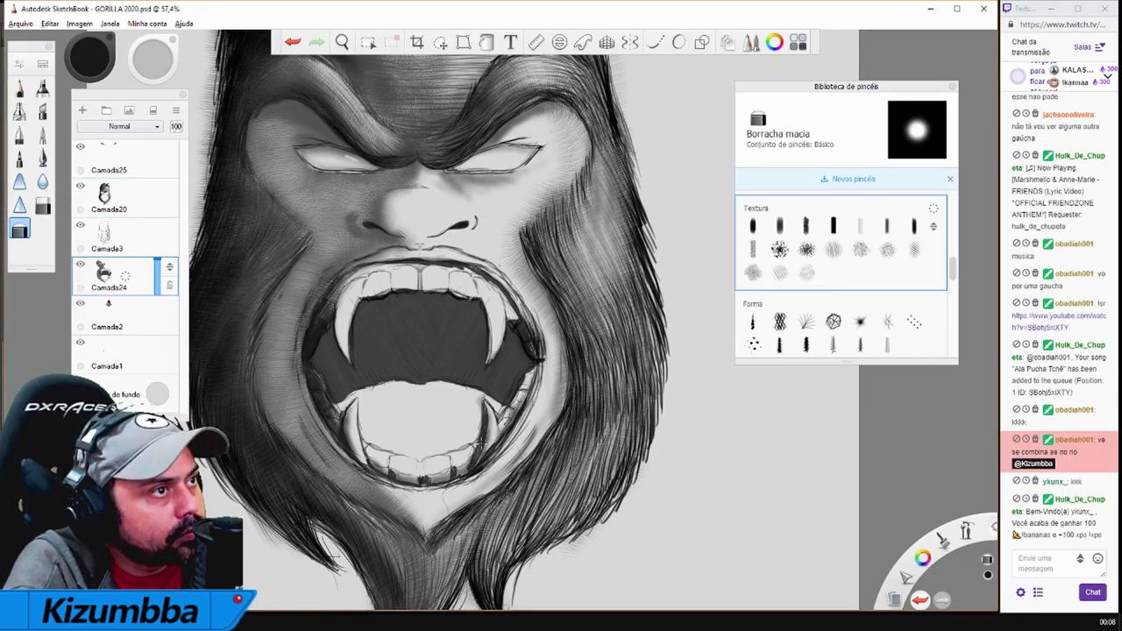
pyautogui.press('e')
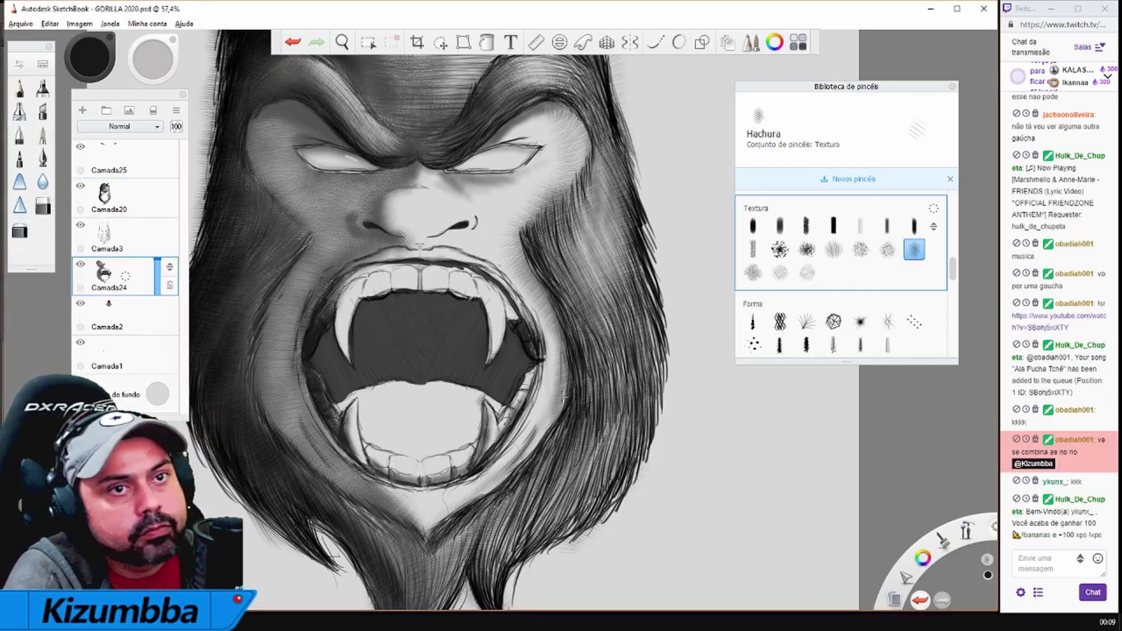
pyautogui.moveTo(362, 433)
pyautogui.mouseDown()
pyautogui.moveTo(412, 451)
pyautogui.moveTo(351, 399)
pyautogui.moveTo(377, 386)
pyautogui.moveTo(429, 438)
pyautogui.moveTo(434, 386)
pyautogui.moveTo(474, 412)
pyautogui.moveTo(337, 394)
pyautogui.moveTo(329, 360)
pyautogui.moveTo(394, 312)
pyautogui.moveTo(465, 303)
pyautogui.moveTo(410, 299)
pyautogui.moveTo(517, 333)
pyautogui.moveTo(474, 302)
pyautogui.mouseUp()
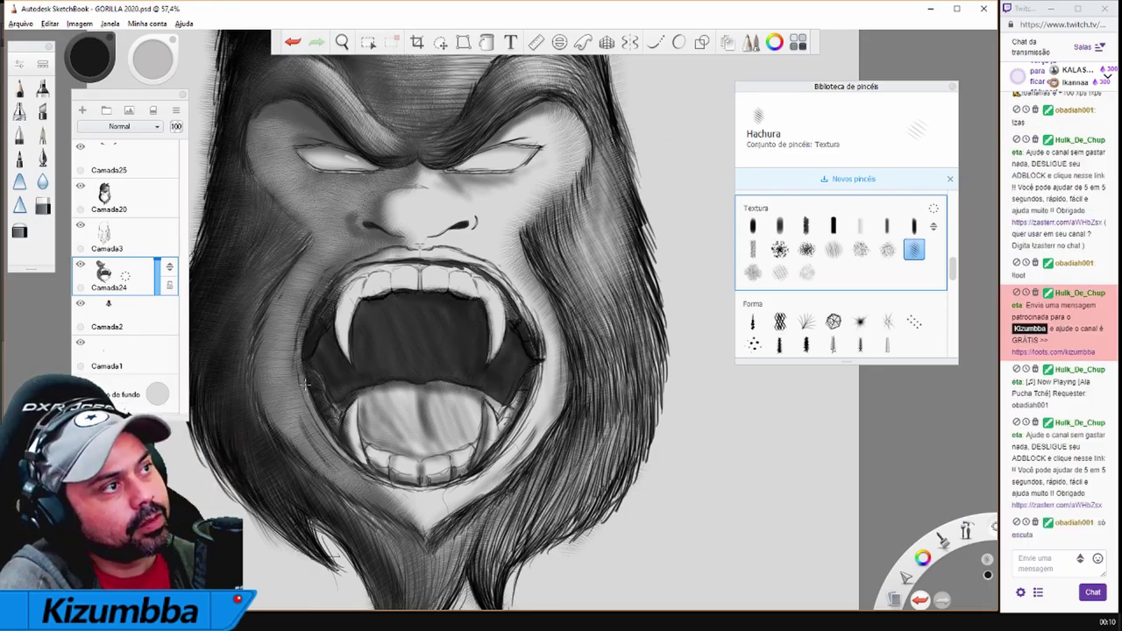
# Darken the gap between the upper front teeth and shade the nose tip down to the upper lip with Hachura
pyautogui.scroll(-2, 306, 384)
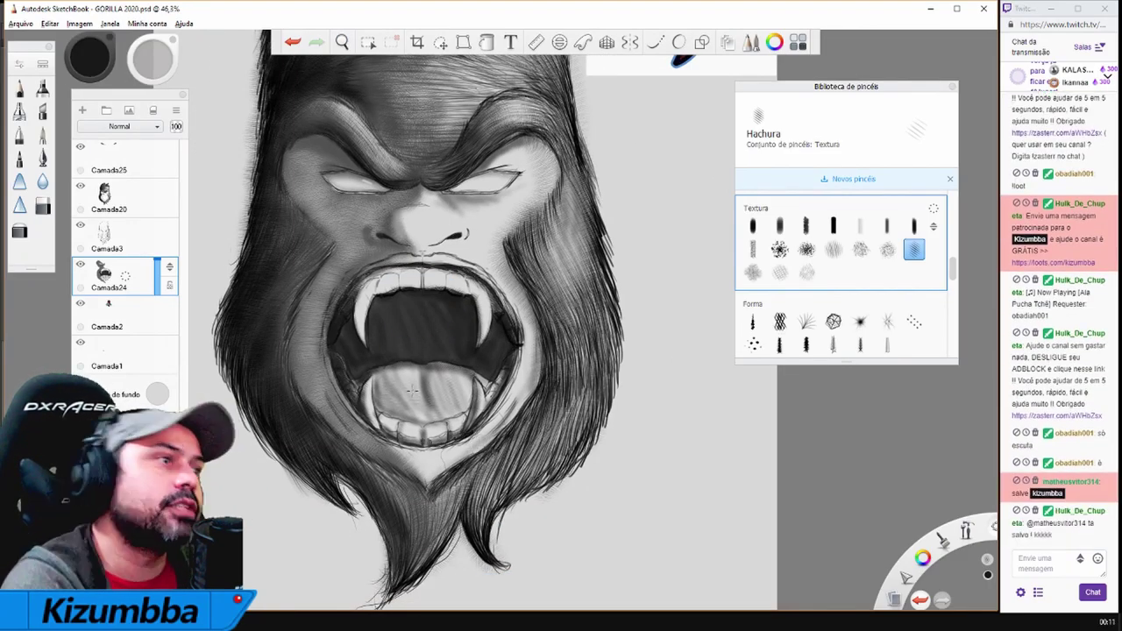
pyautogui.press('space')
pyautogui.moveTo(564, 318)
pyautogui.mouseDown()
pyautogui.moveTo(488, 370)
pyautogui.moveTo(474, 319)
pyautogui.mouseUp()
pyautogui.moveTo(514, 343); pyautogui.dragTo(543, 320)
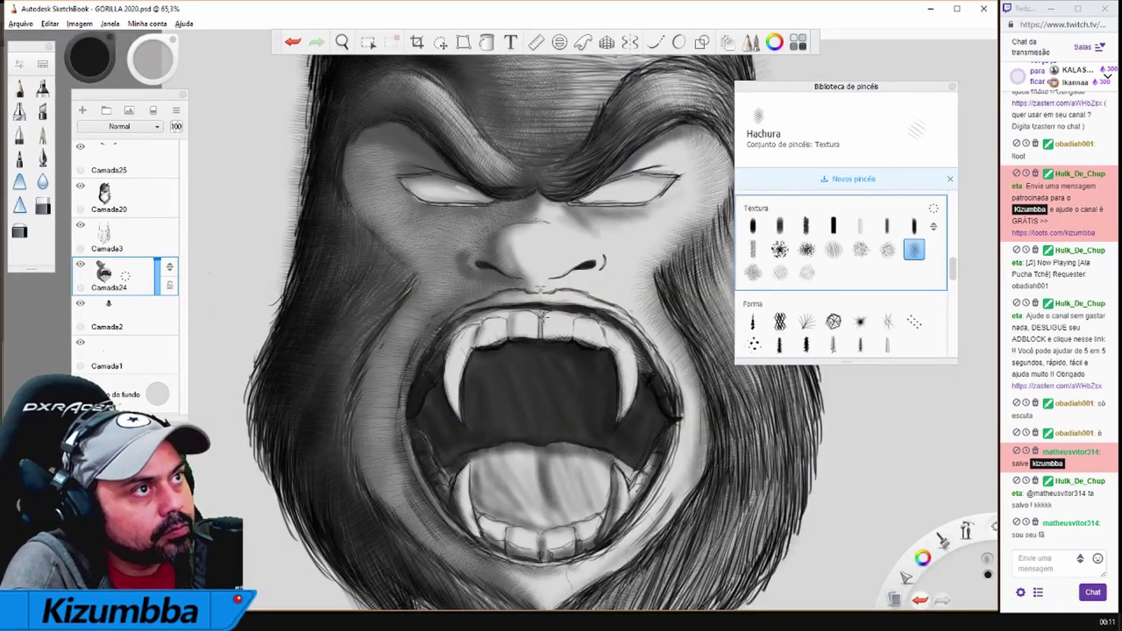
pyautogui.press('space')
pyautogui.moveTo(523, 226); pyautogui.dragTo(537, 282)
pyautogui.moveTo(532, 207); pyautogui.dragTo(541, 274)
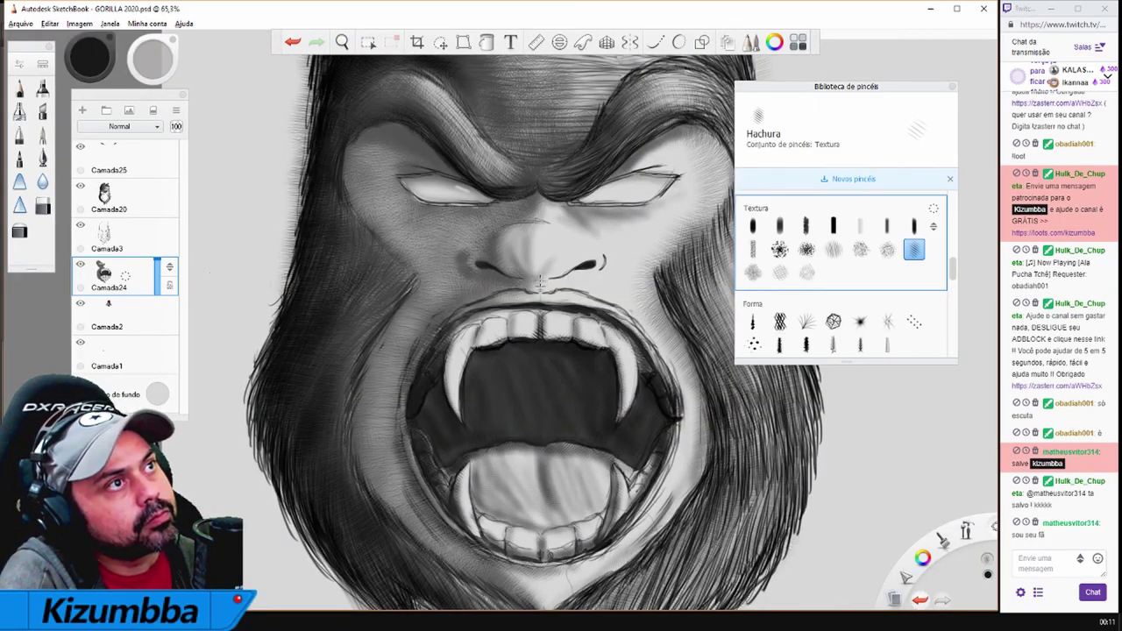
# Select Camada3 and clean the sketch lines around the eyes with Borracha macia
pyautogui.scroll(-3, 542, 286)
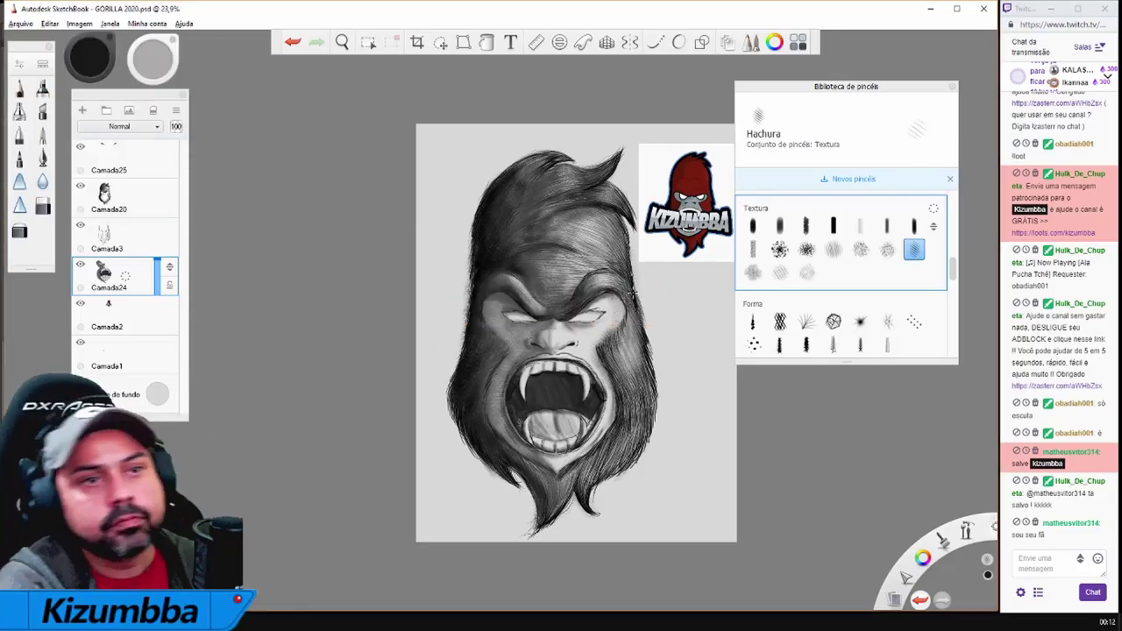
pyautogui.press('space')
pyautogui.moveTo(629, 300); pyautogui.dragTo(638, 311)
pyautogui.scroll(3, 549, 300)
pyautogui.click(105, 237)
pyautogui.press('e')
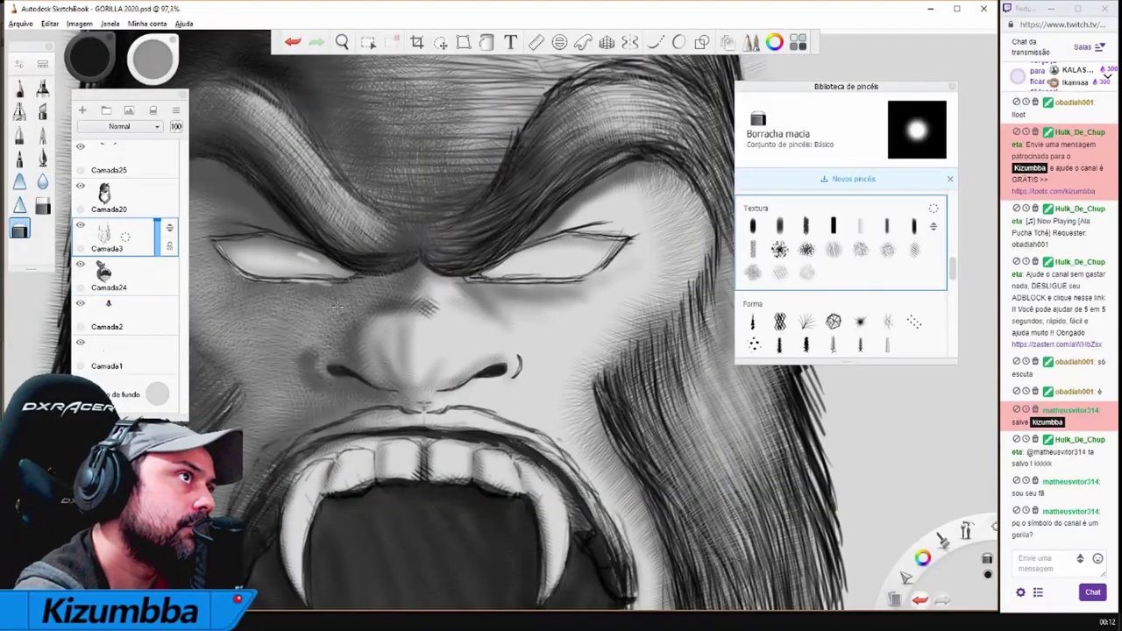
# After trying Pincel and Pincel redondo macio sintético, draw the left eye's upper lid line with Lápis on a new layer above Camada20
pyautogui.click(44, 132)
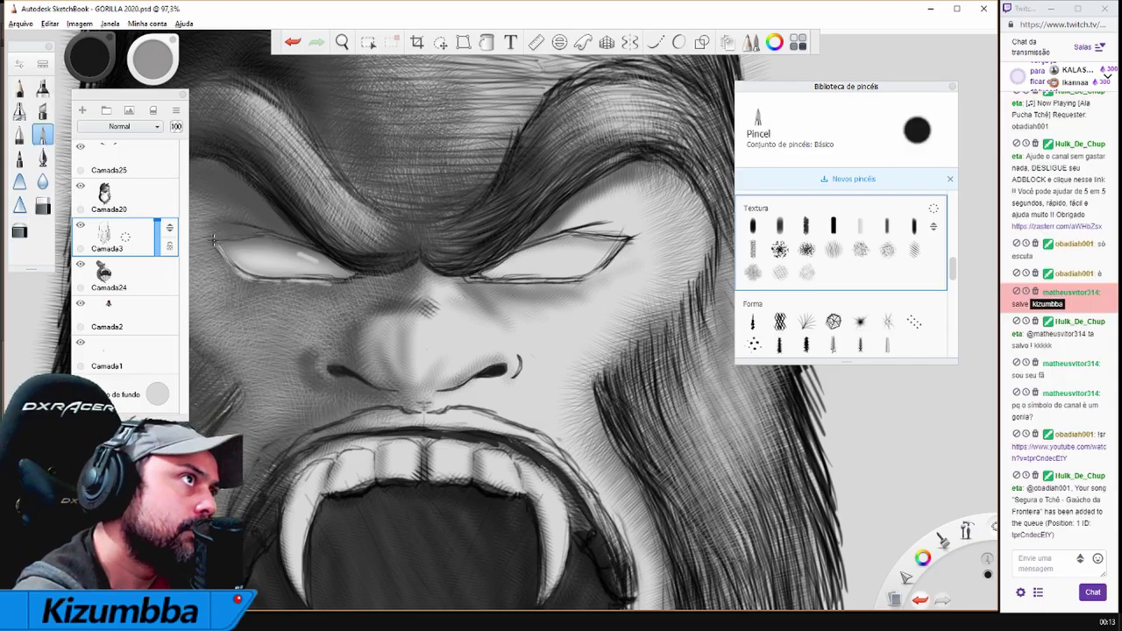
pyautogui.scroll(-5, 842, 263)
pyautogui.doubleClick(752, 267)
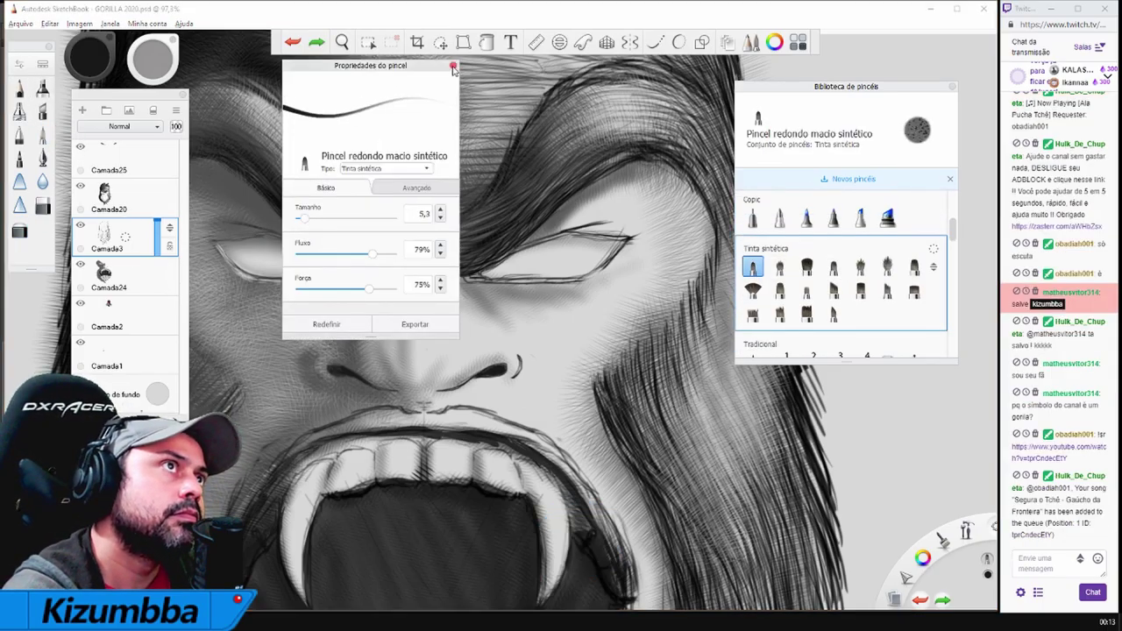
pyautogui.hotkey('ctrl', 'y')
pyautogui.click(19, 88)
pyautogui.hotkey('ctrl', 'l')
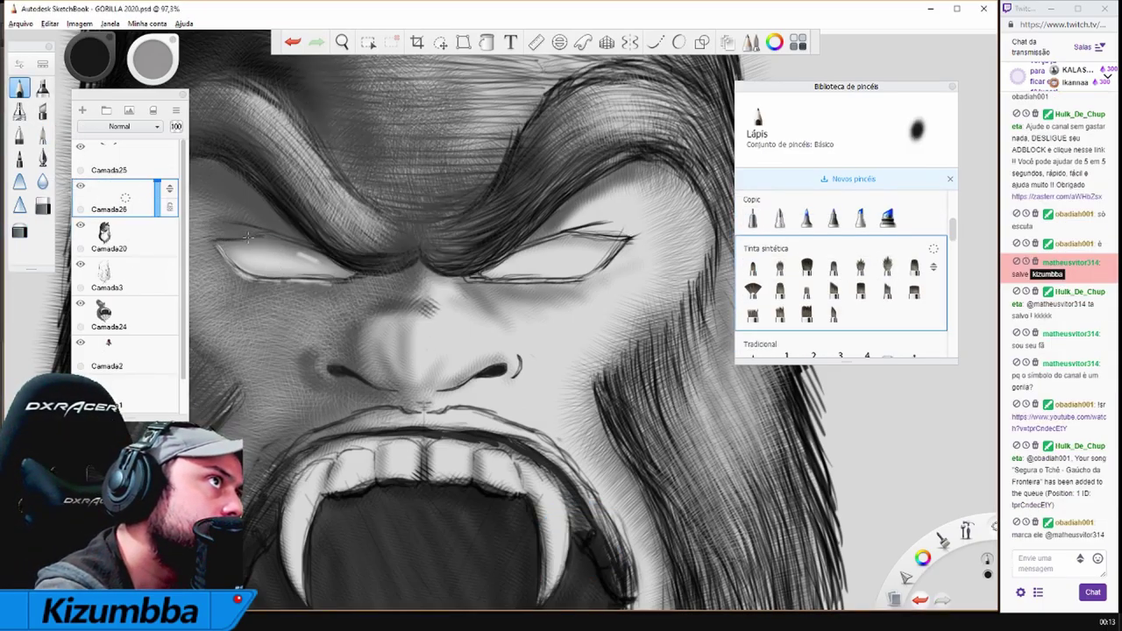
# Erase the stray sketch lines around both eyes with Borracha macia on Camada3
pyautogui.press('e')
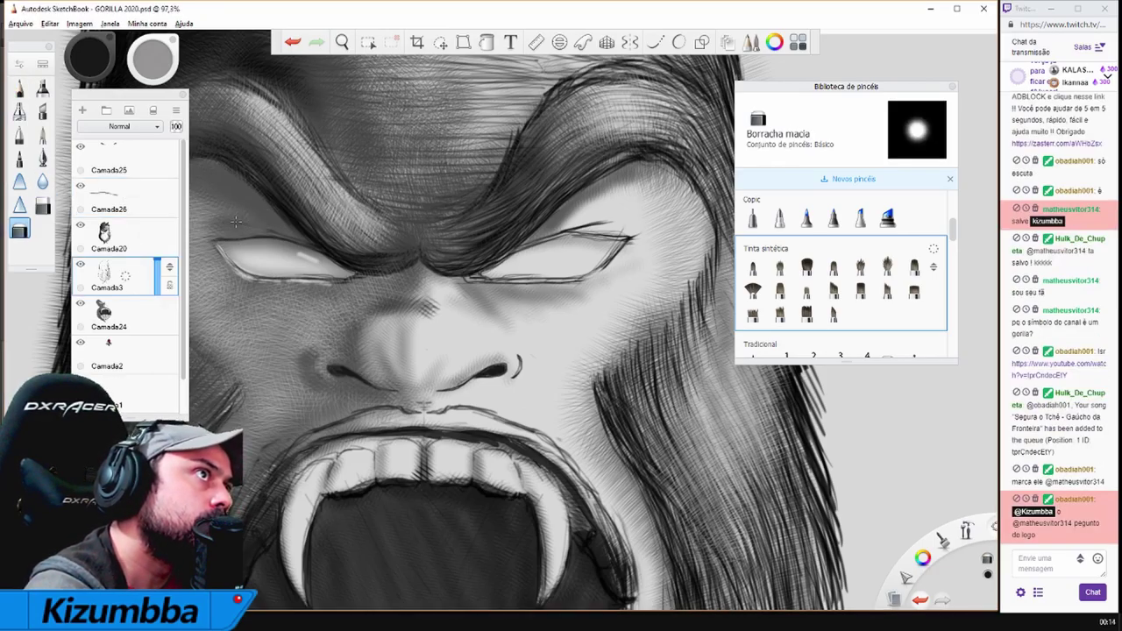
pyautogui.scroll(-5, 314, 256)
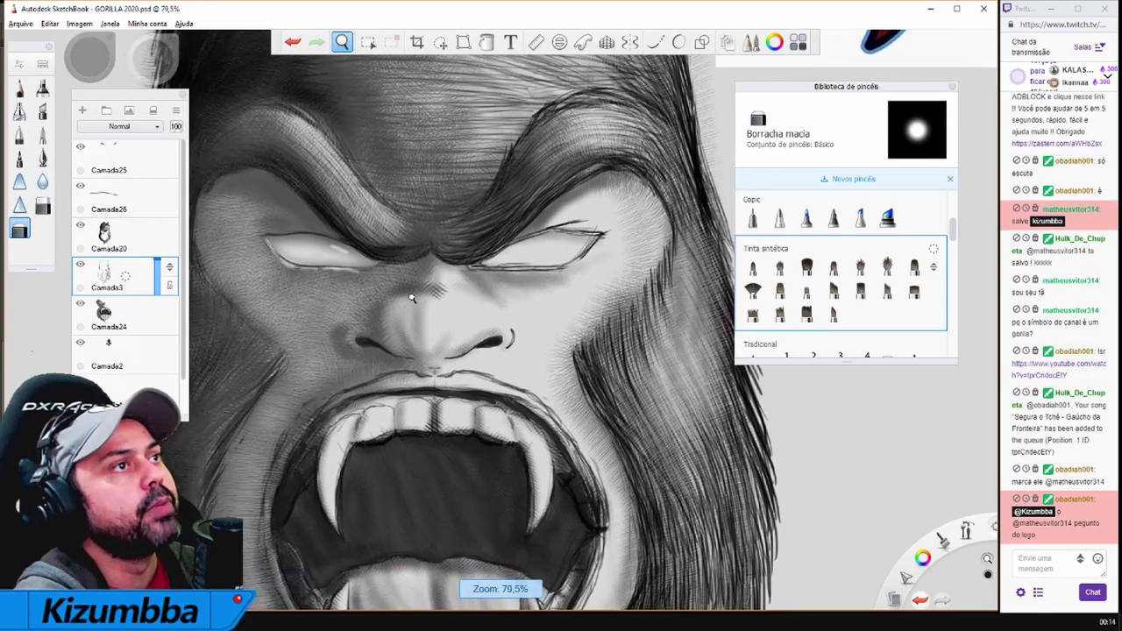
pyautogui.scroll(-3, 591, 390)
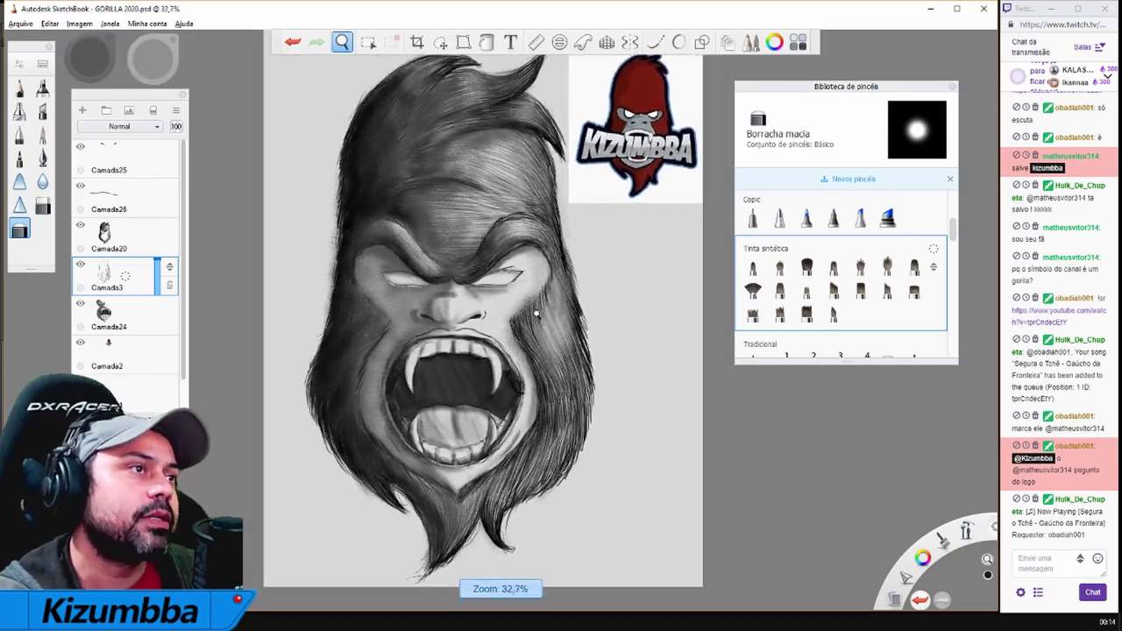
pyautogui.scroll(5, 517, 280)
pyautogui.scroll(3, 408, 264)
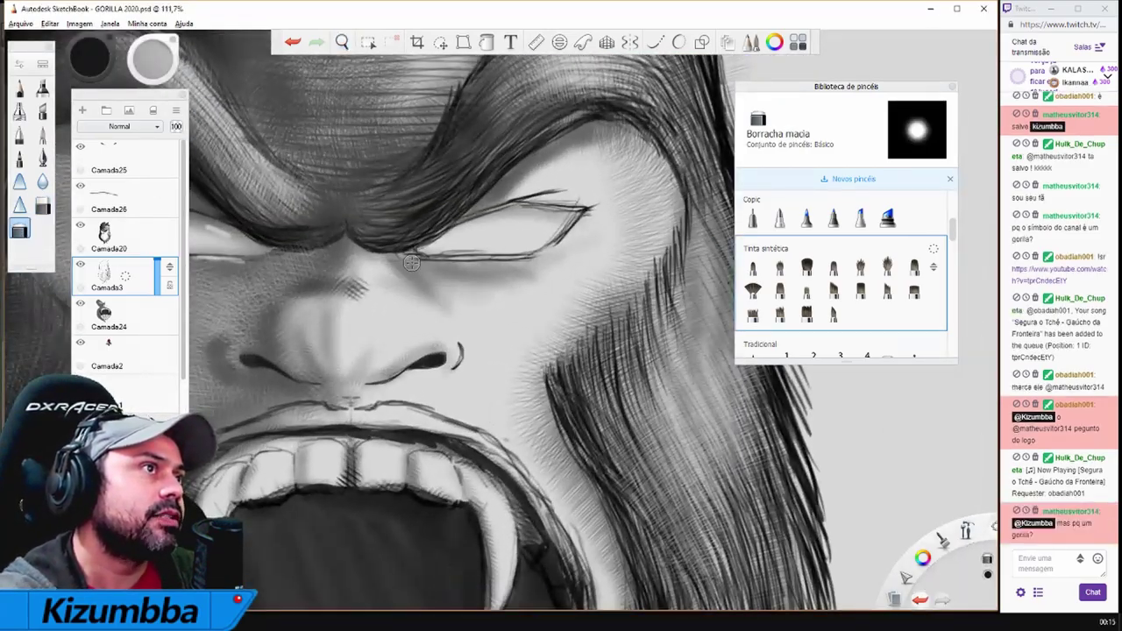
pyautogui.scroll(-2, 467, 247)
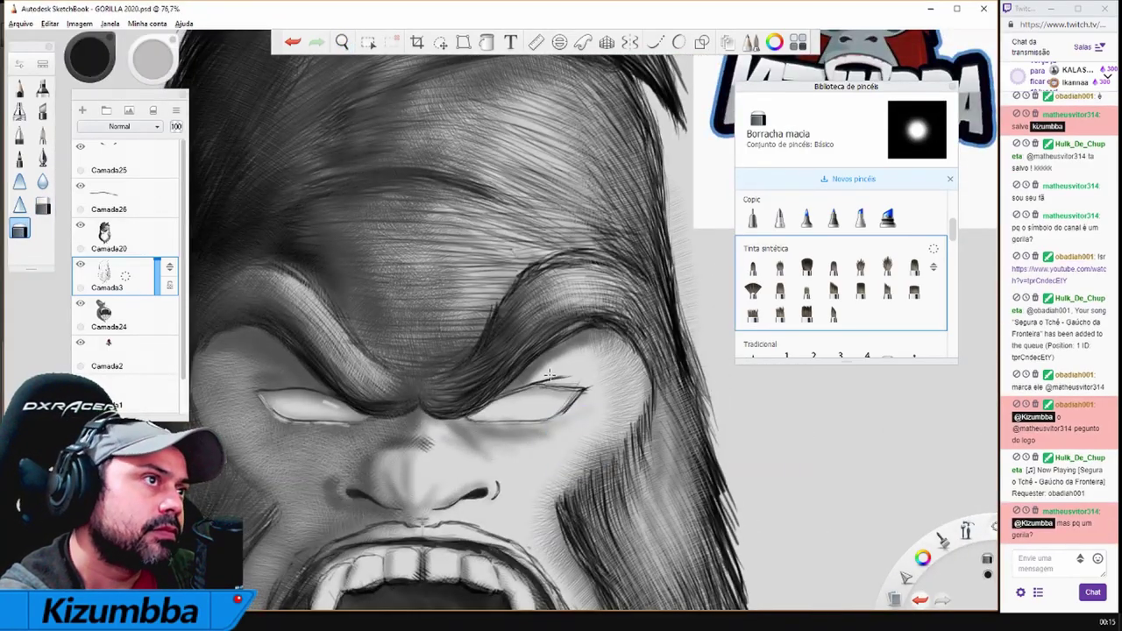
# Clean up and refine the outline of the right eye with Lápis on Camada3
pyautogui.press('e')
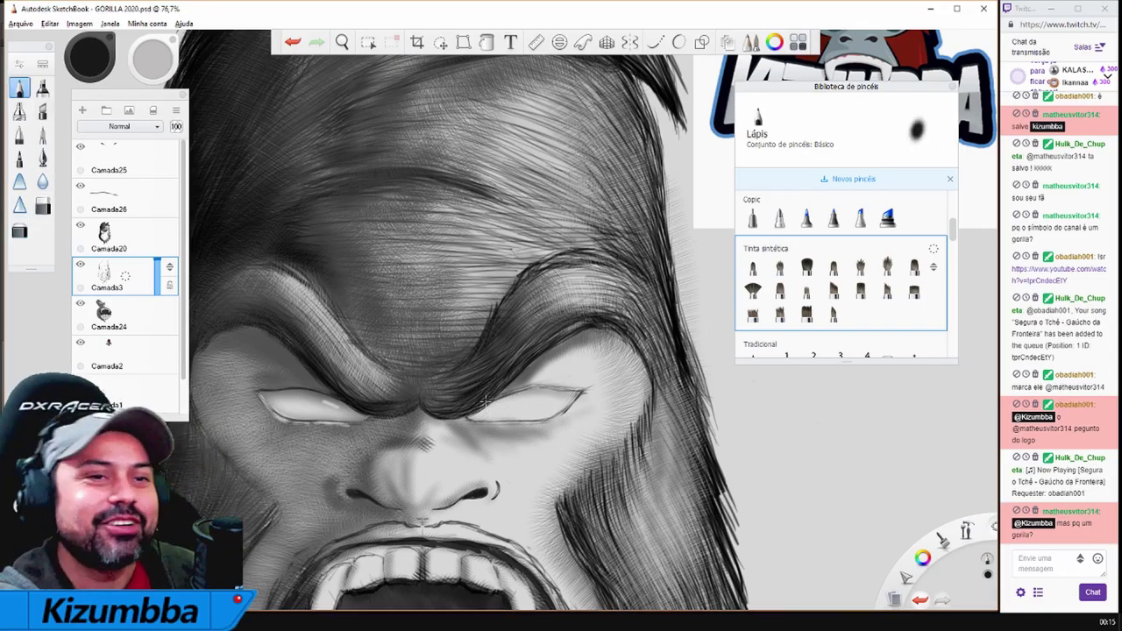
pyautogui.moveTo(486, 402); pyautogui.dragTo(589, 419)
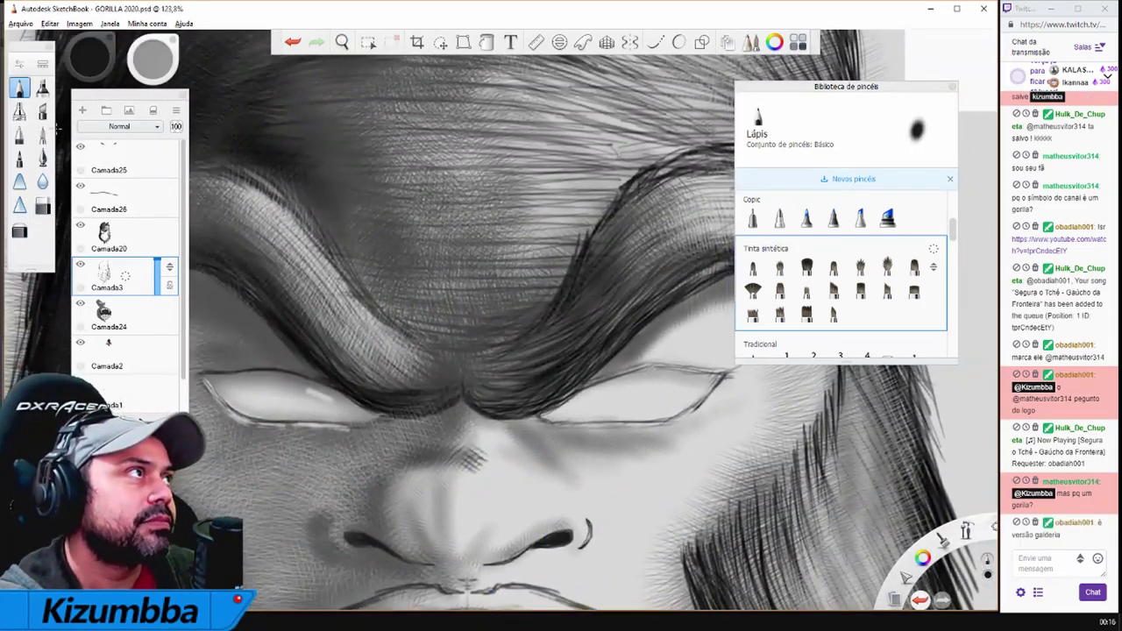
pyautogui.press('e')
pyautogui.press('e')
pyautogui.moveTo(469, 455); pyautogui.dragTo(460, 438)
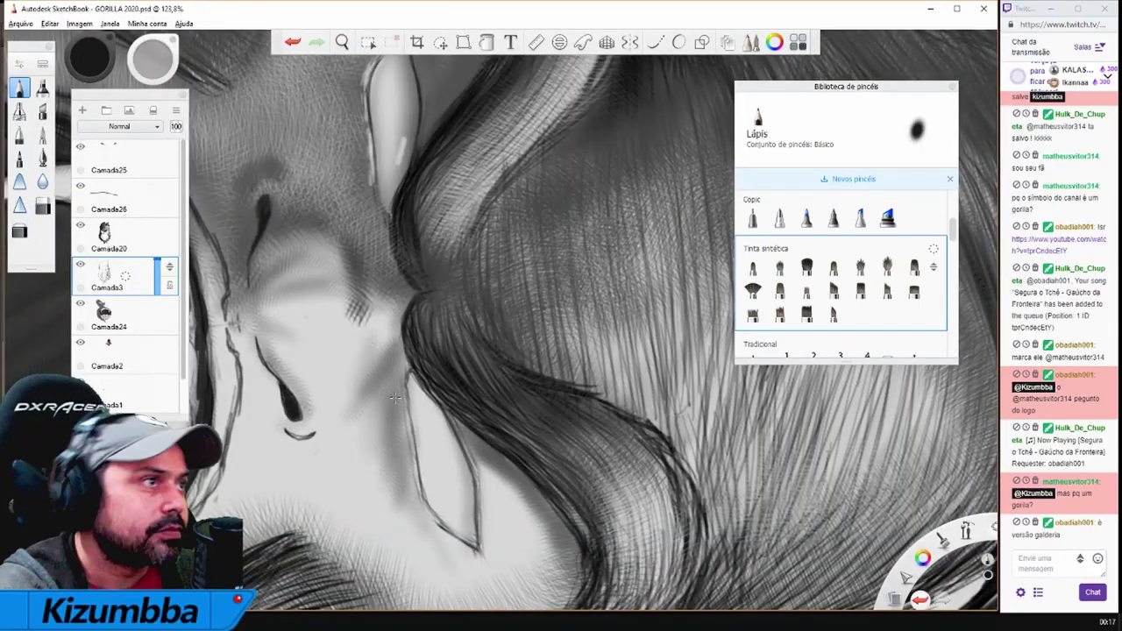
# Shade the inside of the right eye with Pincel and Lápis on a new layer above Camada3, blending it with Desfoque
pyautogui.press('b')
pyautogui.hotkey('ctrl', 'l')
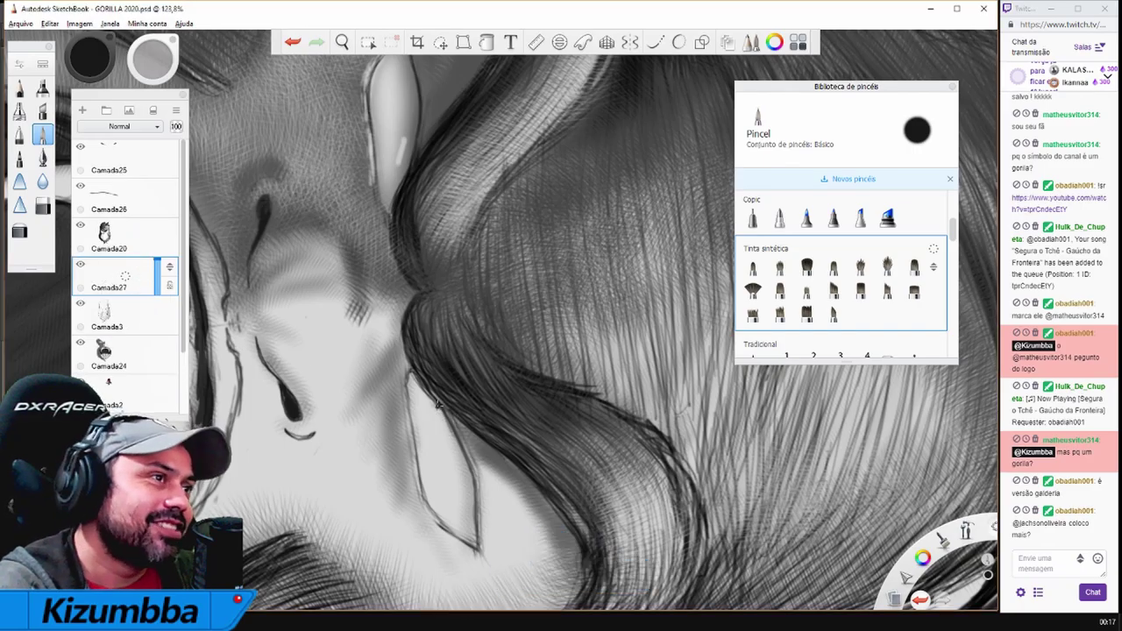
pyautogui.moveTo(438, 414); pyautogui.dragTo(472, 510)
pyautogui.click(42, 181)
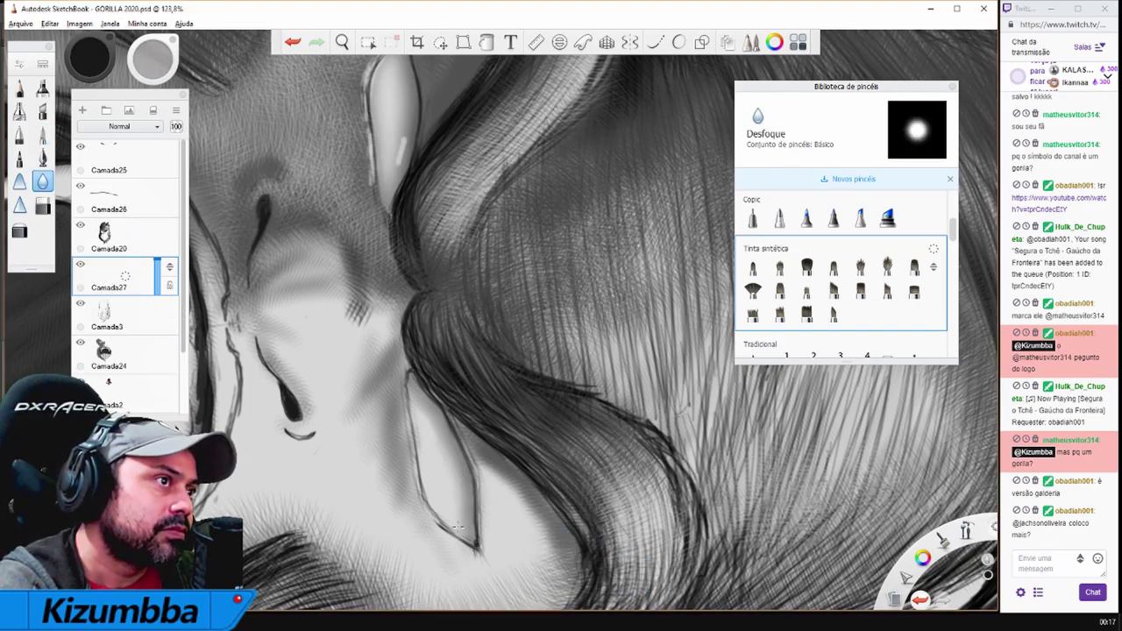
pyautogui.press('p')
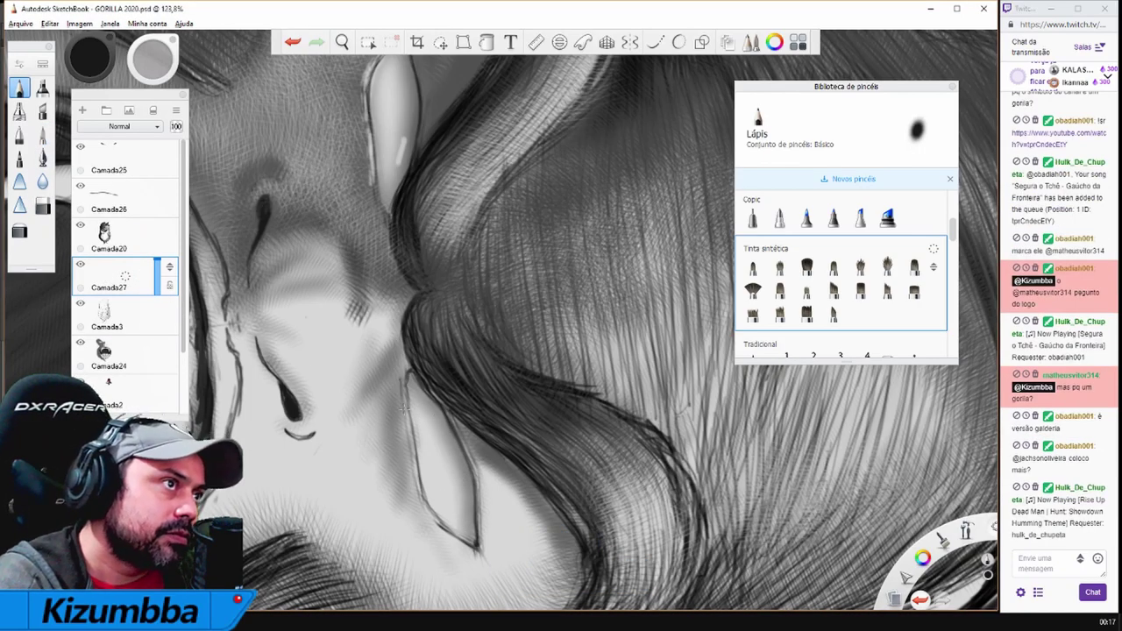
pyautogui.click(42, 205)
pyautogui.press('b')
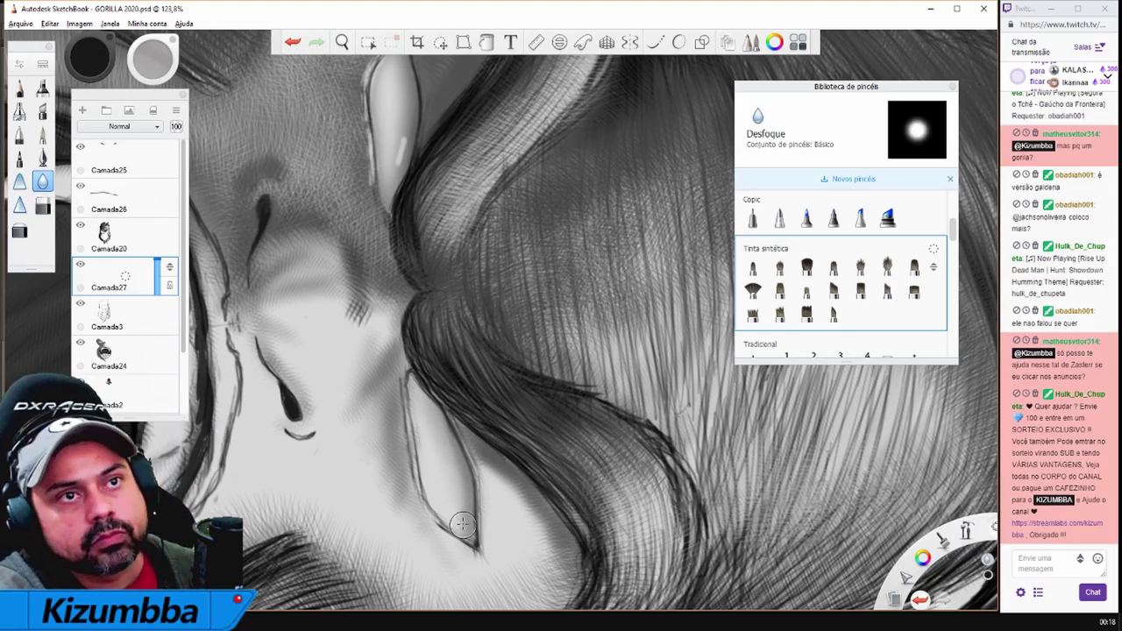
pyautogui.scroll(-3, 433, 462)
pyautogui.moveTo(673, 339); pyautogui.dragTo(572, 304)
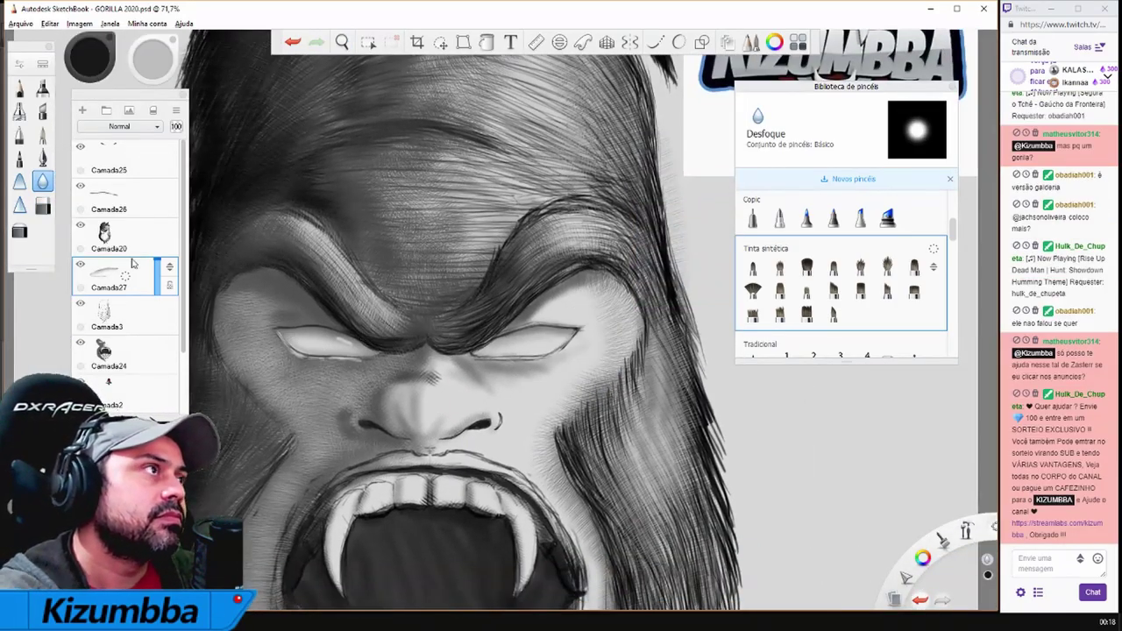
# Add white highlights to the eyes with Lápis on a new layer above Camada27, softening them with Borracha macia
pyautogui.click(19, 87)
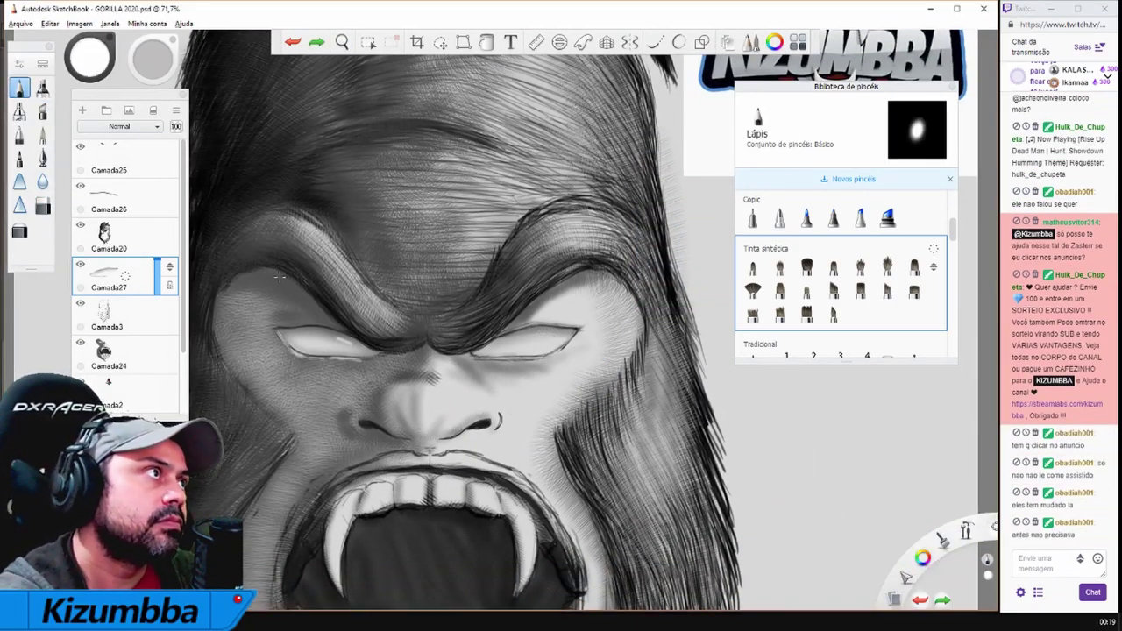
pyautogui.click(82, 110)
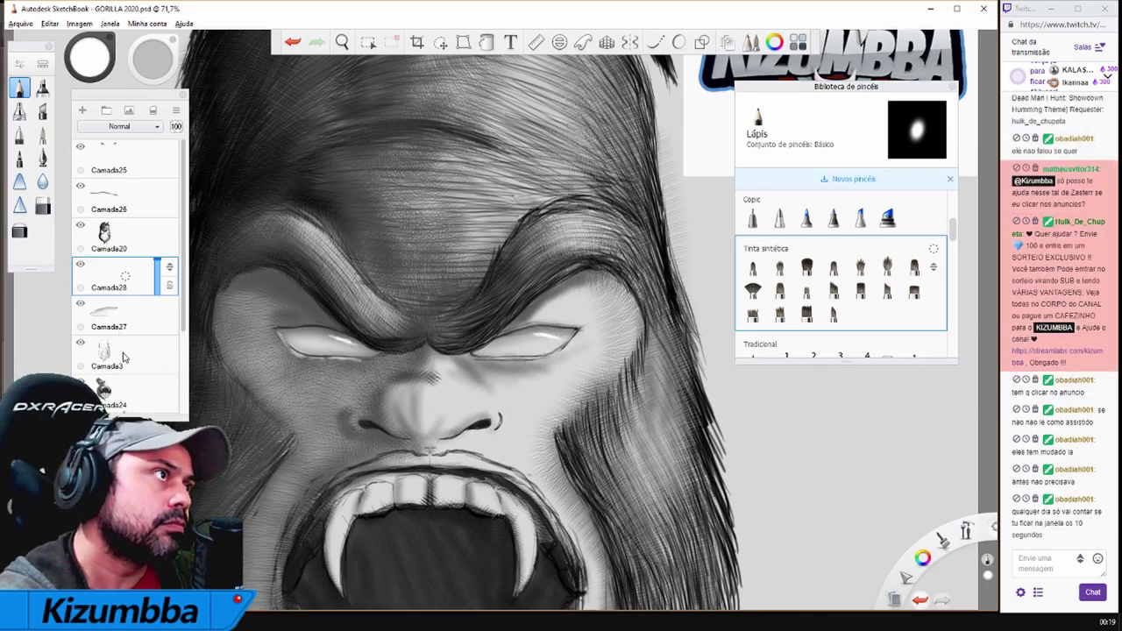
pyautogui.press('e')
pyautogui.moveTo(90, 57); pyautogui.dragTo(96, 56)
pyautogui.press('Home')
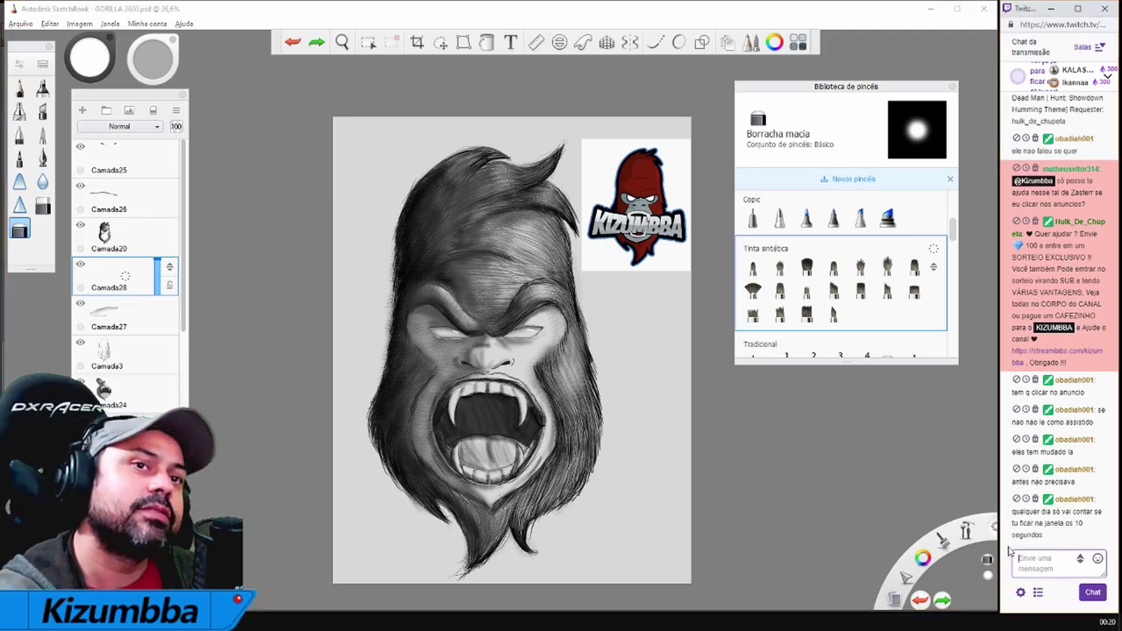
# Switch to the browser, look through the Zasterr page and its VideoGamer ad, close the ad, and return to SketchBook
pyautogui.hotkey('alt', 'Tab')
pyautogui.click(128, 14)
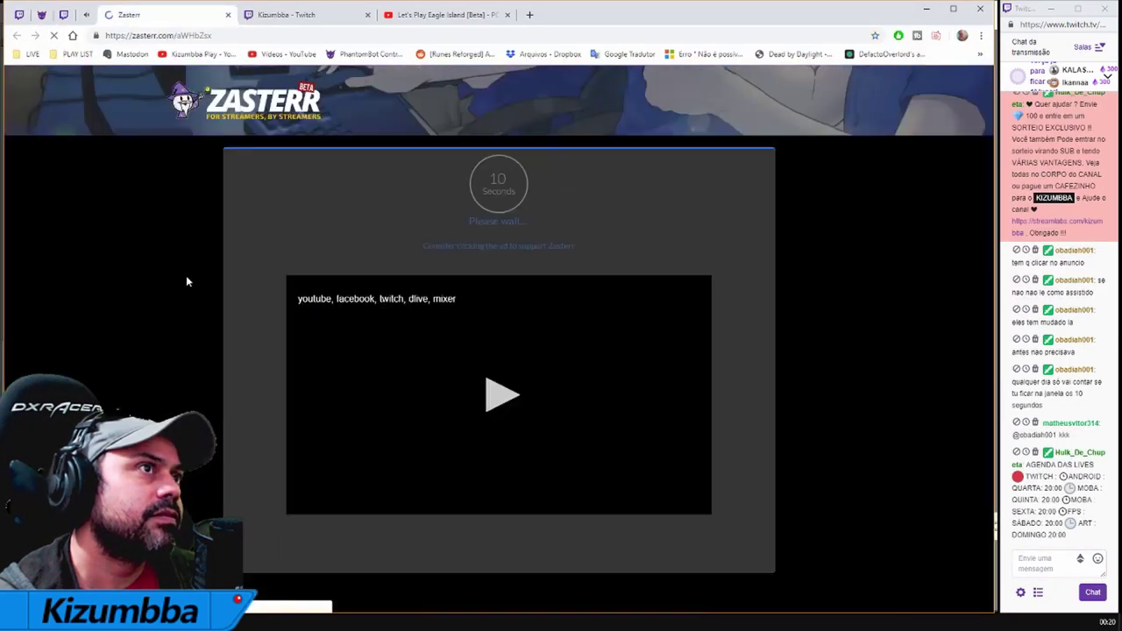
pyautogui.scroll(-3, 584, 414)
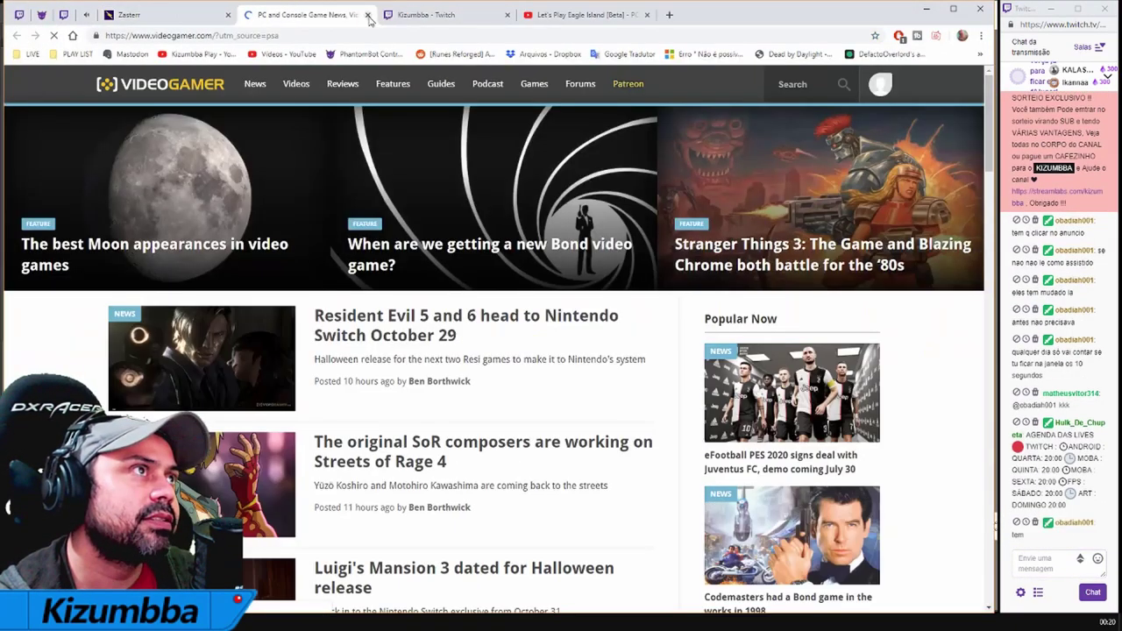
pyautogui.scroll(-3, 485, 476)
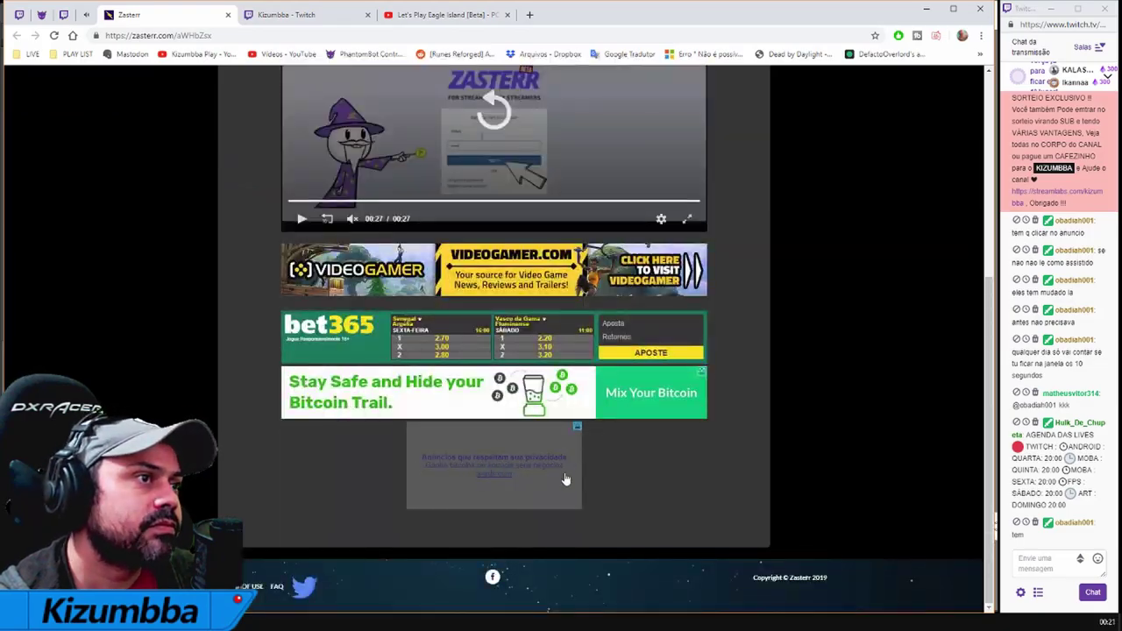
pyautogui.hotkey('ctrl', 'w')
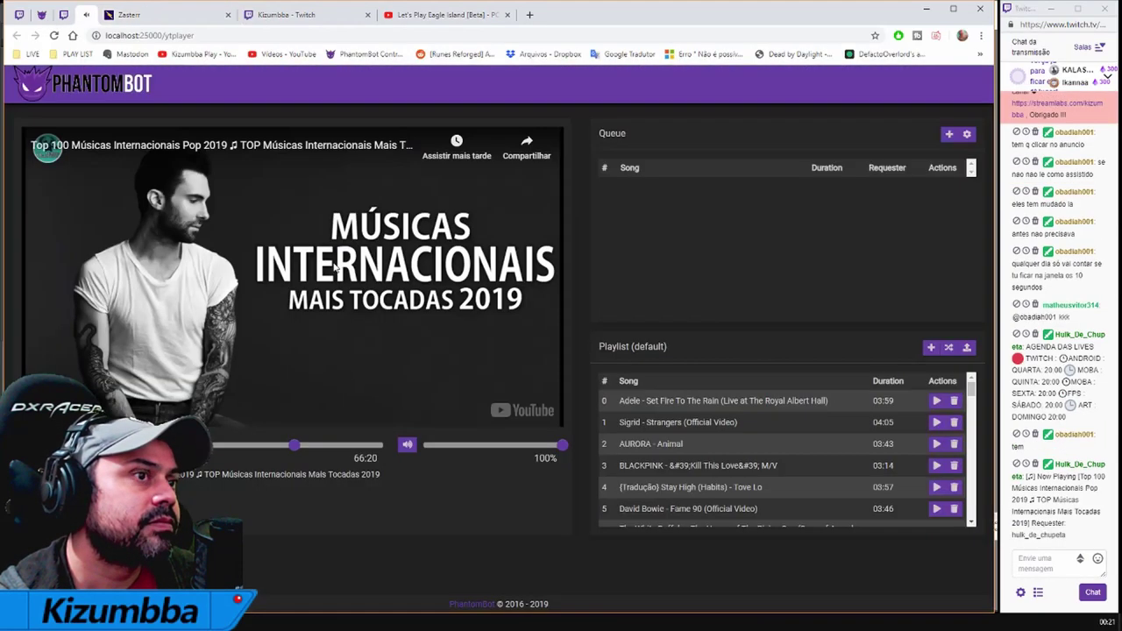
pyautogui.hotkey('alt', 'Tab')
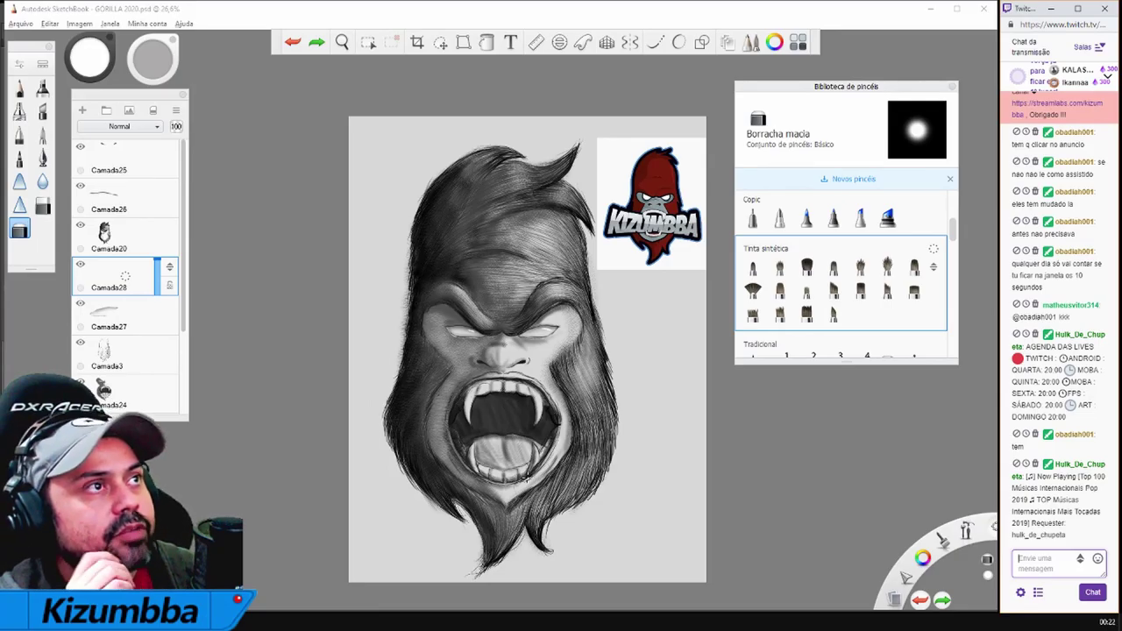
# Merge the drawing layers into Camada24 and add a new colour layer directly beneath it
pyautogui.scroll(-5, 126, 263)
pyautogui.click(126, 198)
pyautogui.scroll(2, 487, 386)
pyautogui.hotkey('ctrl', 'shift', 'n')
# Paint the forehead fur in the logo's dark red with Caneta de pintura on Camada29 and try Camada24 in Multiplicar mode
pyautogui.keyDown('alt'); pyautogui.click(659, 171); pyautogui.keyUp('alt')
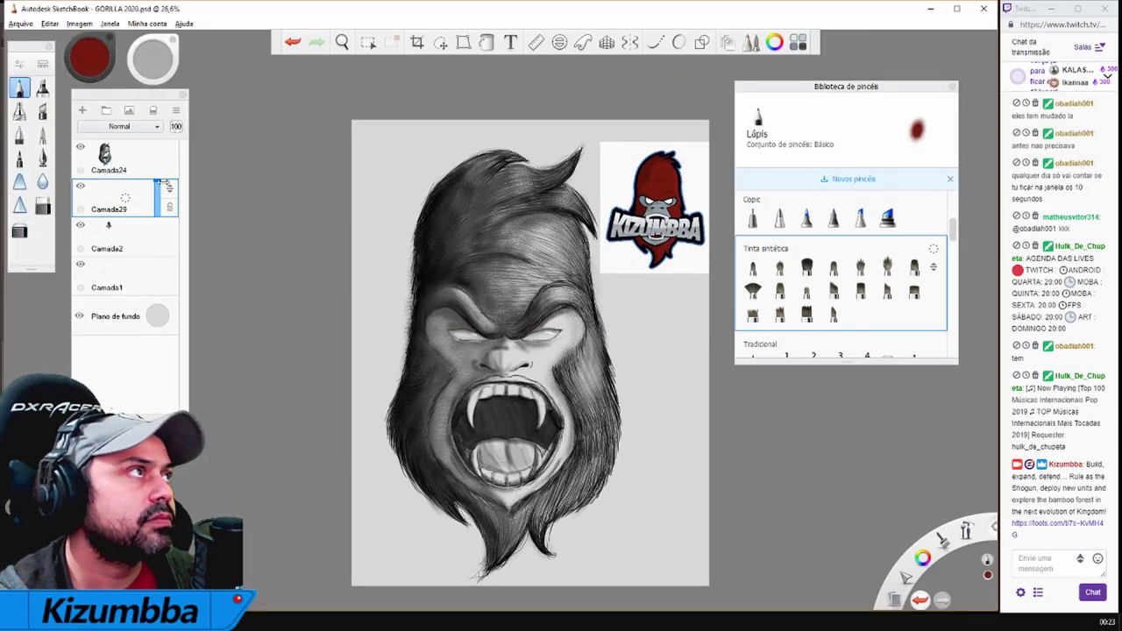
pyautogui.click(42, 156)
pyautogui.moveTo(491, 202)
pyautogui.mouseDown()
pyautogui.moveTo(456, 263)
pyautogui.moveTo(508, 298)
pyautogui.moveTo(502, 268)
pyautogui.moveTo(526, 228)
pyautogui.mouseUp()
pyautogui.press('space')
pyautogui.click(114, 158)
pyautogui.click(119, 126)
pyautogui.click(108, 147)
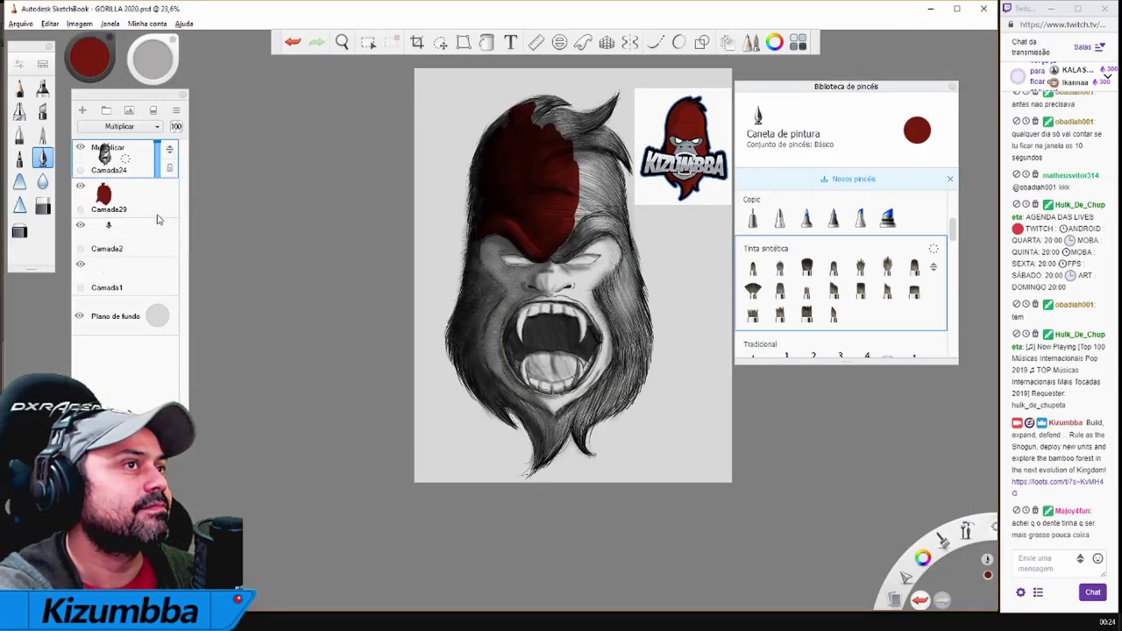
# Replace Camada29 with a new empty layer beneath Camada24 and choose a brighter red
pyautogui.click(154, 206)
pyautogui.click(158, 201)
pyautogui.hotkey('ctrl', 'shift', 'n')
pyautogui.click(98, 77)
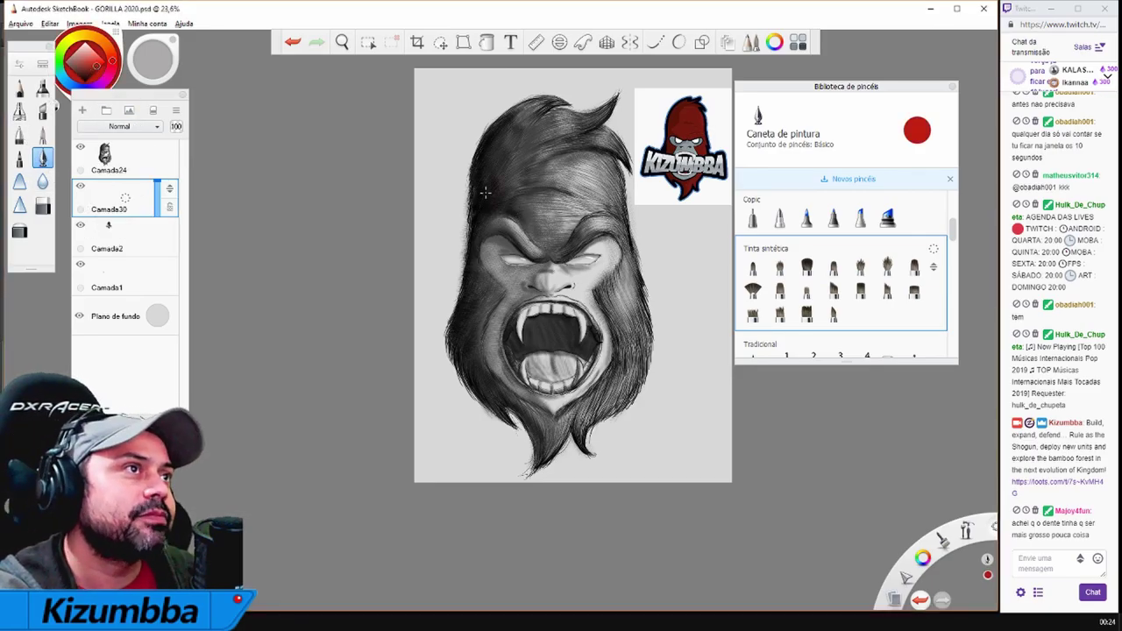
# Set Camada24 to Multiplicar and paint the left forehead, brow and side fur bright red with Caneta de pintura on Camada30
pyautogui.moveTo(518, 166)
pyautogui.mouseDown()
pyautogui.moveTo(543, 211)
pyautogui.moveTo(565, 193)
pyautogui.mouseUp()
pyautogui.click(131, 162)
pyautogui.click(154, 206)
pyautogui.moveTo(561, 264); pyautogui.dragTo(460, 227)
pyautogui.moveTo(294, 180); pyautogui.dragTo(386, 382)
pyautogui.scroll(-5, 404, 368)
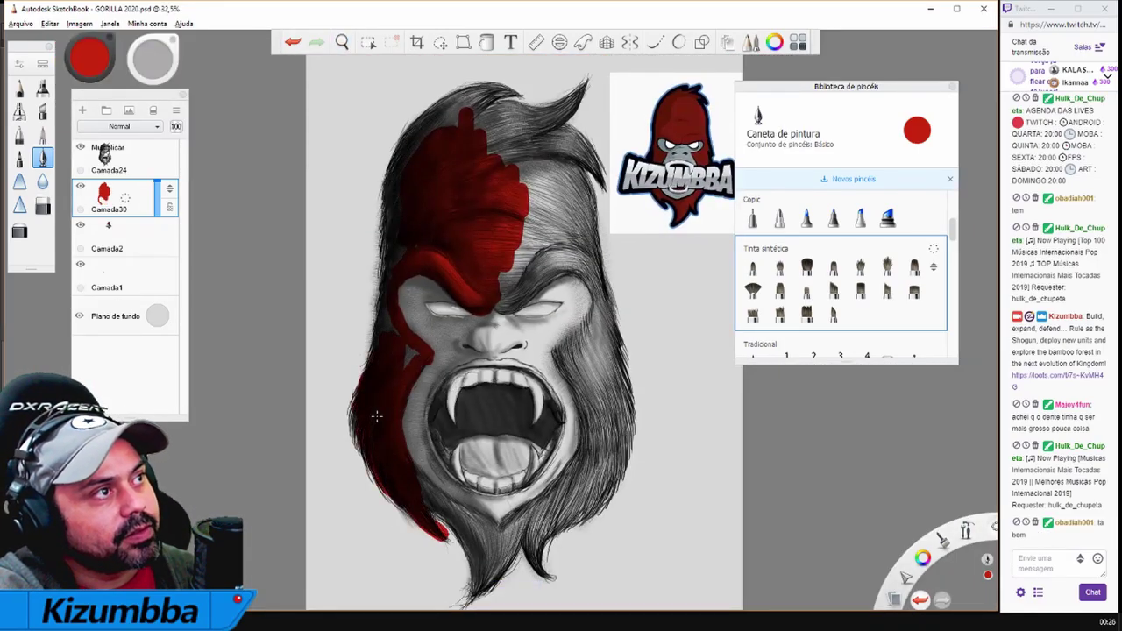
# Extend the red fill across the rest of the forehead fur up to the base of the crest
pyautogui.click(157, 316)
pyautogui.hotkey('ctrl', 'z')
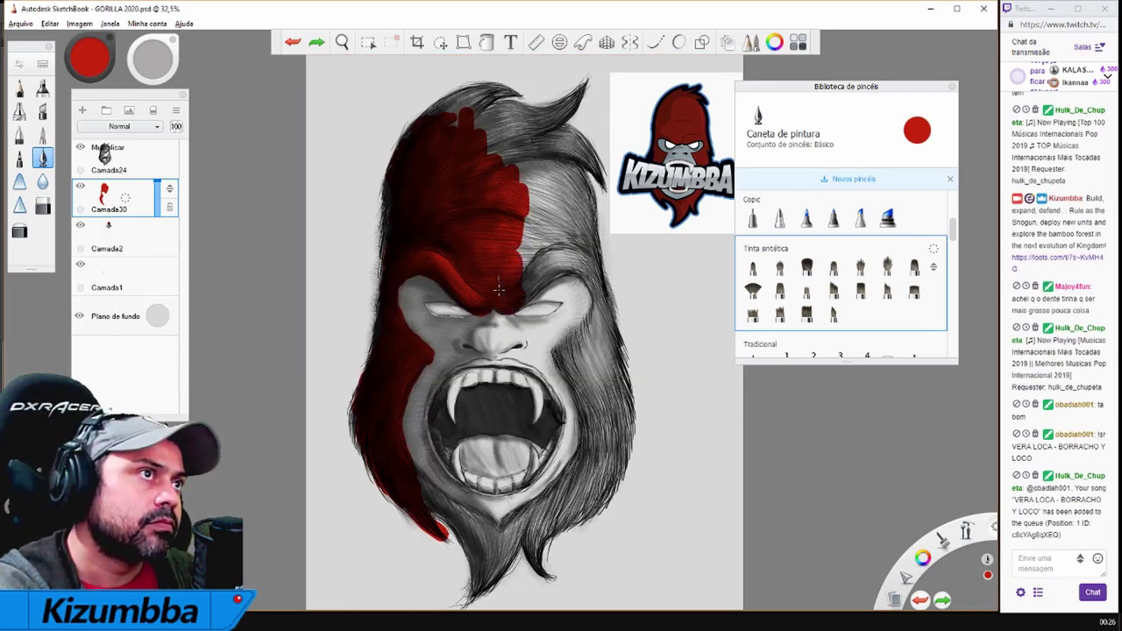
pyautogui.moveTo(524, 276); pyautogui.dragTo(579, 167)
pyautogui.moveTo(491, 124); pyautogui.dragTo(528, 165)
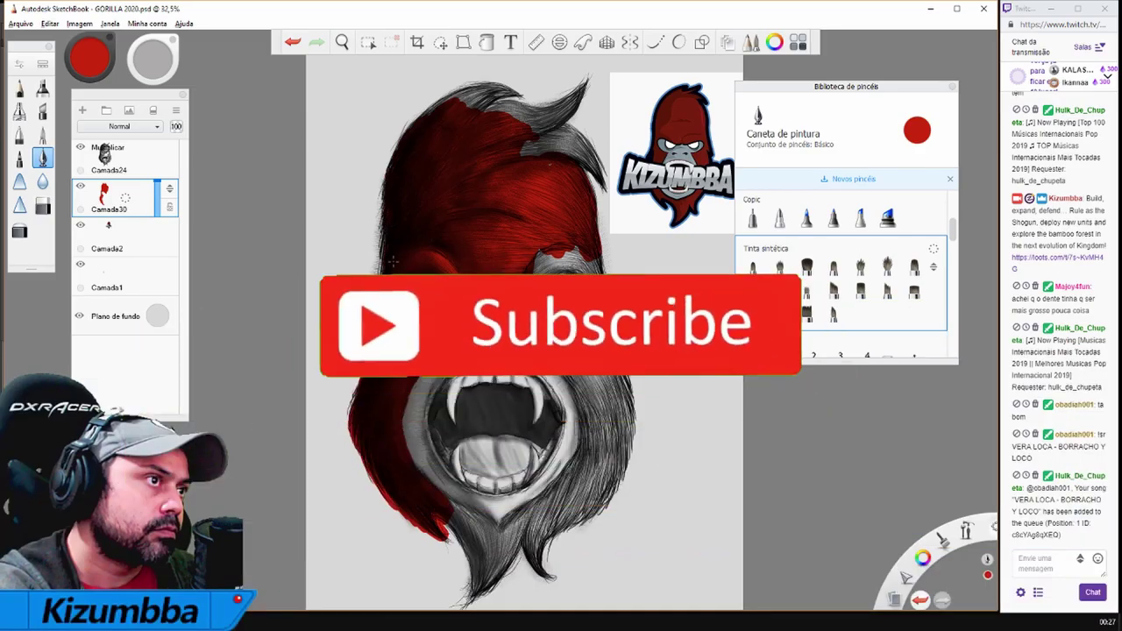
# Fill the remaining right brow, side fur, beard and crest with red using Caneta de pintura on Camada30
pyautogui.moveTo(491, 386)
pyautogui.mouseDown()
pyautogui.moveTo(379, 432)
pyautogui.moveTo(390, 513)
pyautogui.mouseUp()
pyautogui.moveTo(491, 264); pyautogui.dragTo(500, 394)
pyautogui.moveTo(456, 176); pyautogui.dragTo(509, 245)
pyautogui.moveTo(491, 167)
pyautogui.mouseDown()
pyautogui.moveTo(526, 263)
pyautogui.moveTo(531, 386)
pyautogui.moveTo(478, 452)
pyautogui.mouseUp()
pyautogui.moveTo(469, 412); pyautogui.dragTo(452, 508)
pyautogui.moveTo(535, 290); pyautogui.dragTo(526, 443)
pyautogui.moveTo(526, 122); pyautogui.dragTo(539, 298)
pyautogui.moveTo(504, 241)
pyautogui.mouseDown()
pyautogui.moveTo(544, 250)
pyautogui.moveTo(490, 373)
pyautogui.mouseUp()
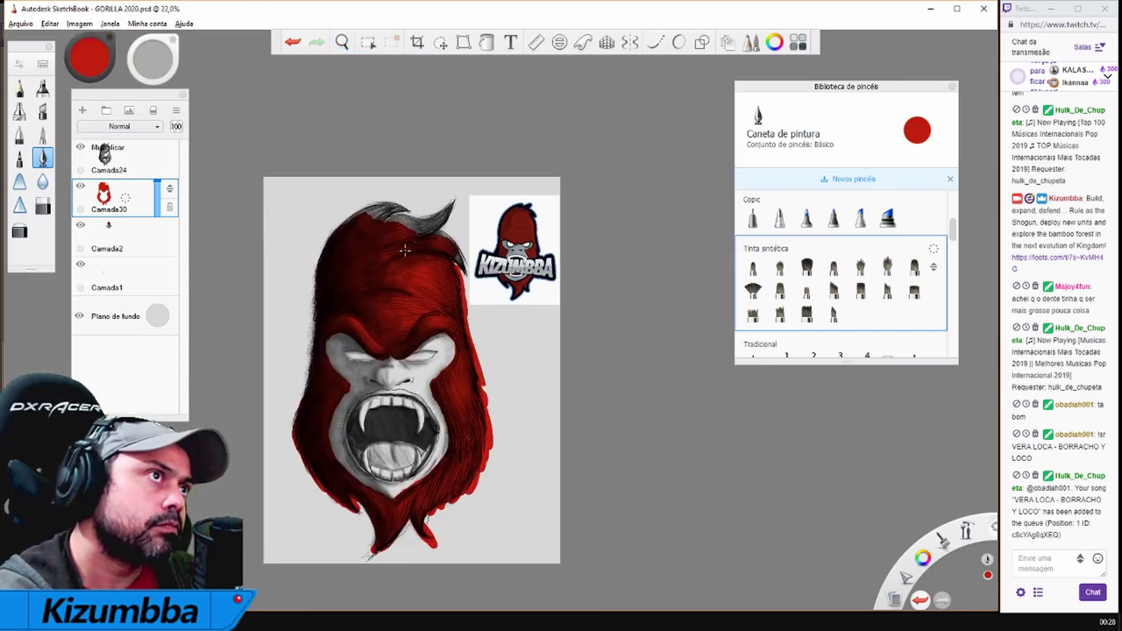
pyautogui.moveTo(491, 324); pyautogui.dragTo(535, 305)
# Erase the red spill outside the crest's right tuft and down the right side fur on Camada30 with Borracha dura
pyautogui.press('e')
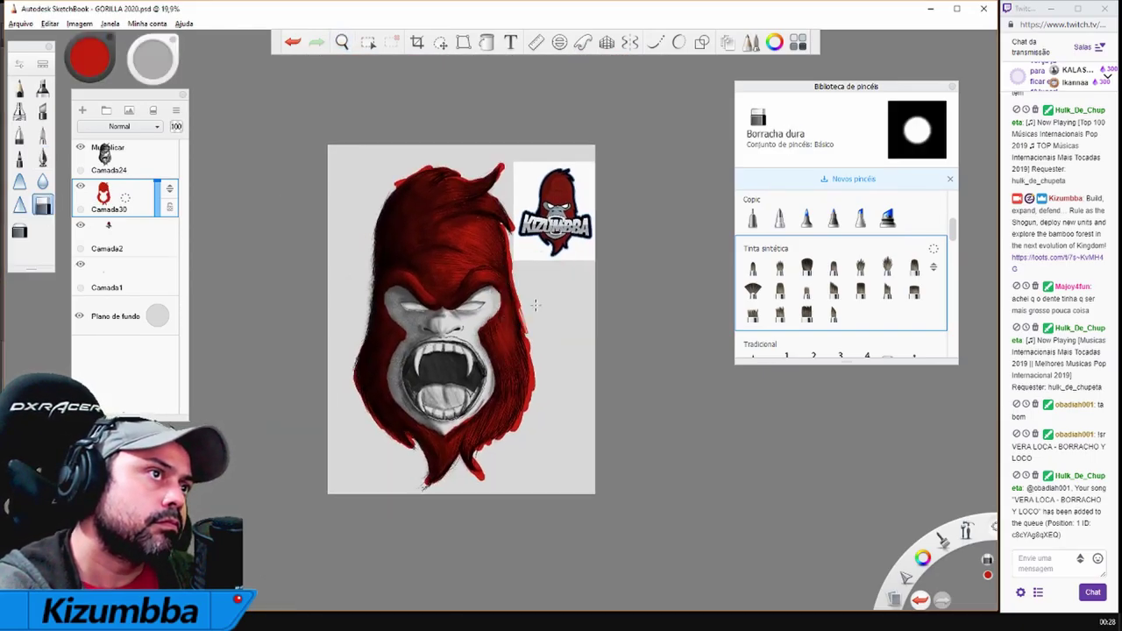
pyautogui.scroll(5, 535, 305)
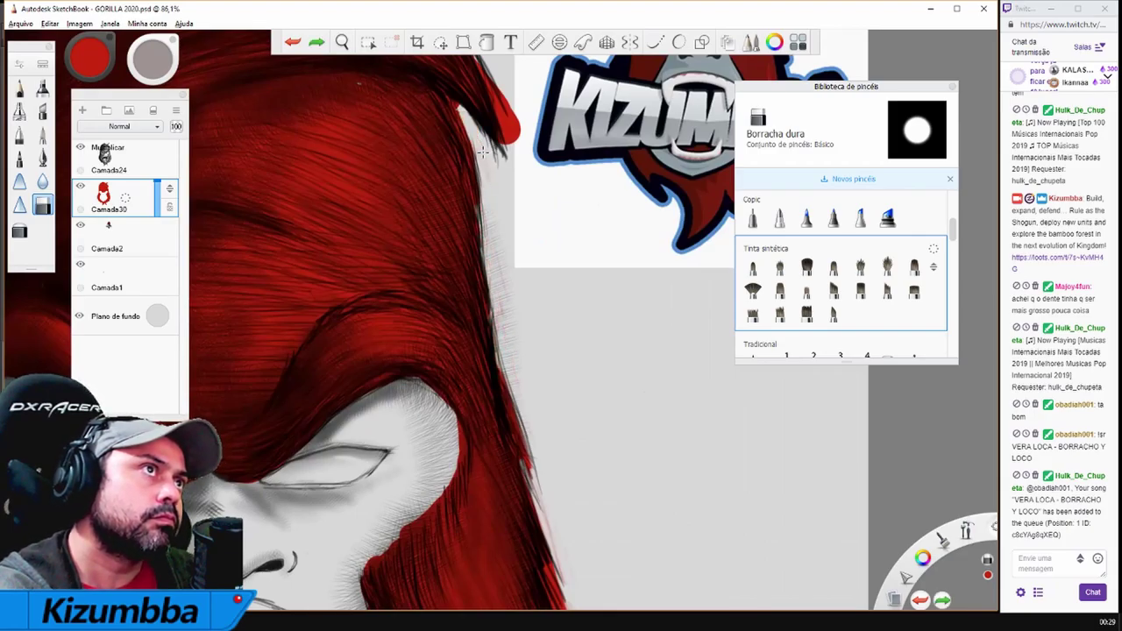
pyautogui.scroll(-3, 523, 375)
pyautogui.scroll(4, 511, 441)
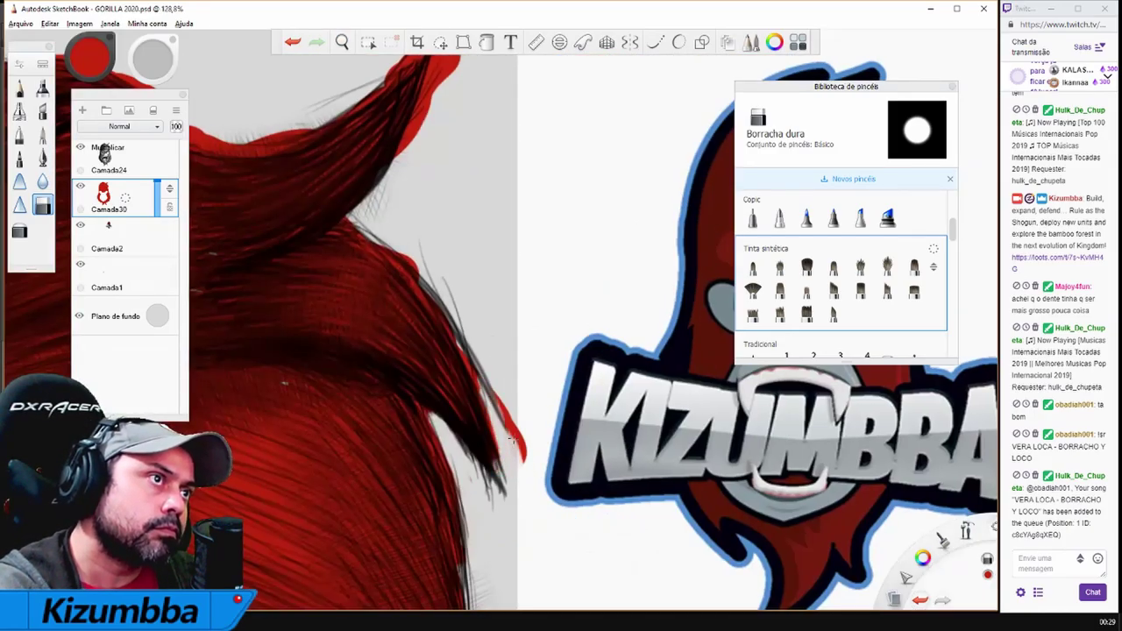
pyautogui.scroll(-3, 383, 253)
pyautogui.moveTo(151, 56)
pyautogui.mouseDown()
pyautogui.moveTo(152, 70)
pyautogui.moveTo(151, 52)
pyautogui.mouseUp()
pyautogui.scroll(2, 639, 269)
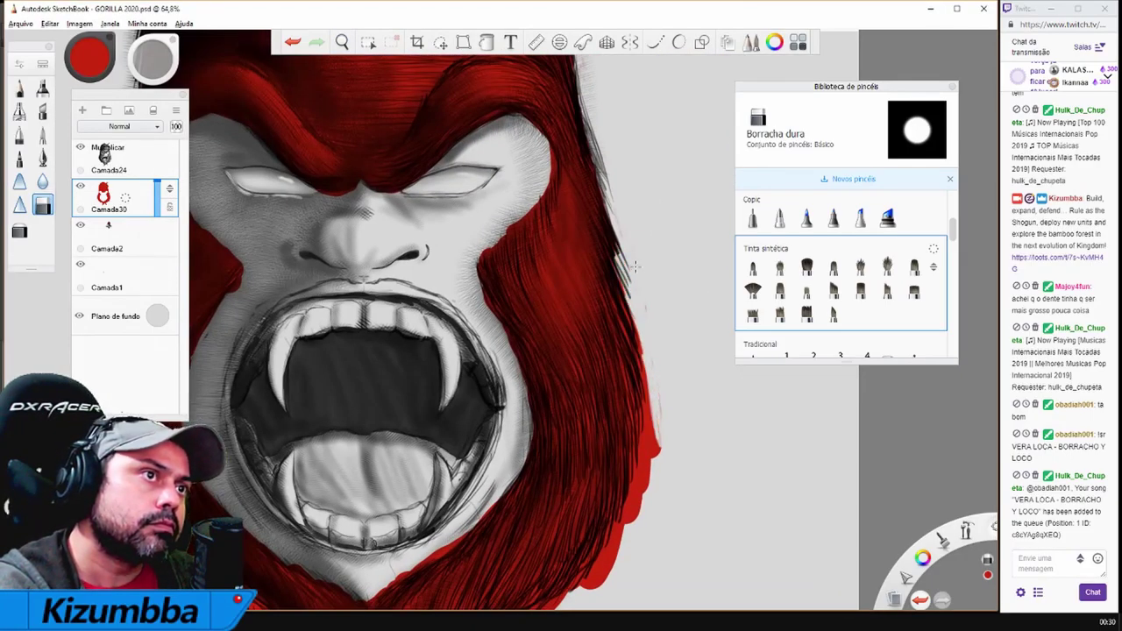
pyautogui.scroll(2, 635, 268)
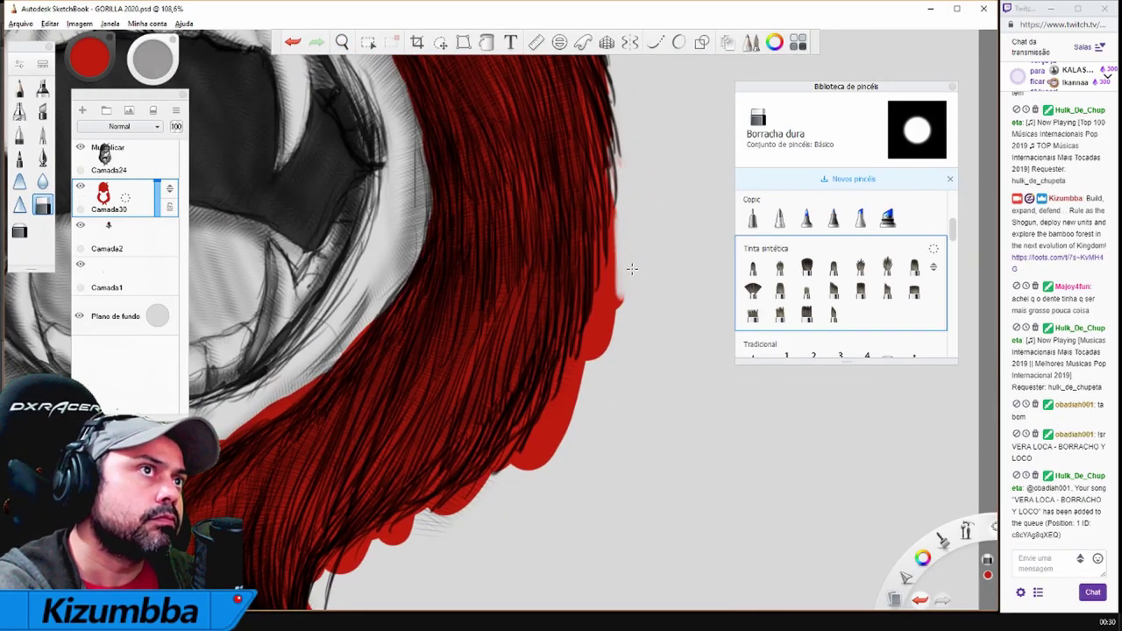
pyautogui.scroll(-2, 632, 268)
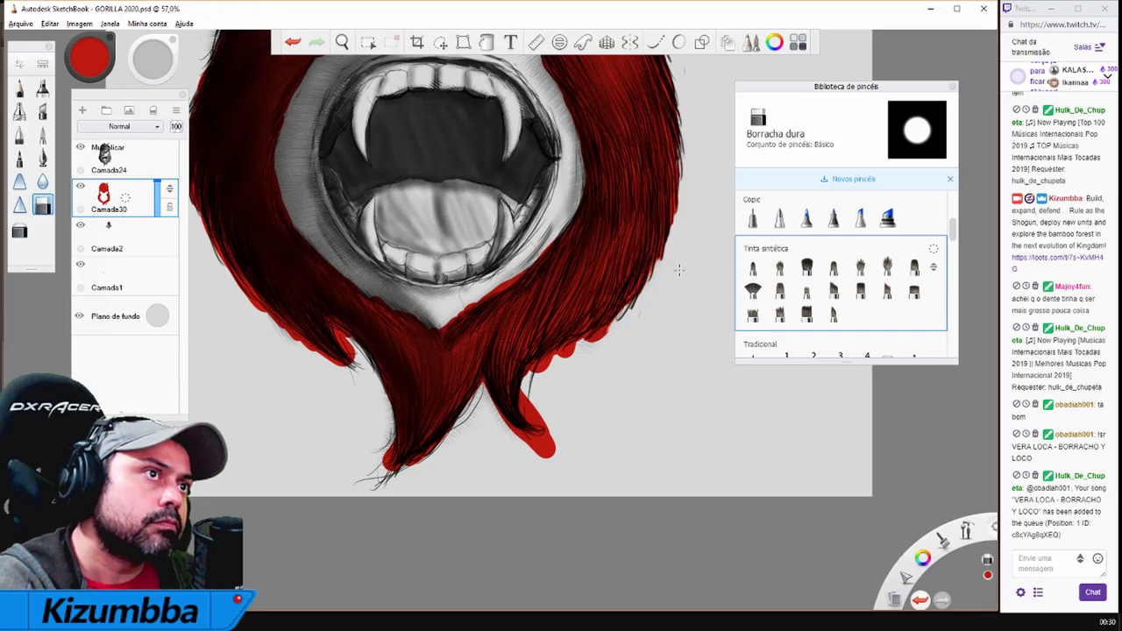
# Erase the red spill around the beard tufts and along the outer edge of the left side fur with Borracha dura
pyautogui.scroll(3, 493, 399)
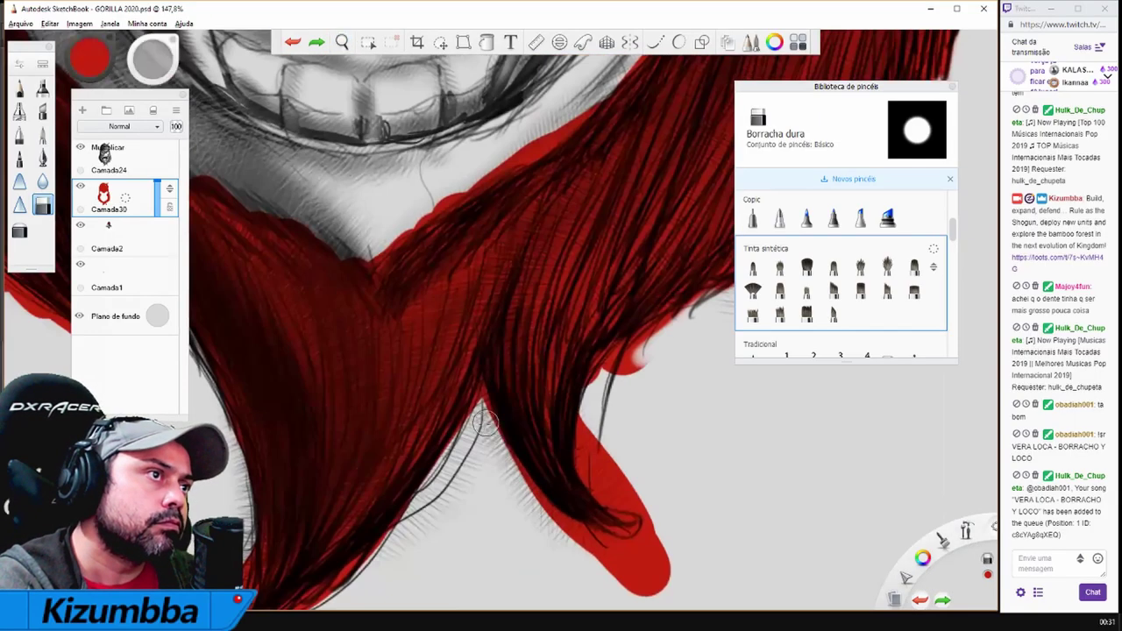
pyautogui.moveTo(628, 520)
pyautogui.mouseDown()
pyautogui.moveTo(582, 439)
pyautogui.moveTo(627, 360)
pyautogui.mouseUp()
pyautogui.scroll(-3, 683, 283)
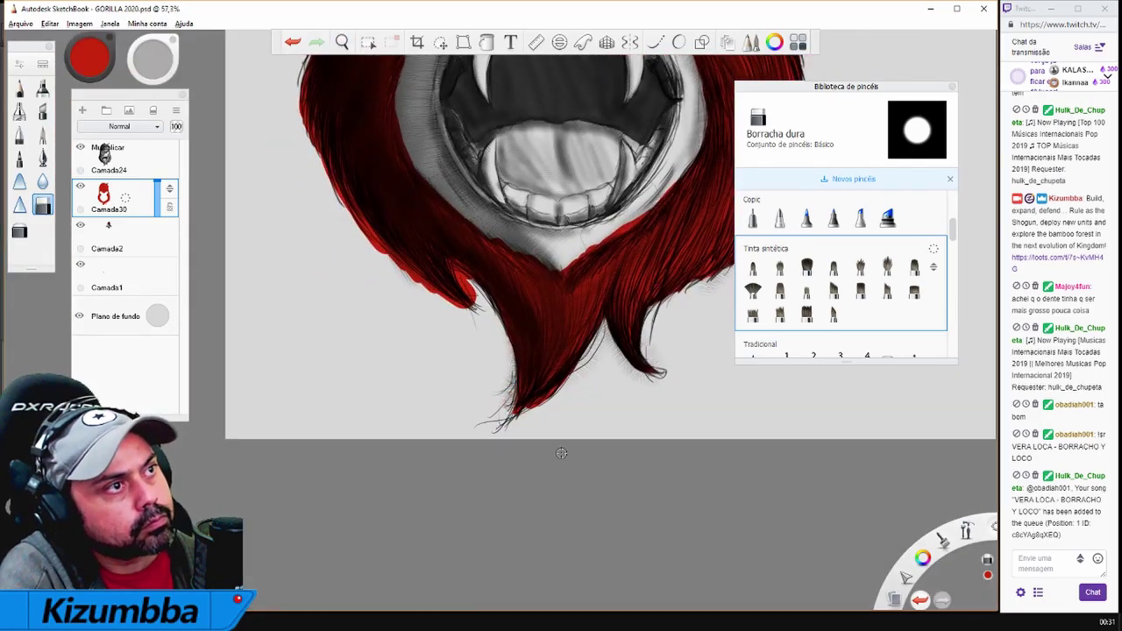
pyautogui.scroll(3, 403, 363)
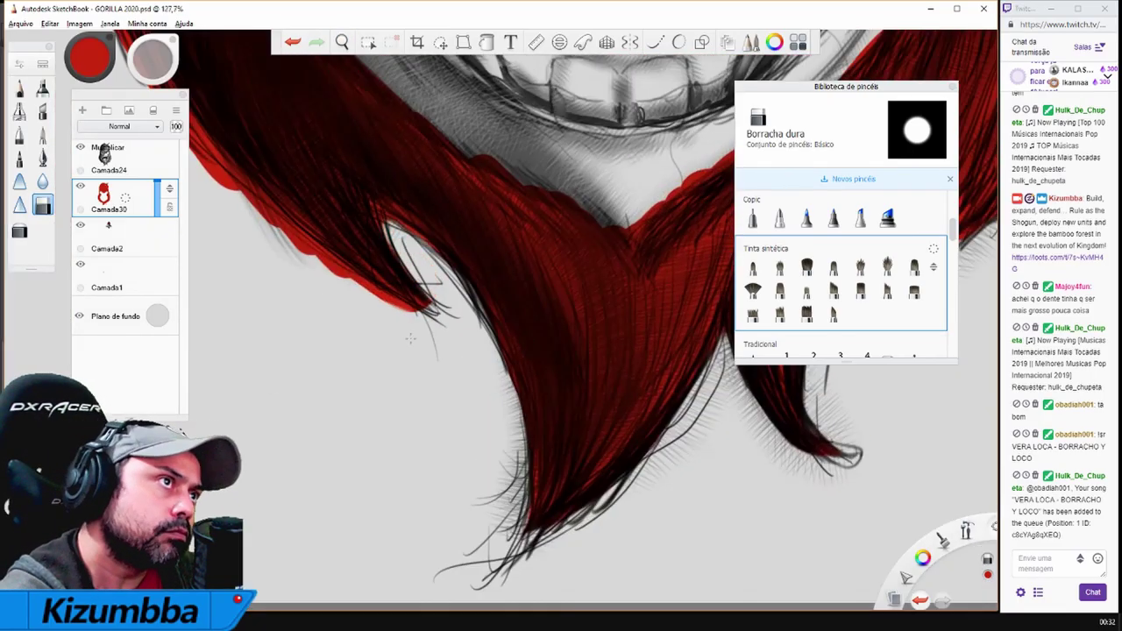
pyautogui.moveTo(235, 186); pyautogui.dragTo(518, 431)
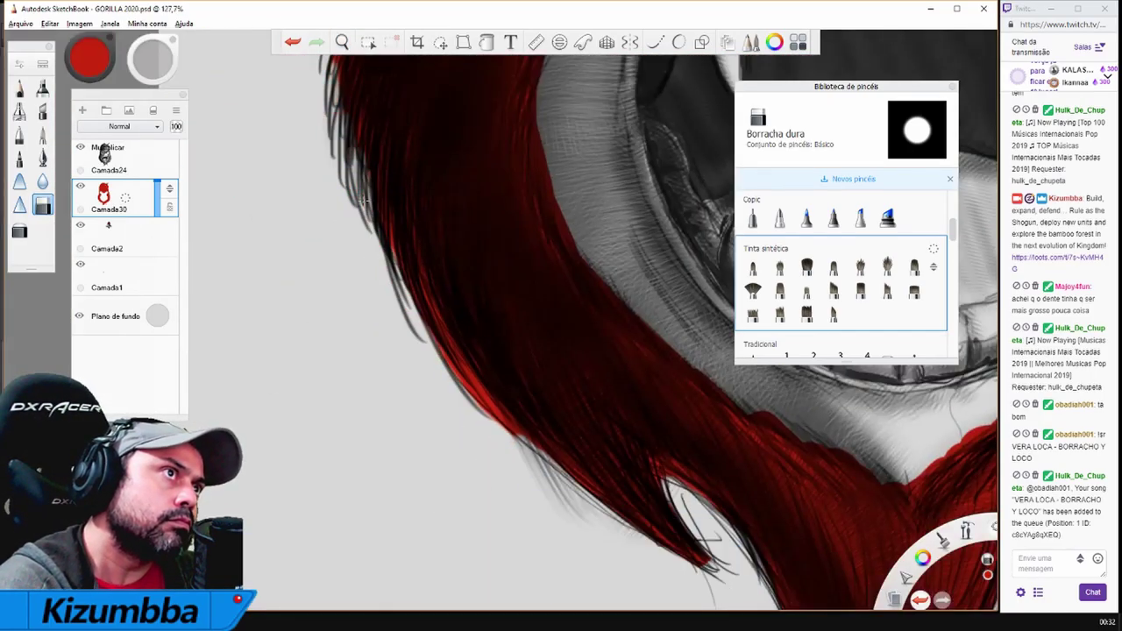
pyautogui.press('space')
pyautogui.moveTo(505, 334); pyautogui.dragTo(551, 118)
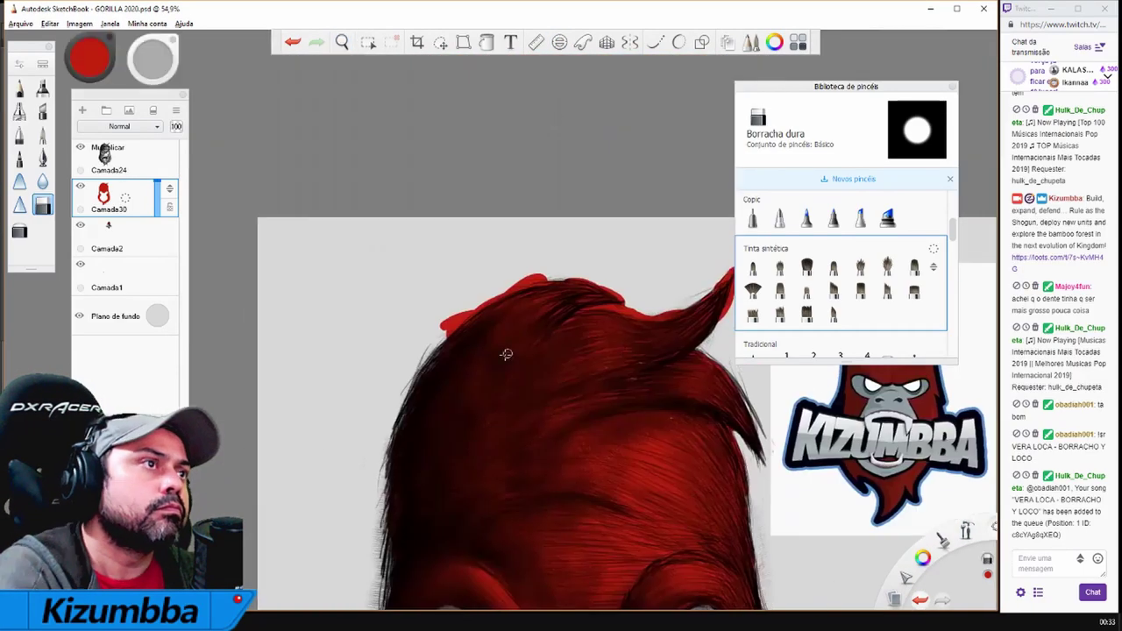
# Clean the red spill off the top of the crest and head outline with Borracha dura
pyautogui.scroll(5, 580, 308)
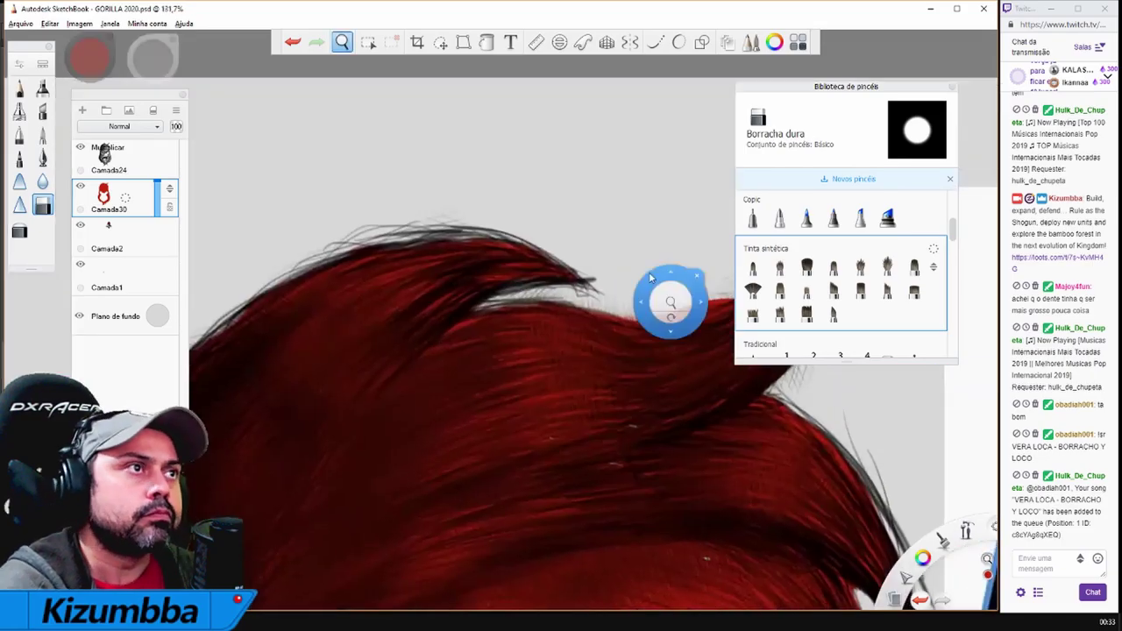
pyautogui.moveTo(570, 224); pyautogui.dragTo(578, 333)
pyautogui.moveTo(501, 324)
pyautogui.mouseDown()
pyautogui.moveTo(438, 412)
pyautogui.moveTo(500, 324)
pyautogui.moveTo(501, 438)
pyautogui.moveTo(501, 83)
pyautogui.mouseUp()
# Soften the inner edge of the red fur around the left eye socket and cheek with Borracha macia
pyautogui.press('e')
pyautogui.press('e')
pyautogui.moveTo(533, 336)
pyautogui.mouseDown()
pyautogui.moveTo(531, 349)
pyautogui.moveTo(418, 290)
pyautogui.mouseUp()
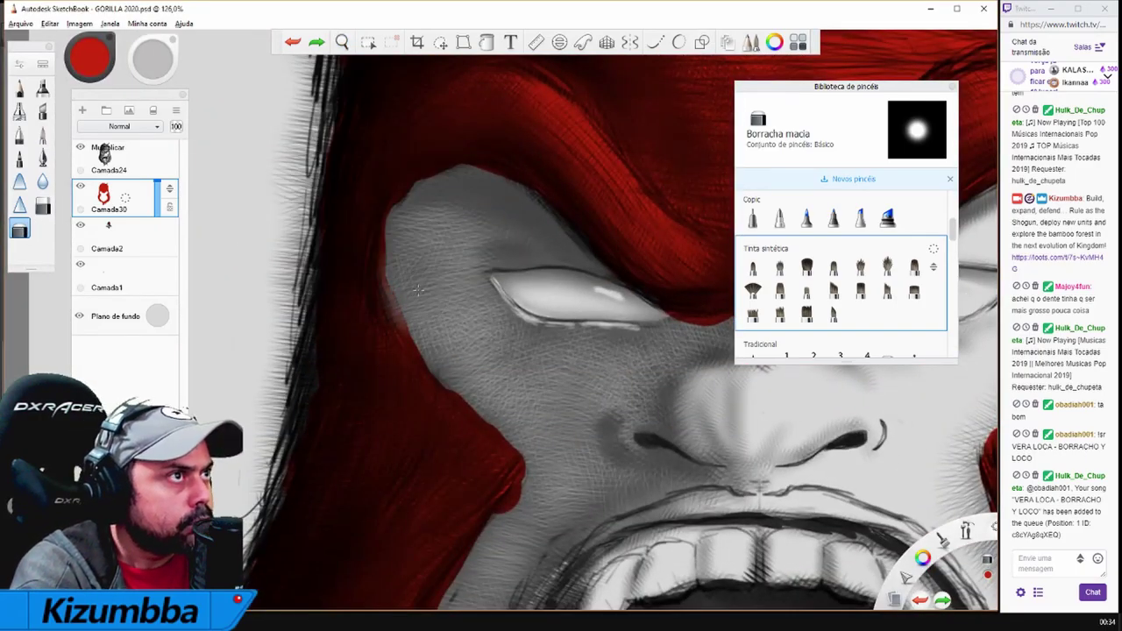
pyautogui.moveTo(461, 429)
pyautogui.mouseDown()
pyautogui.moveTo(494, 397)
pyautogui.moveTo(517, 473)
pyautogui.mouseUp()
pyautogui.moveTo(518, 474); pyautogui.dragTo(517, 140)
pyautogui.moveTo(491, 176); pyautogui.dragTo(386, 517)
pyautogui.moveTo(386, 517); pyautogui.dragTo(404, 211)
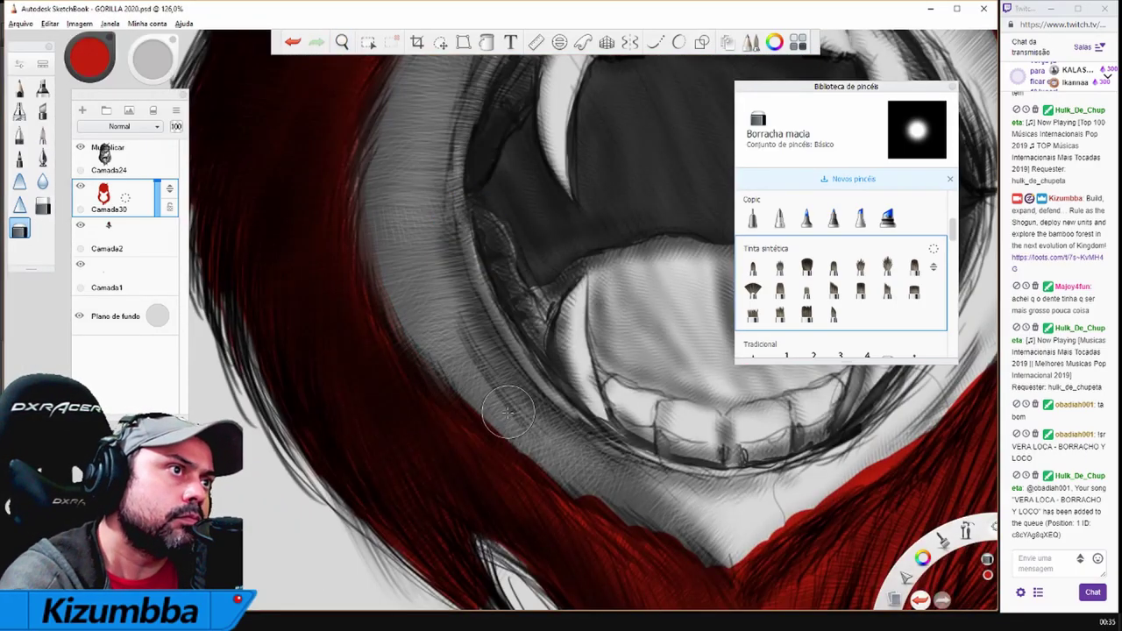
# Soften the red edge along the lower muzzle, chin and right cheek with Borracha macia
pyautogui.moveTo(473, 362); pyautogui.dragTo(463, 444)
pyautogui.scroll(-5, 462, 445)
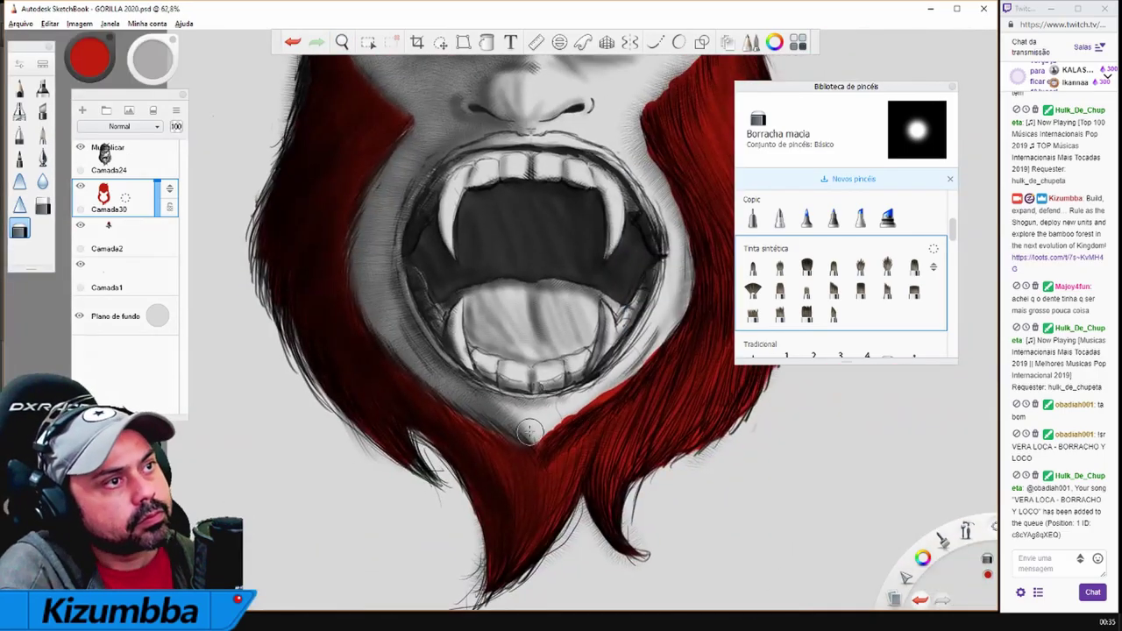
pyautogui.moveTo(684, 287)
pyautogui.mouseDown()
pyautogui.moveTo(655, 196)
pyautogui.moveTo(517, 333)
pyautogui.mouseUp()
pyautogui.scroll(-5, 517, 333)
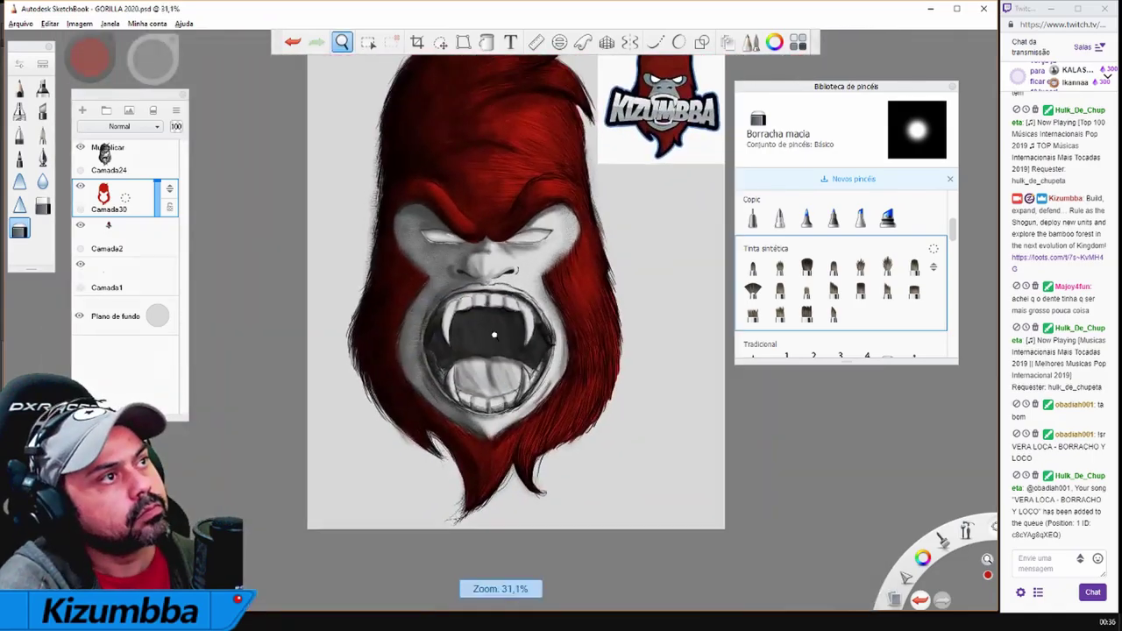
# Merge the Camada24 drawing into the red Camada30, keeping a hidden duplicate of the drawing layer, with Camada2 hidden as well
pyautogui.click(20, 23)
pyautogui.click(440, 43)
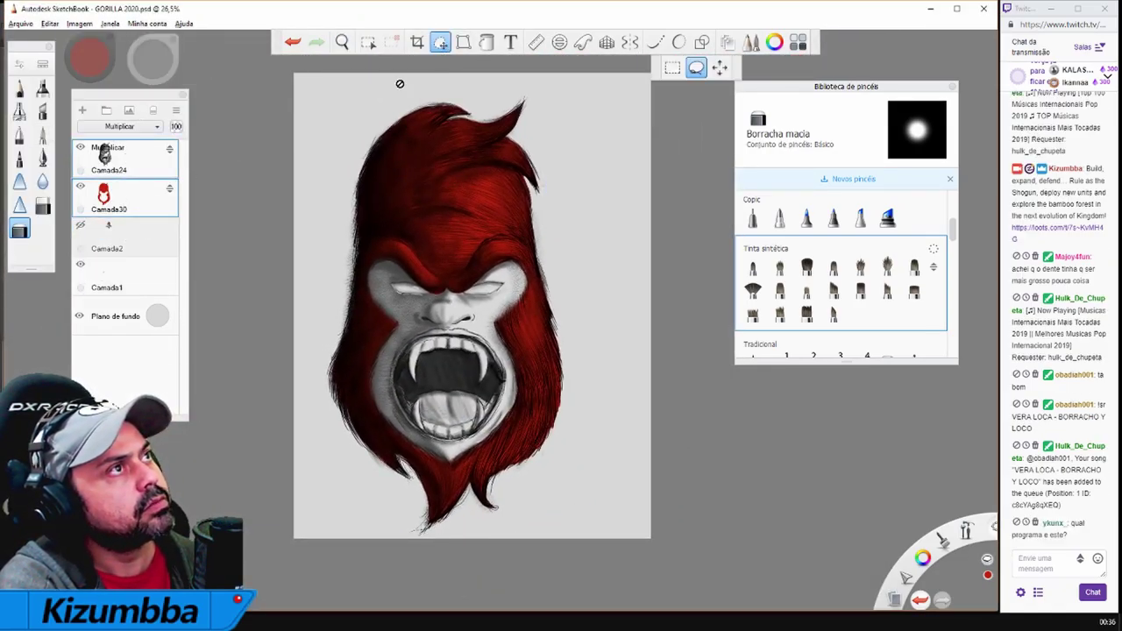
pyautogui.click(123, 197)
pyautogui.click(157, 269)
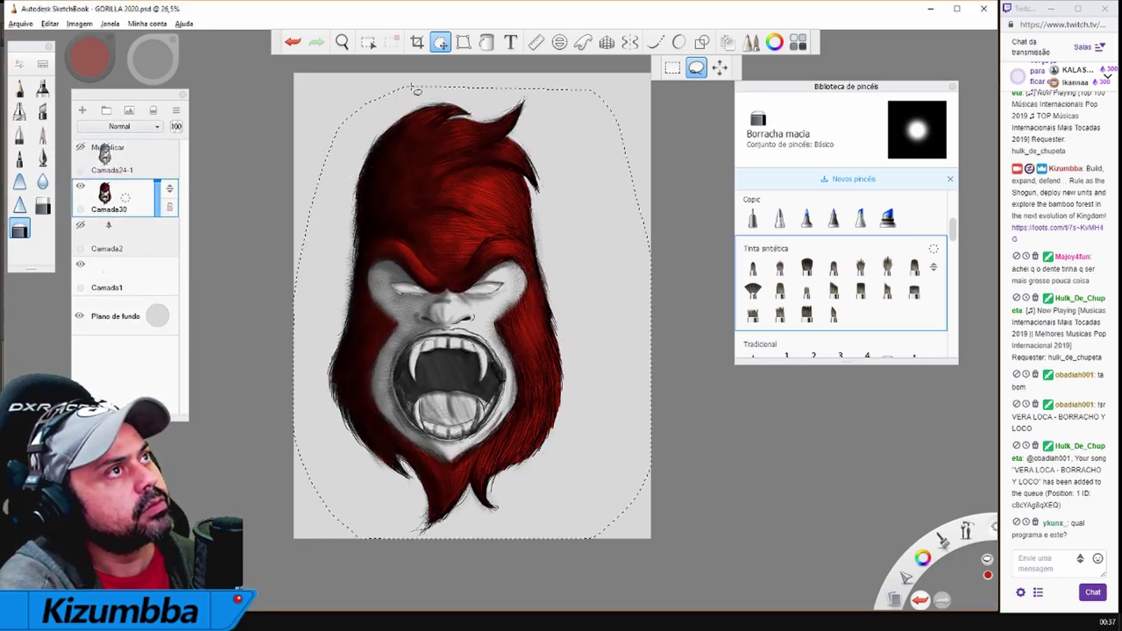
# Move the lassoed gorilla head slightly right and up to centre it on the canvas, and clear the selection
pyautogui.moveTo(169, 188); pyautogui.dragTo(164, 188)
pyautogui.hotkey('ctrl', 'z')
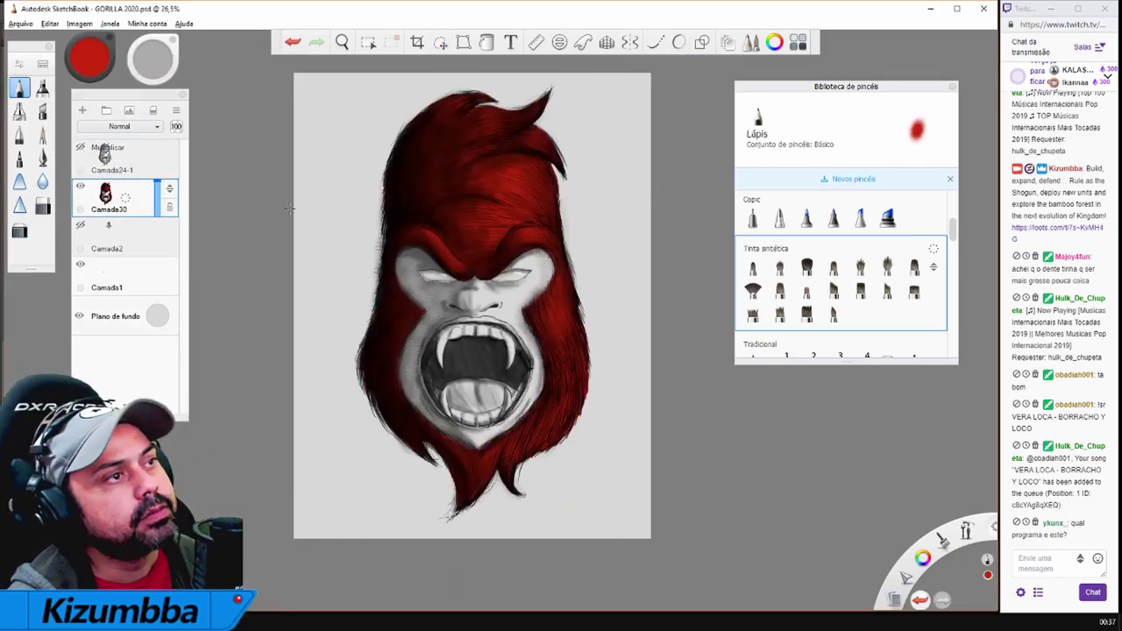
pyautogui.scroll(2, 658, 430)
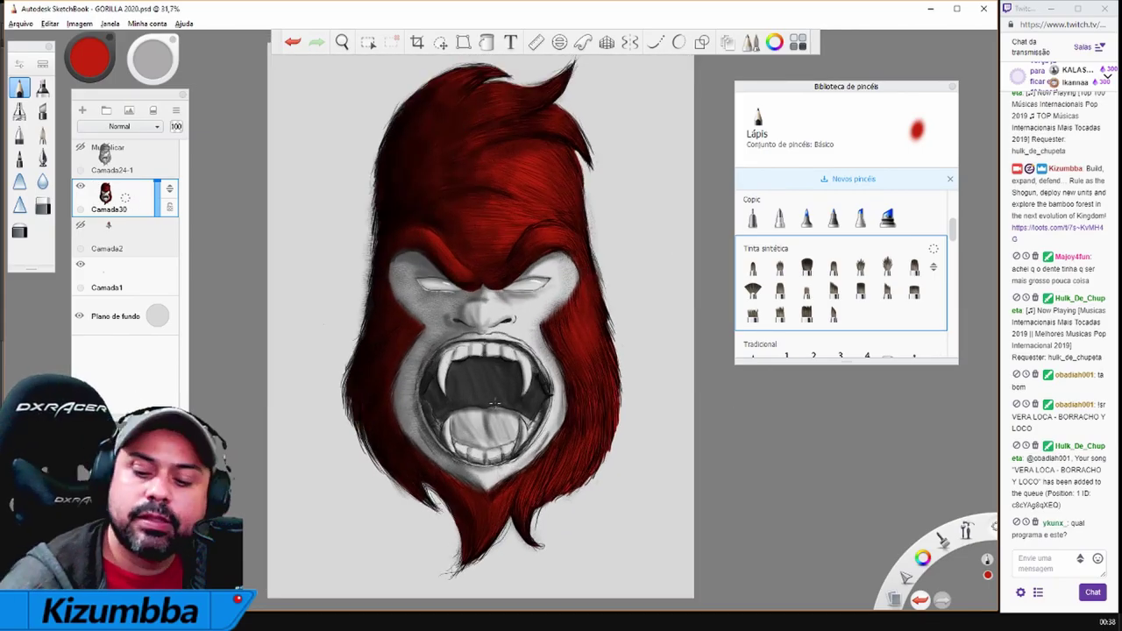